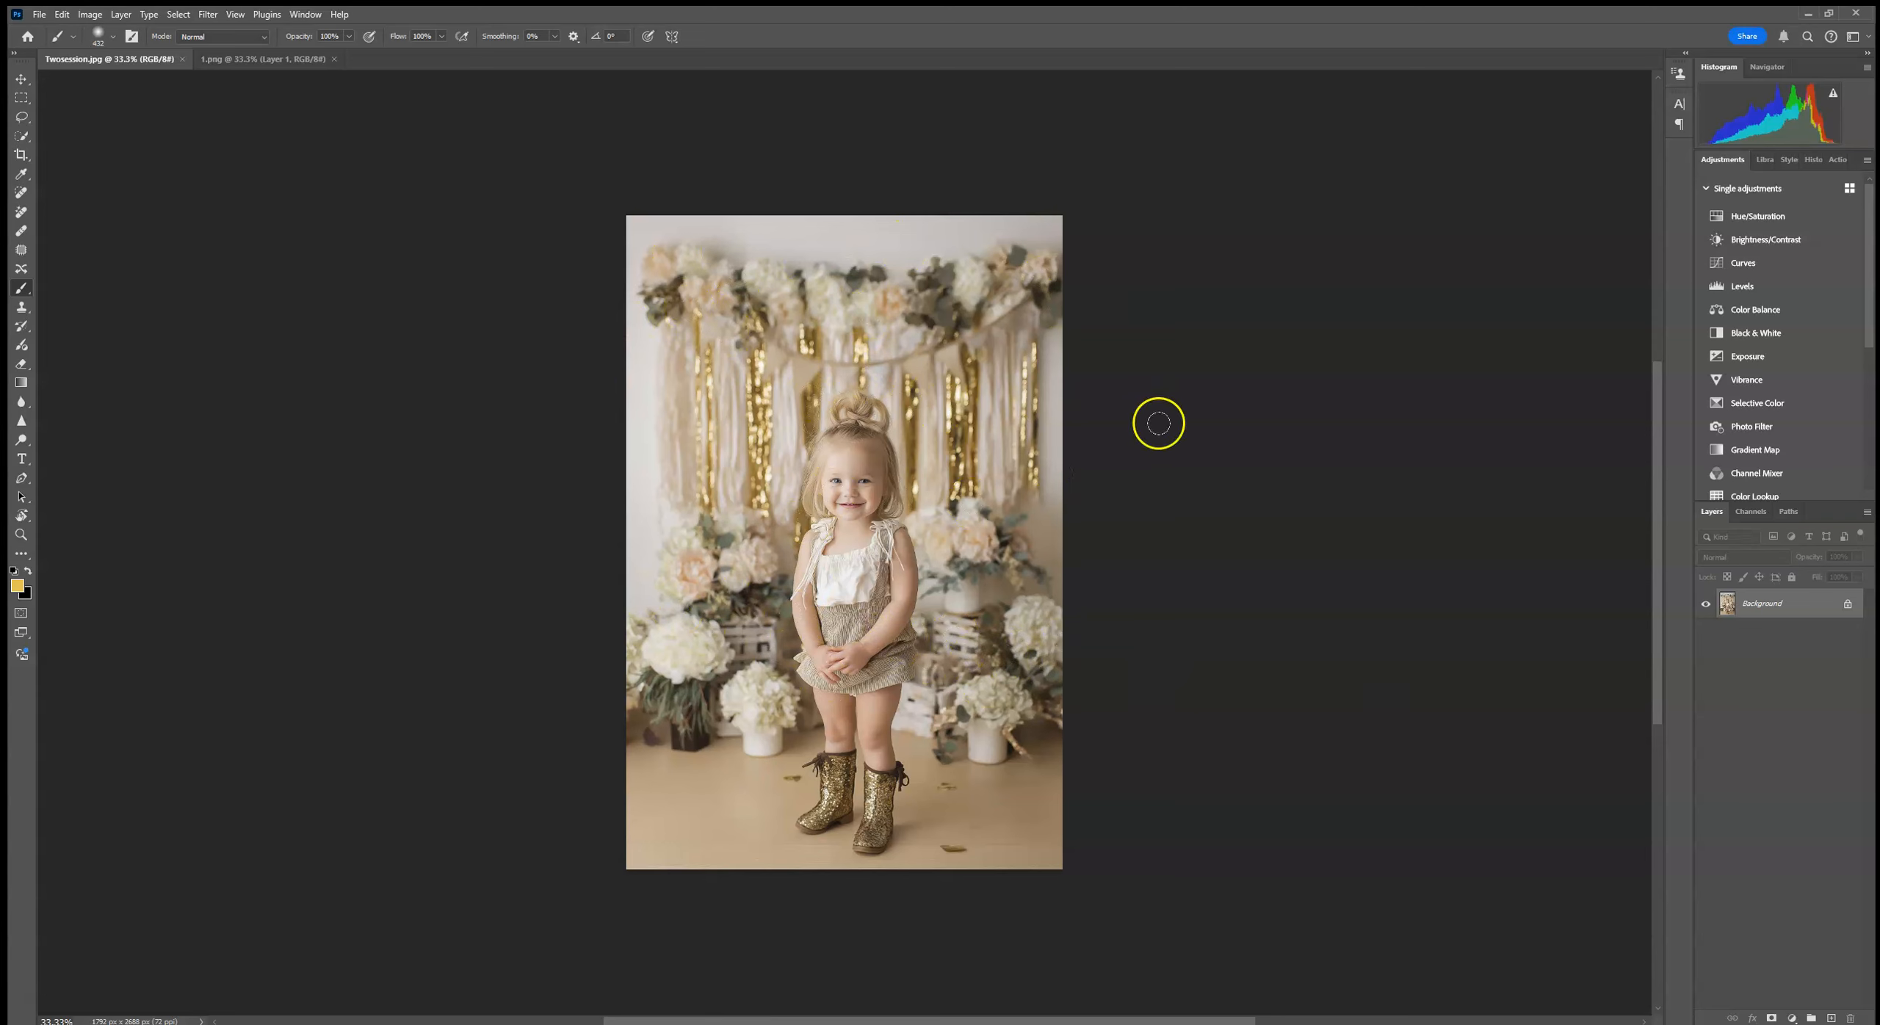
Step: Copy the entire gold balloon image from 1.png and paste it into the child's portrait photo
left_click(250, 63)
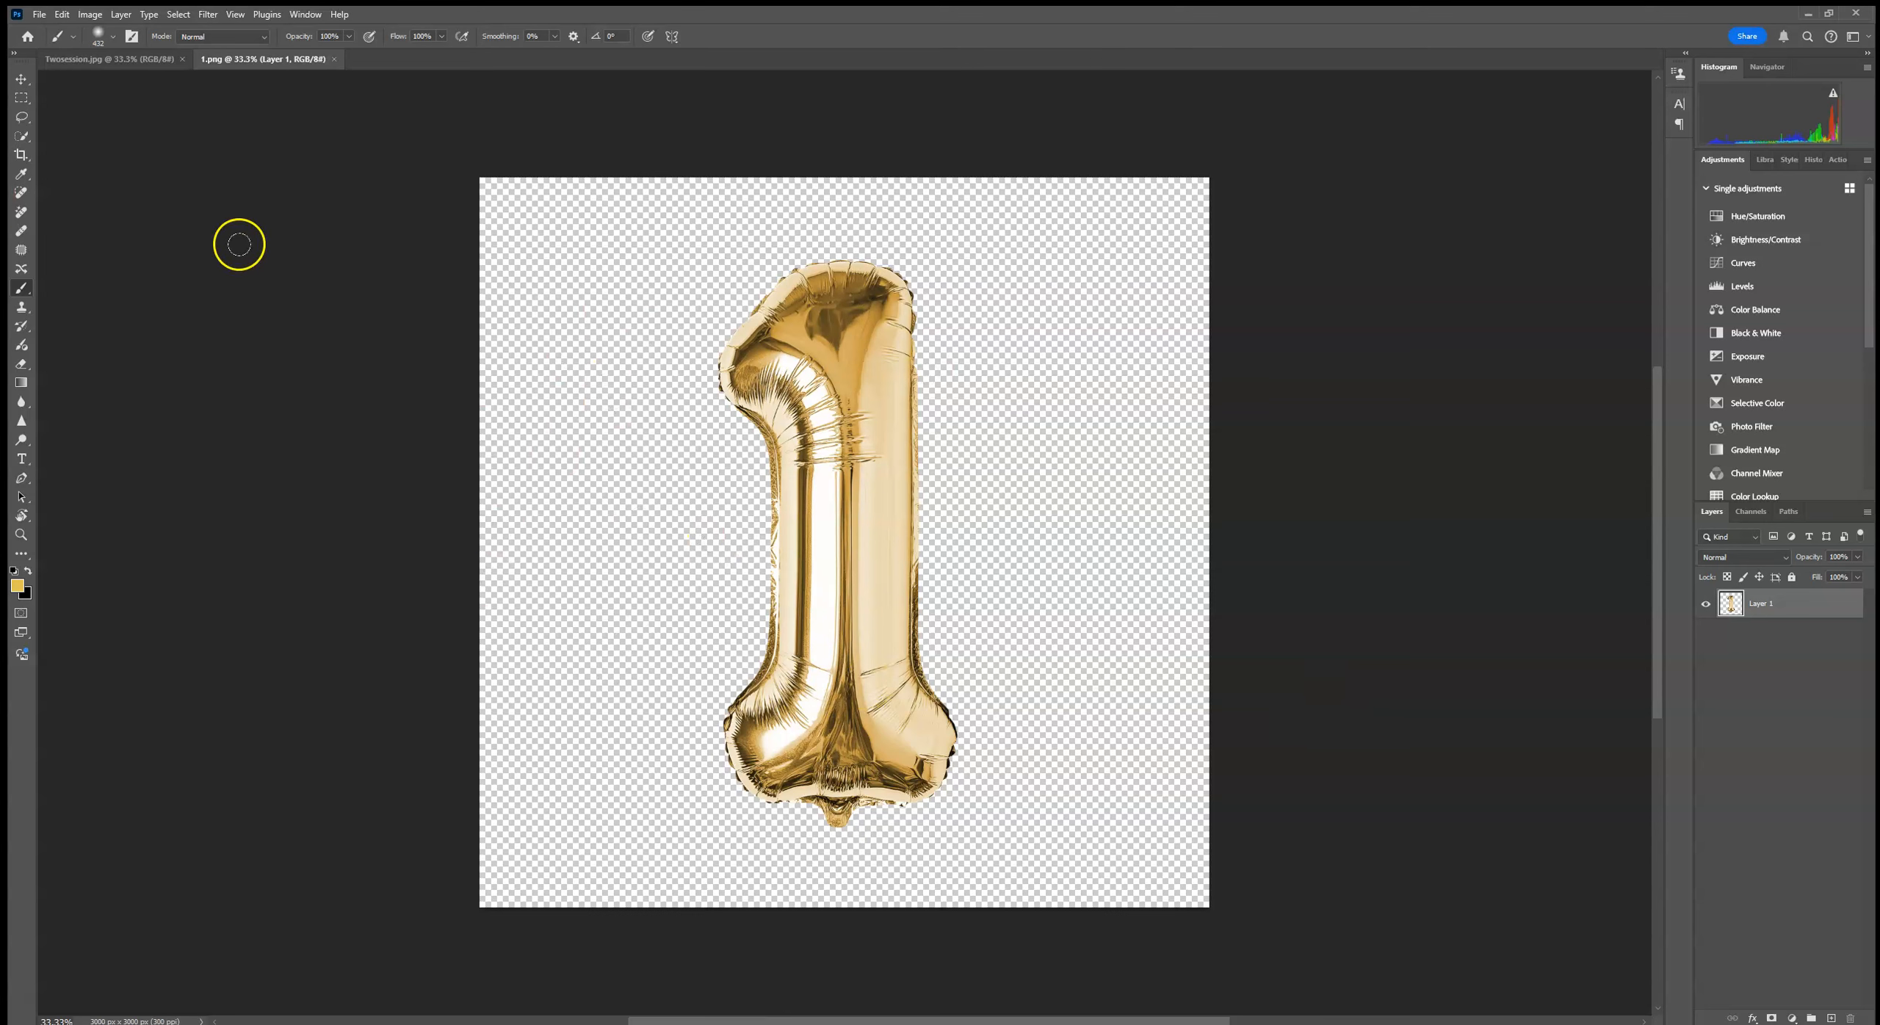
left_click(178, 14)
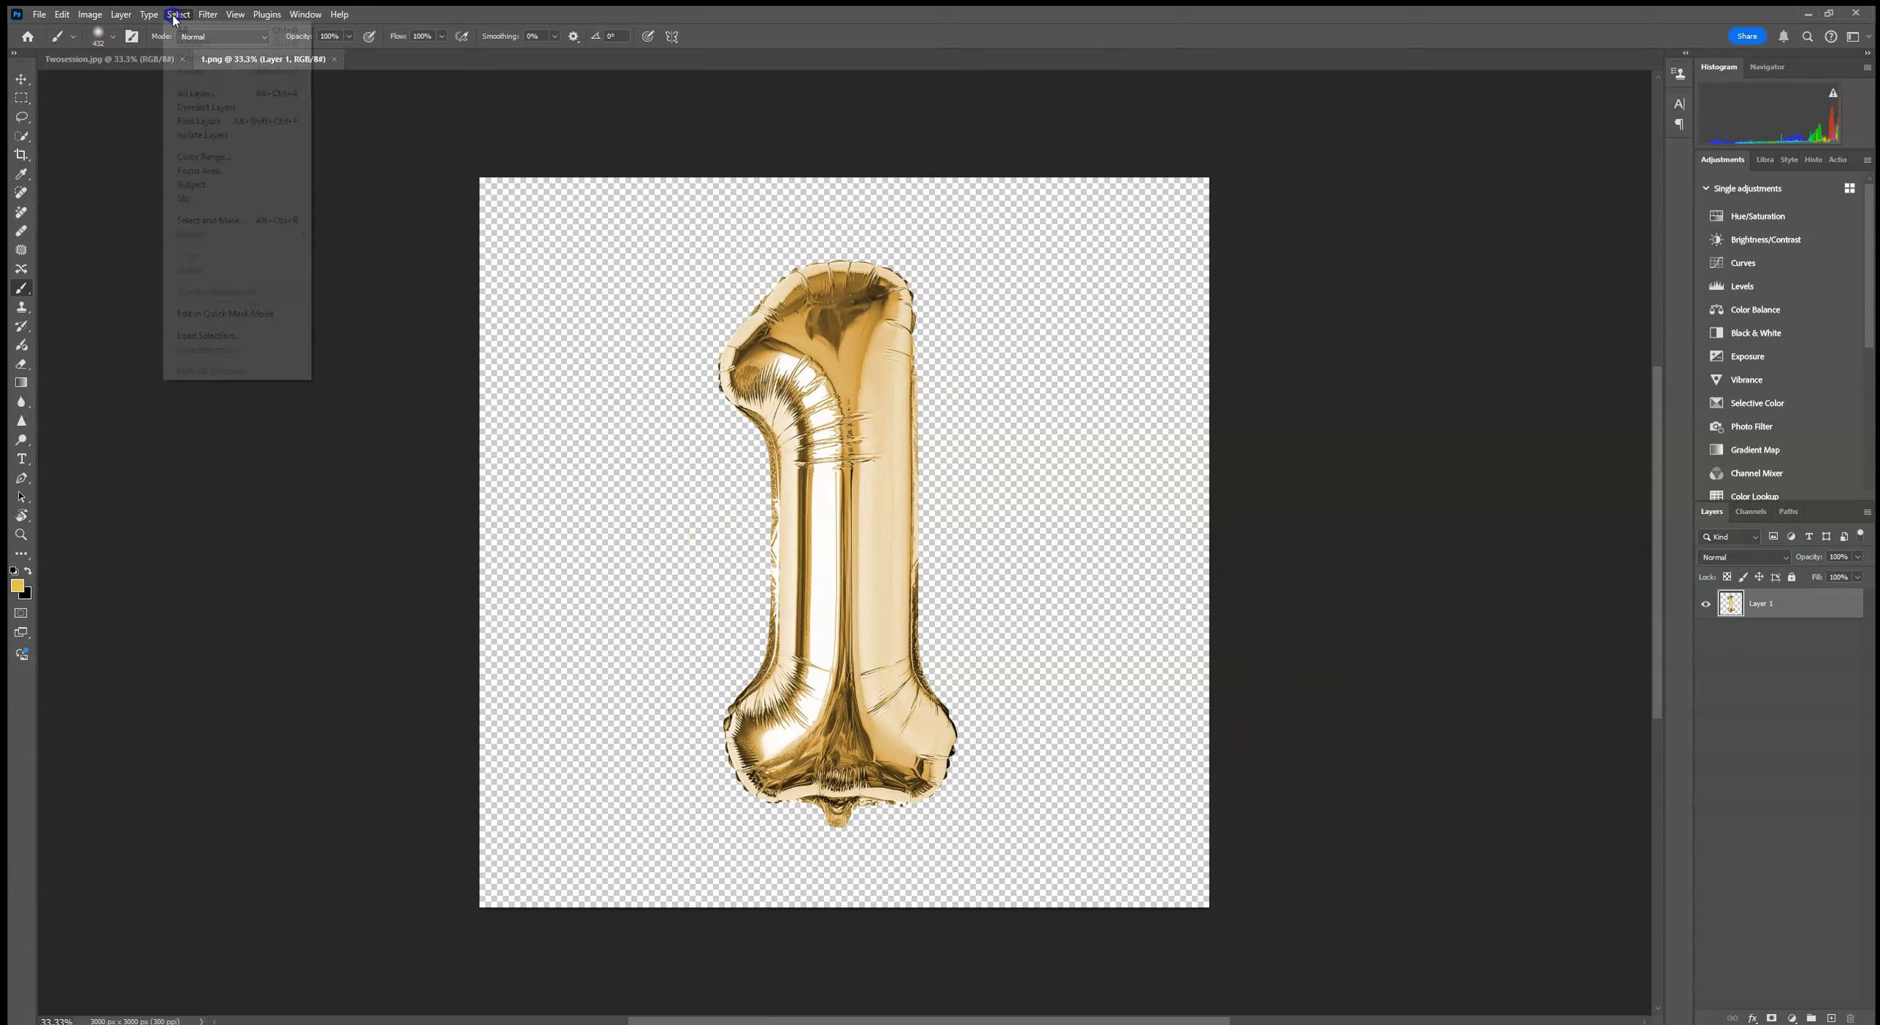
left_click(195, 30)
left_click(66, 17)
left_click(84, 112)
left_click(85, 65)
left_click(62, 14)
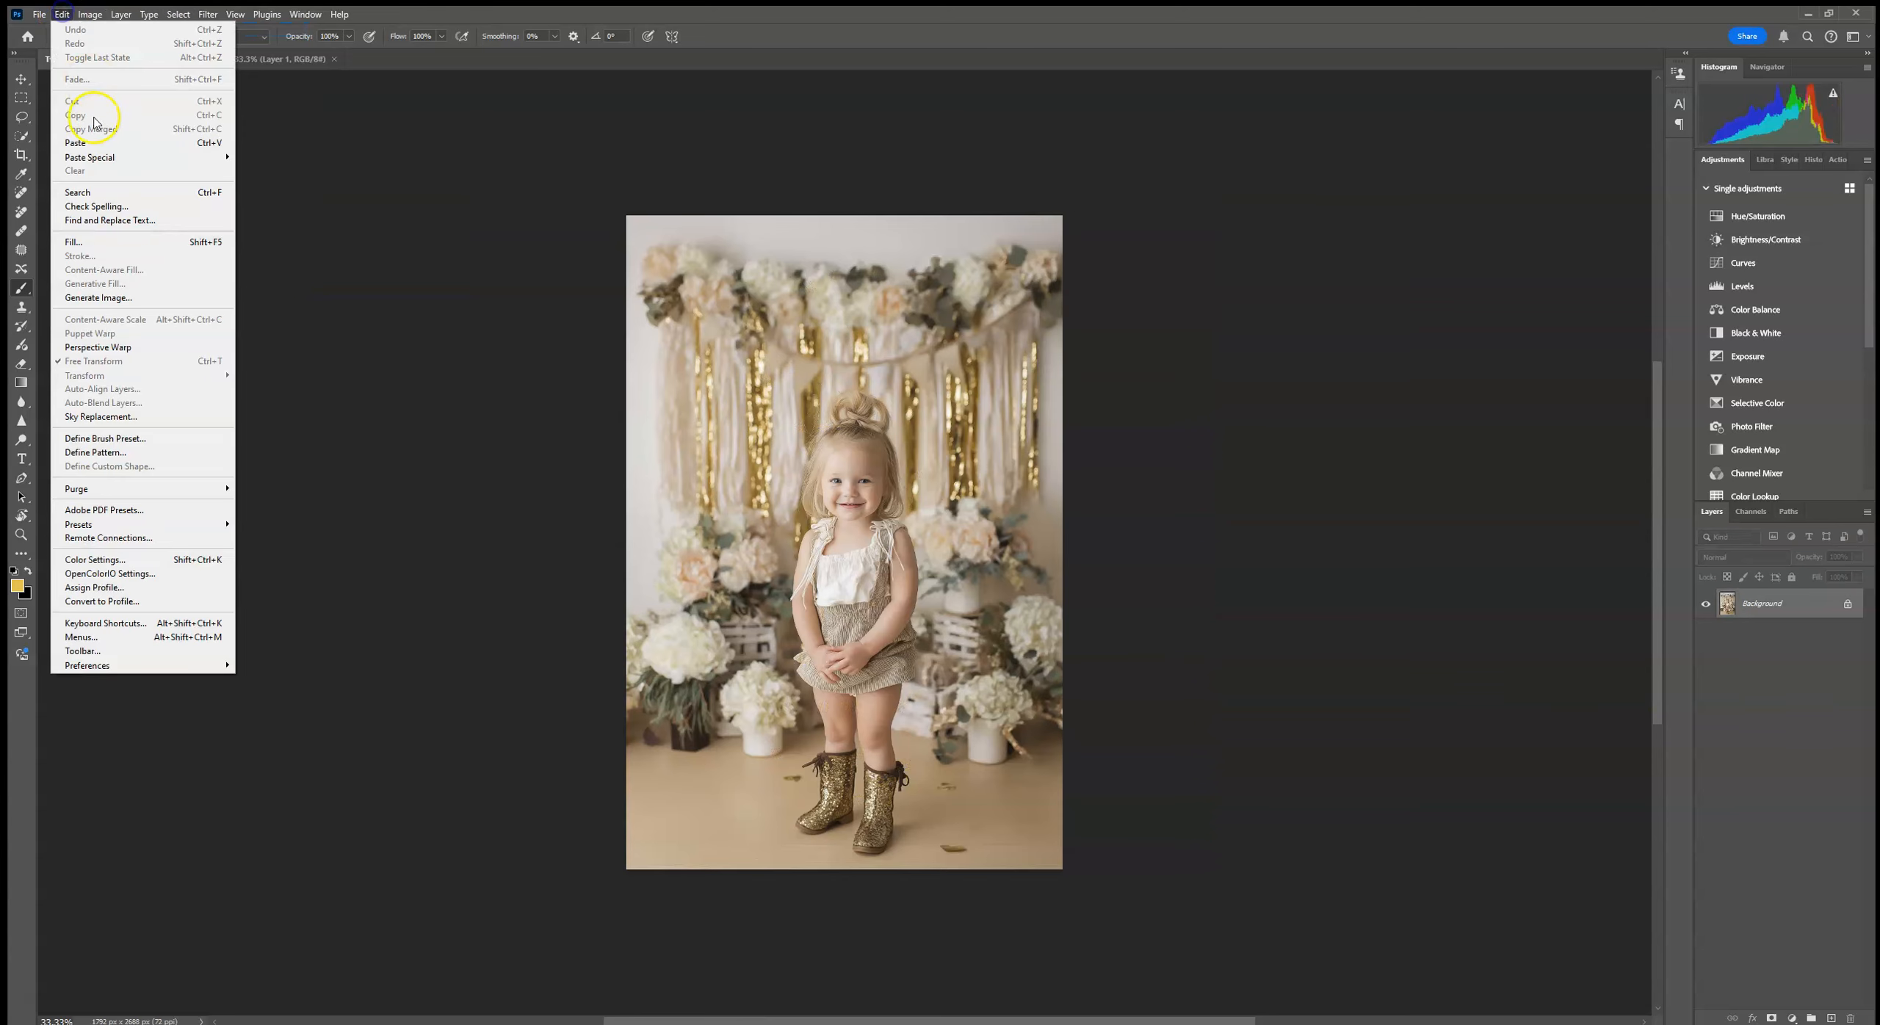
left_click(83, 142)
Step: Scale the balloon down, tilt it slightly, and place it over the backdrop's upper-right area beside the child
left_click(28, 79)
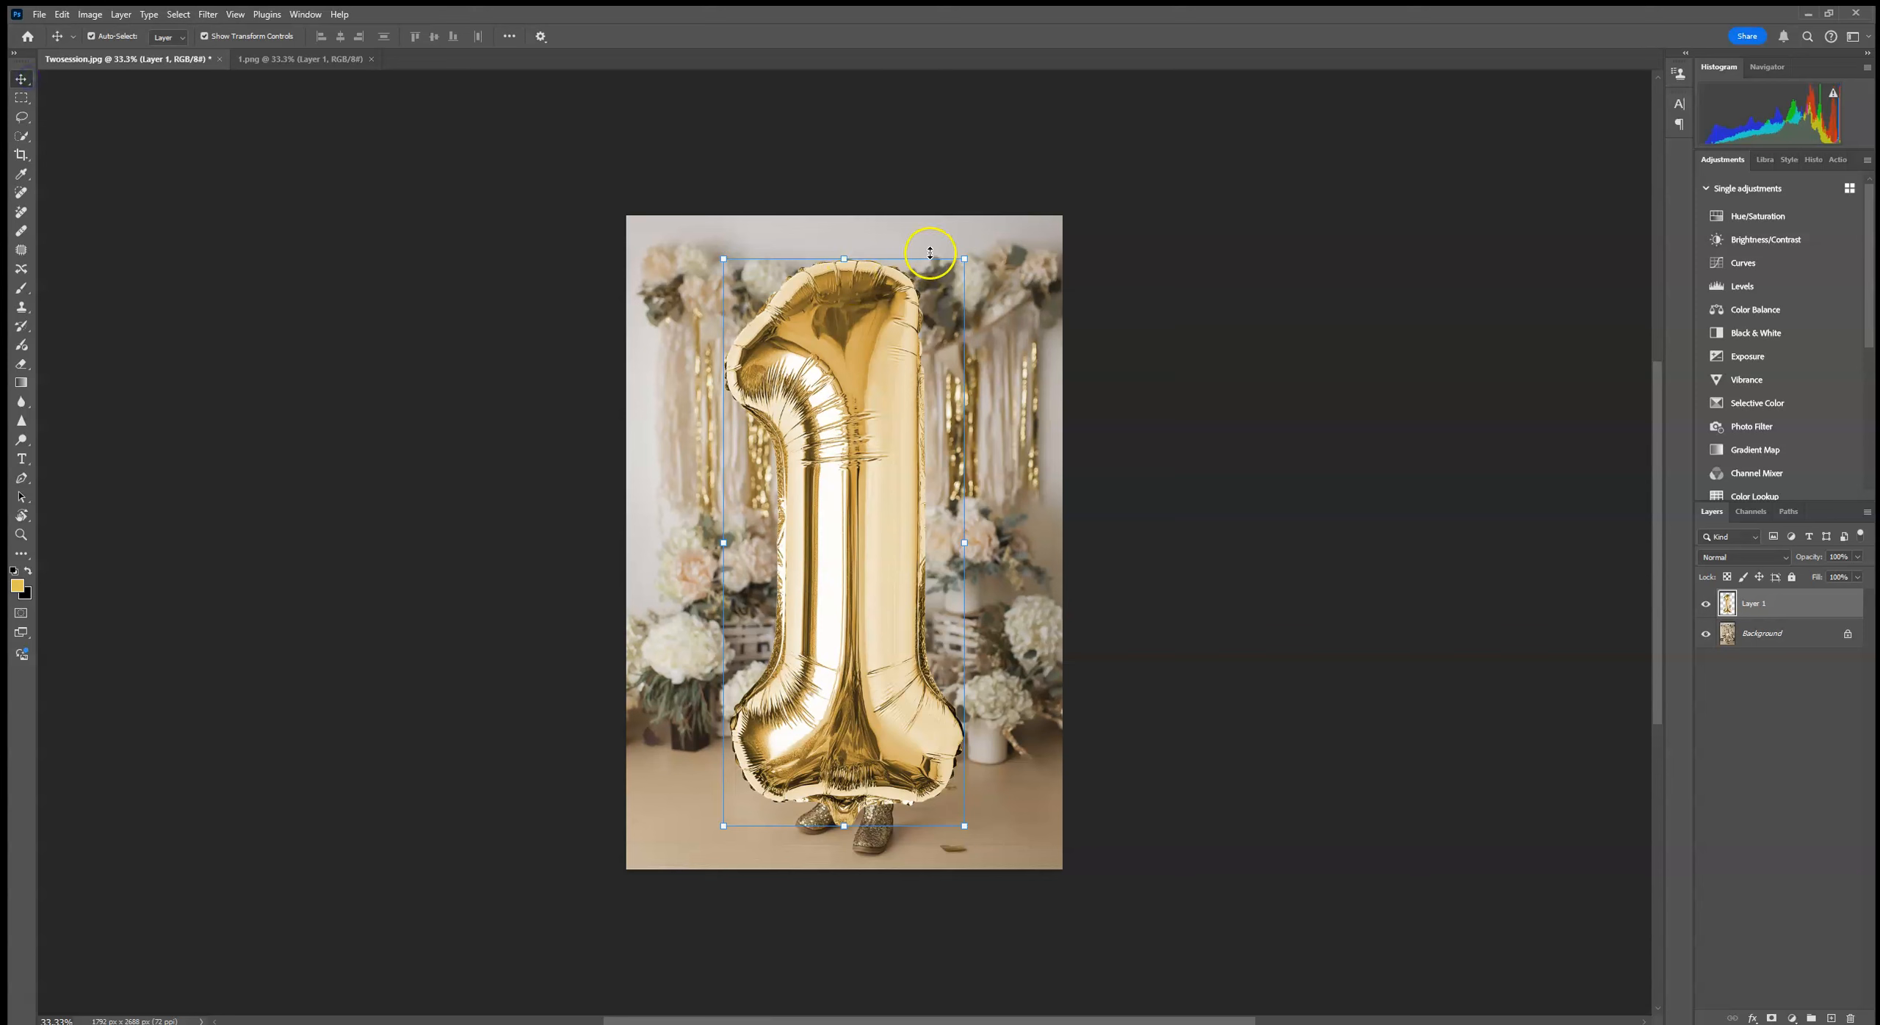
left_click_drag(965, 257, 799, 628)
left_click_drag(758, 726, 957, 380)
left_click_drag(1021, 284, 1039, 276)
left_click_drag(963, 356, 983, 334)
left_click(731, 36)
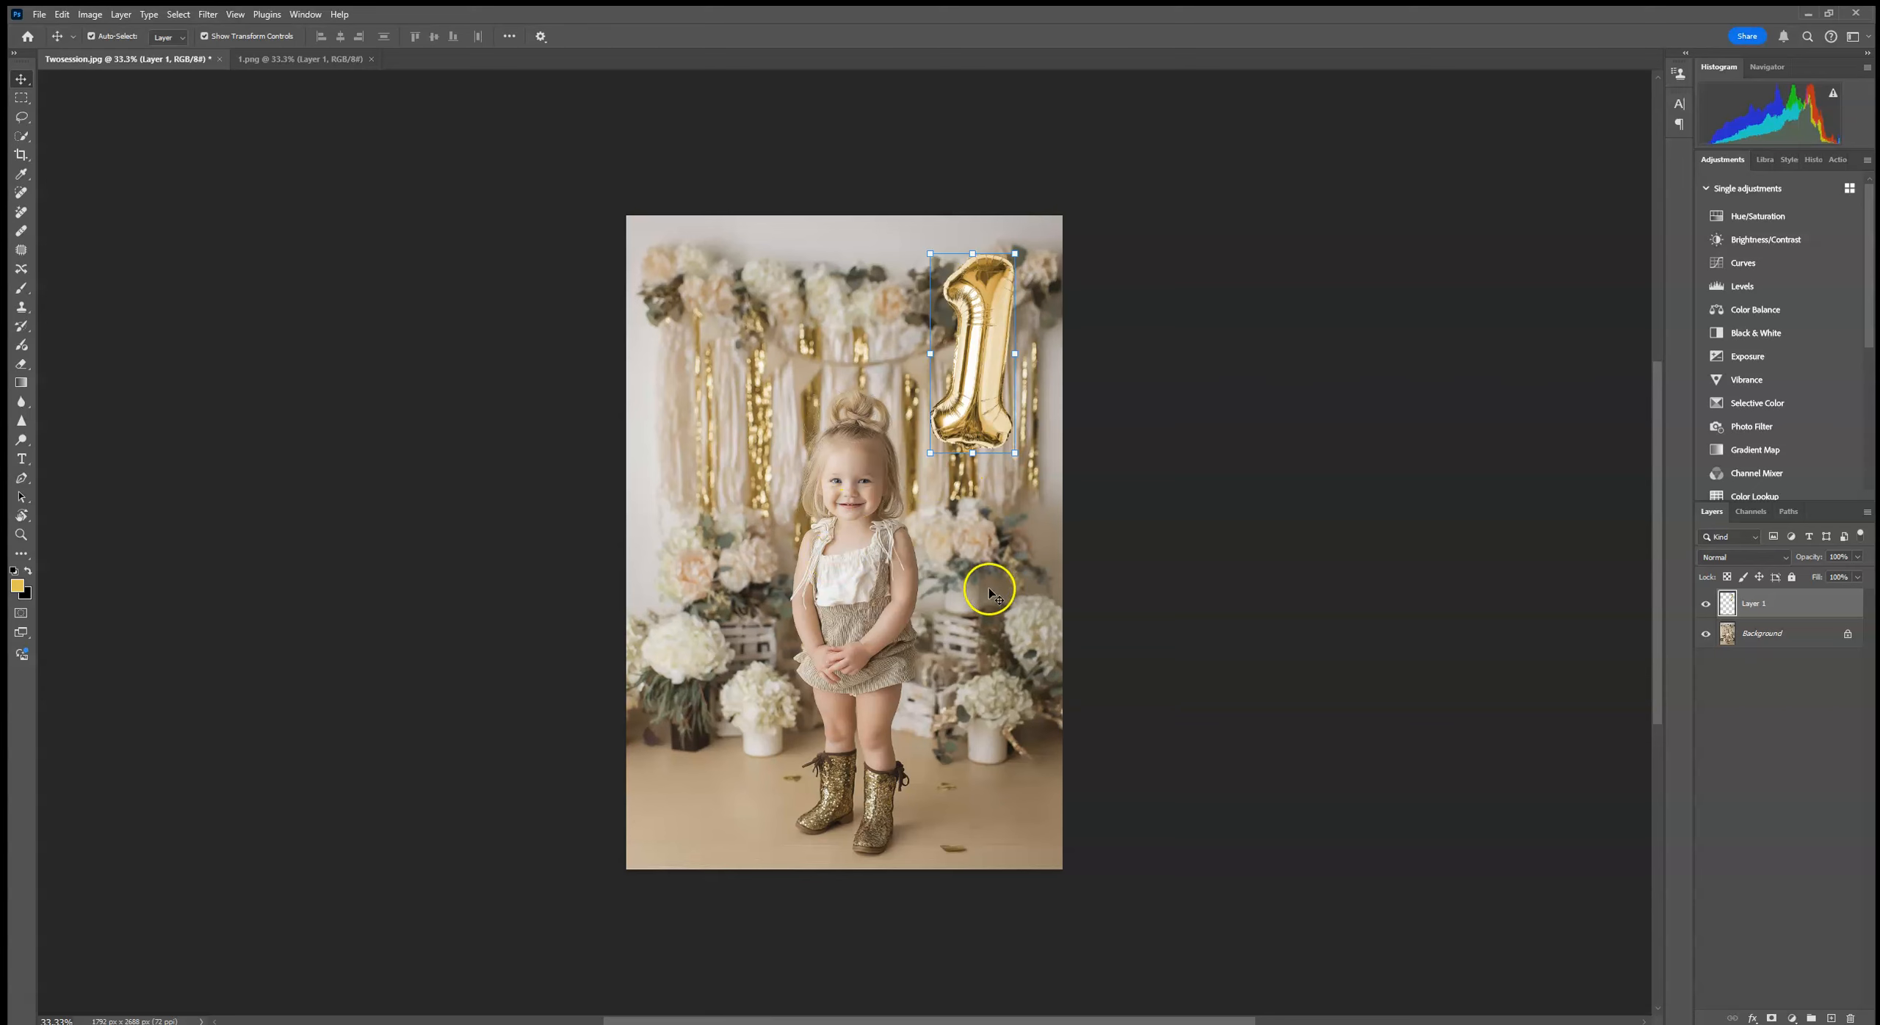
Step: Try flipping the balloon horizontally and flip it back to its original direction
left_click(1013, 355)
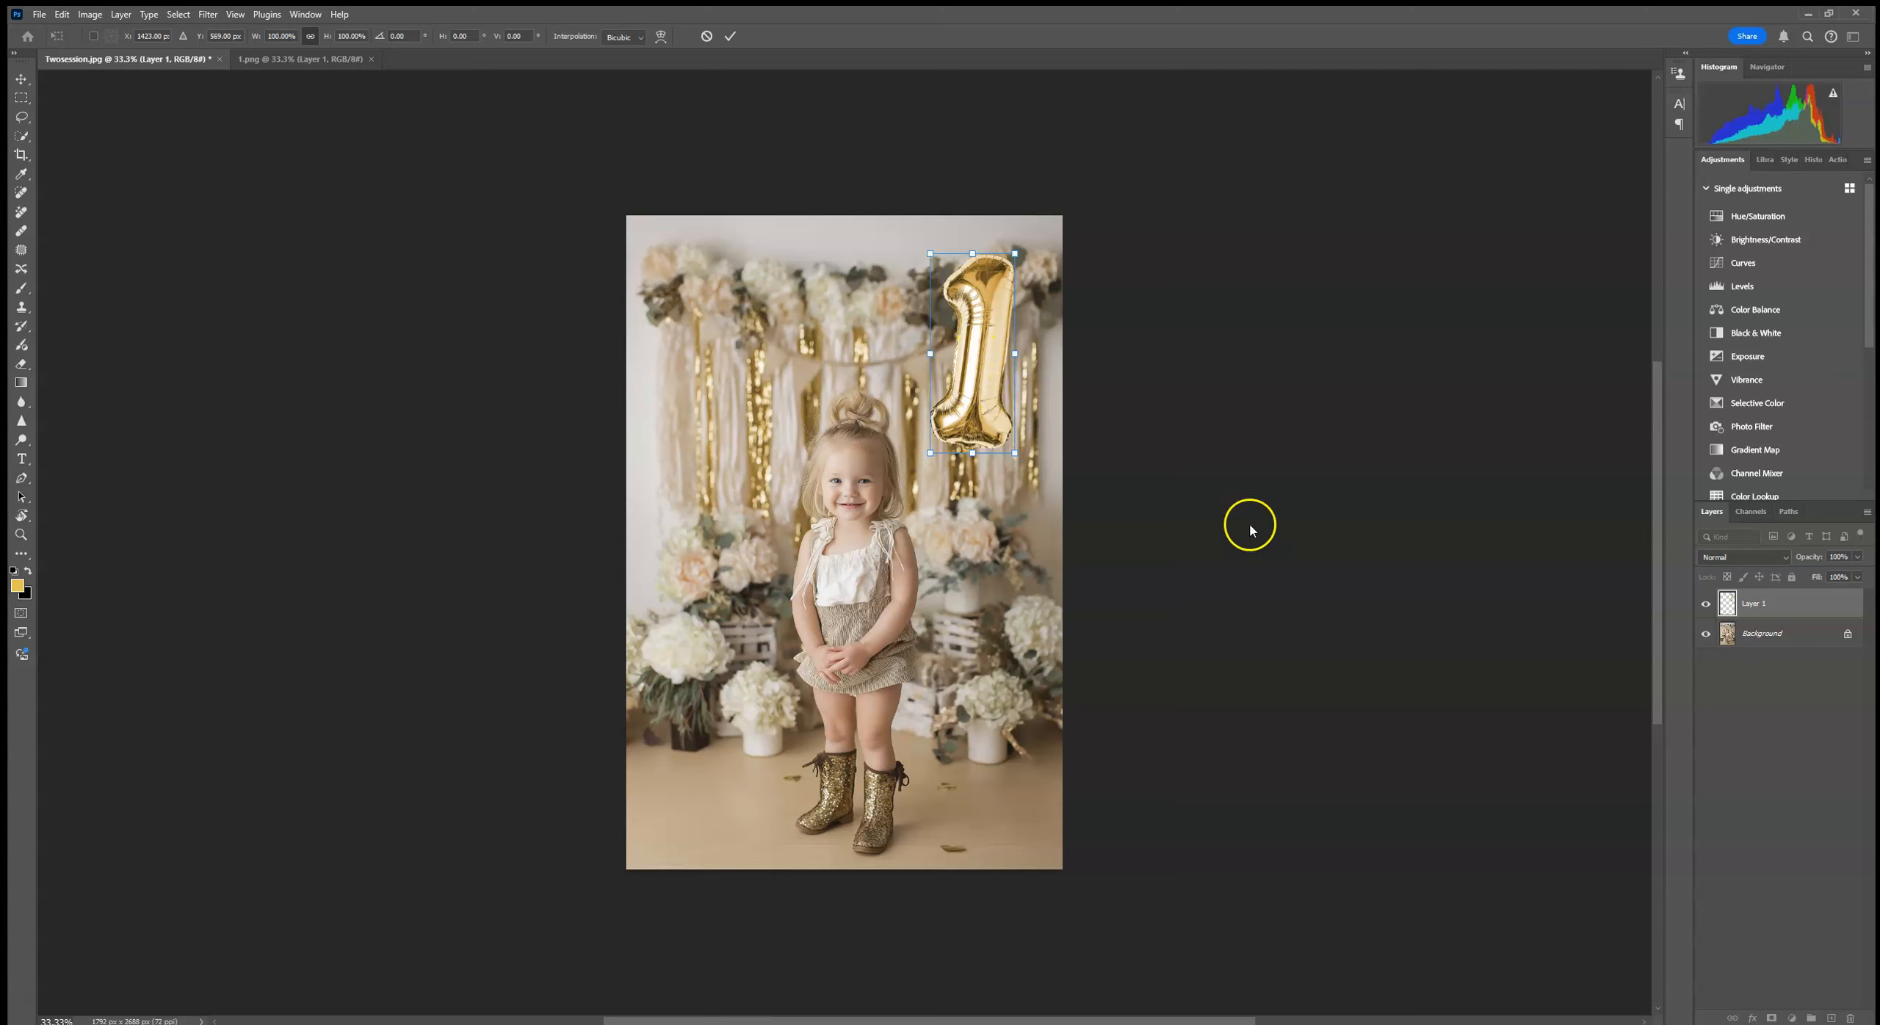
right_click(970, 345)
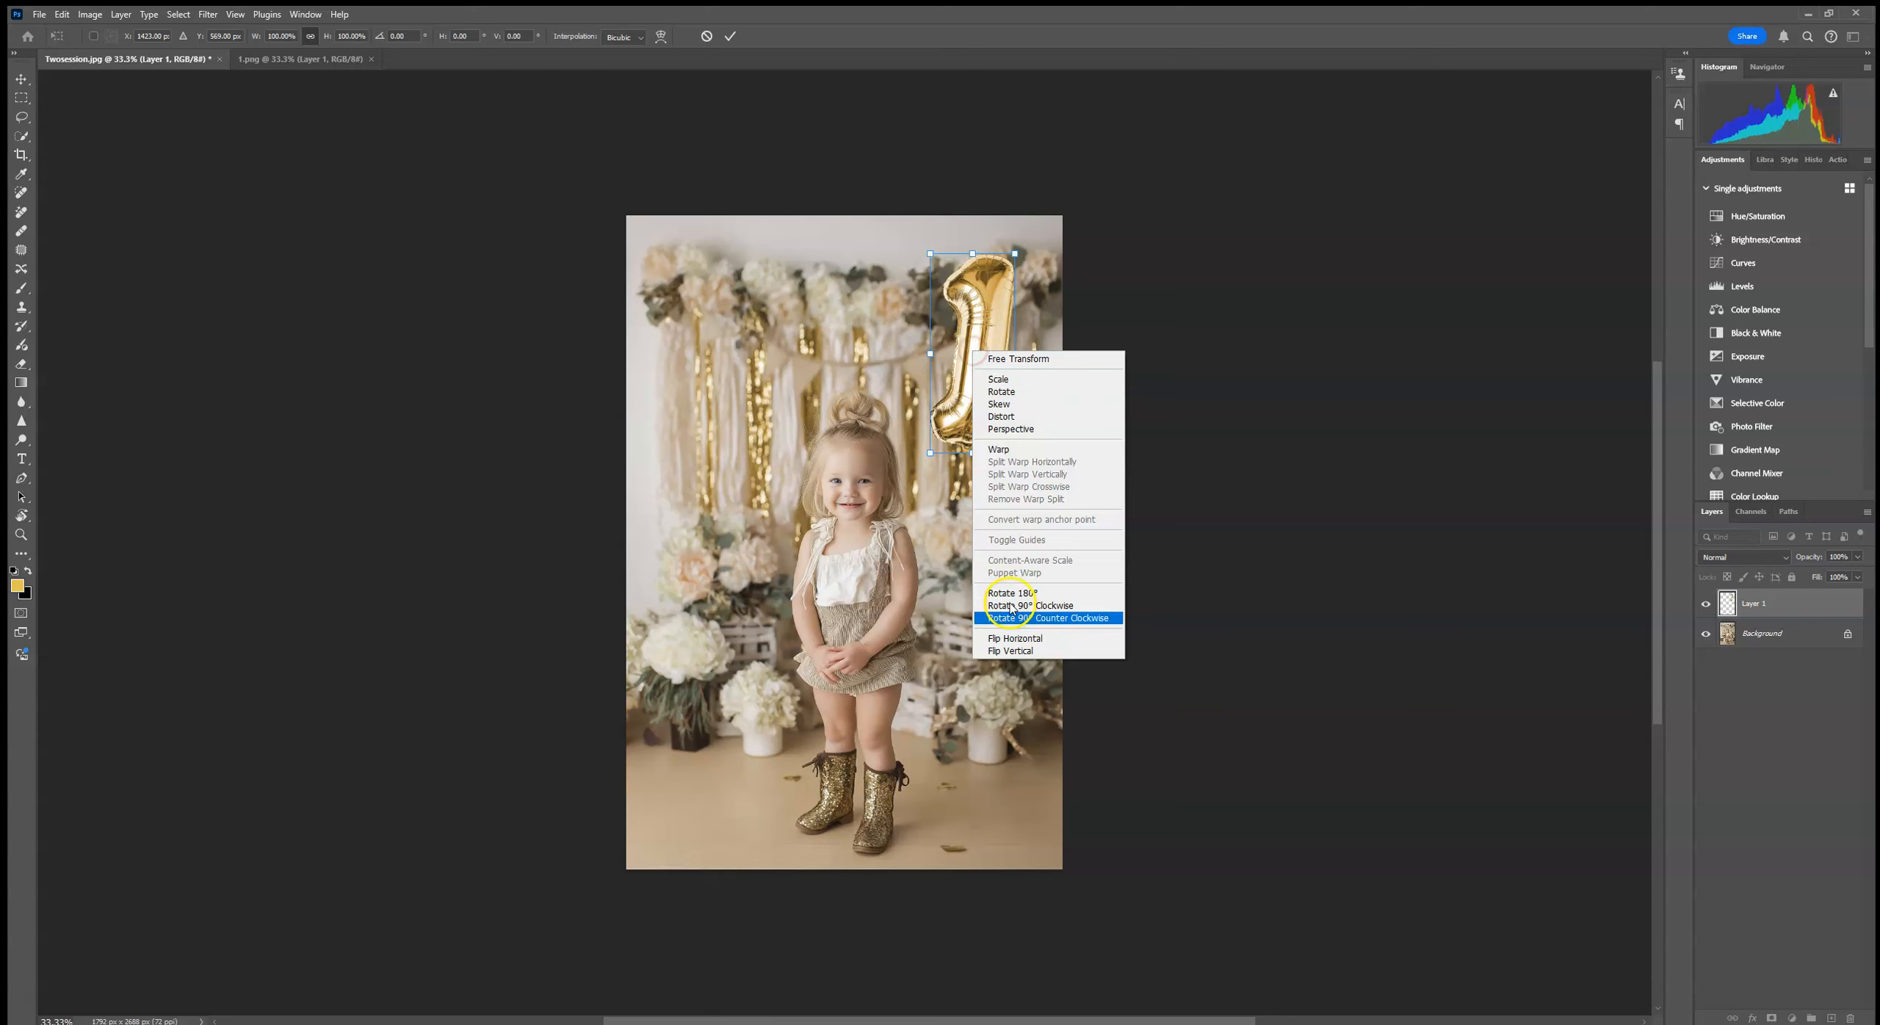
left_click(1032, 636)
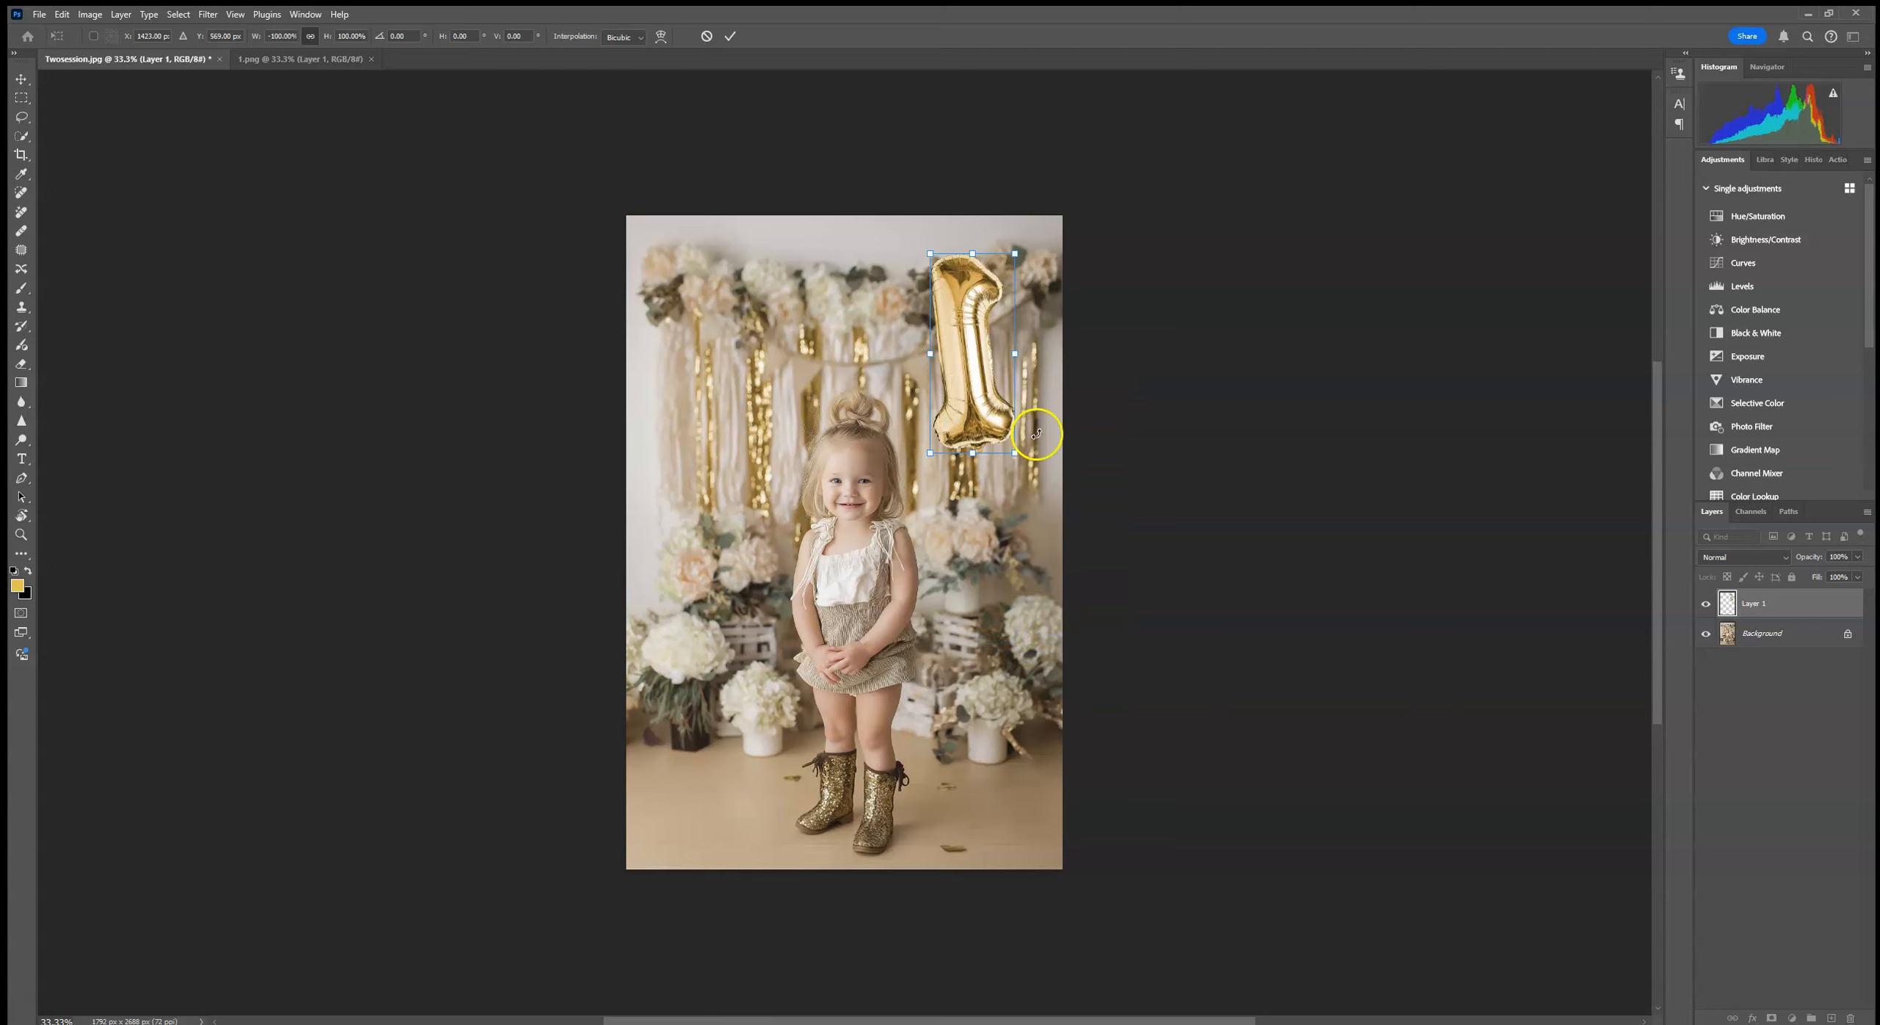
right_click(988, 358)
left_click(1028, 642)
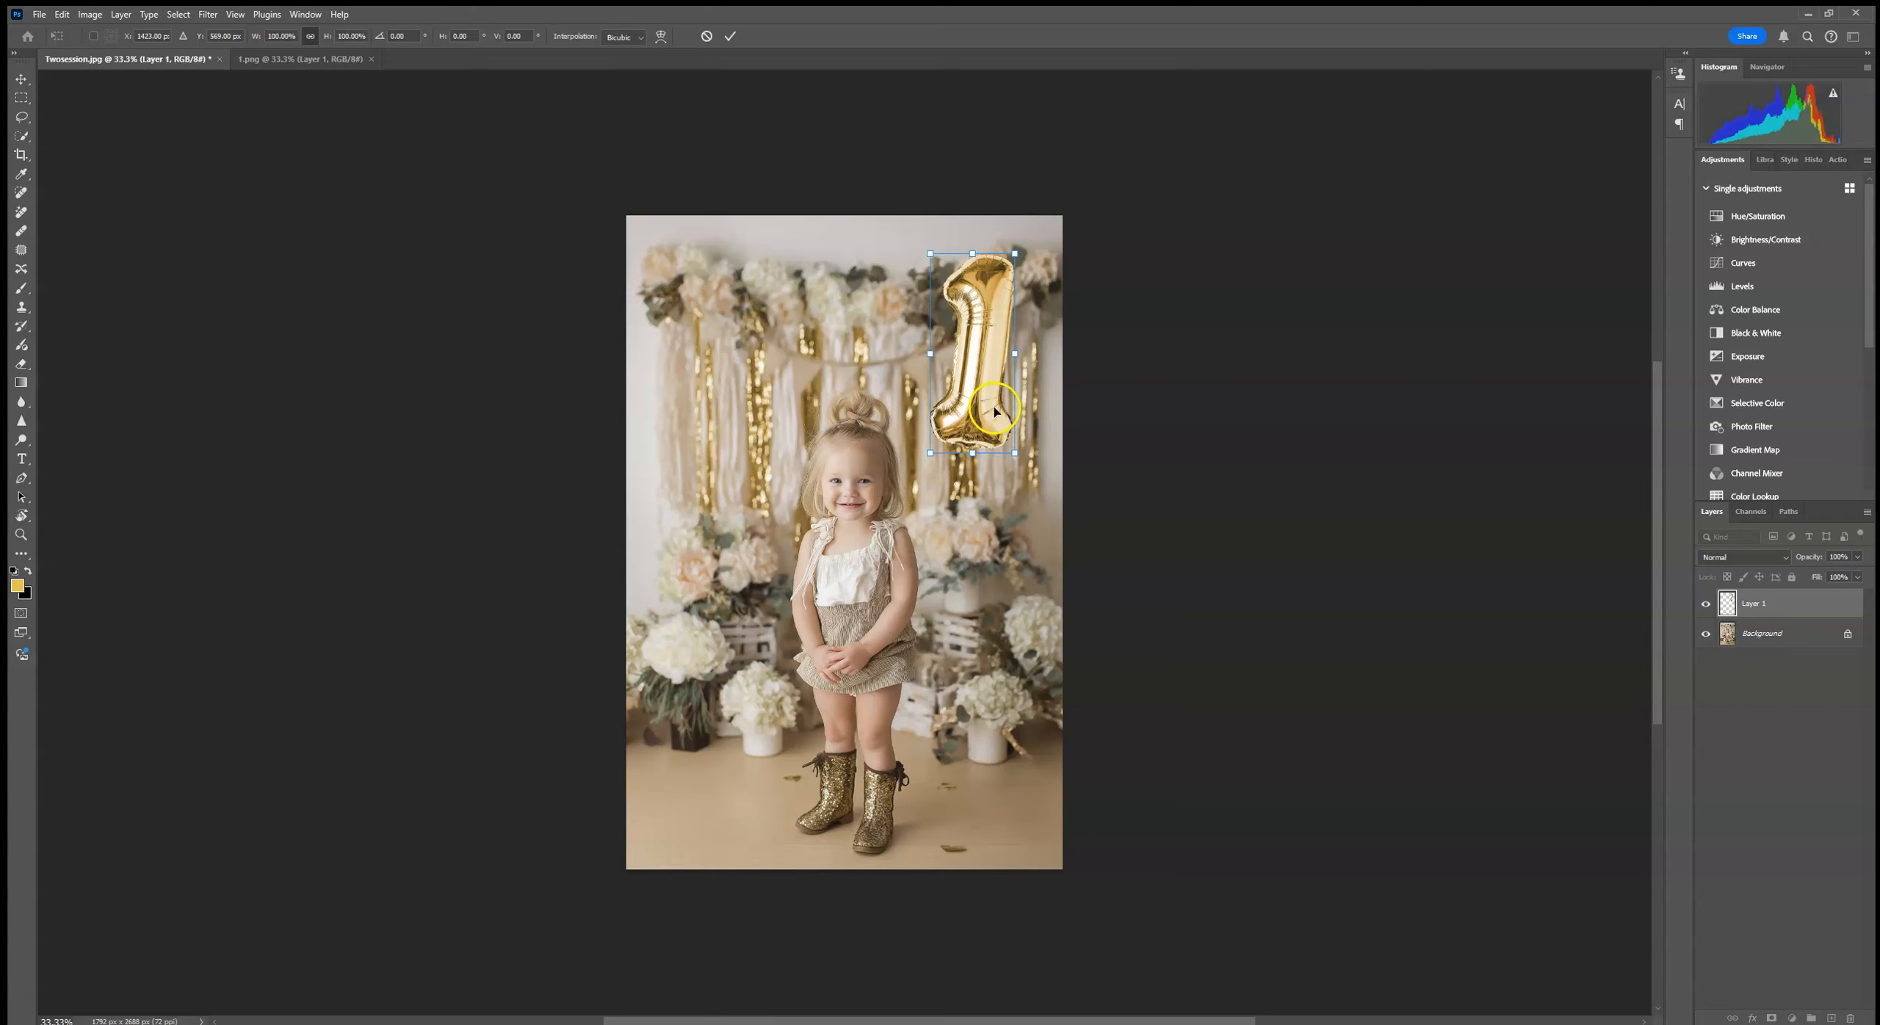
Step: Shift the balloon slightly down and toward the child
mouse_move(995, 412)
left_mouse_down()
mouse_move(990, 430)
mouse_move(797, 452)
mouse_move(993, 453)
mouse_move(972, 399)
left_mouse_up()
left_click(731, 36)
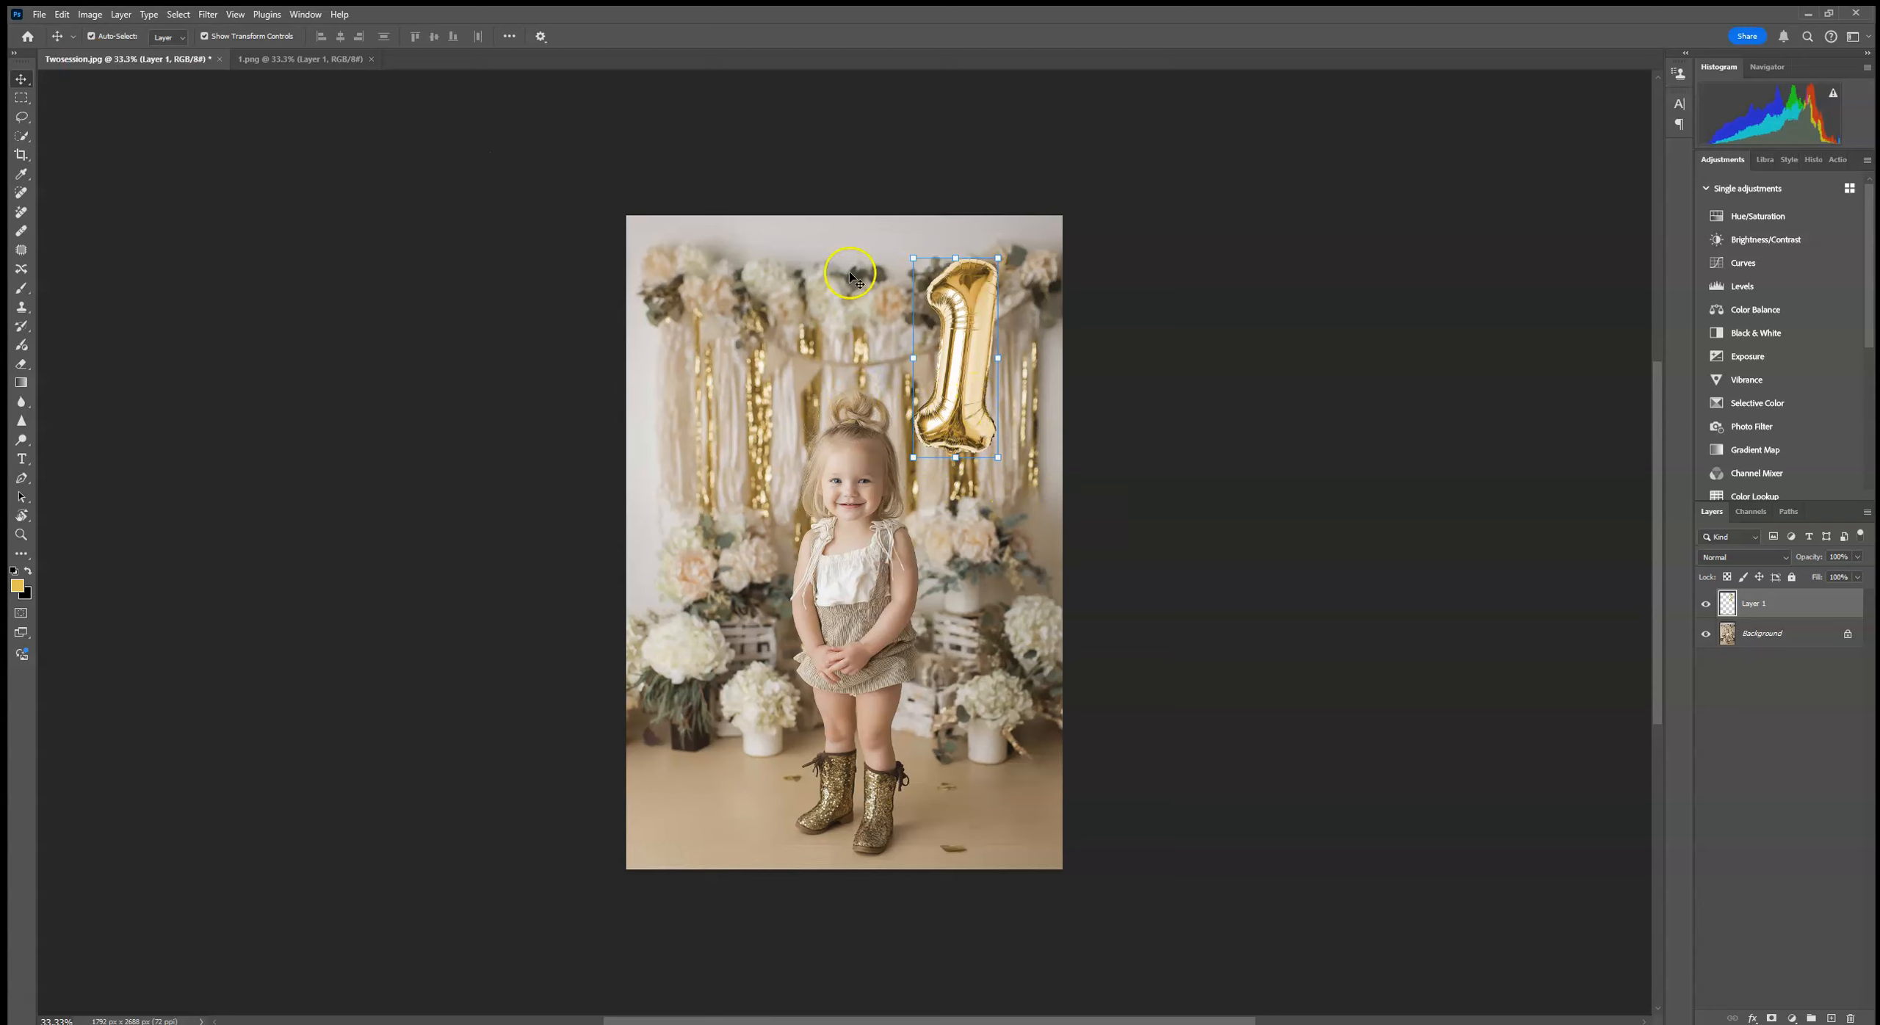
Step: Place the String image from the GoldFoilBalloons folder as an embedded layer
left_click(38, 15)
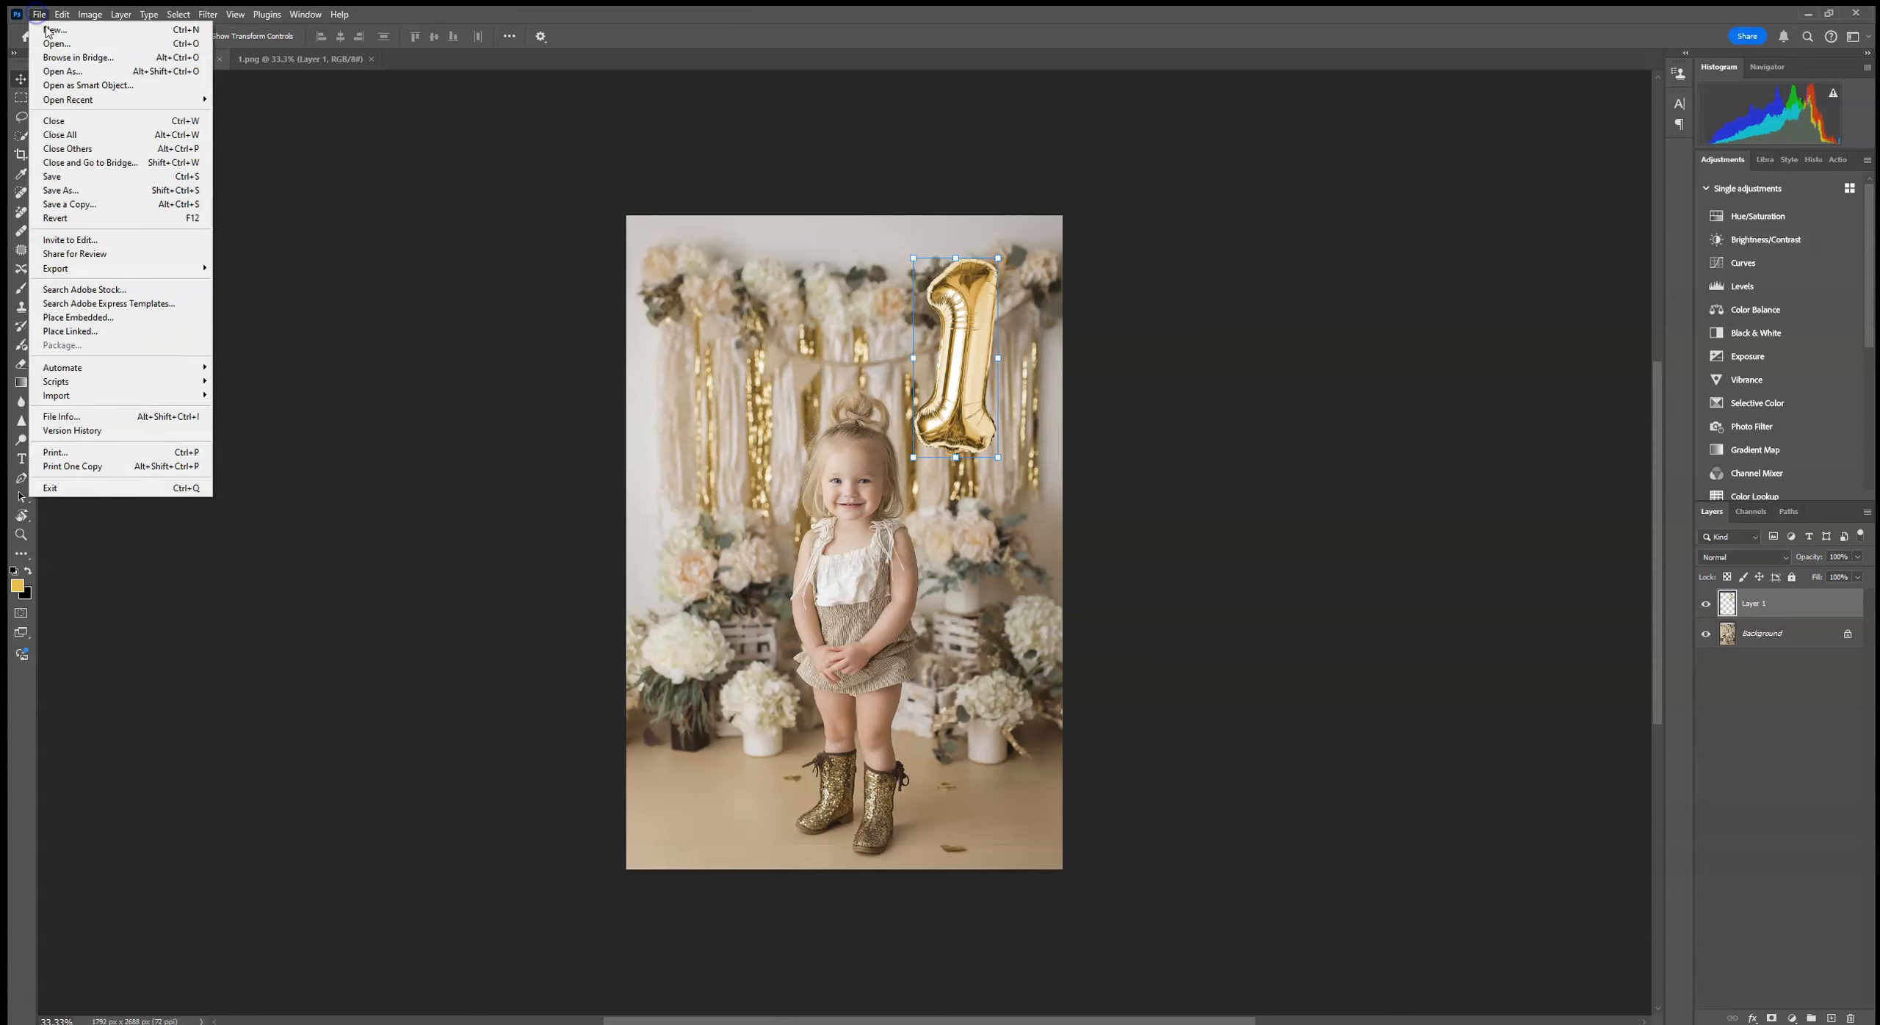
left_click(81, 320)
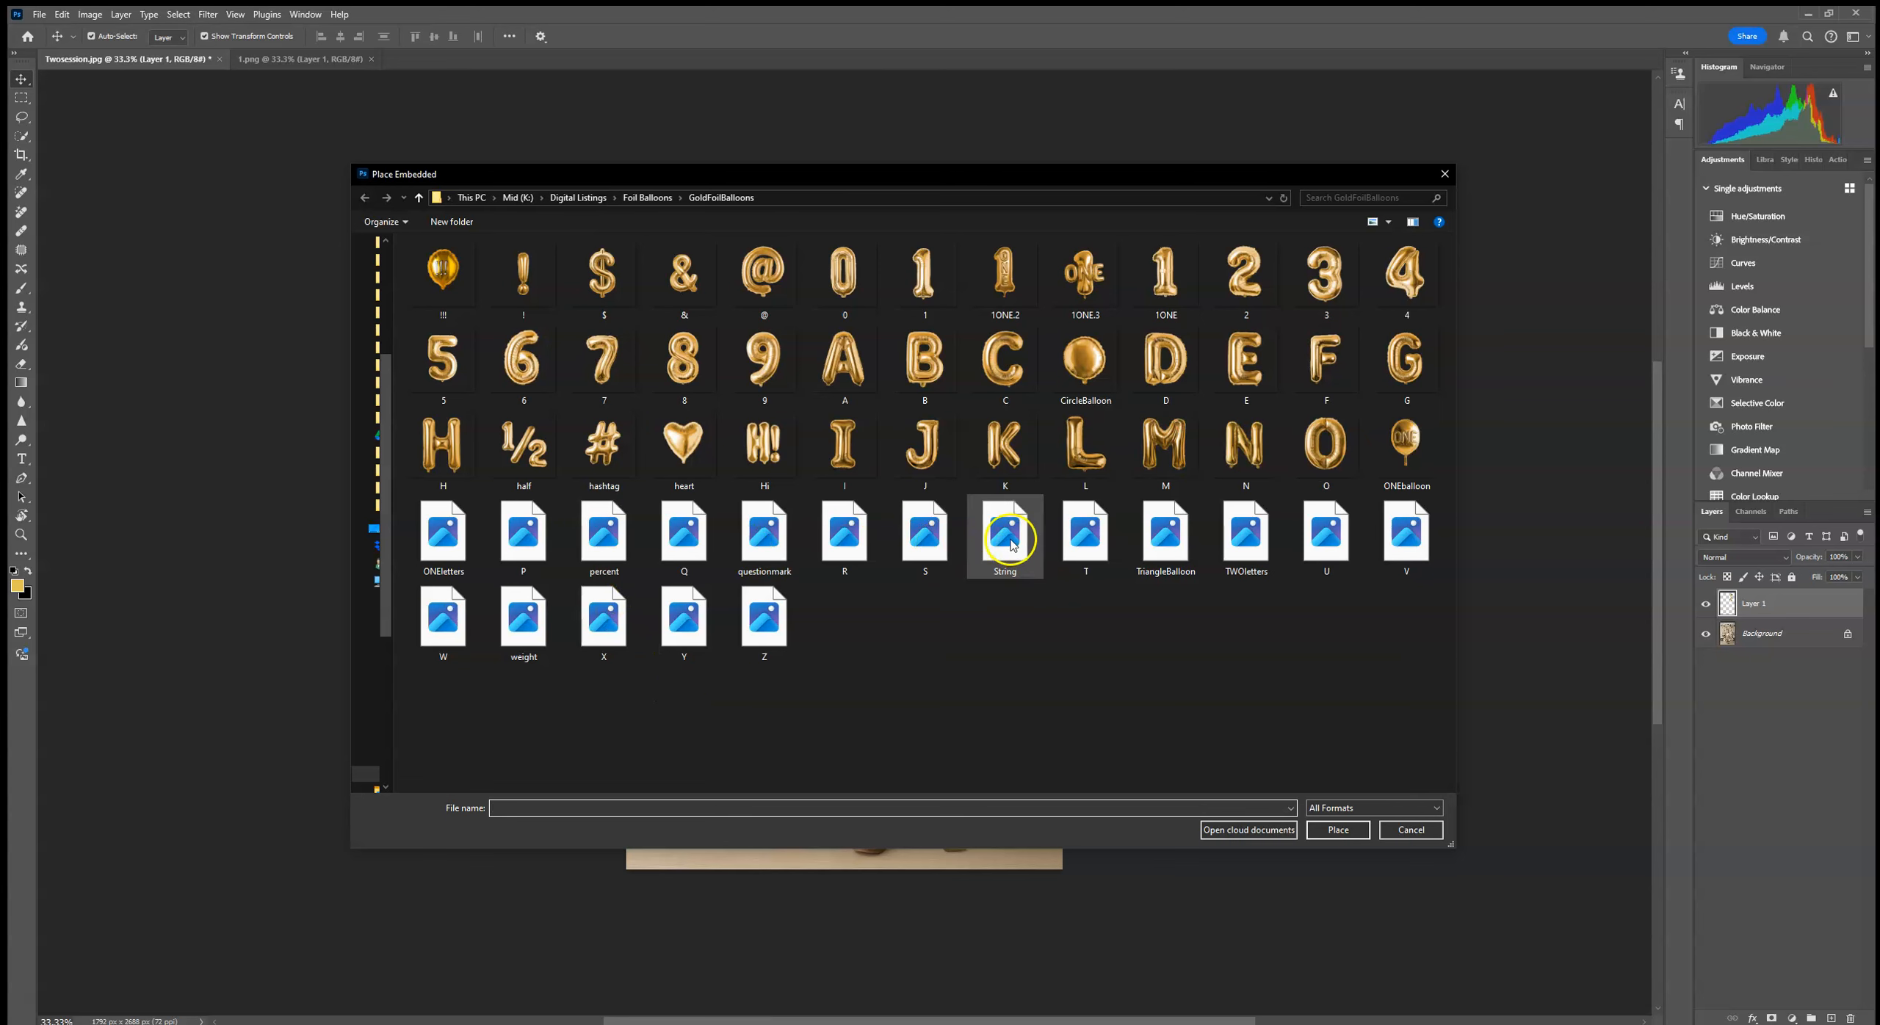
double_click(1020, 549)
Step: Enlarge the string to about 231%, rotate it about 24°, and position it between the balloon and the child's hands
left_click_drag(927, 459, 1247, 323)
left_click_drag(894, 410, 849, 542)
left_click_drag(1189, 350, 1206, 355)
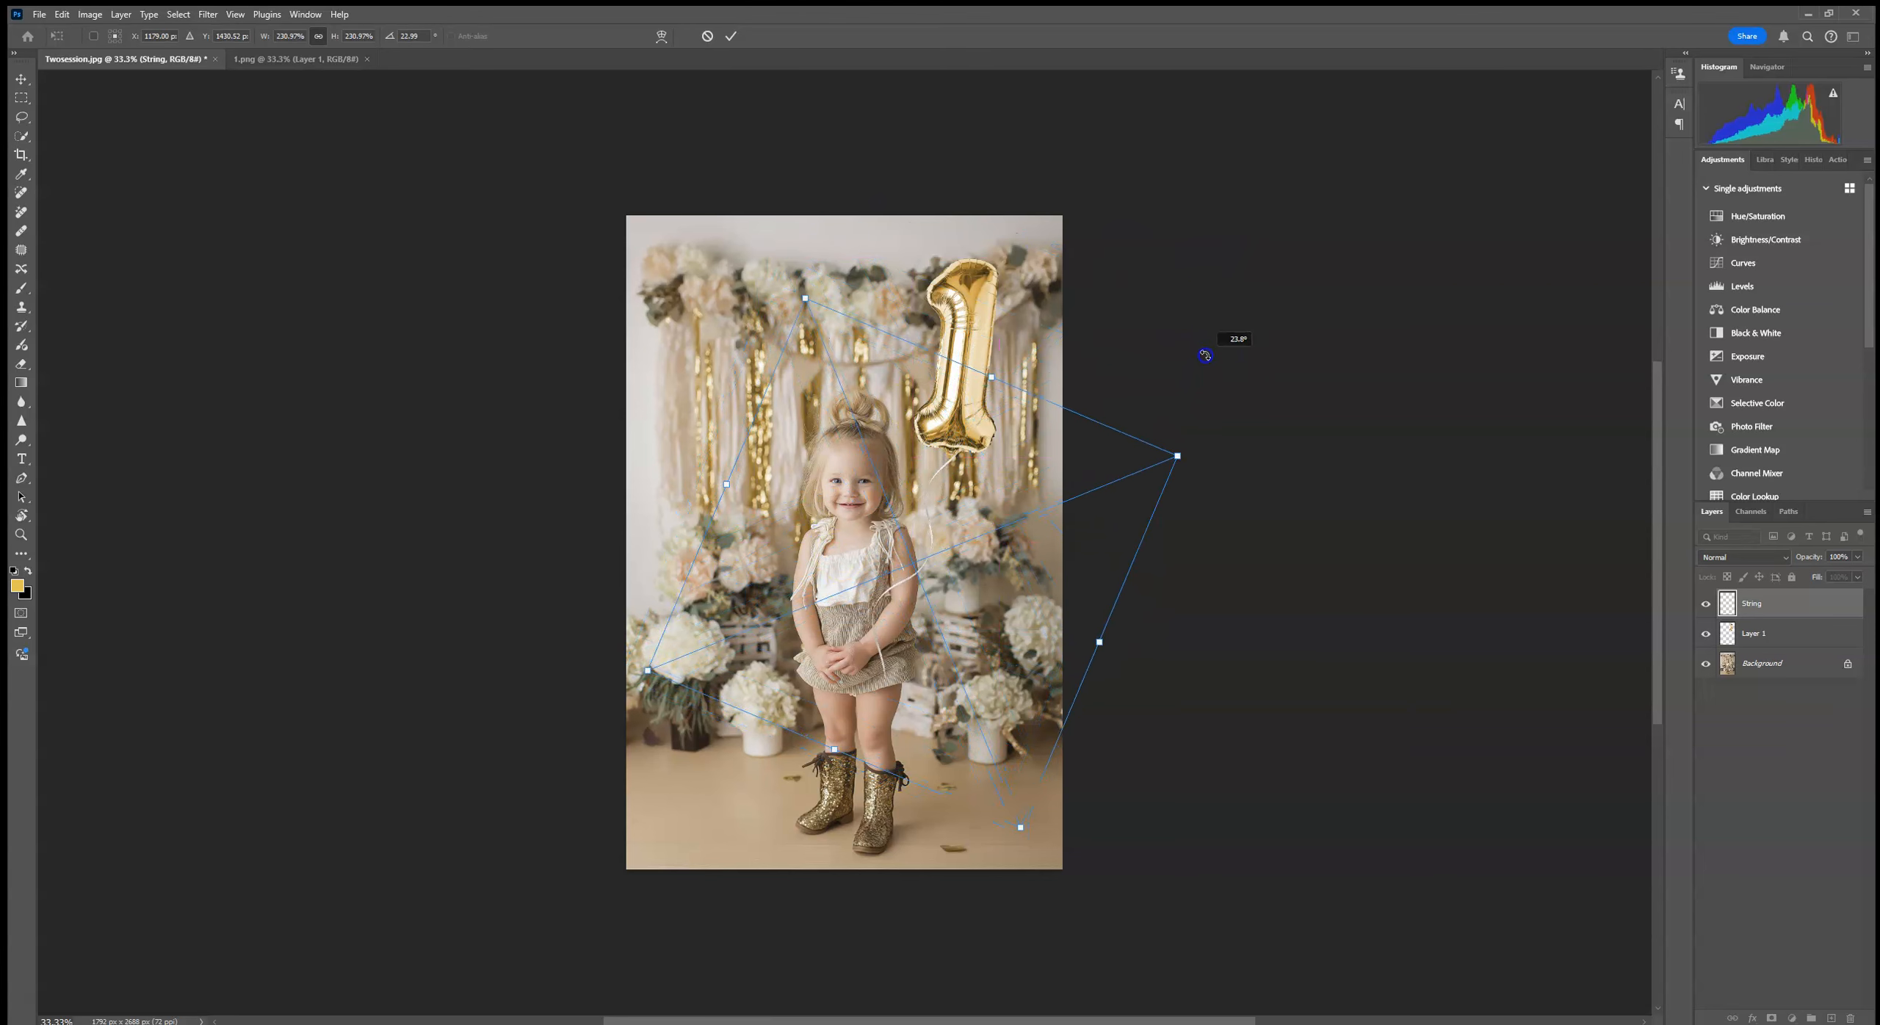
left_click_drag(956, 498, 923, 481)
left_click(731, 36)
Step: Move the balloon to meet the string's upper end and put its layer above the String layer
left_click(1790, 636)
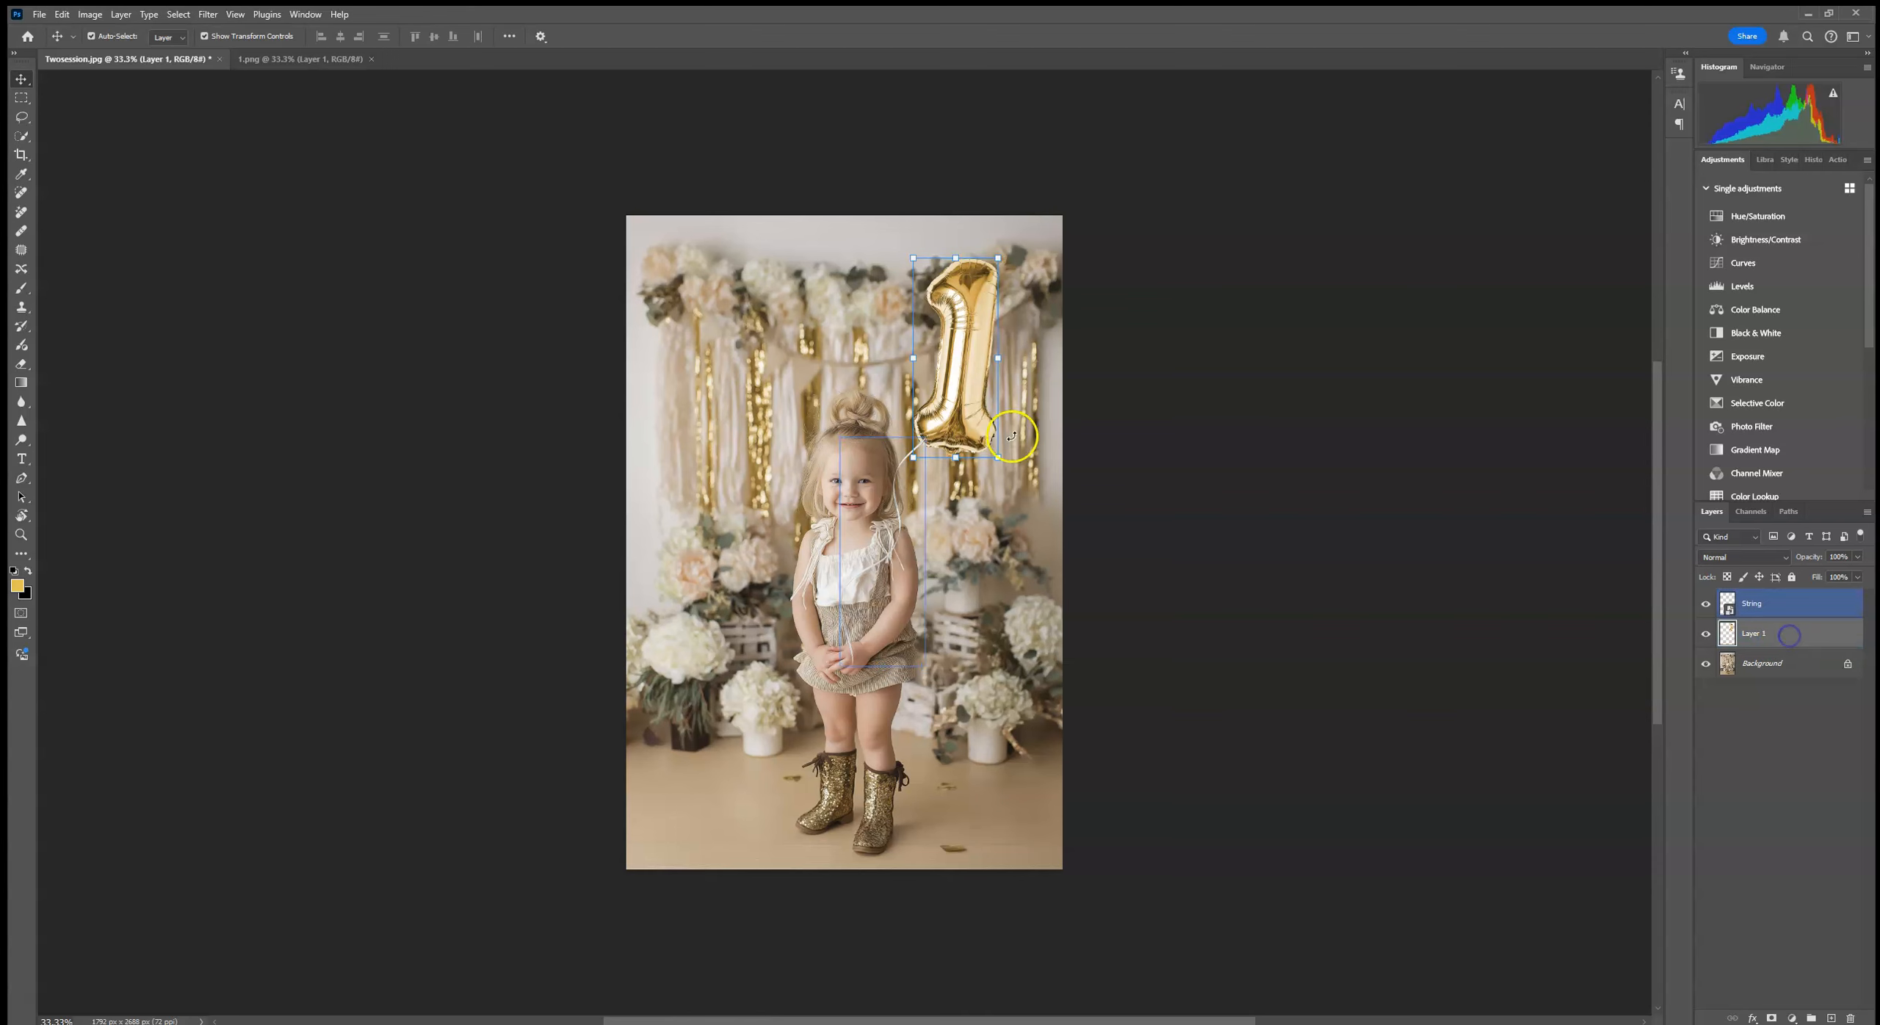
key("ctrl+t")
left_click_drag(981, 392, 956, 378)
left_click_drag(1761, 638, 1773, 603)
left_click(1775, 629)
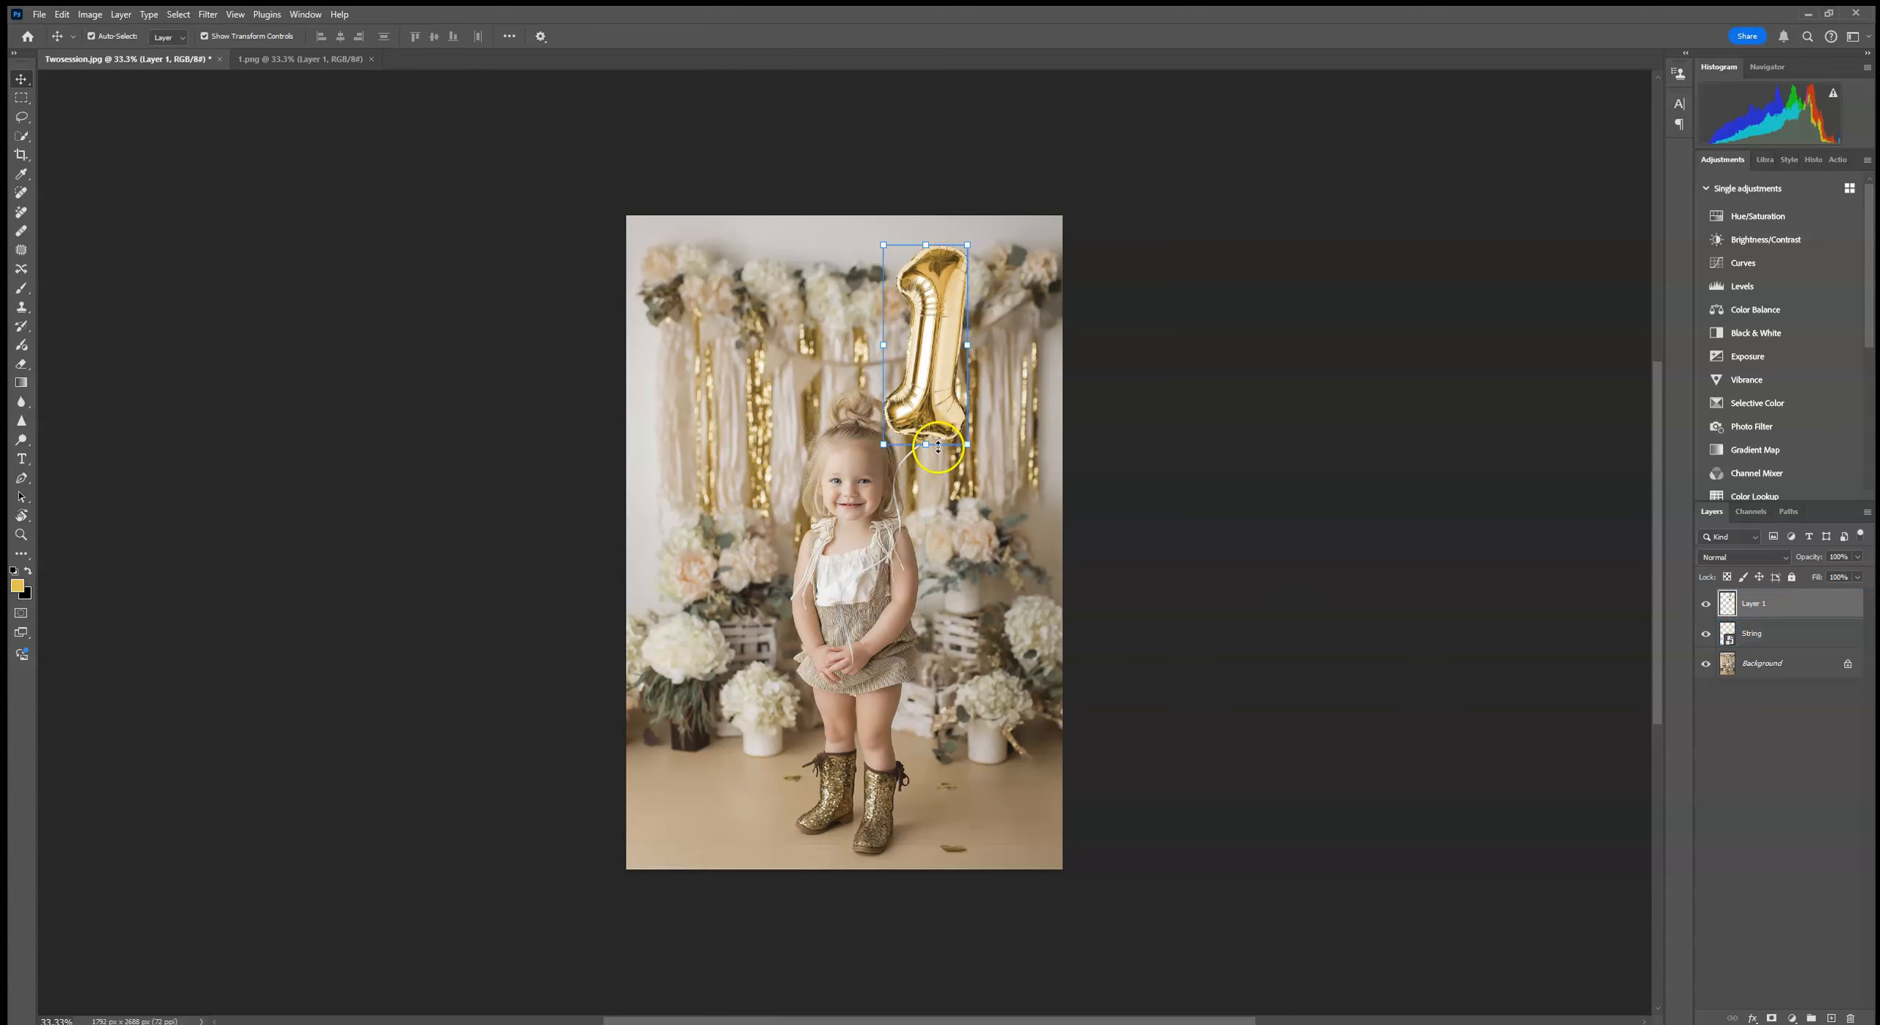
Step: Add a layer mask to the String layer
key("ctrl+1")
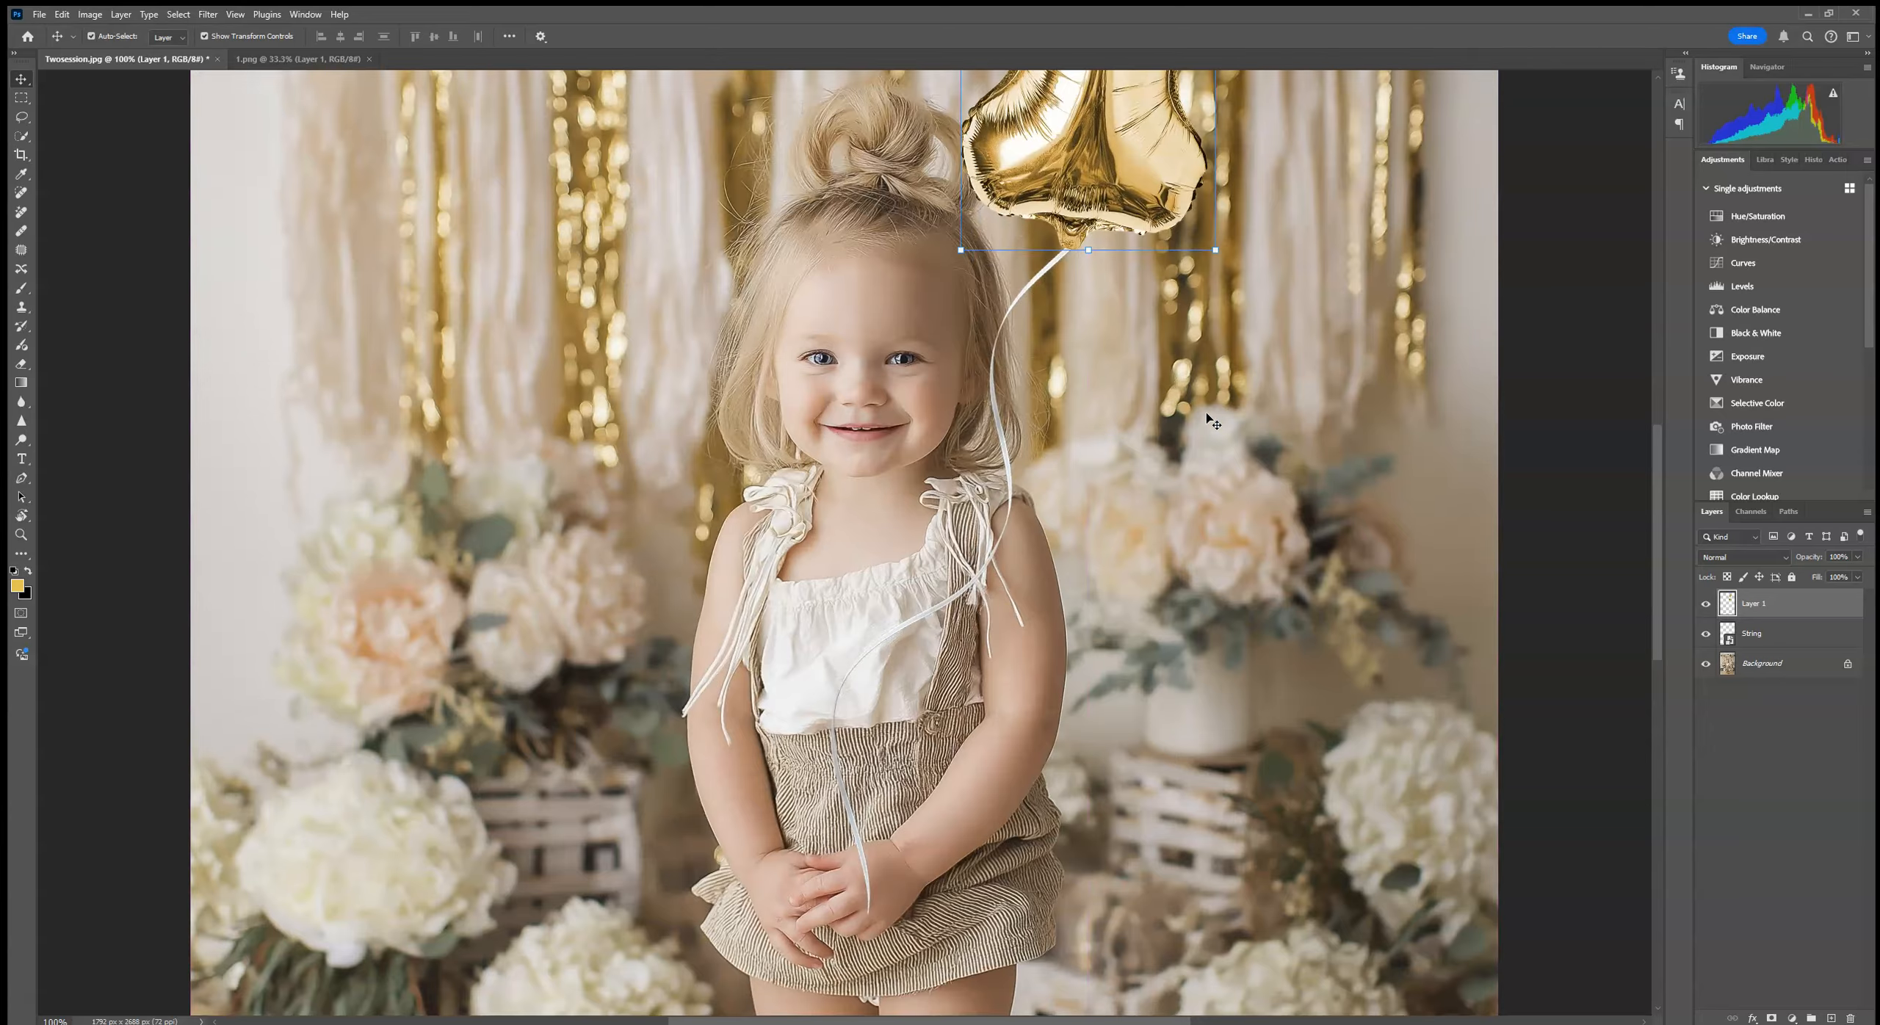
left_click_drag(1046, 327, 743, 703)
scroll(808, 599, "down", 10)
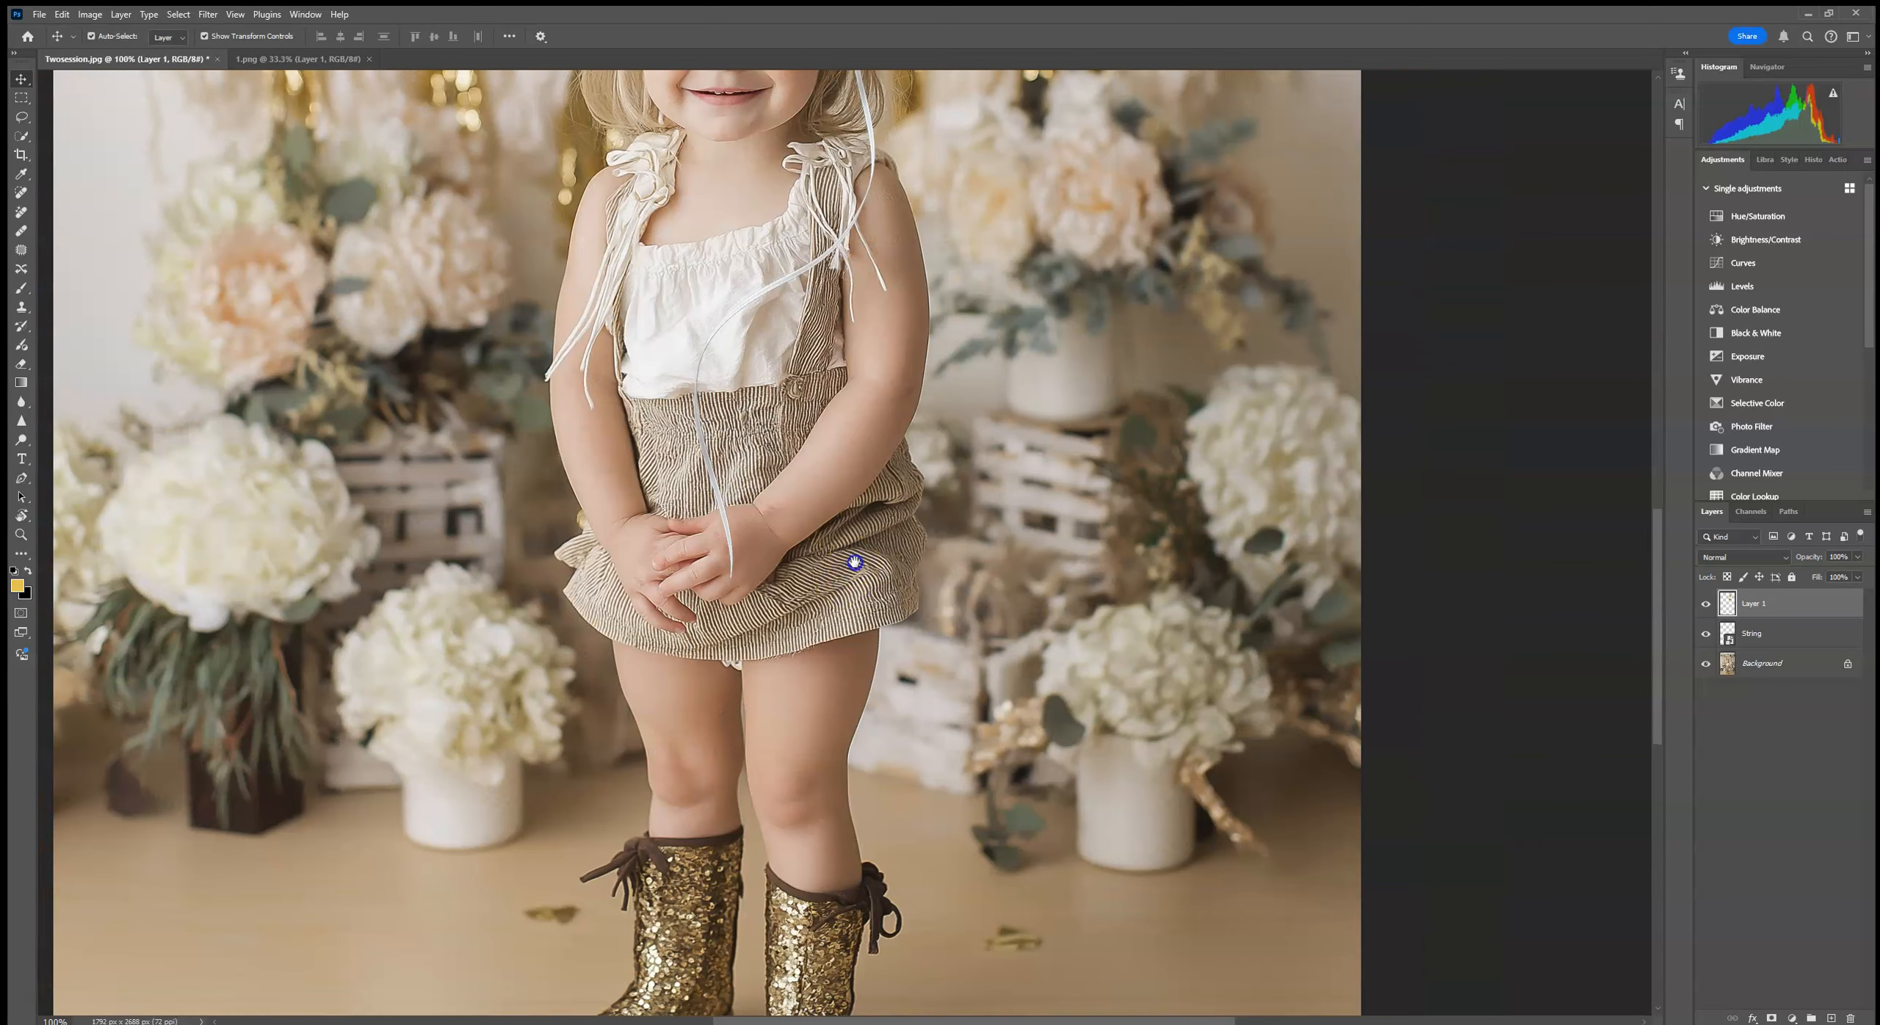
left_click(1764, 635)
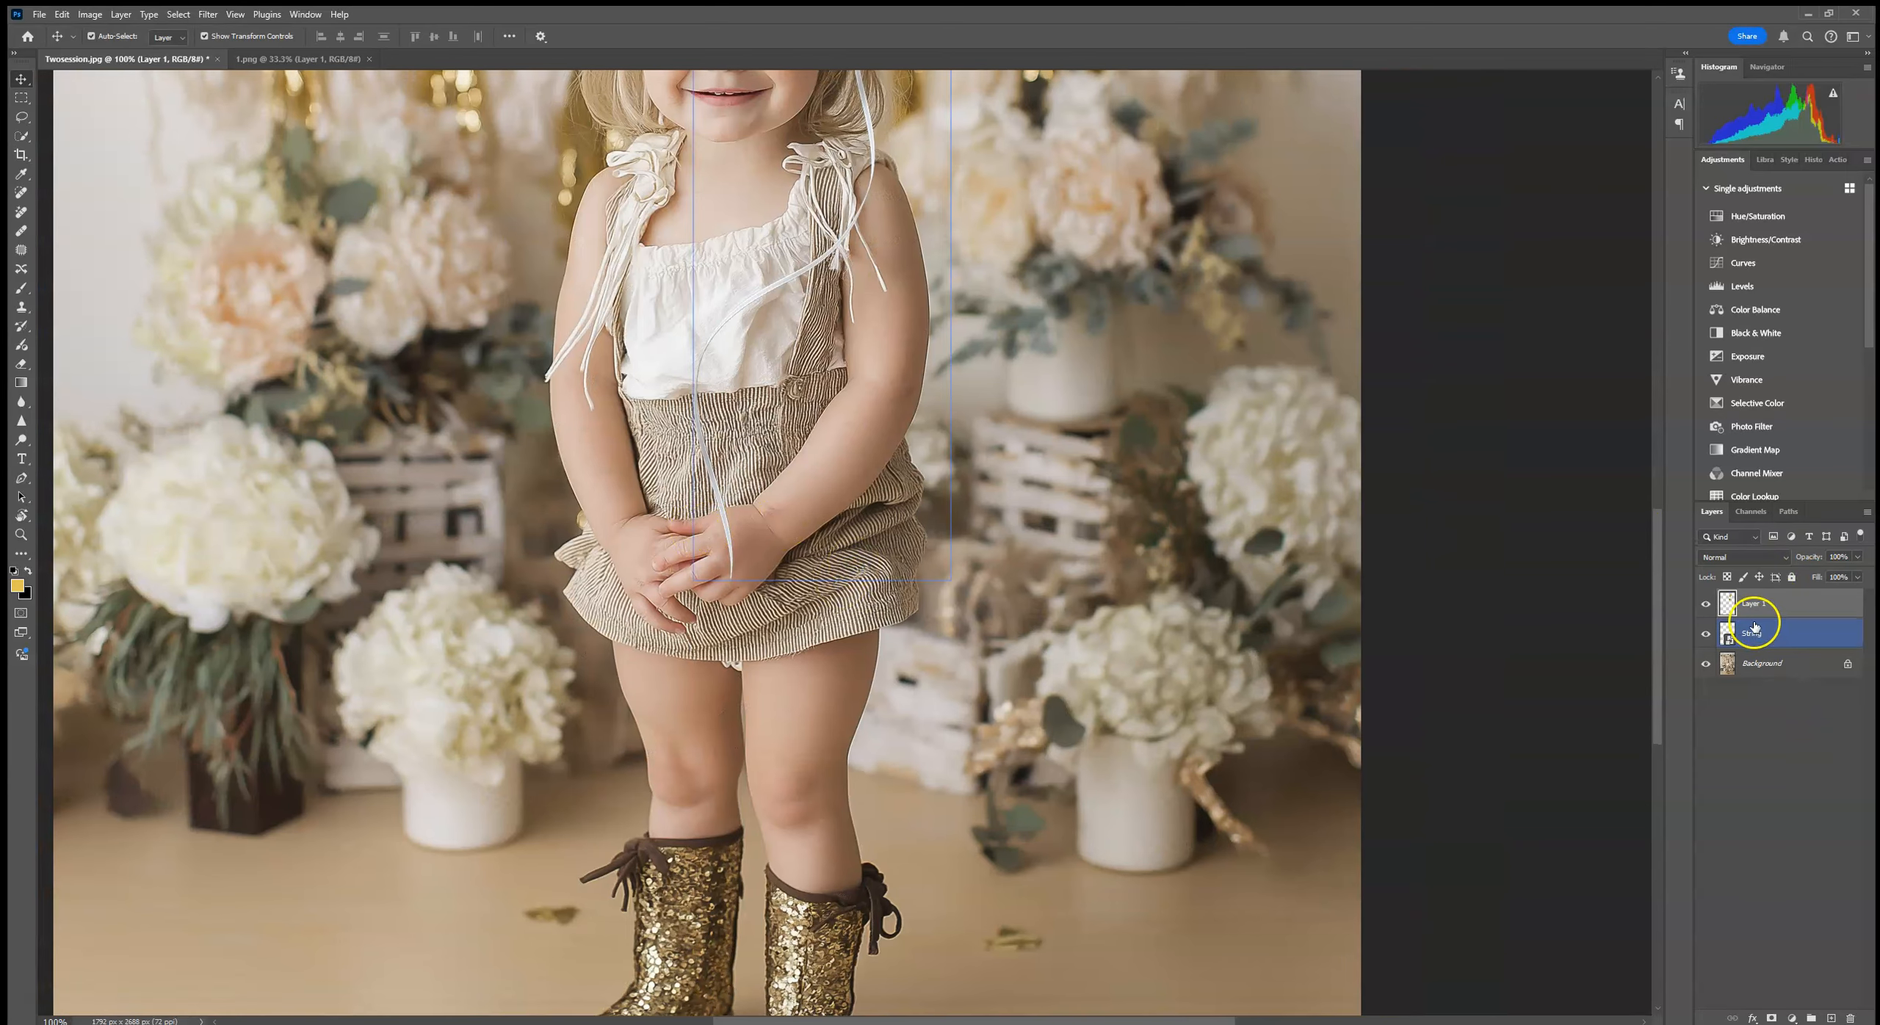
left_click(1770, 1019)
Step: Mask out the end of the string over the child's hands using a black hard round brush at 99 px
left_click(20, 288)
left_click(100, 35)
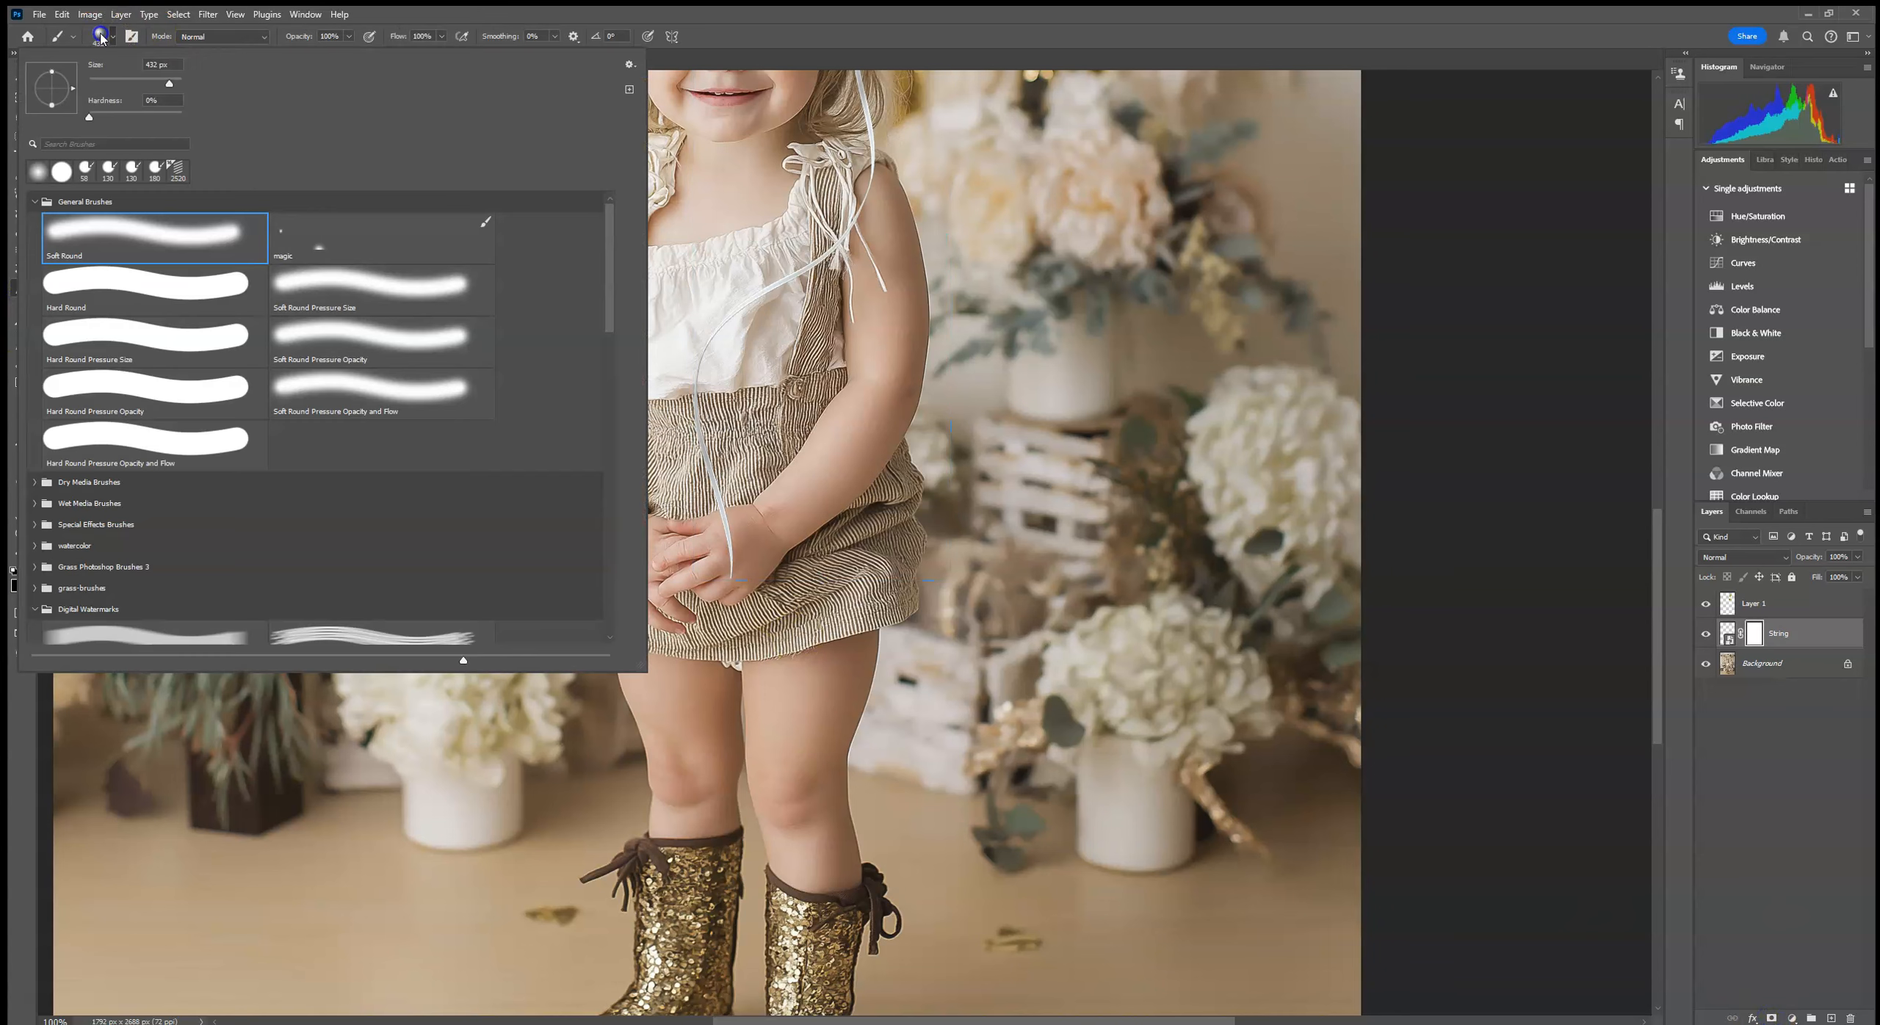
left_click(61, 172)
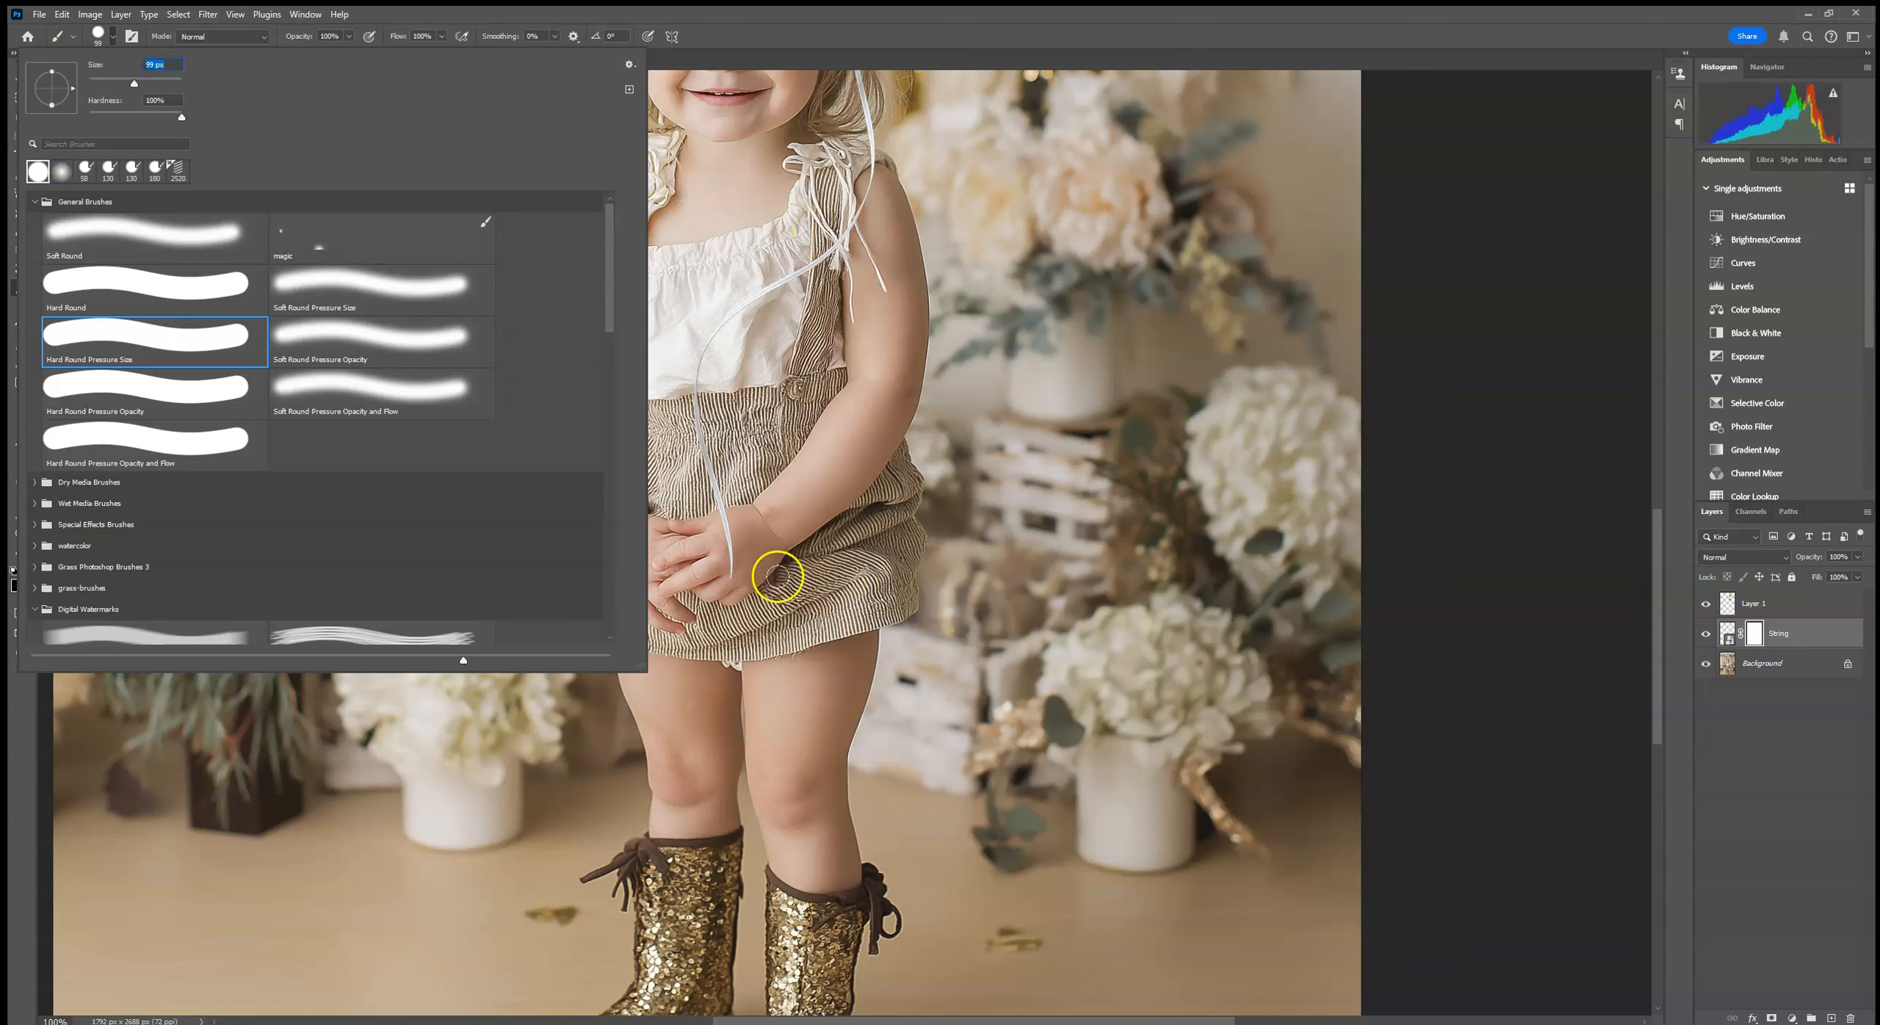
left_click(744, 582)
left_click(726, 547)
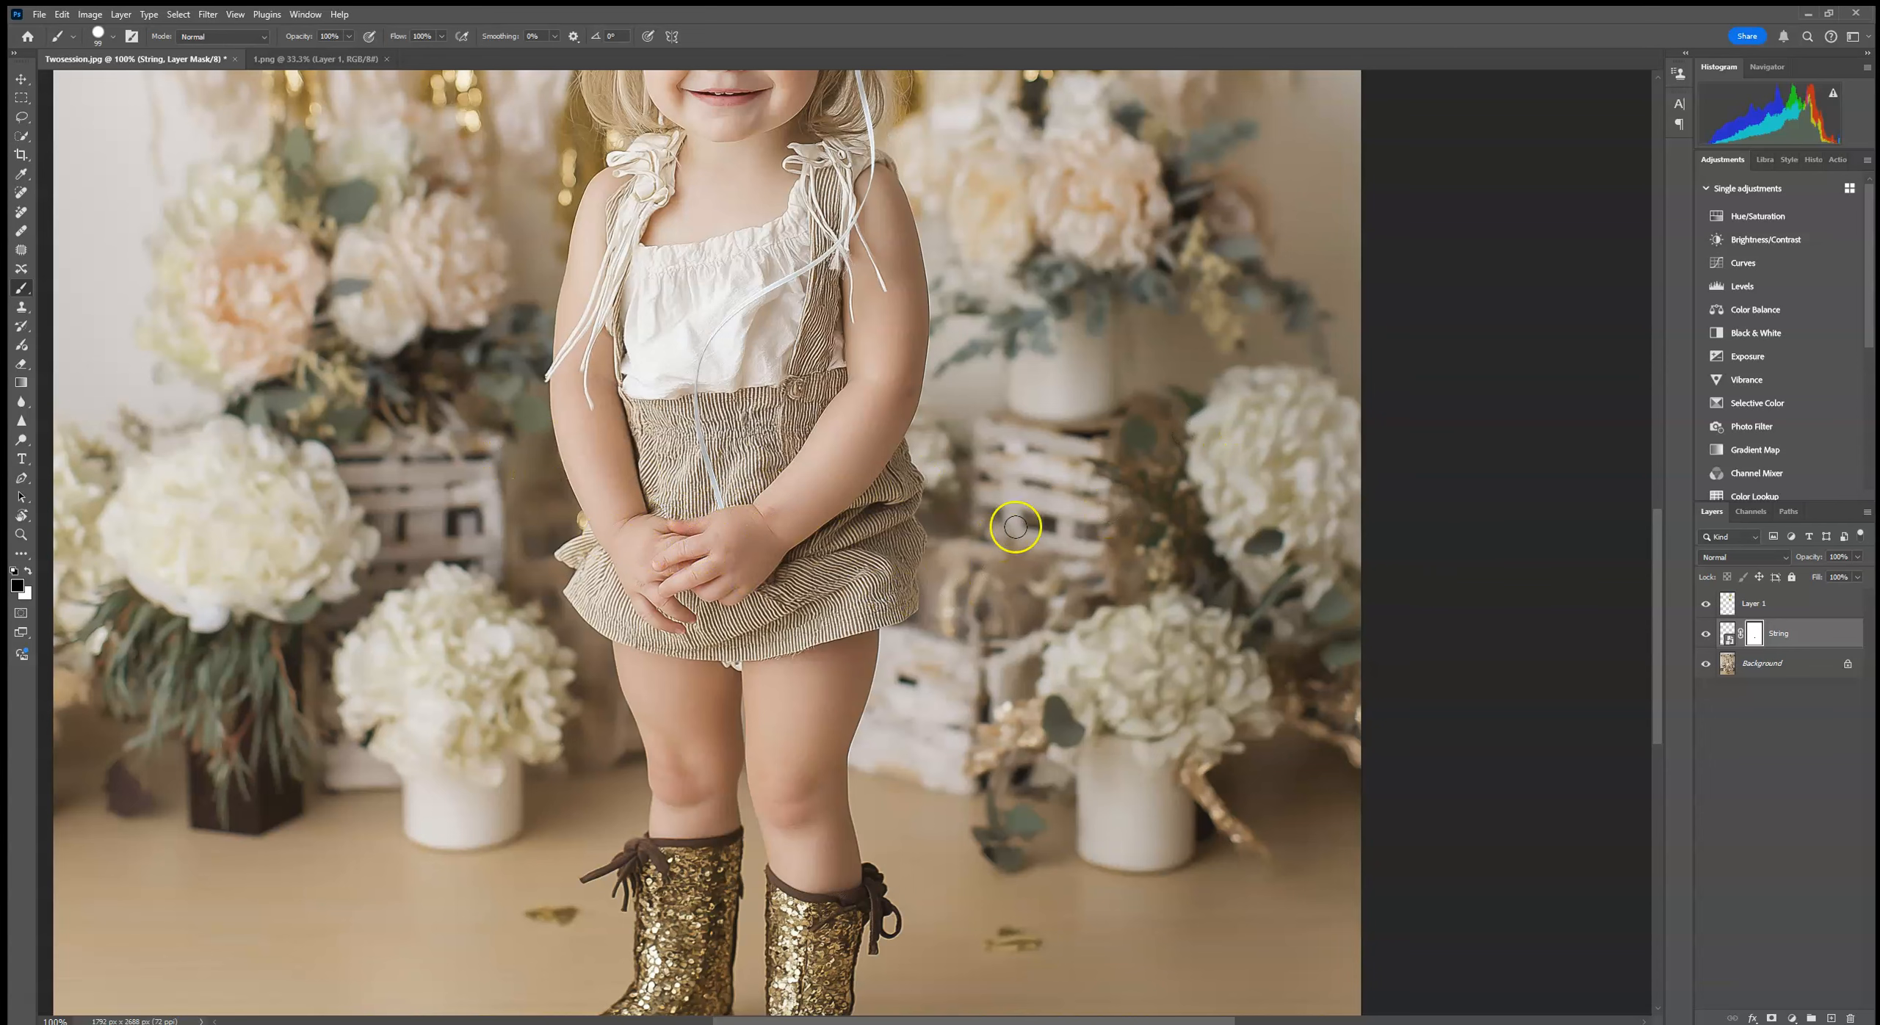
Step: Add a Brightness/Contrast adjustment above the balloon layer and clip it to the balloon
key("ctrl+minus")
key("ctrl+minus")
key("ctrl+minus")
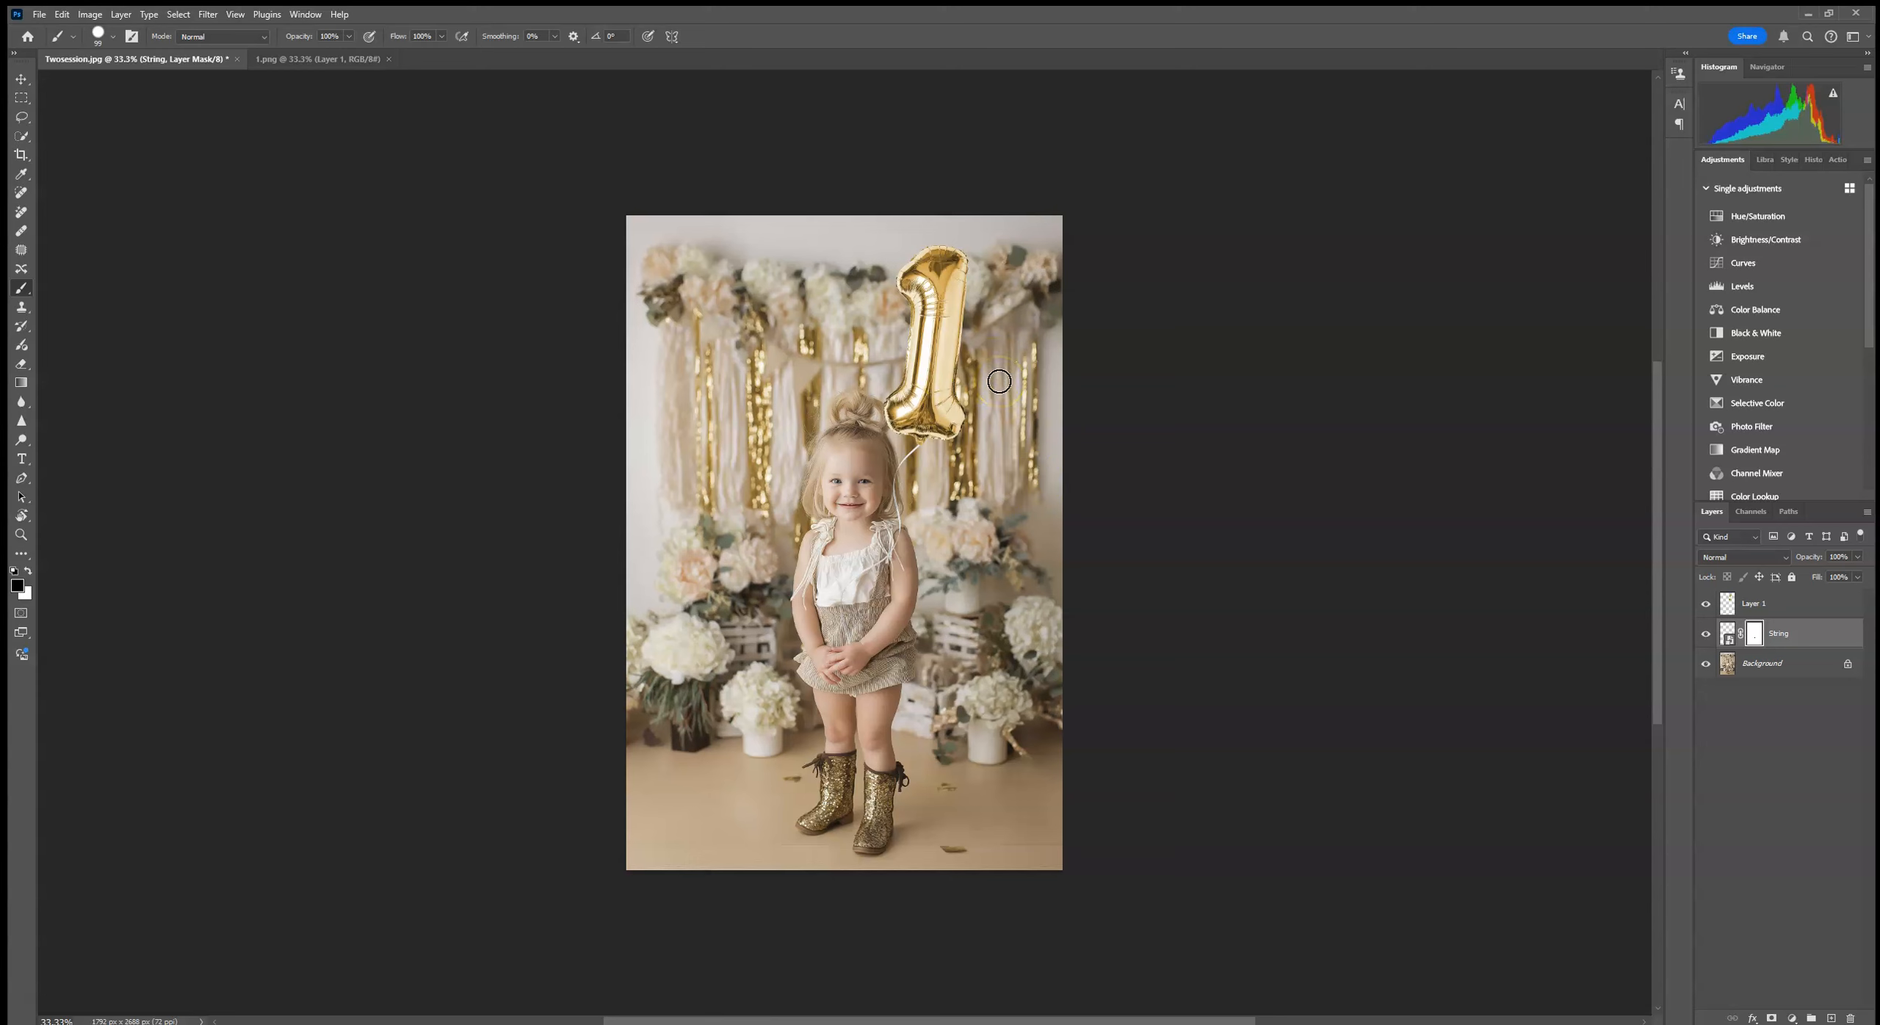
left_click(861, 316, "alt")
left_click(1763, 603)
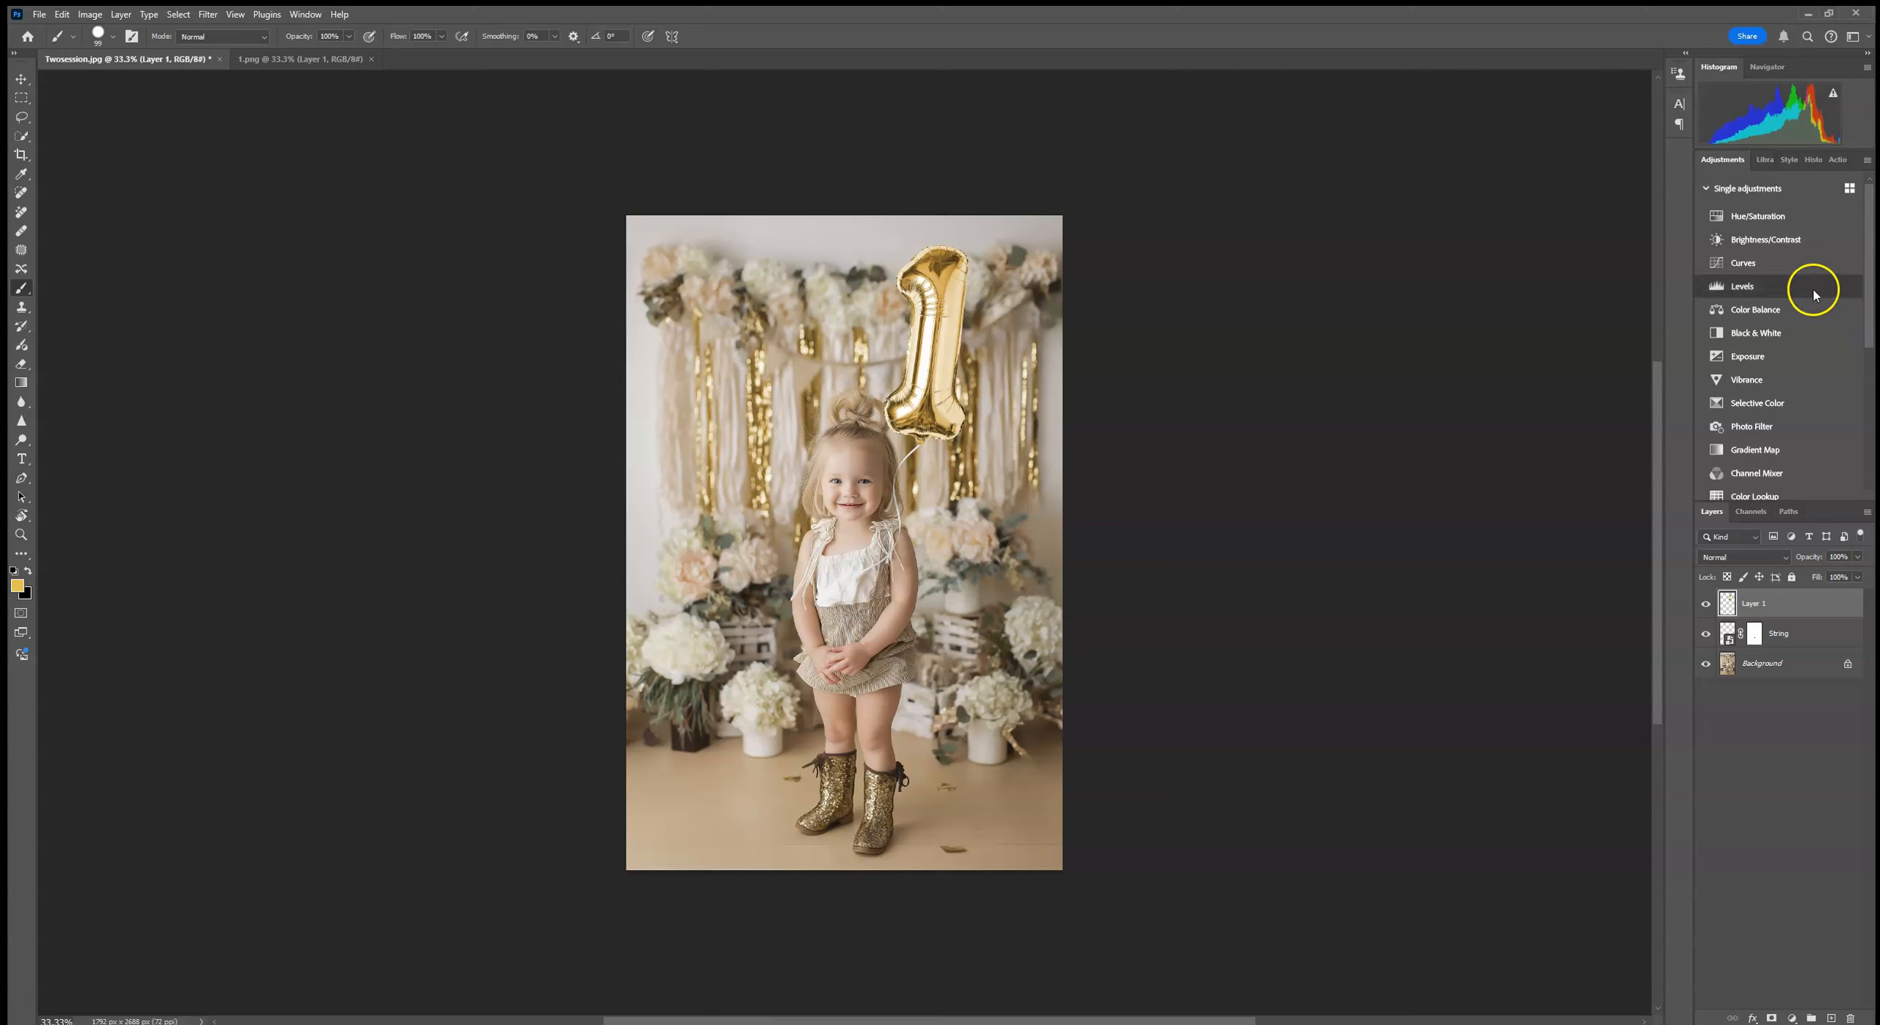
left_click(1787, 244)
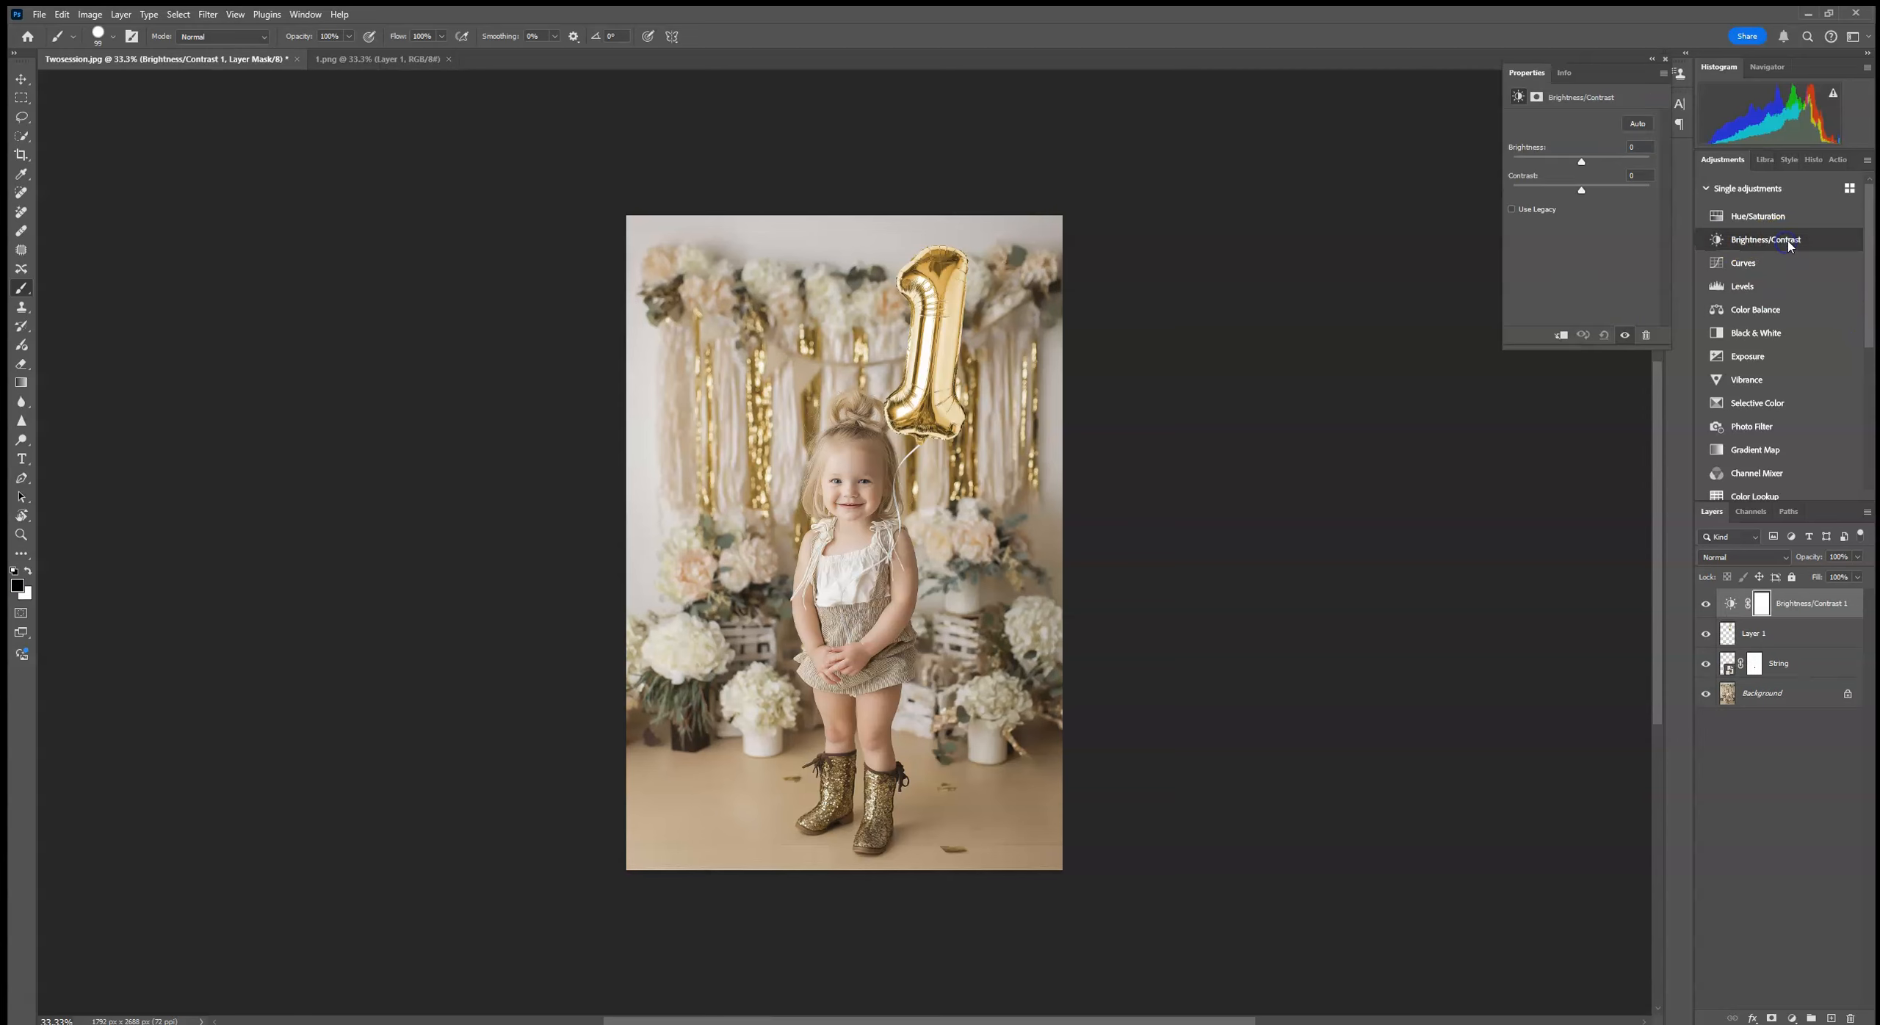
left_click(1561, 337)
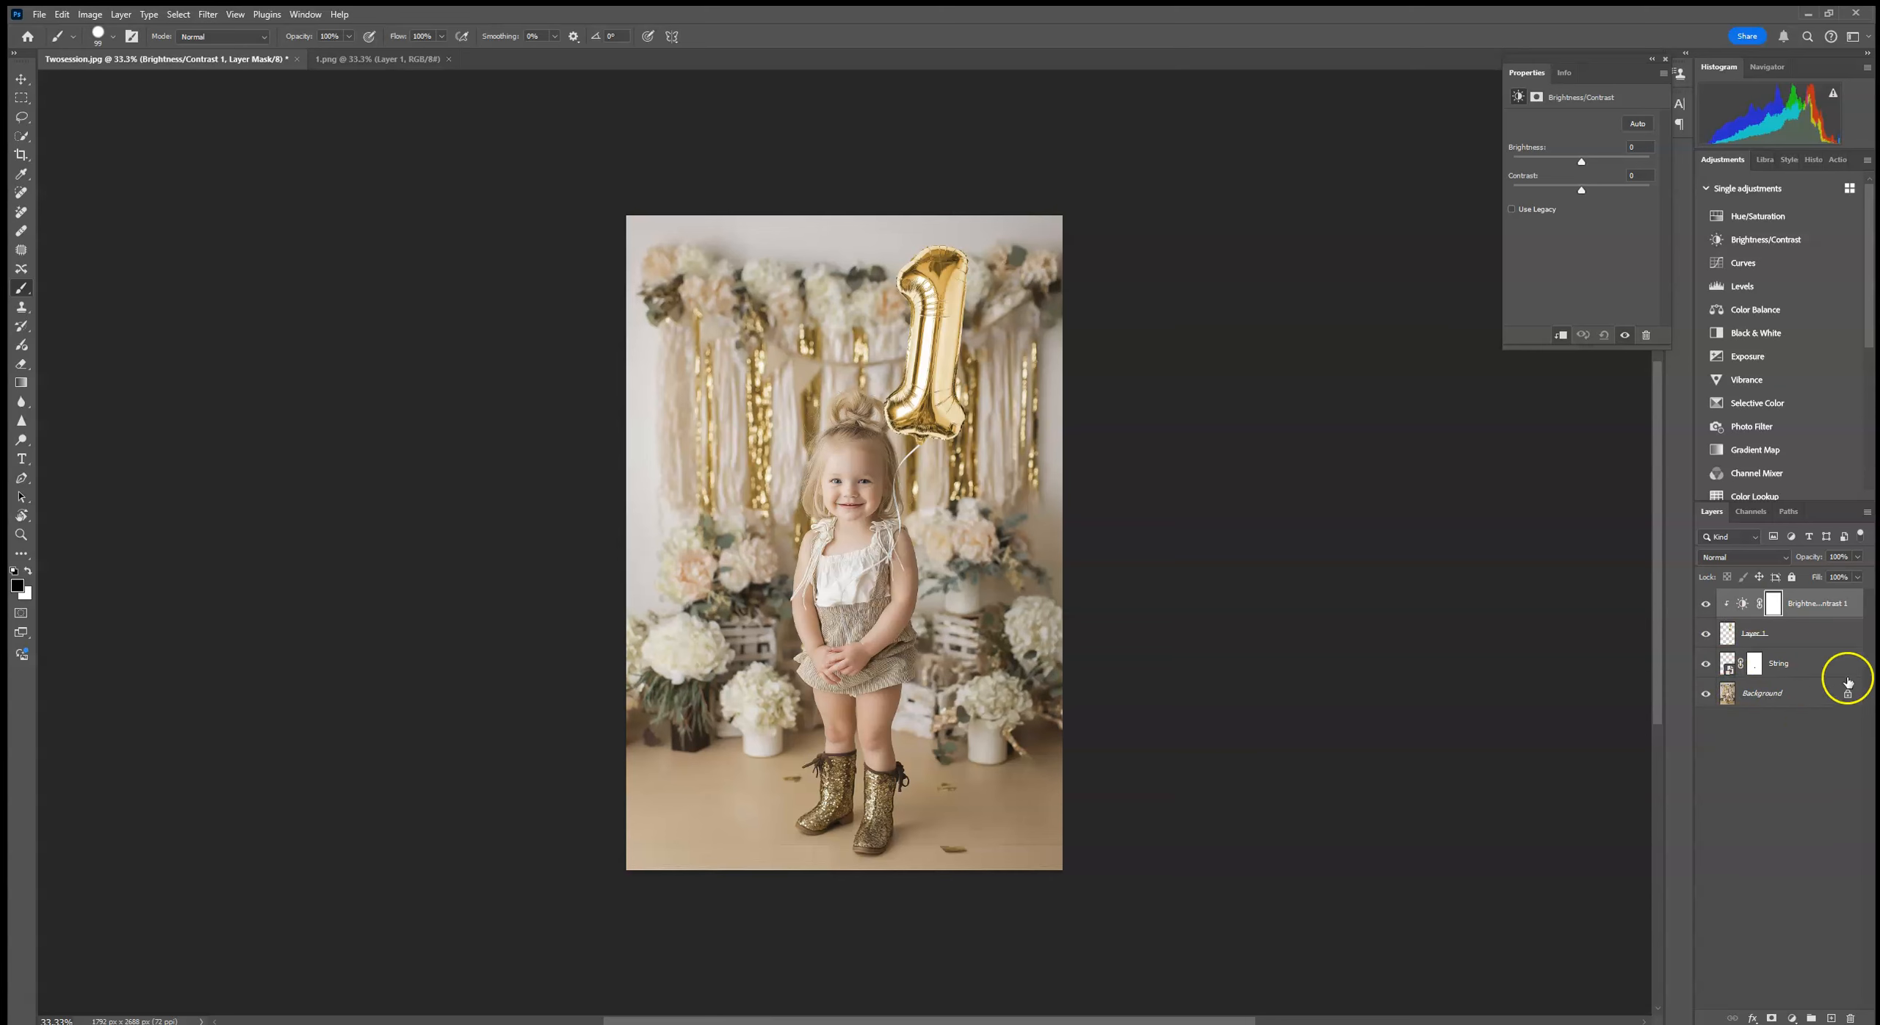
Step: Set the balloon's brightness to -33 and contrast to 26, and compare the result with and without the adjustment
mouse_move(1582, 162)
left_mouse_down()
mouse_move(1603, 163)
mouse_move(1574, 166)
left_mouse_up()
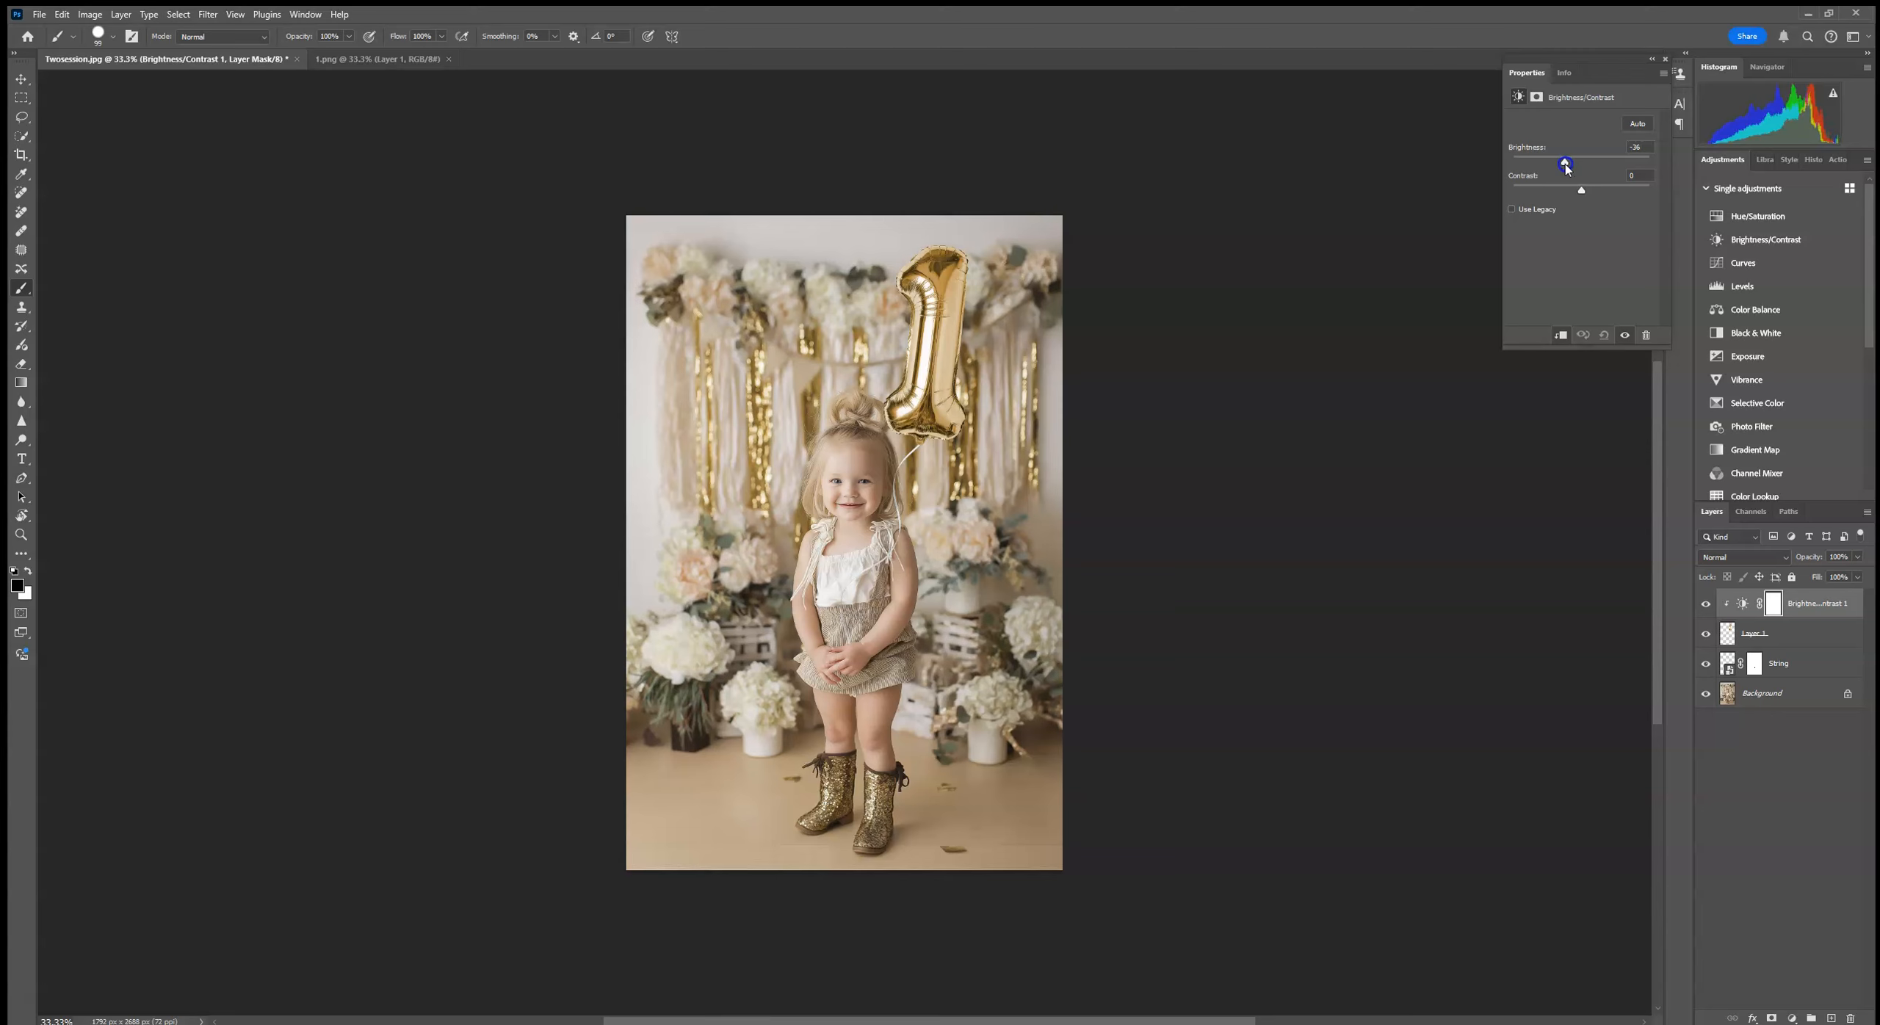
mouse_move(1570, 167)
left_mouse_down()
mouse_move(1603, 168)
mouse_move(1576, 168)
left_mouse_up()
left_click_drag(1582, 188, 1600, 191)
left_click(1705, 604)
left_click(1704, 604)
left_click(1705, 604)
left_click(1705, 604)
Step: Try deleting the Brightness/Contrast adjustment layer and undo the deletion
left_click_drag(1836, 603, 1851, 1018)
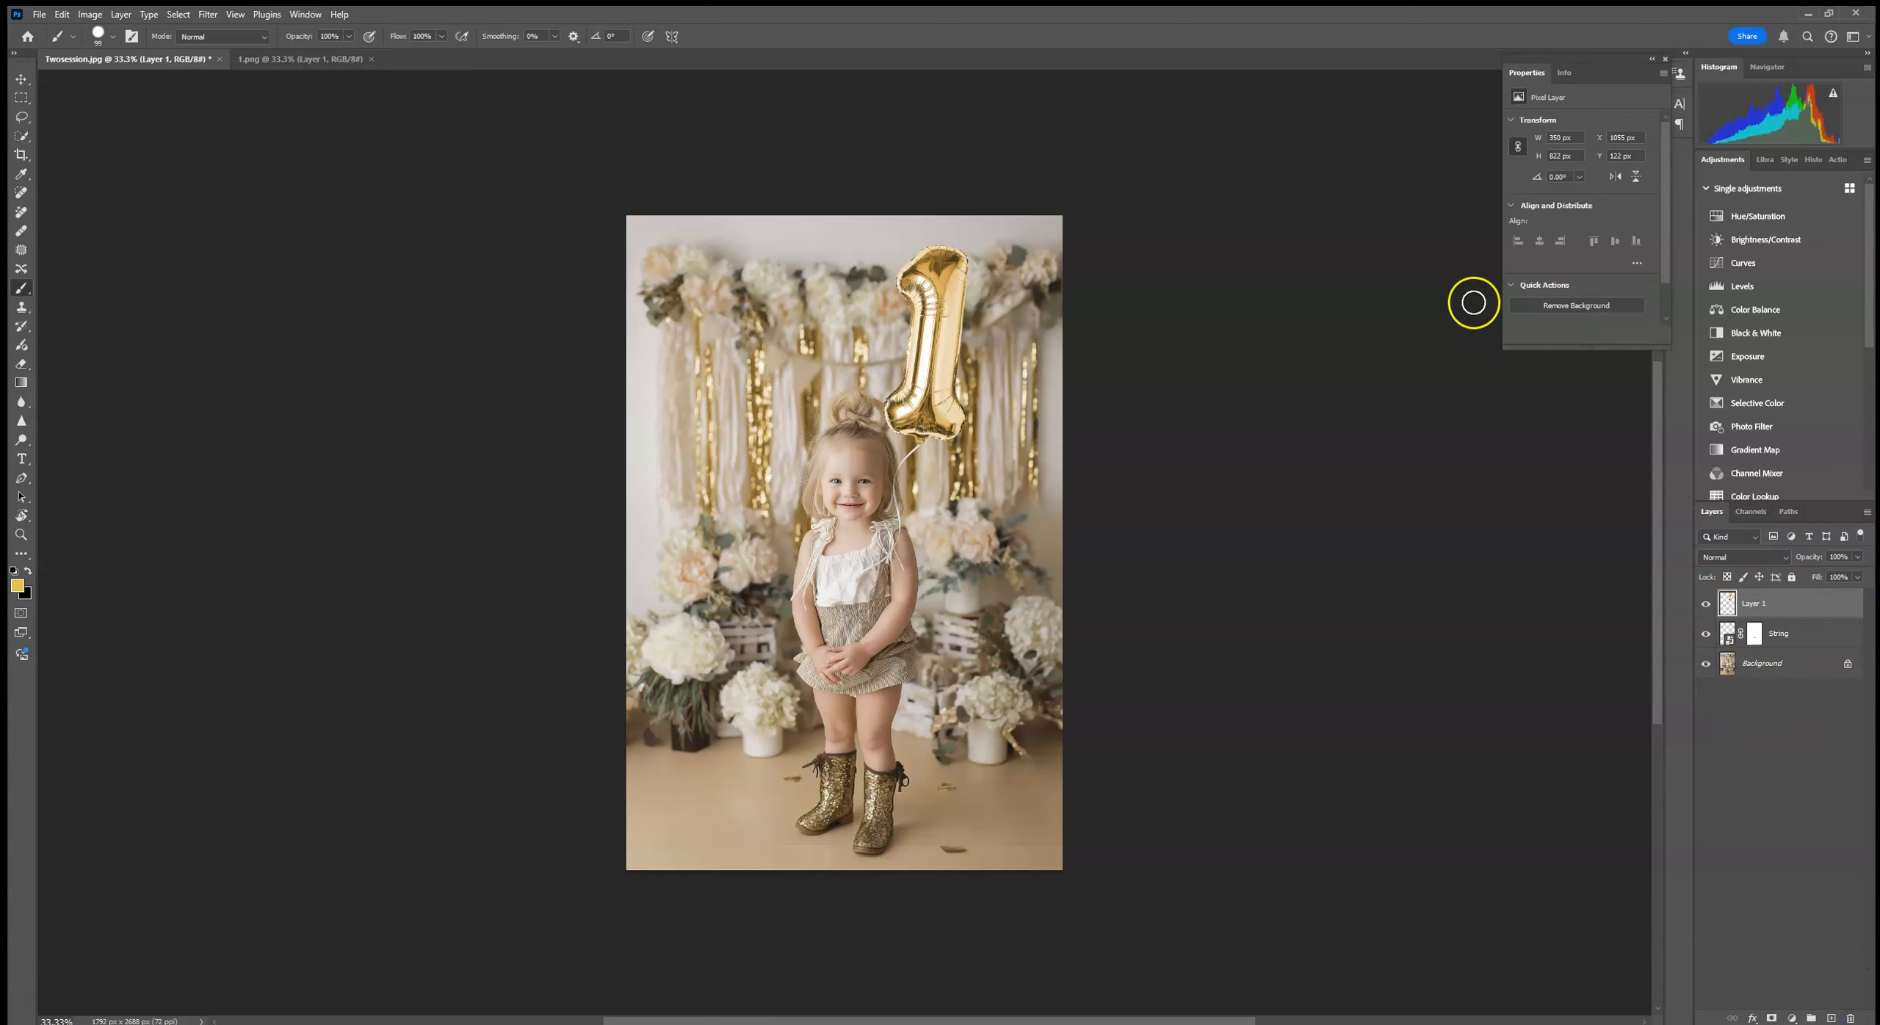
left_click(59, 14)
left_click(81, 28)
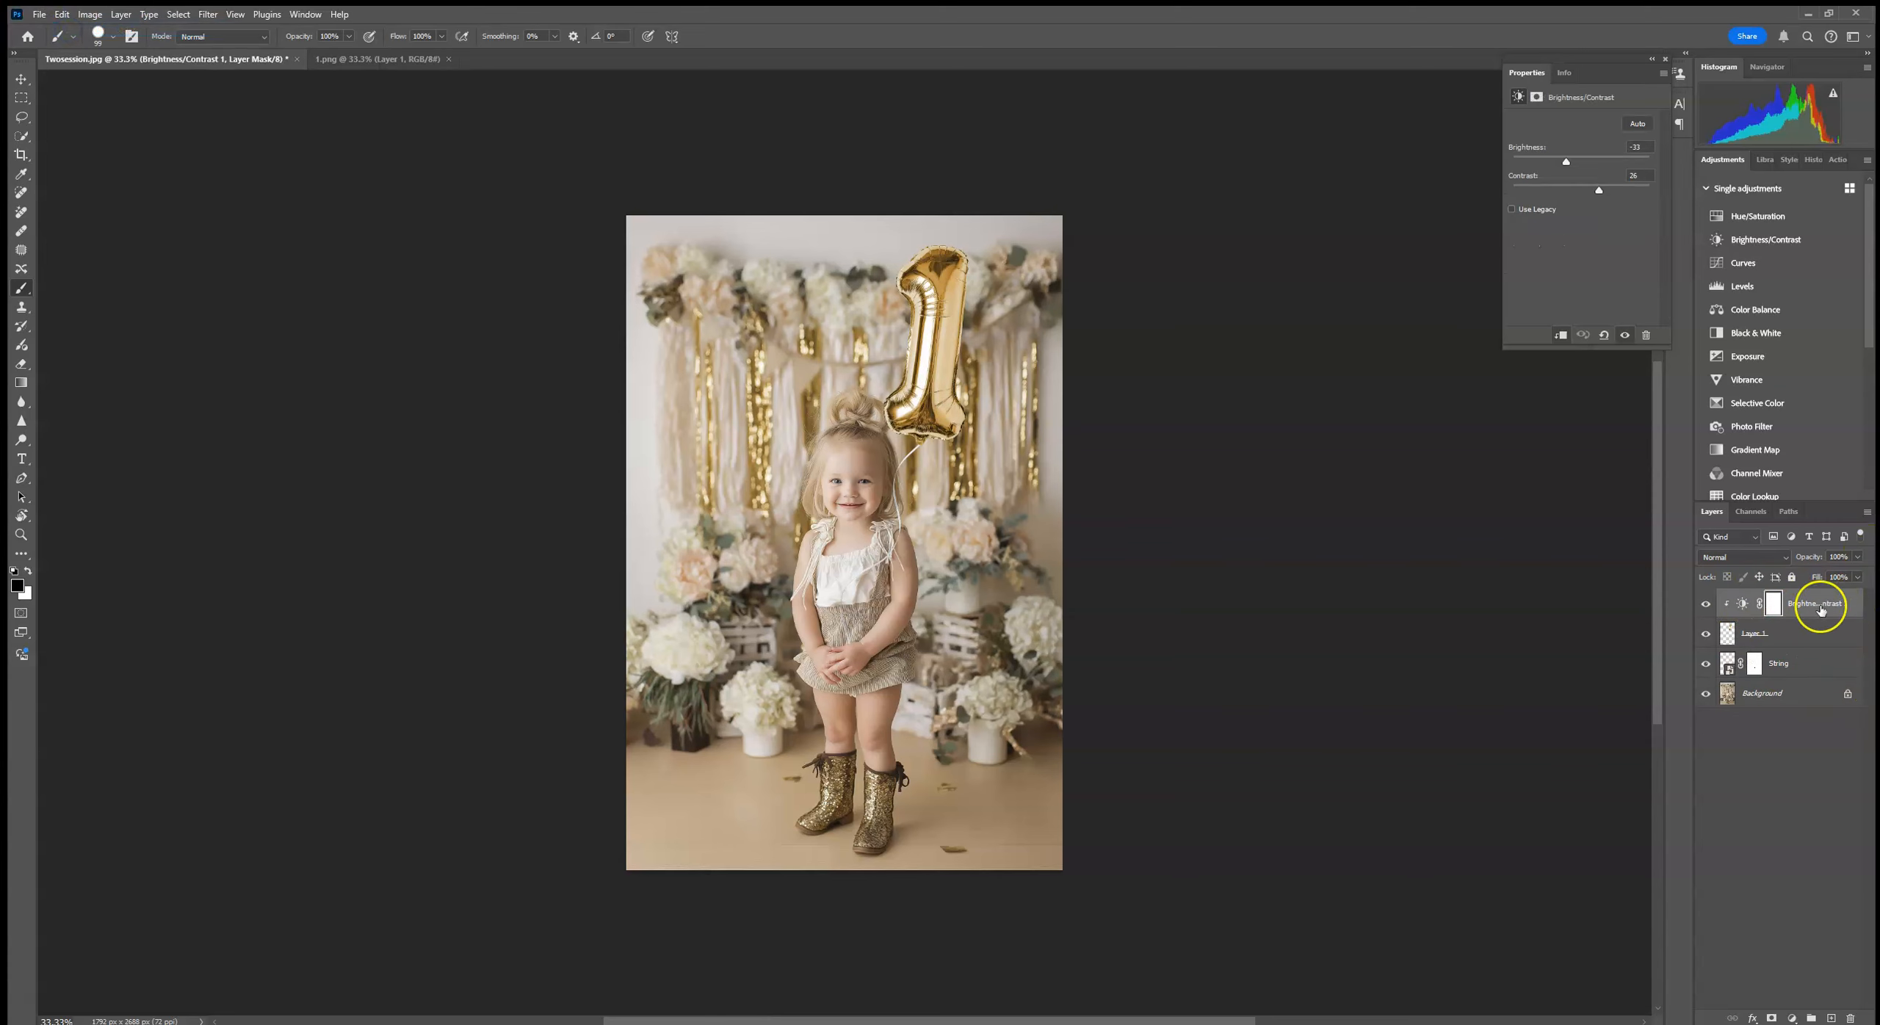
Step: Add a Hue/Saturation adjustment clipped to the balloon, shifting its hue to purple and setting saturation to -71
left_click(1776, 638)
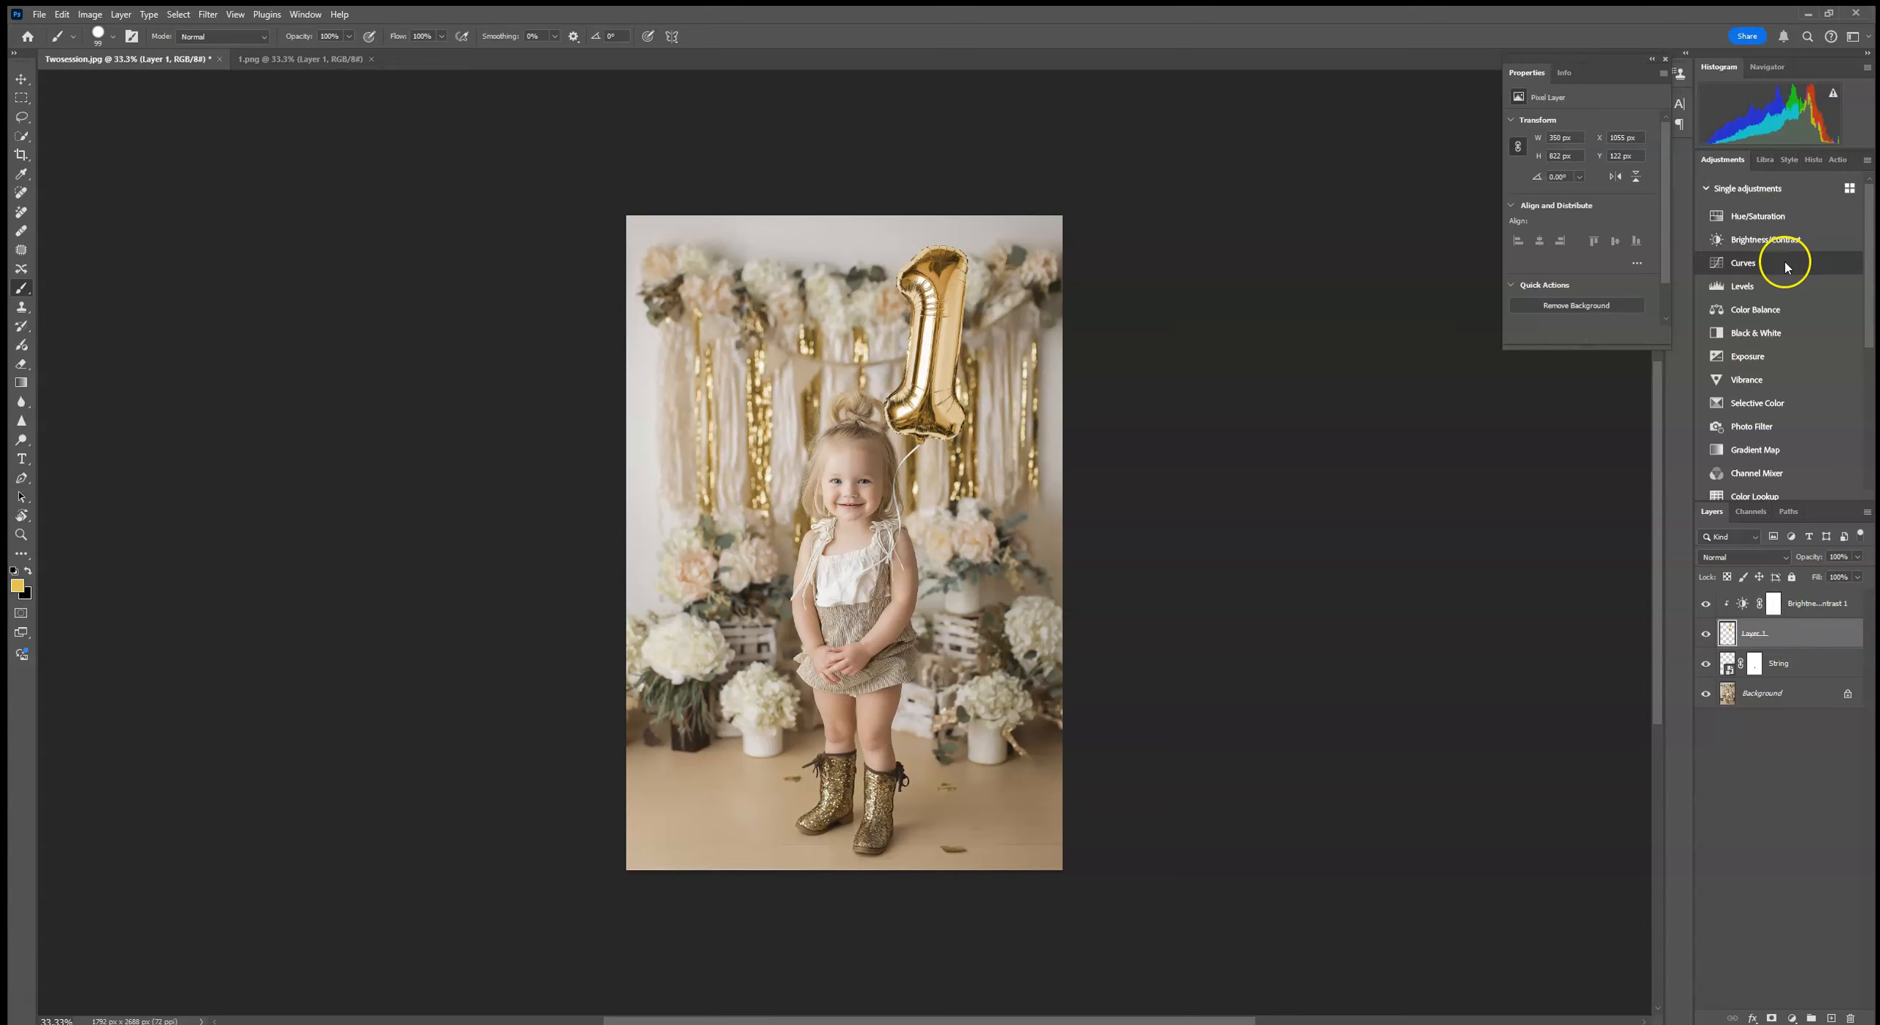
left_click(1758, 216)
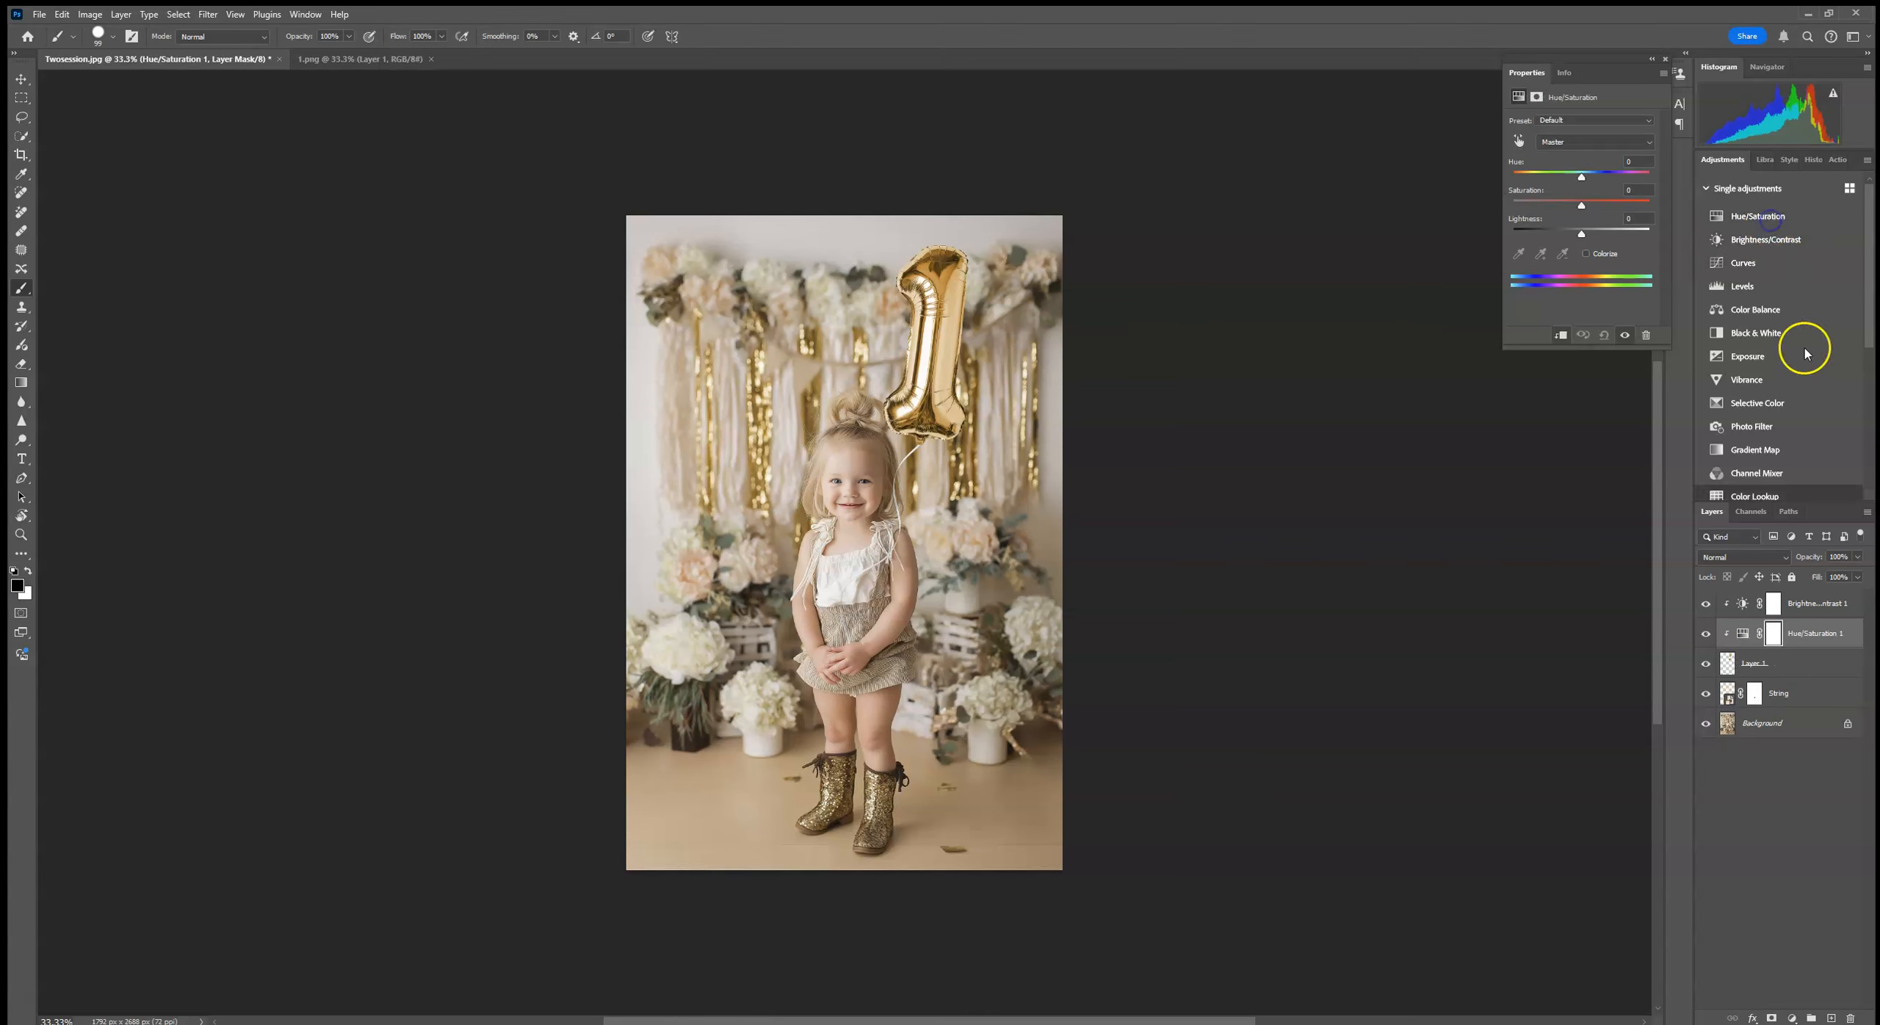
left_click(1815, 606)
mouse_move(1584, 179)
left_mouse_down()
mouse_move(1634, 177)
mouse_move(1515, 180)
mouse_move(1594, 178)
left_mouse_up()
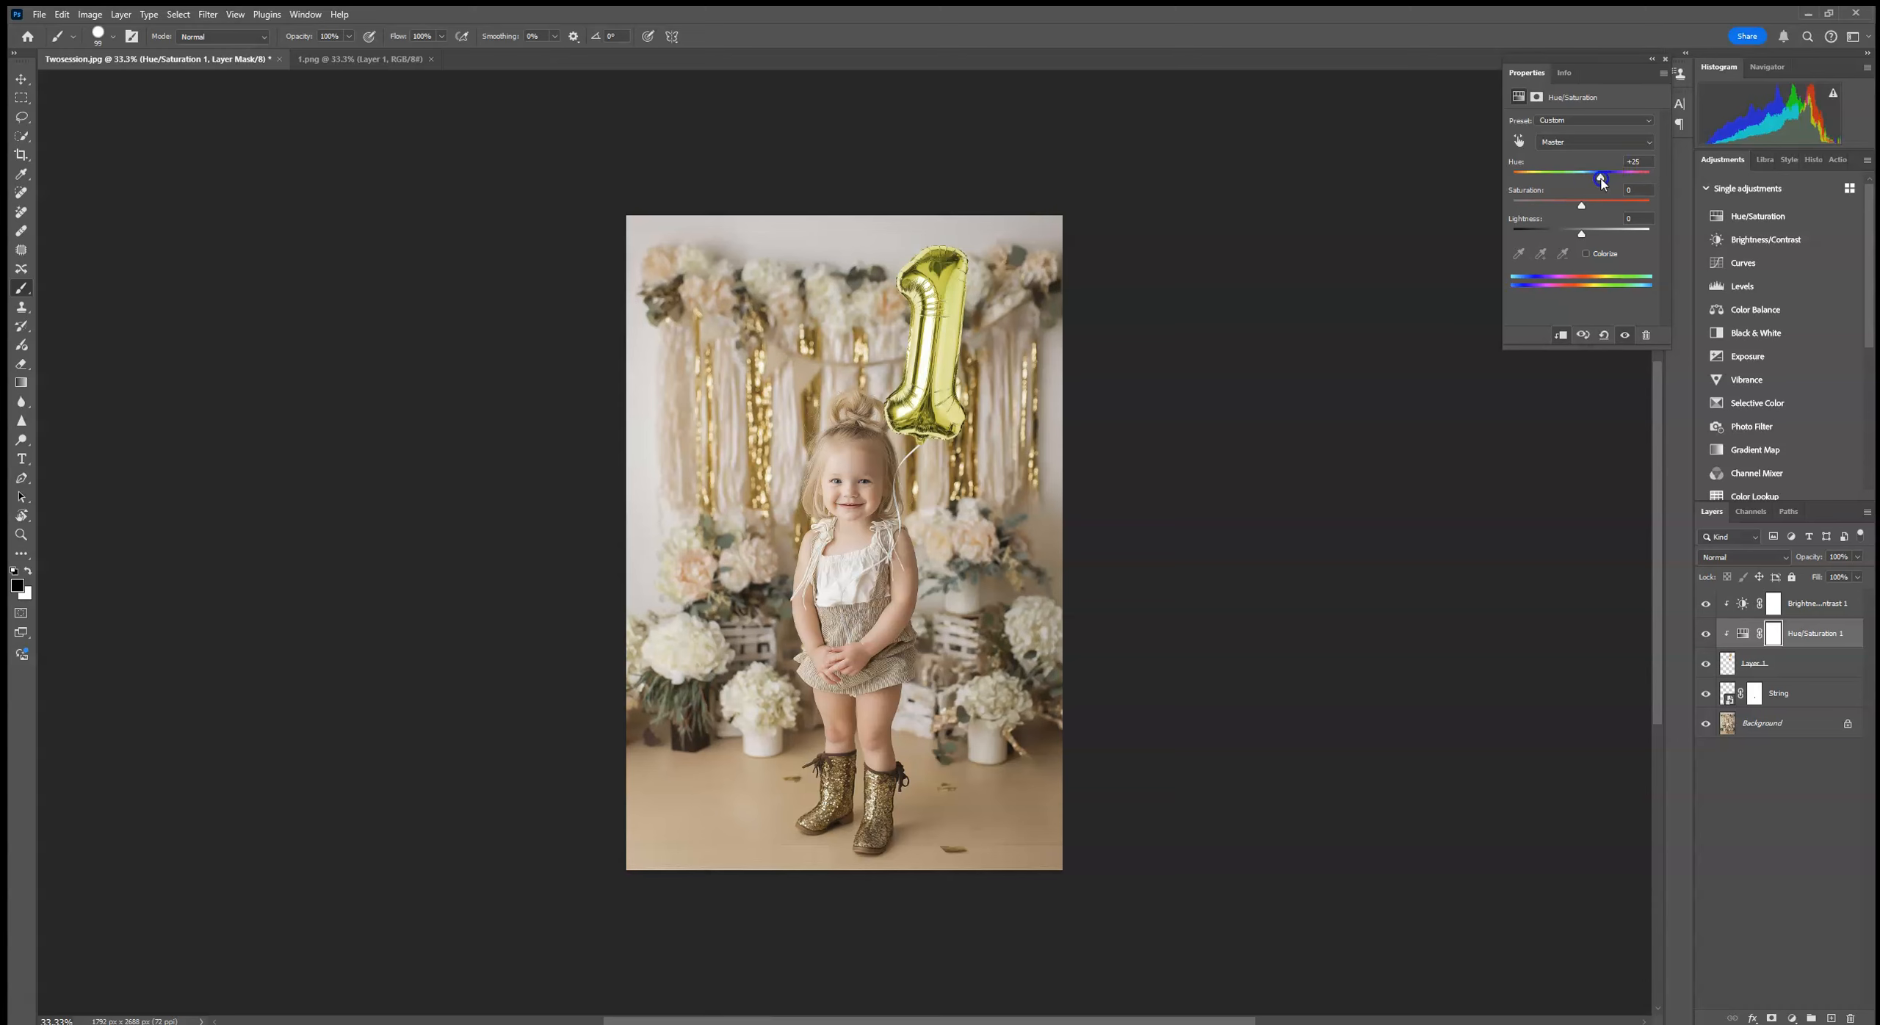
left_click_drag(1603, 183, 1574, 182)
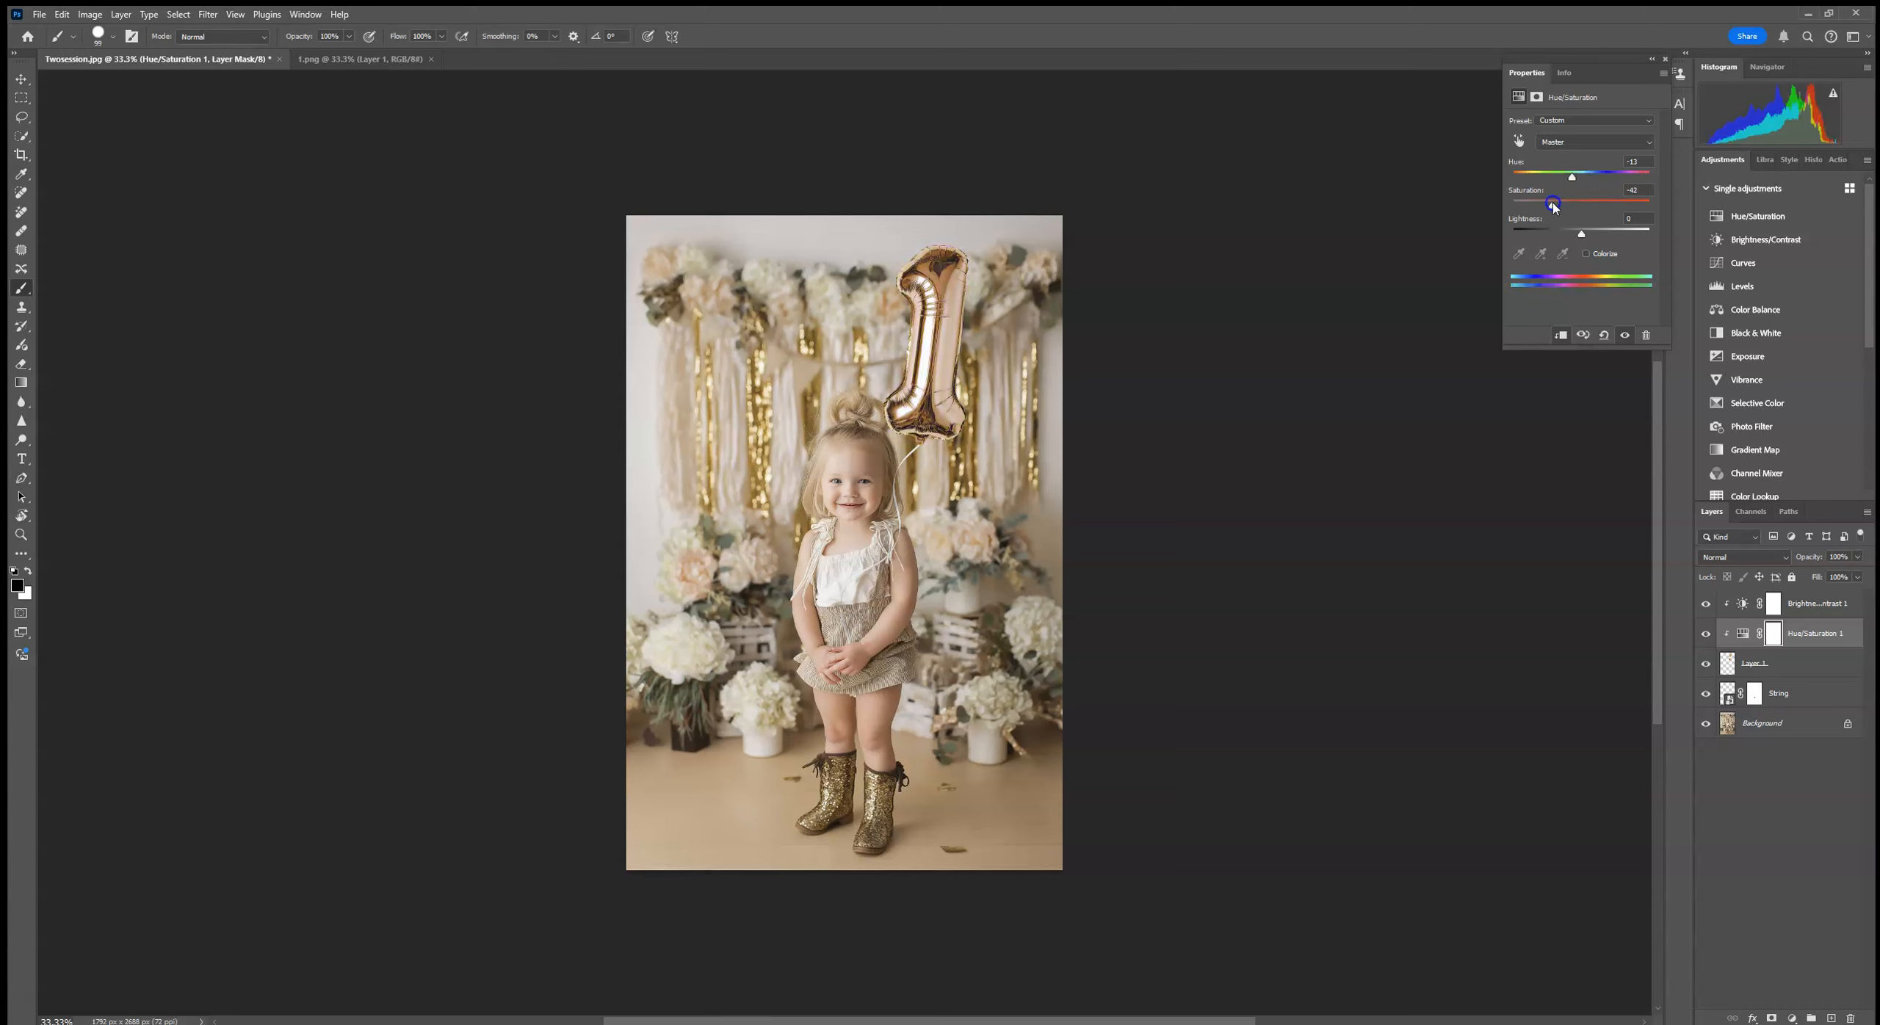
mouse_move(1572, 180)
left_mouse_down()
mouse_move(1657, 182)
mouse_move(1553, 184)
left_mouse_up()
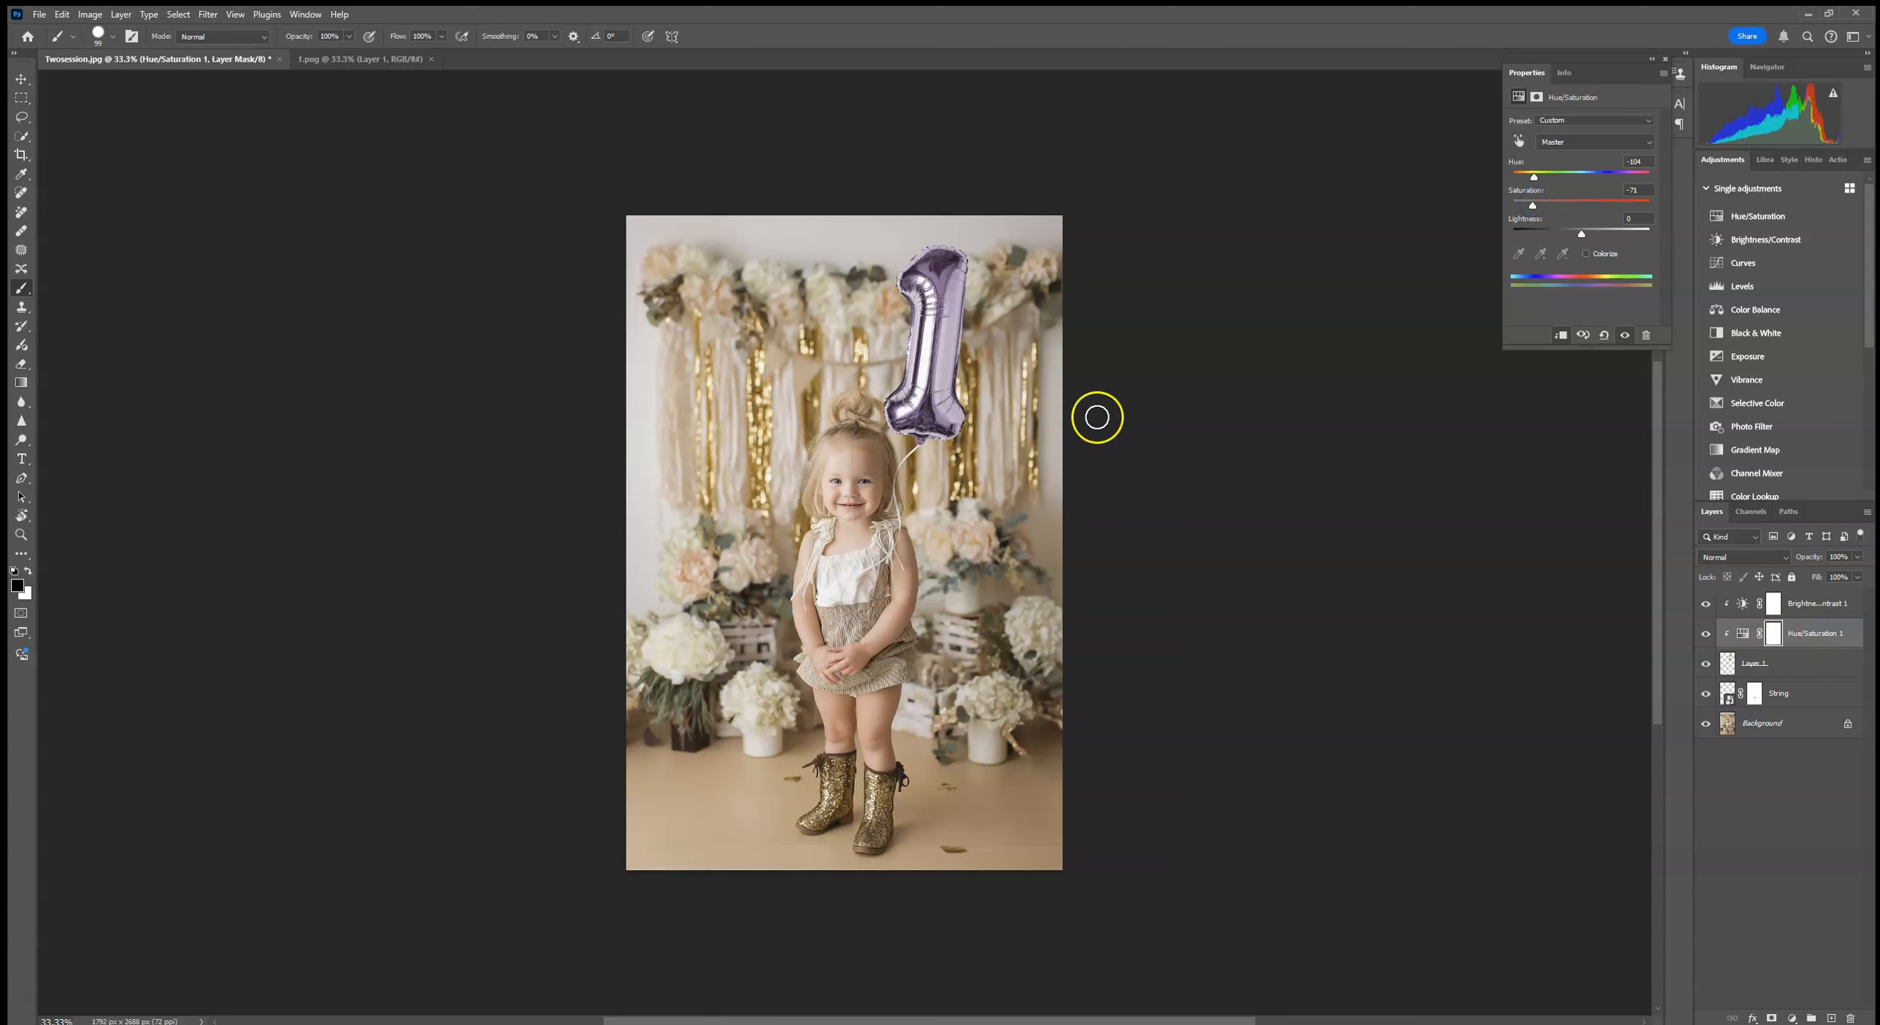
Step: Delete both the Hue/Saturation and Brightness/Contrast adjustment layers
left_click(1840, 636)
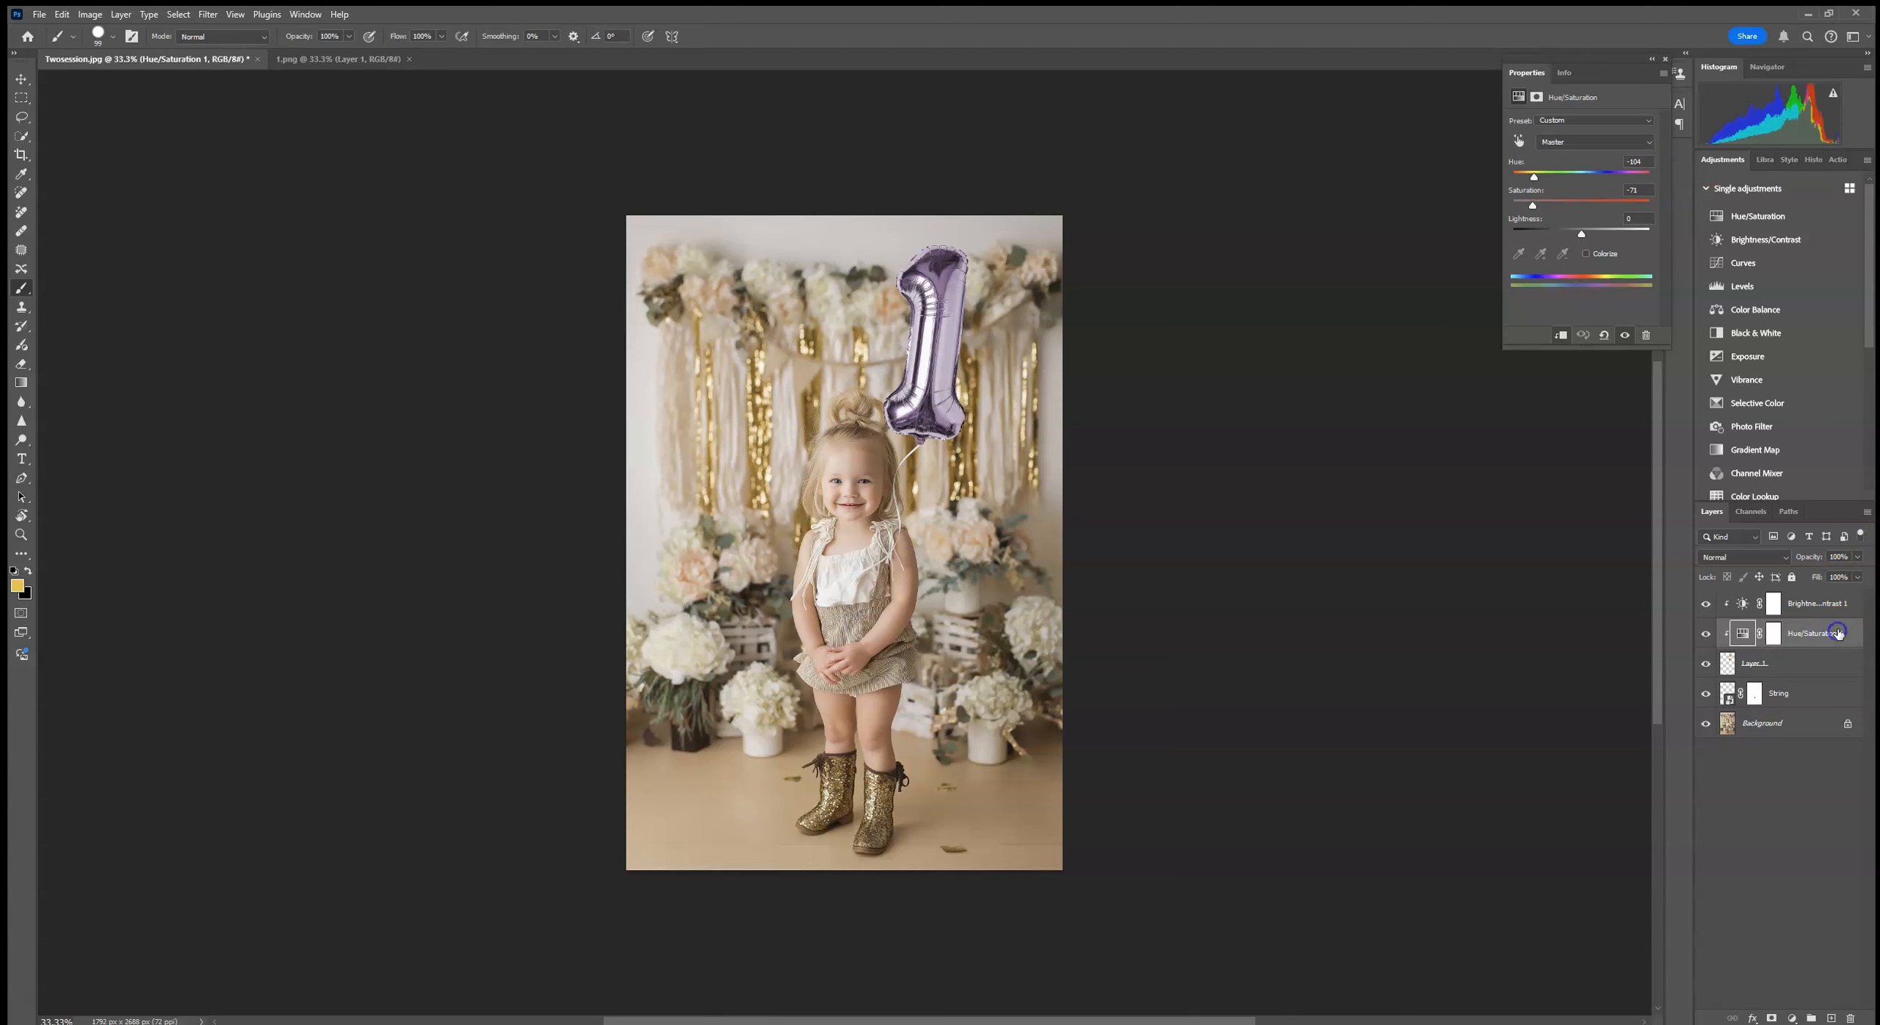
left_click(1840, 616, "shift")
left_click_drag(1848, 636, 1851, 1019)
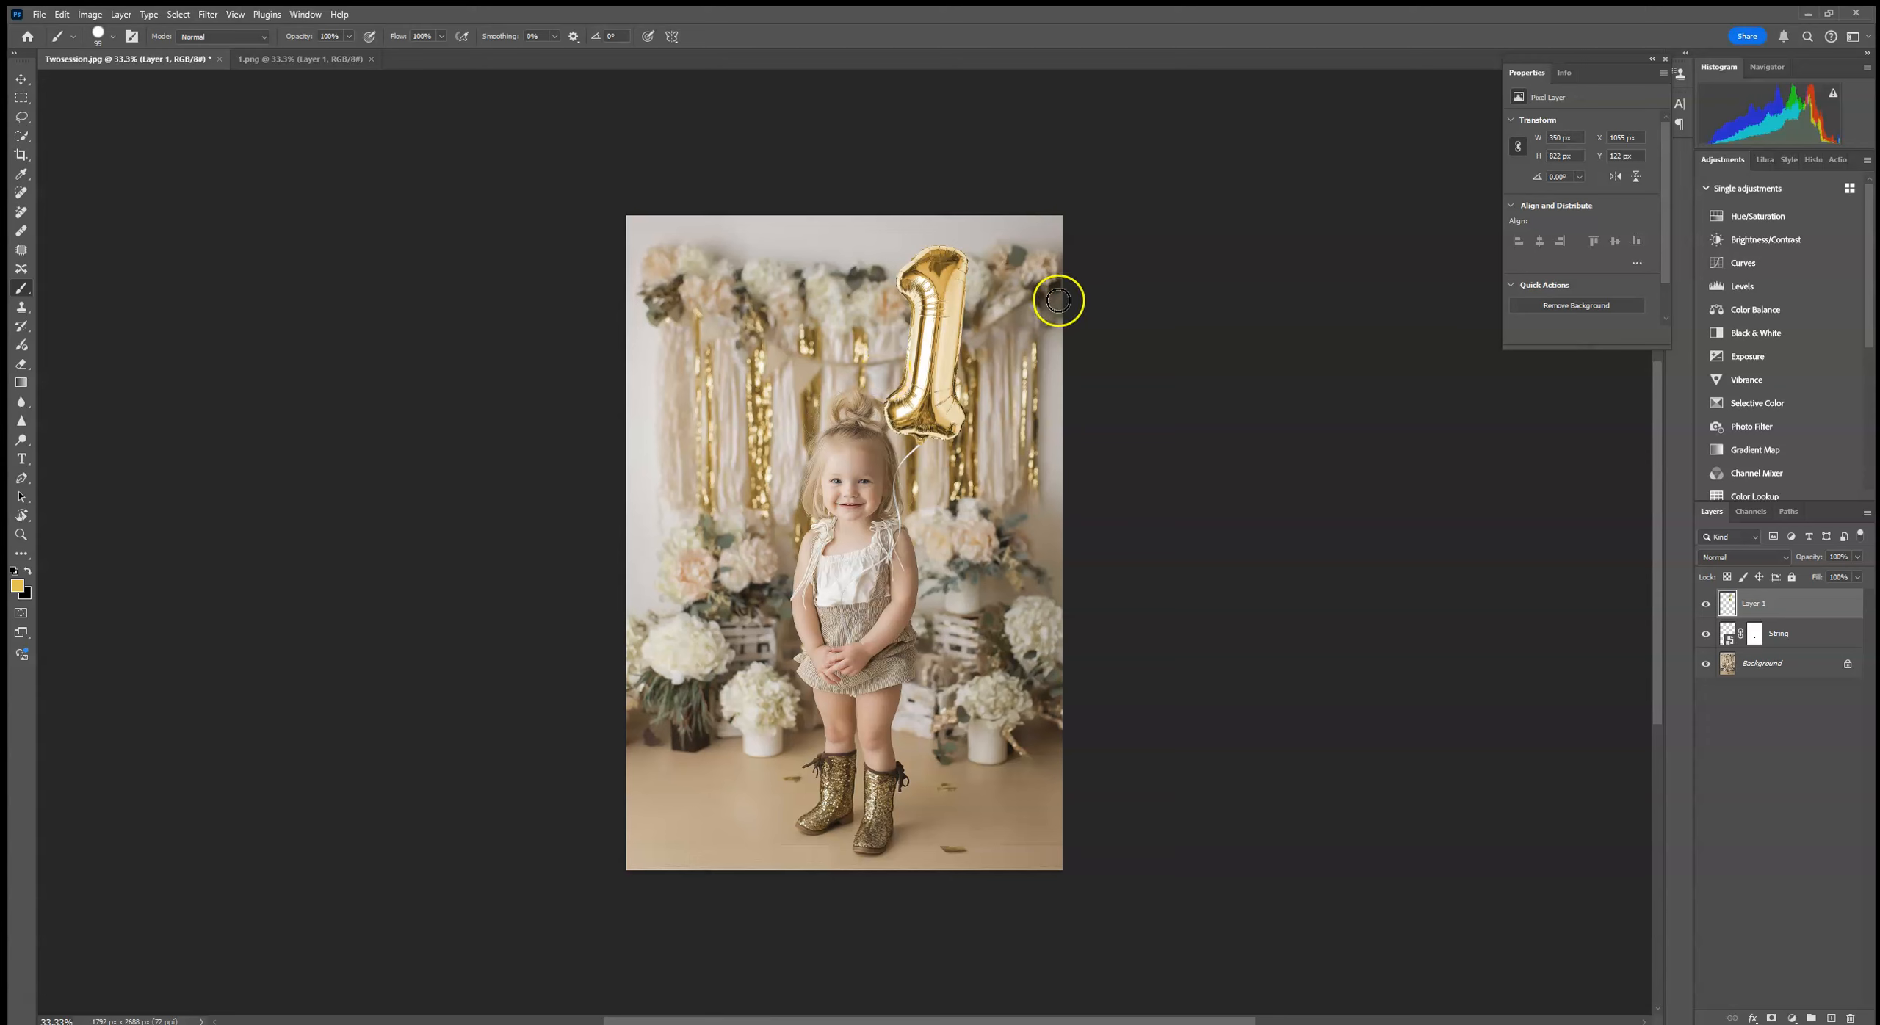
Step: Add a new layer clipped to the number 1 balloon and set its blend mode to Color
left_click(1832, 1019)
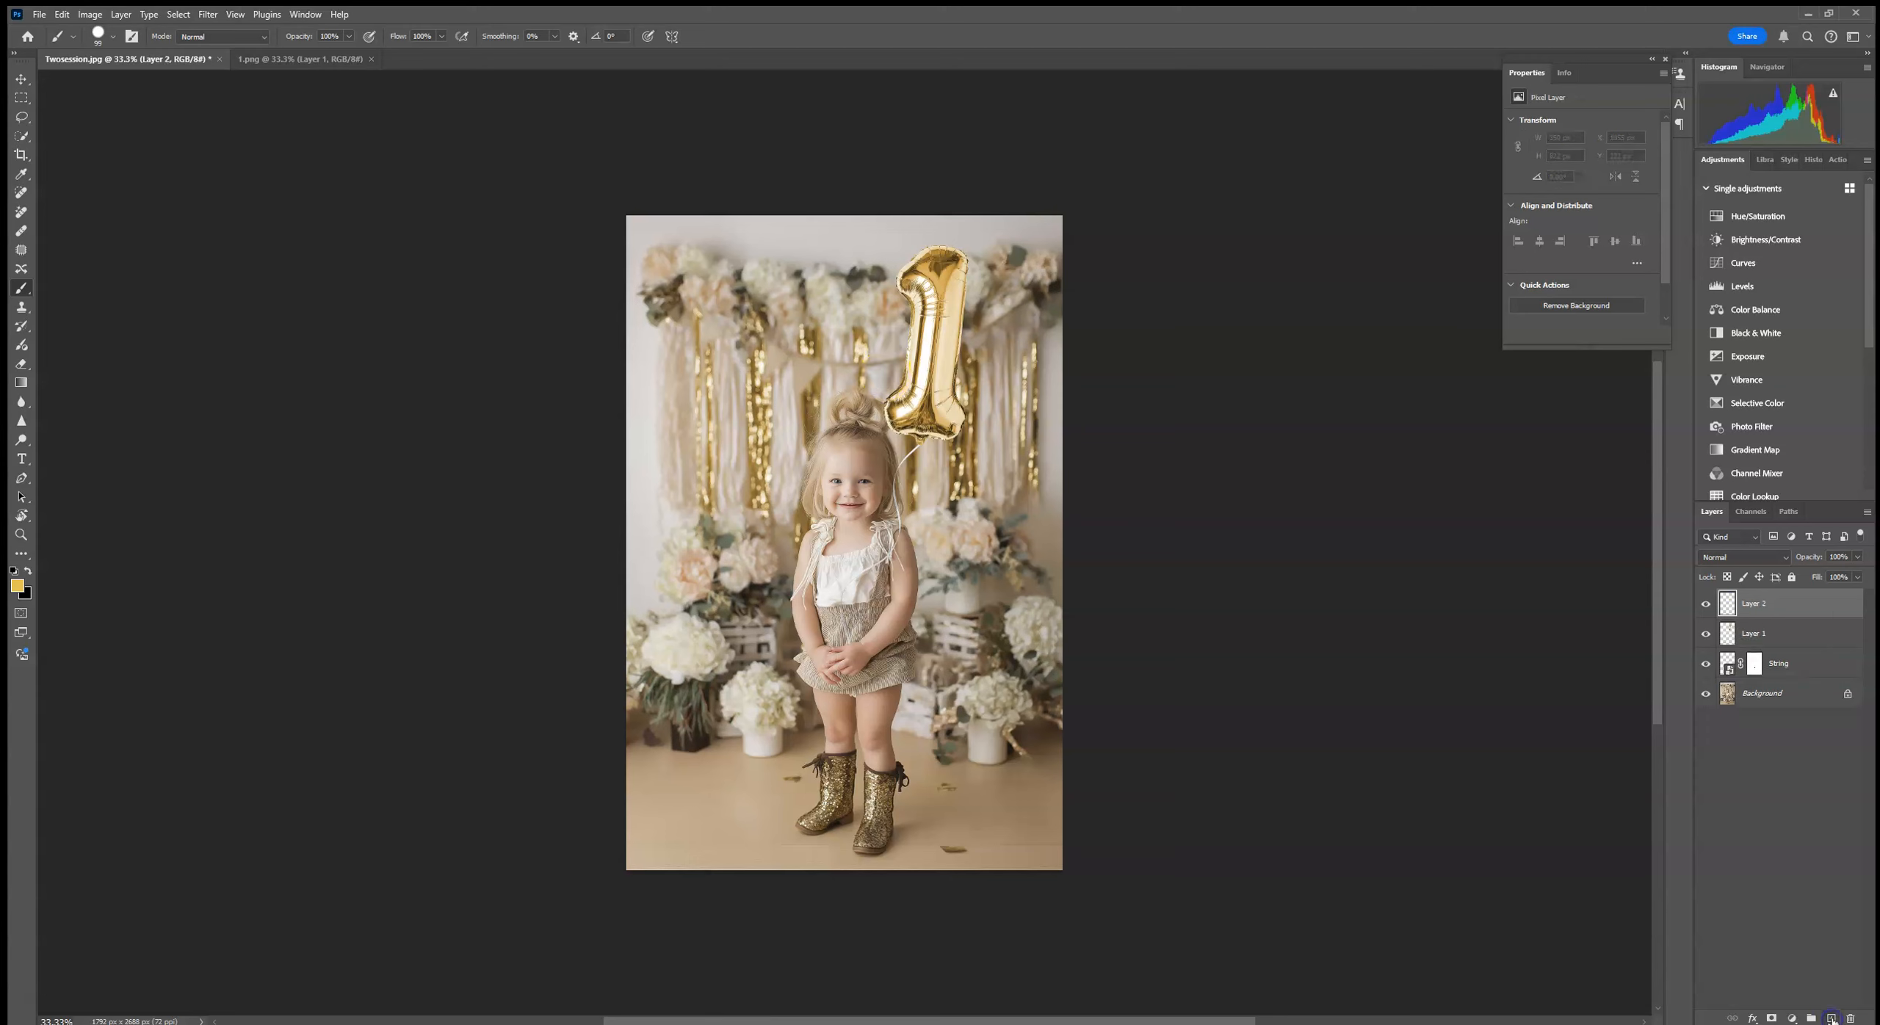
right_click(1775, 610)
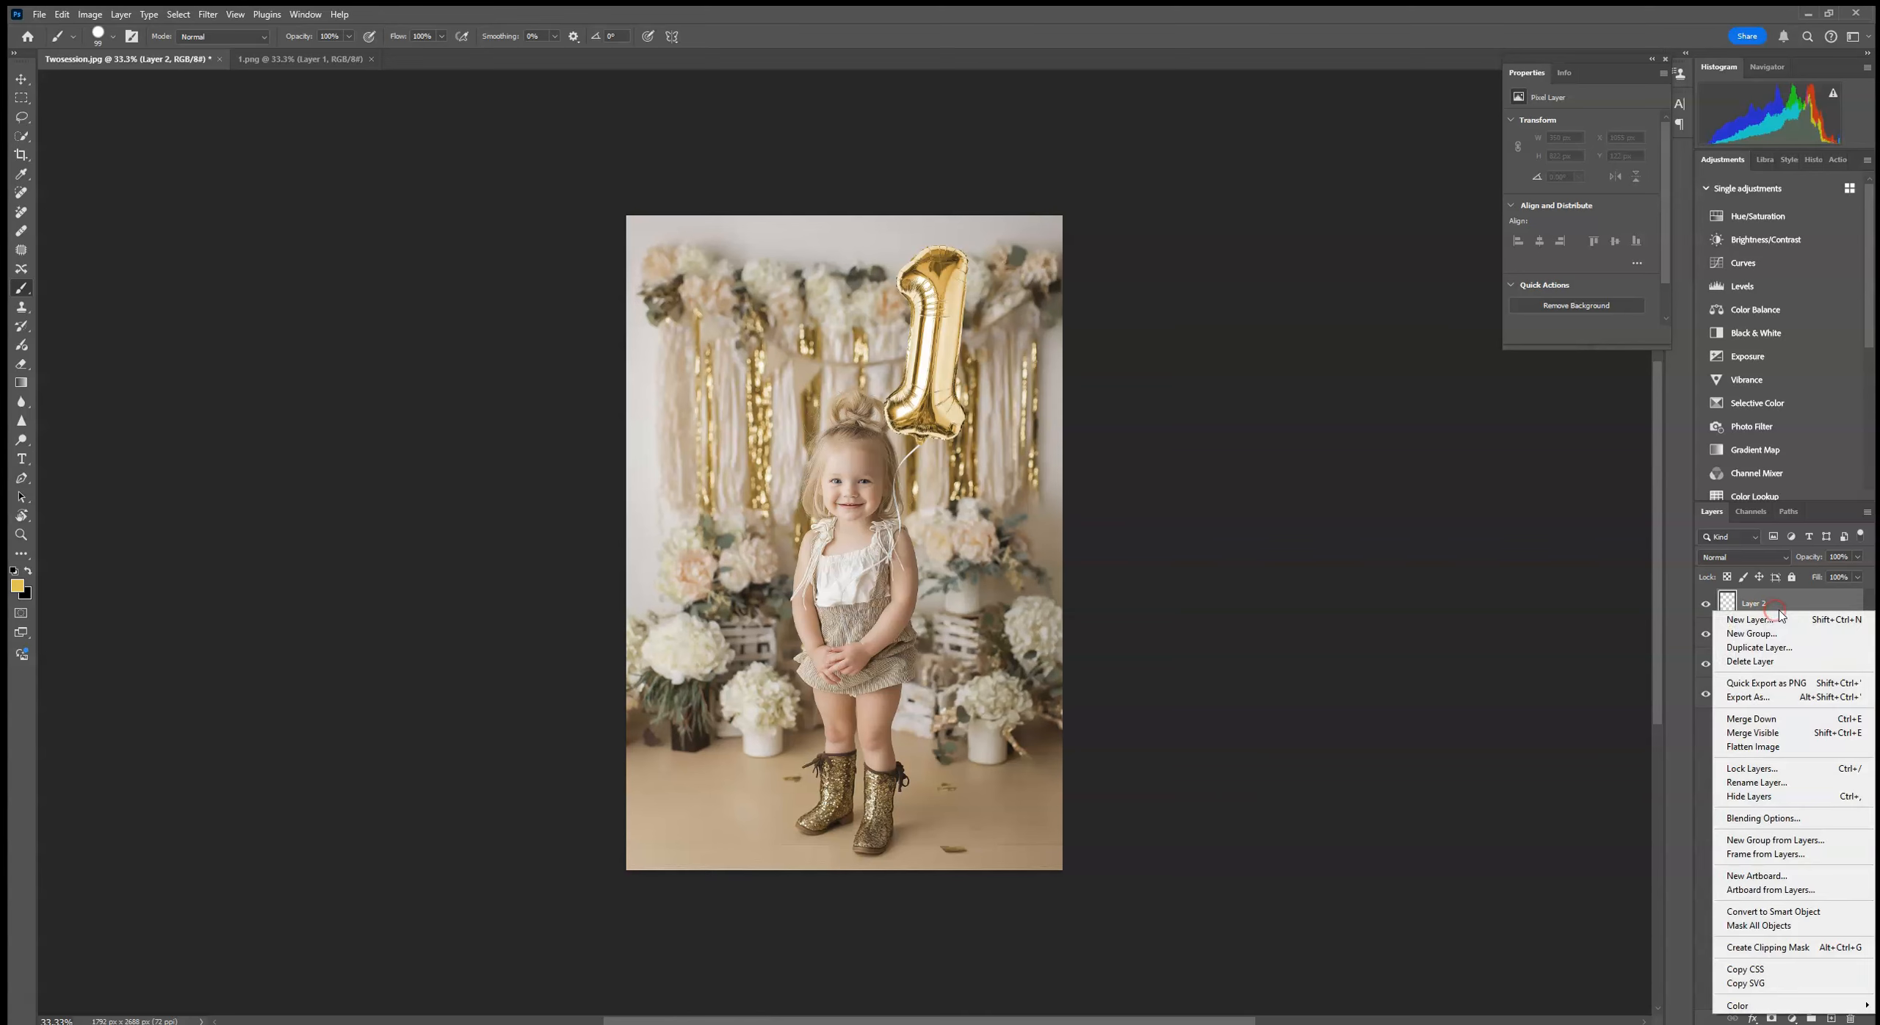
left_click(1768, 948)
left_click(1737, 563)
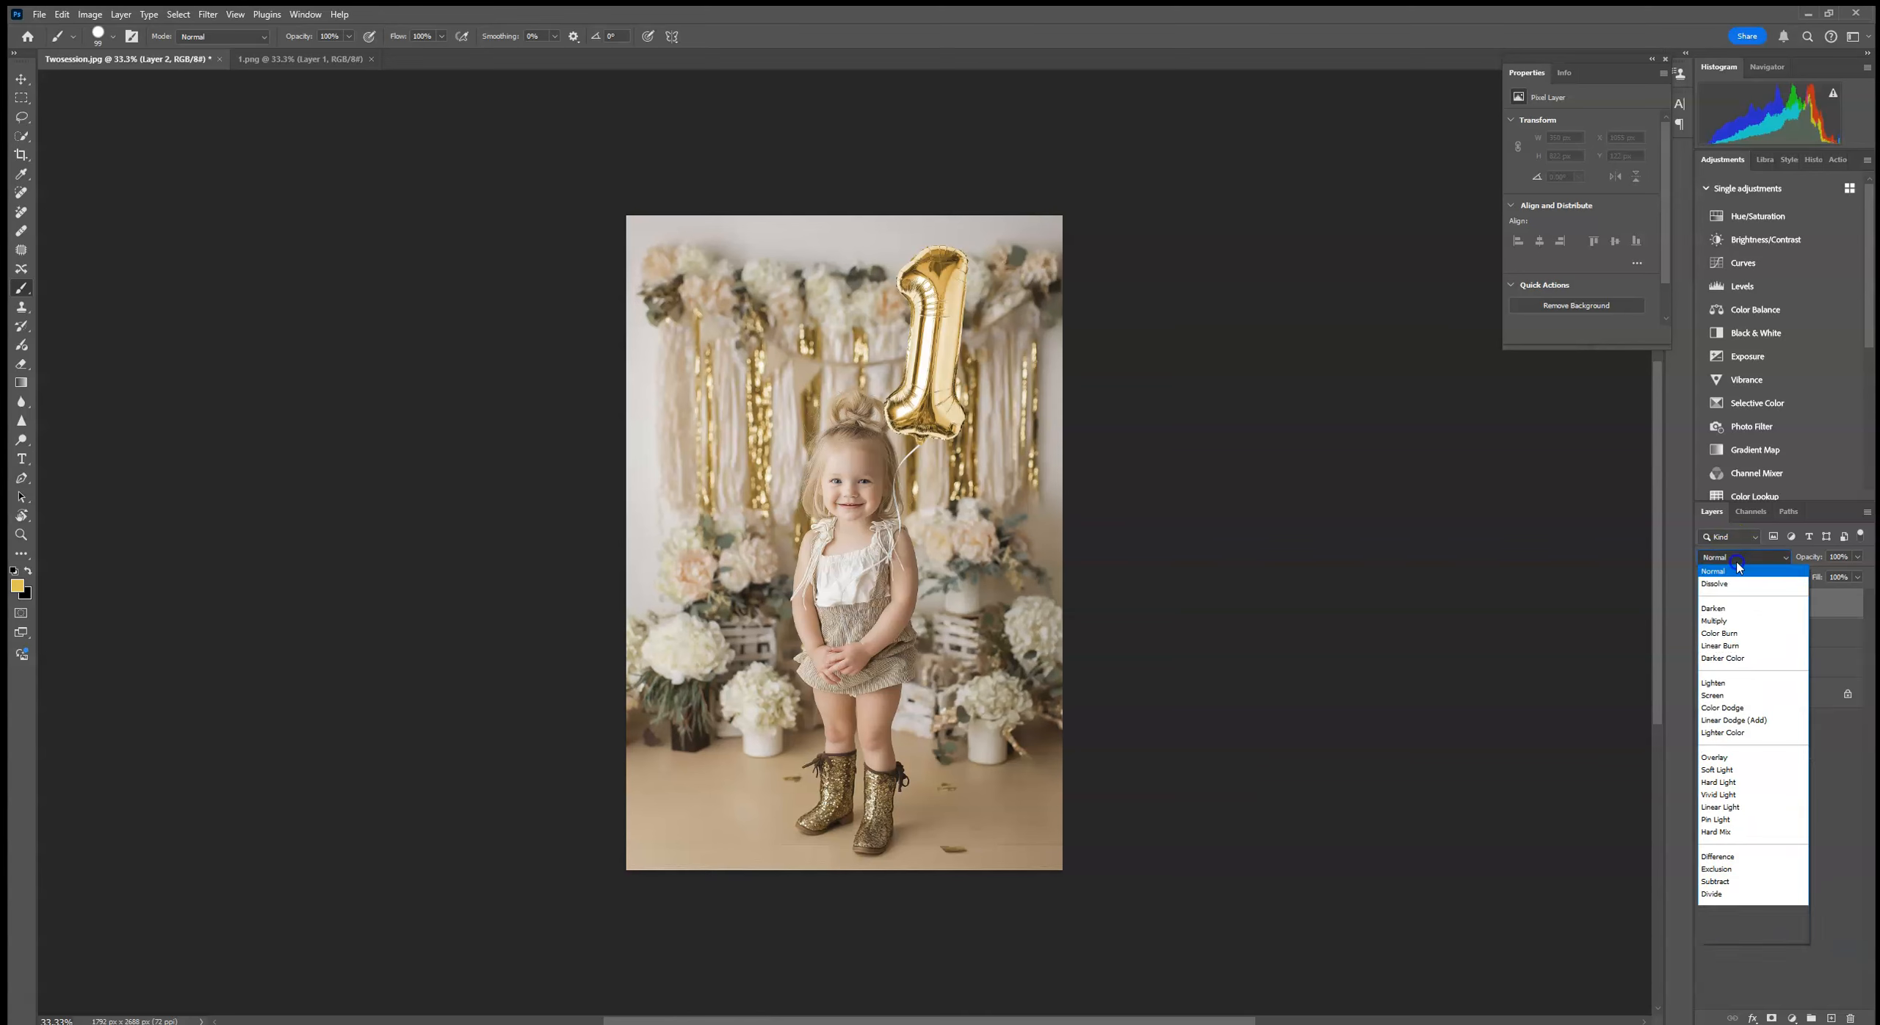
left_click(1760, 949)
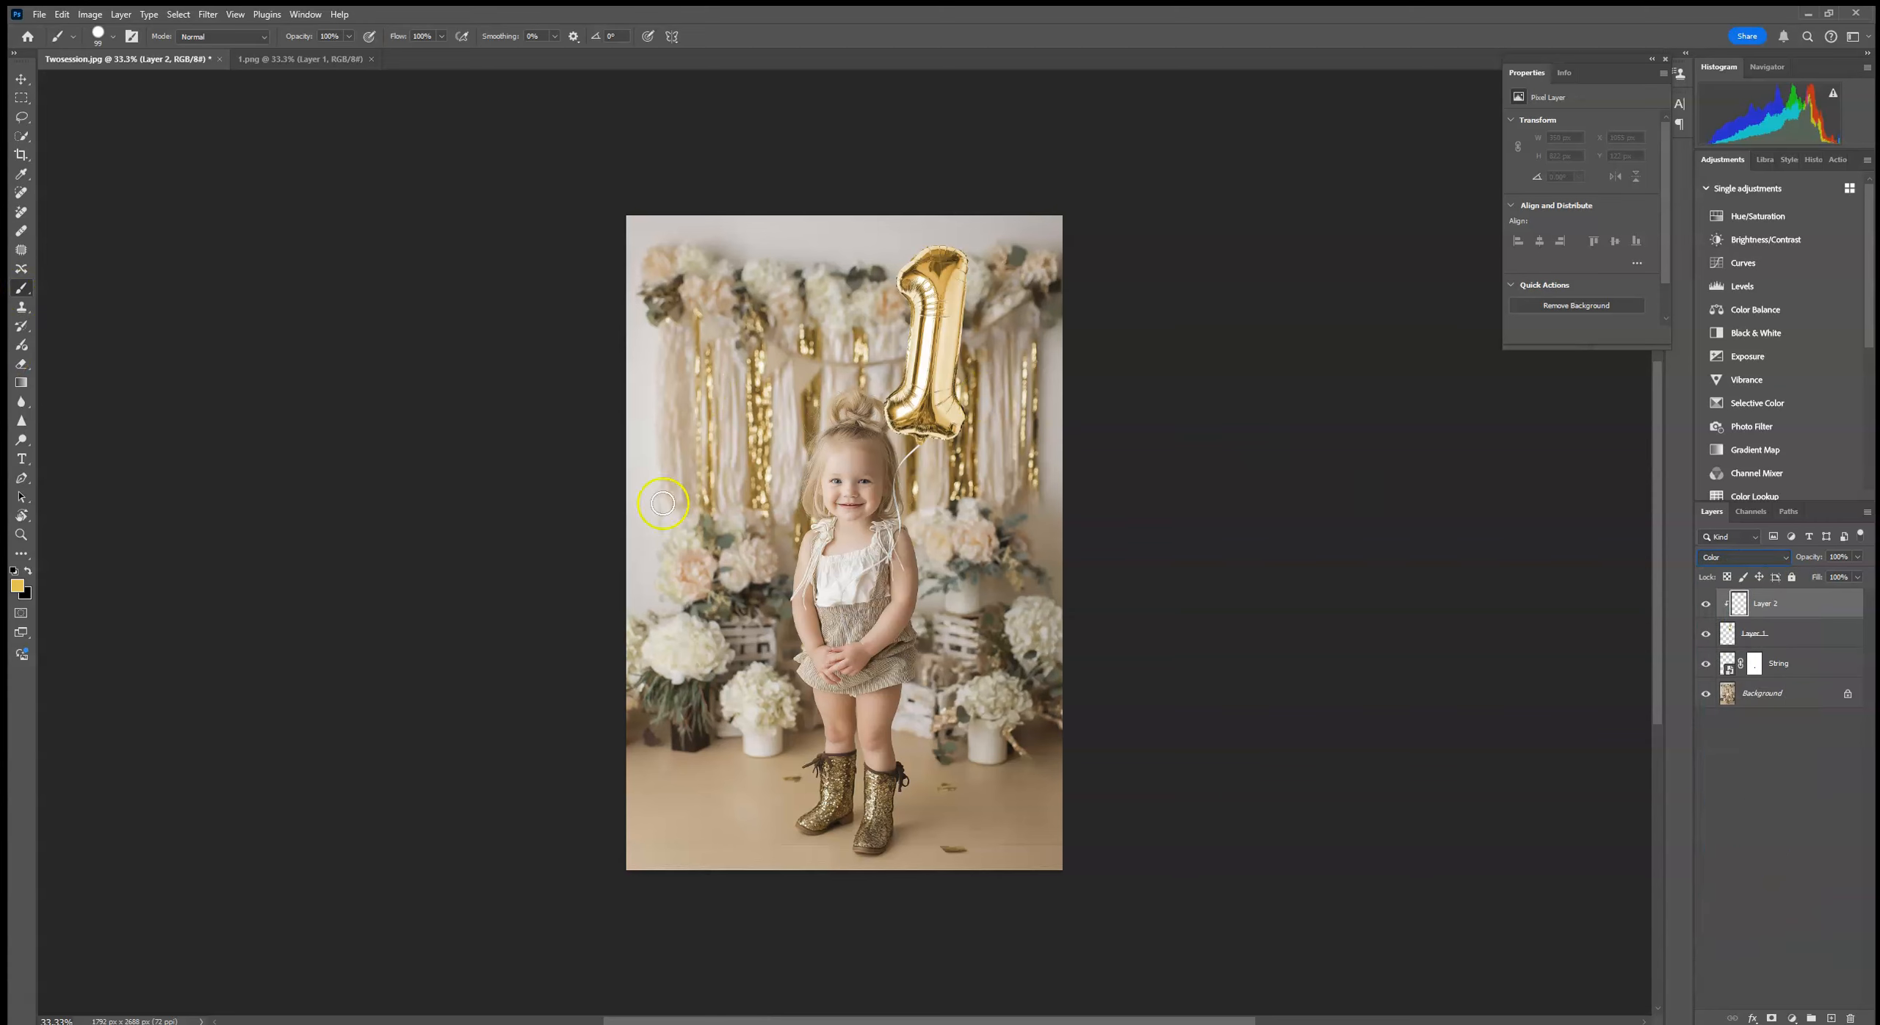
Step: Paint the balloon on the clipped layer with a Soft Round brush, using sage green and other colours sampled from the photo
left_click(104, 39)
left_click(68, 169)
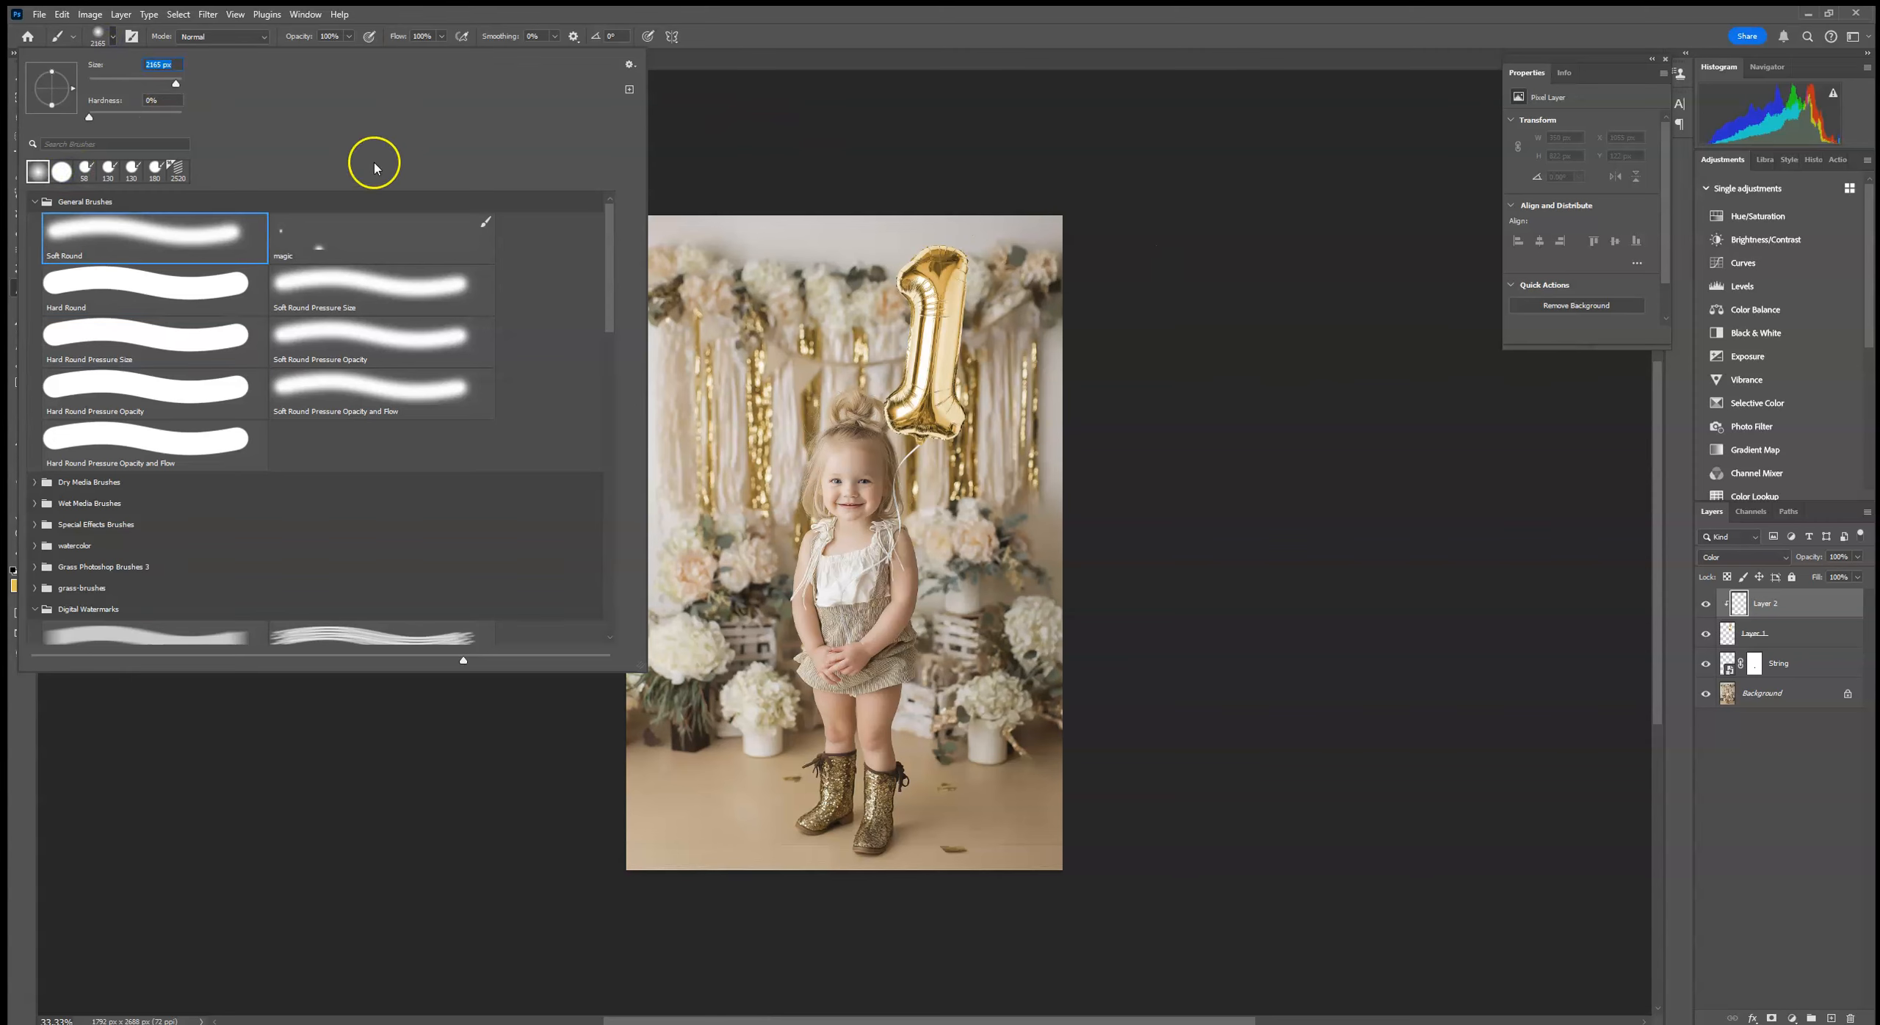
left_click(170, 83)
left_click(1238, 138)
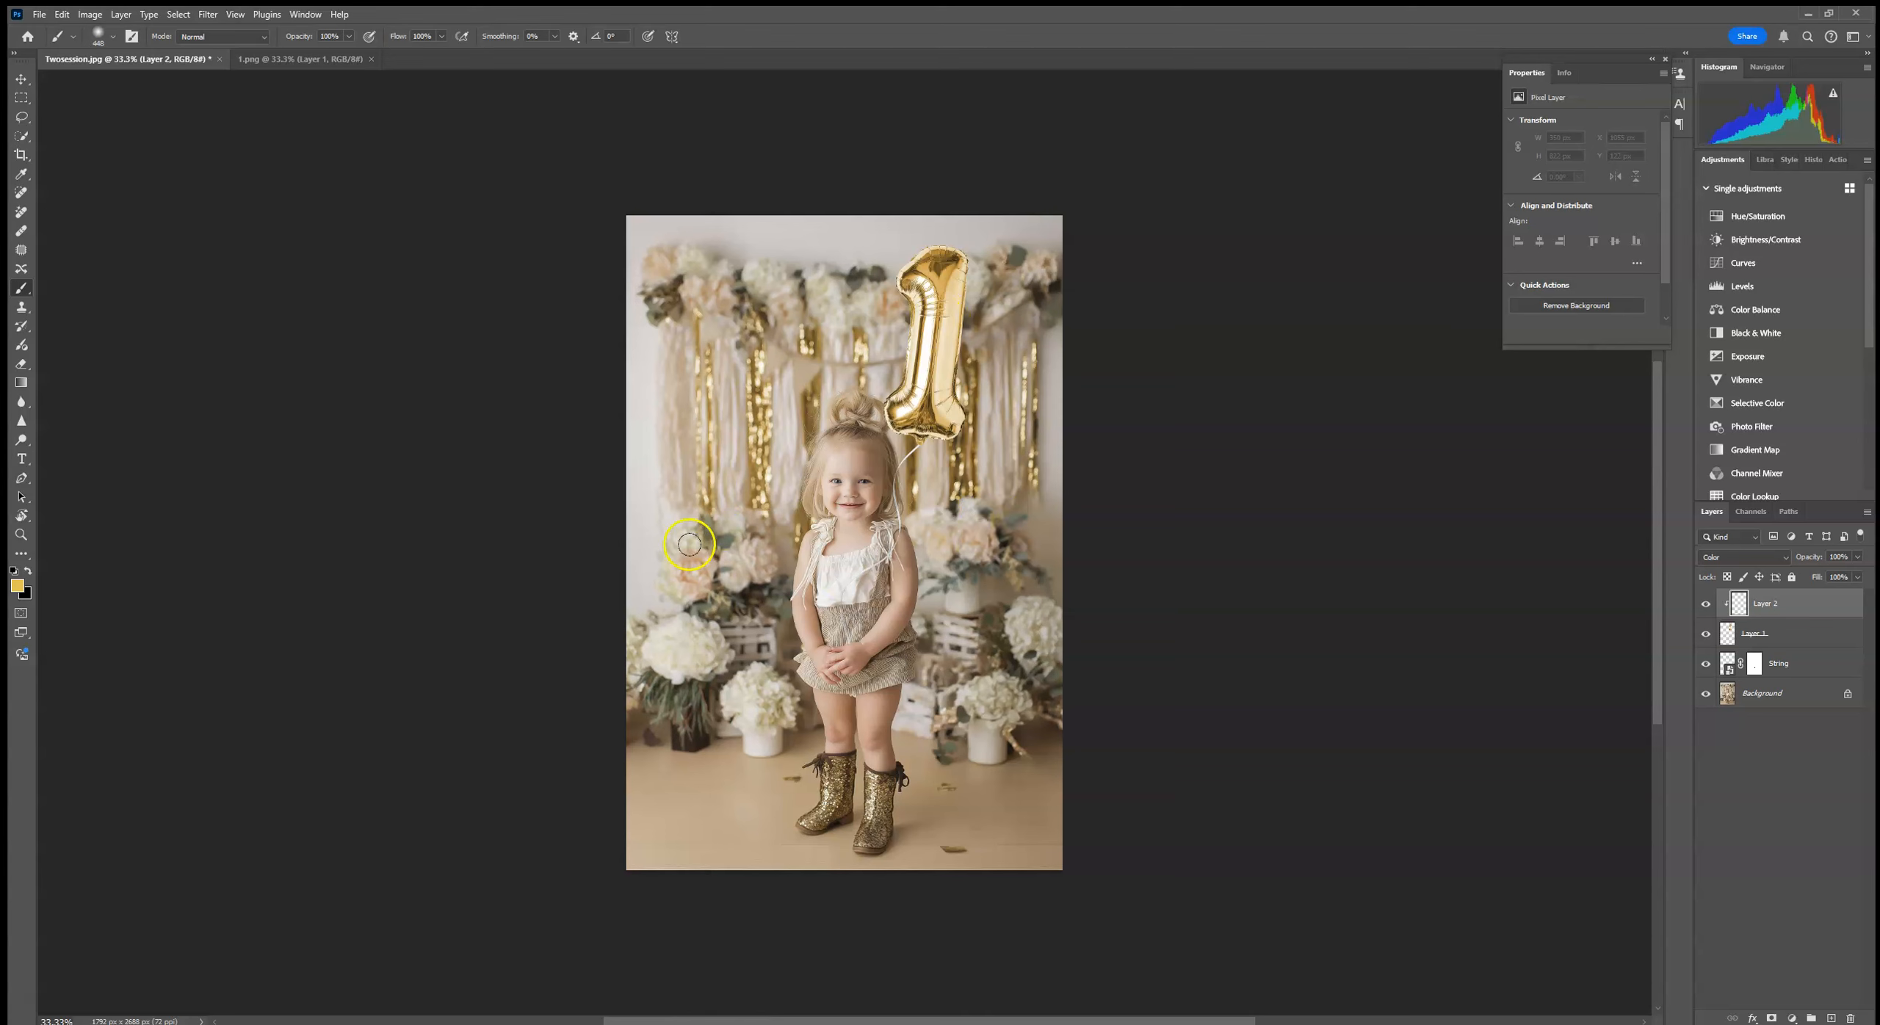
left_click(724, 540, "alt")
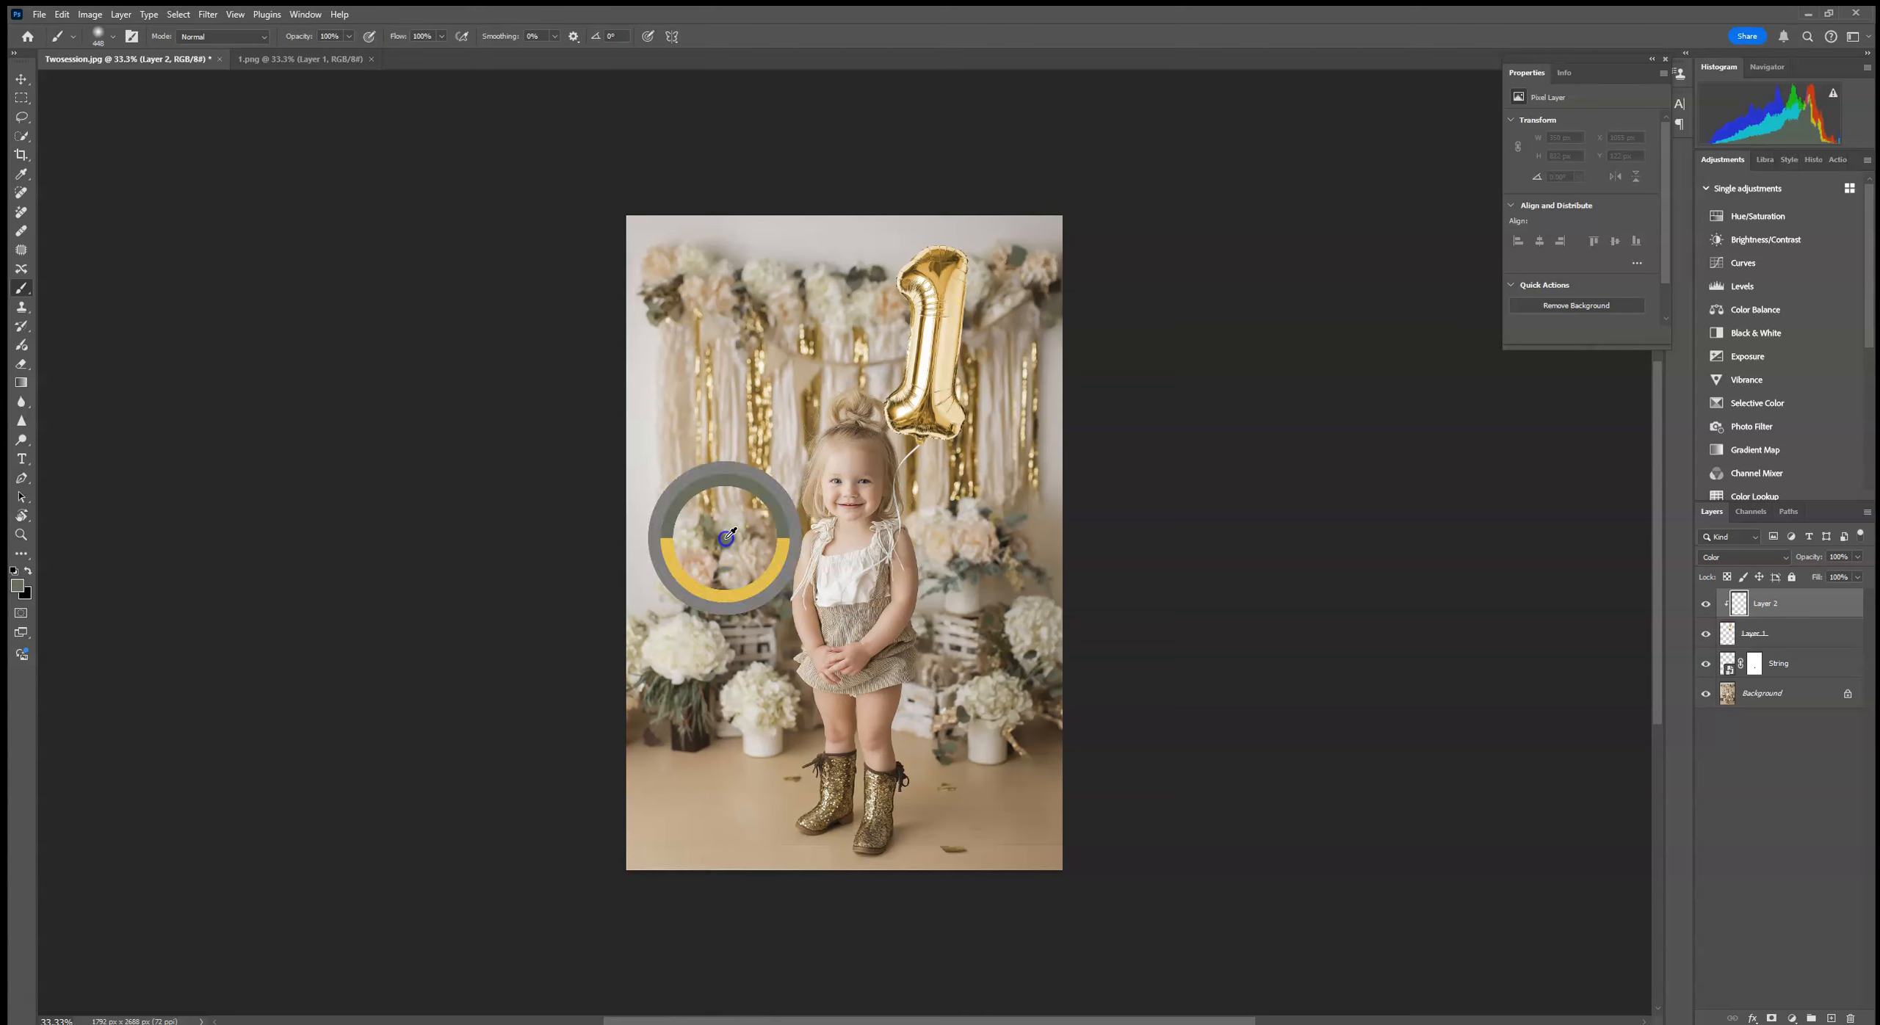
left_click_drag(906, 436, 910, 471)
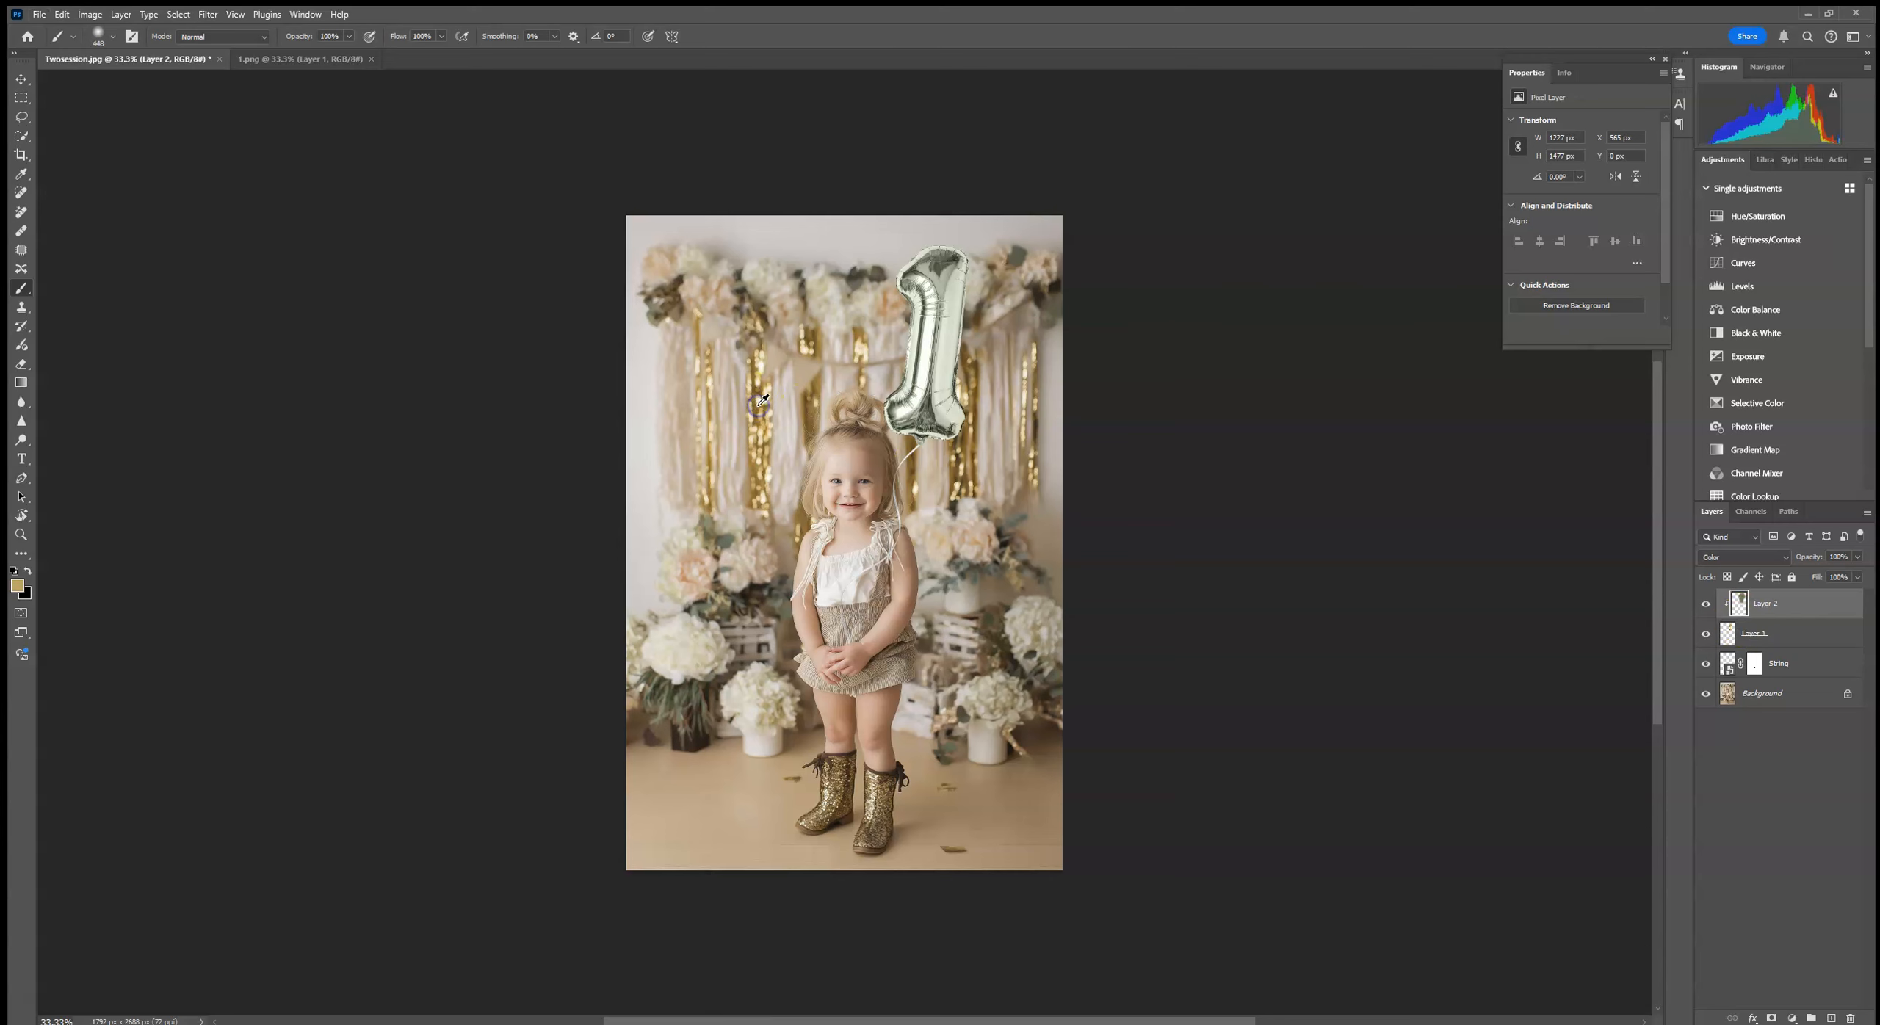
mouse_move(1004, 260)
left_mouse_down()
mouse_move(919, 449)
mouse_move(981, 269)
mouse_move(759, 343)
left_mouse_up()
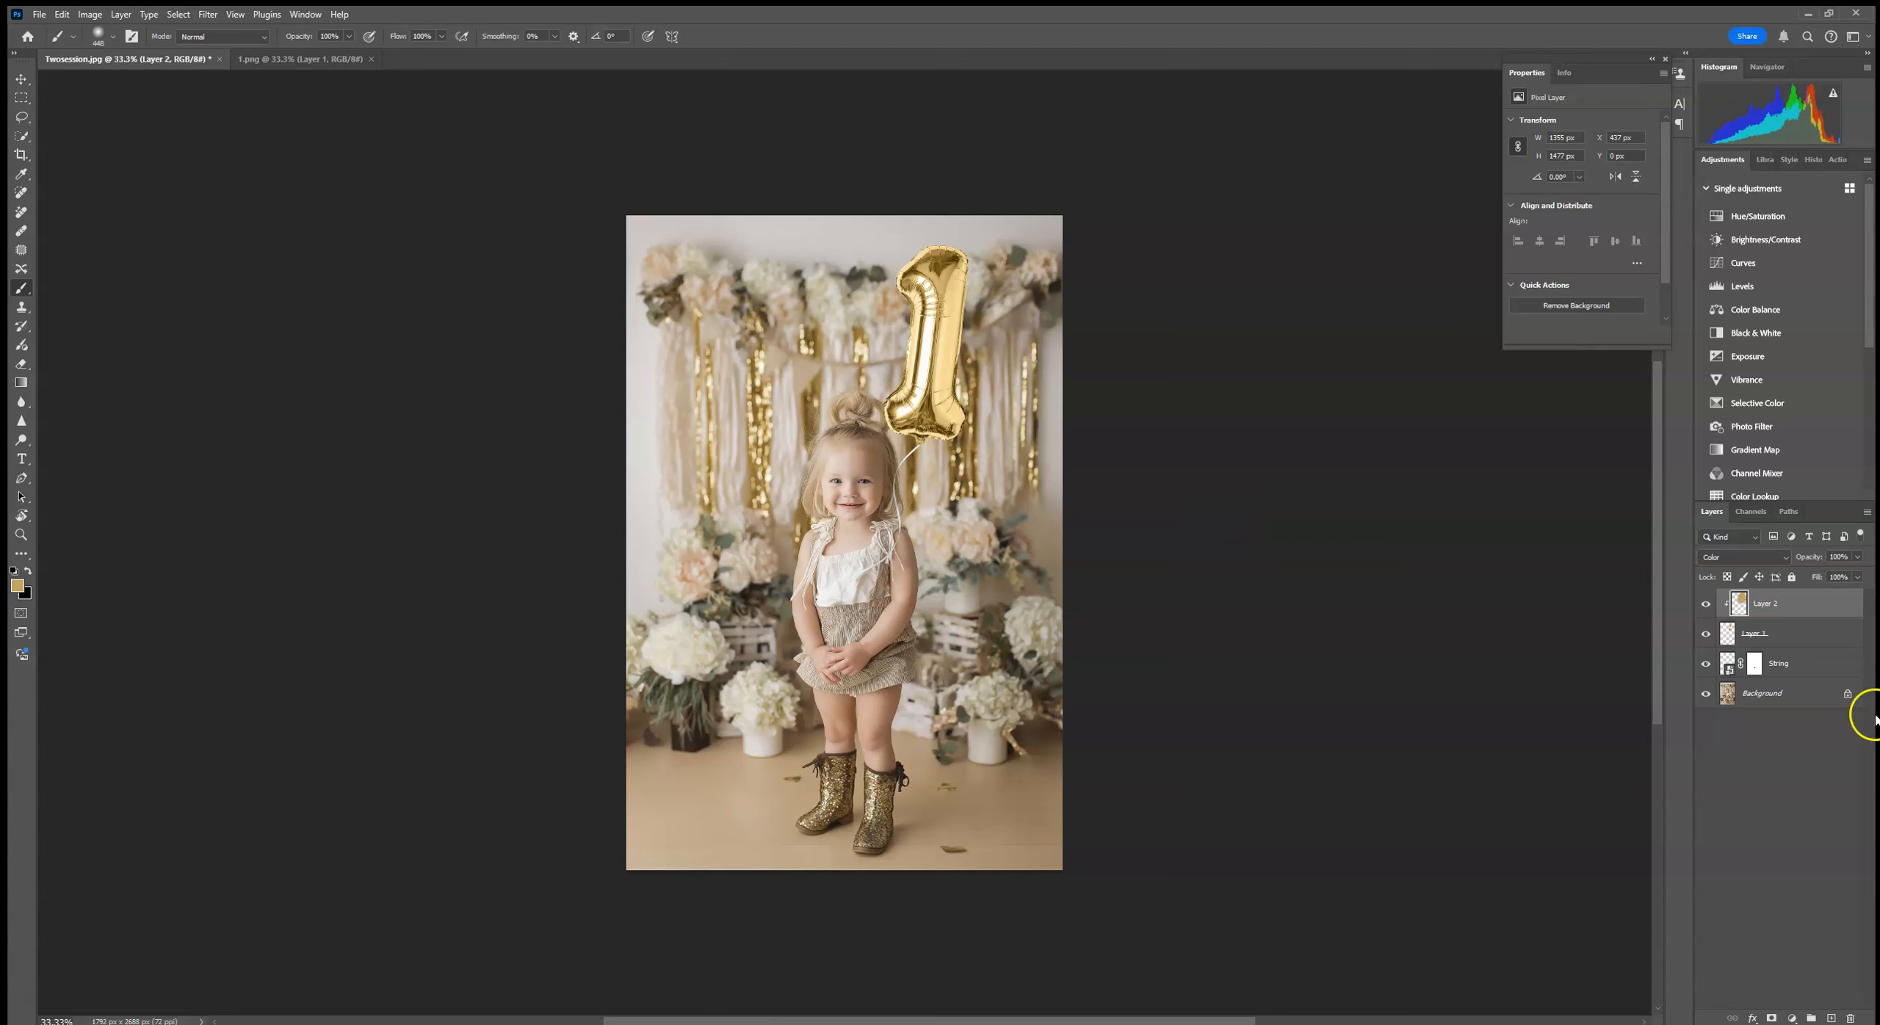
left_click(971, 543, "alt")
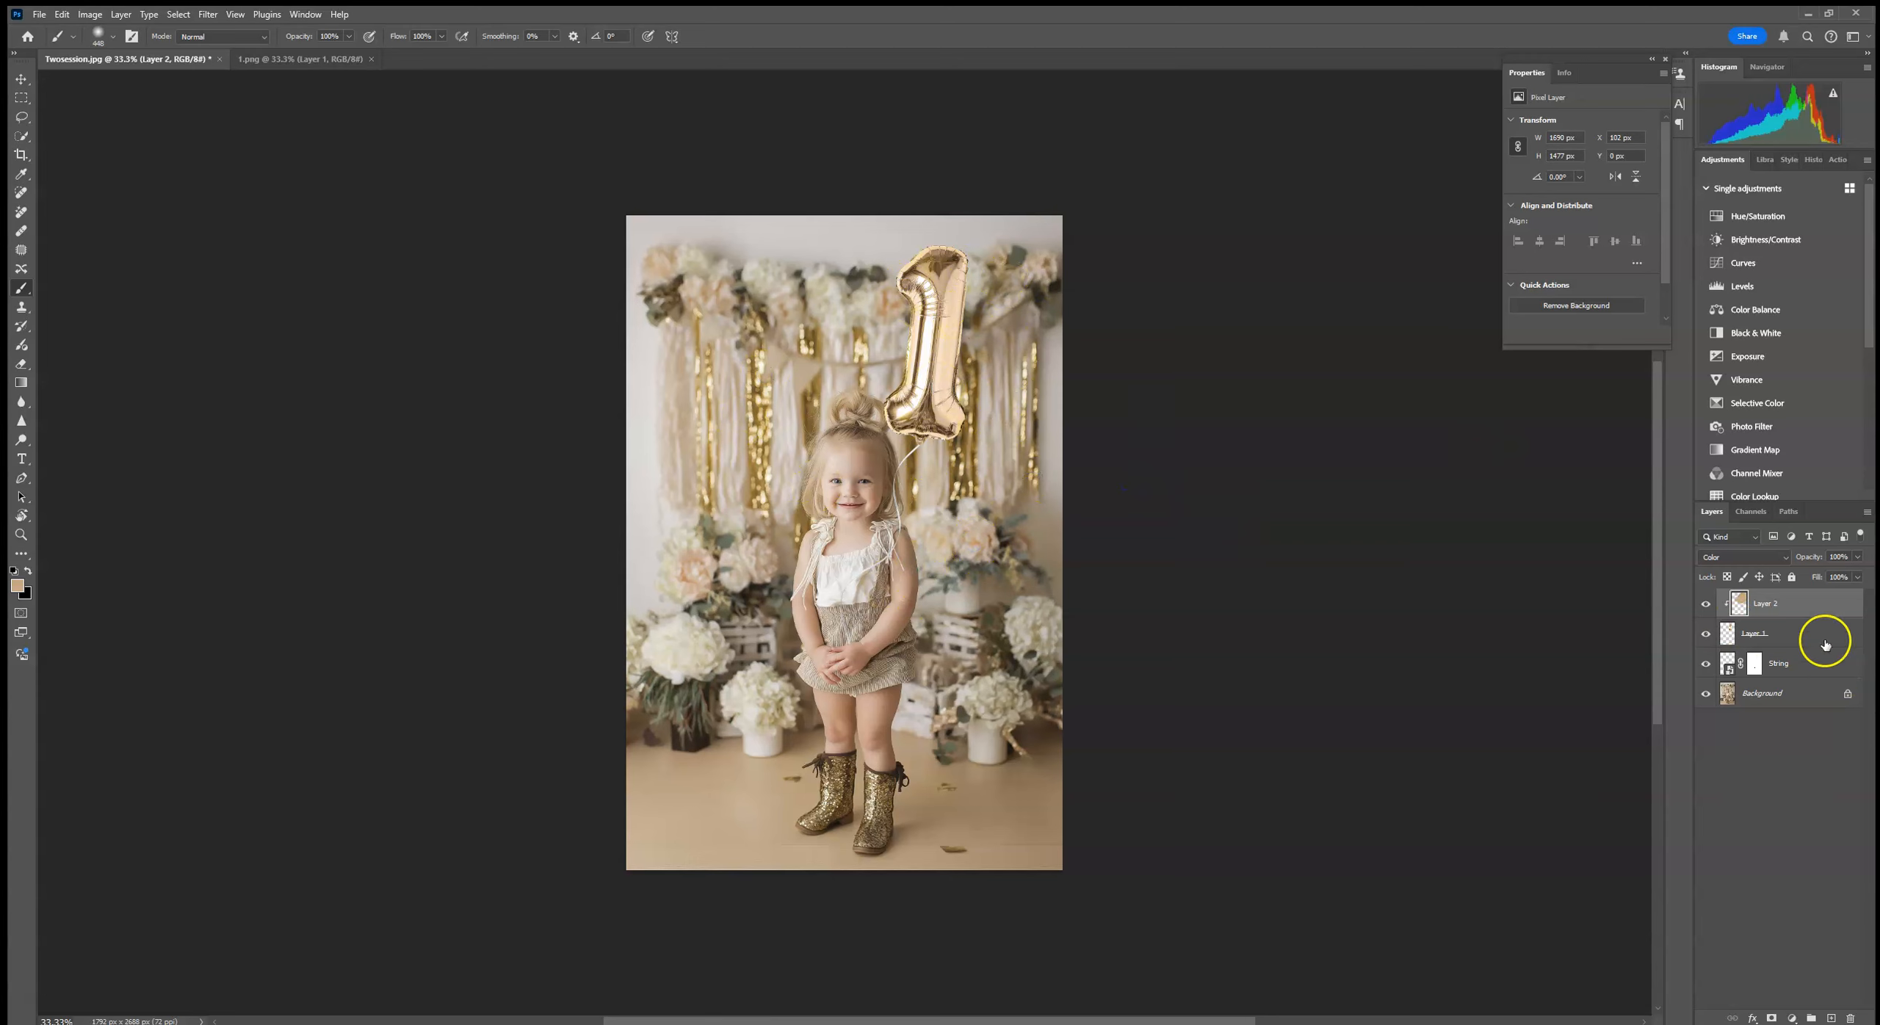
Step: Delete the colour layer, the number 1 balloon layer and the String layer, keeping only the Background
left_click(1822, 663, "shift")
left_click_drag(1827, 664, 1850, 1018)
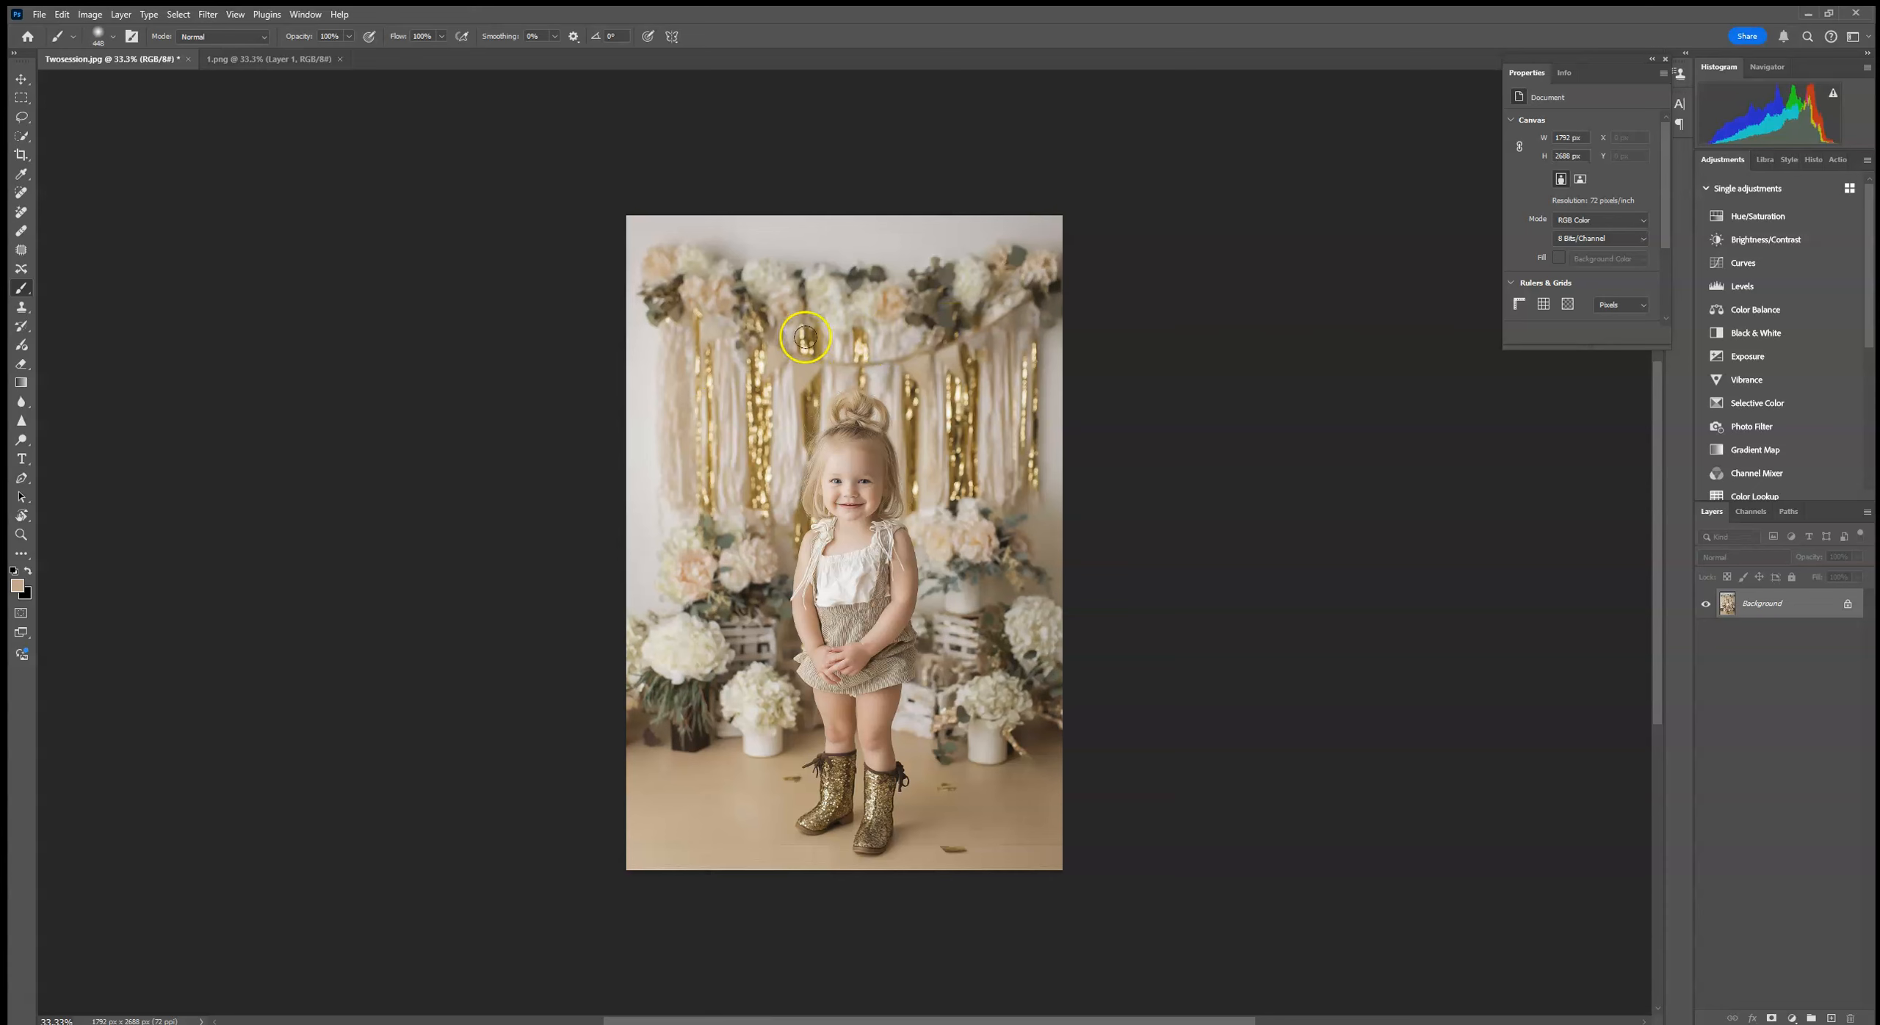
Step: Place the TWOletters balloon image from the GoldFoilBalloons folder into the photo as an embedded object
left_click(42, 17)
left_click(93, 320)
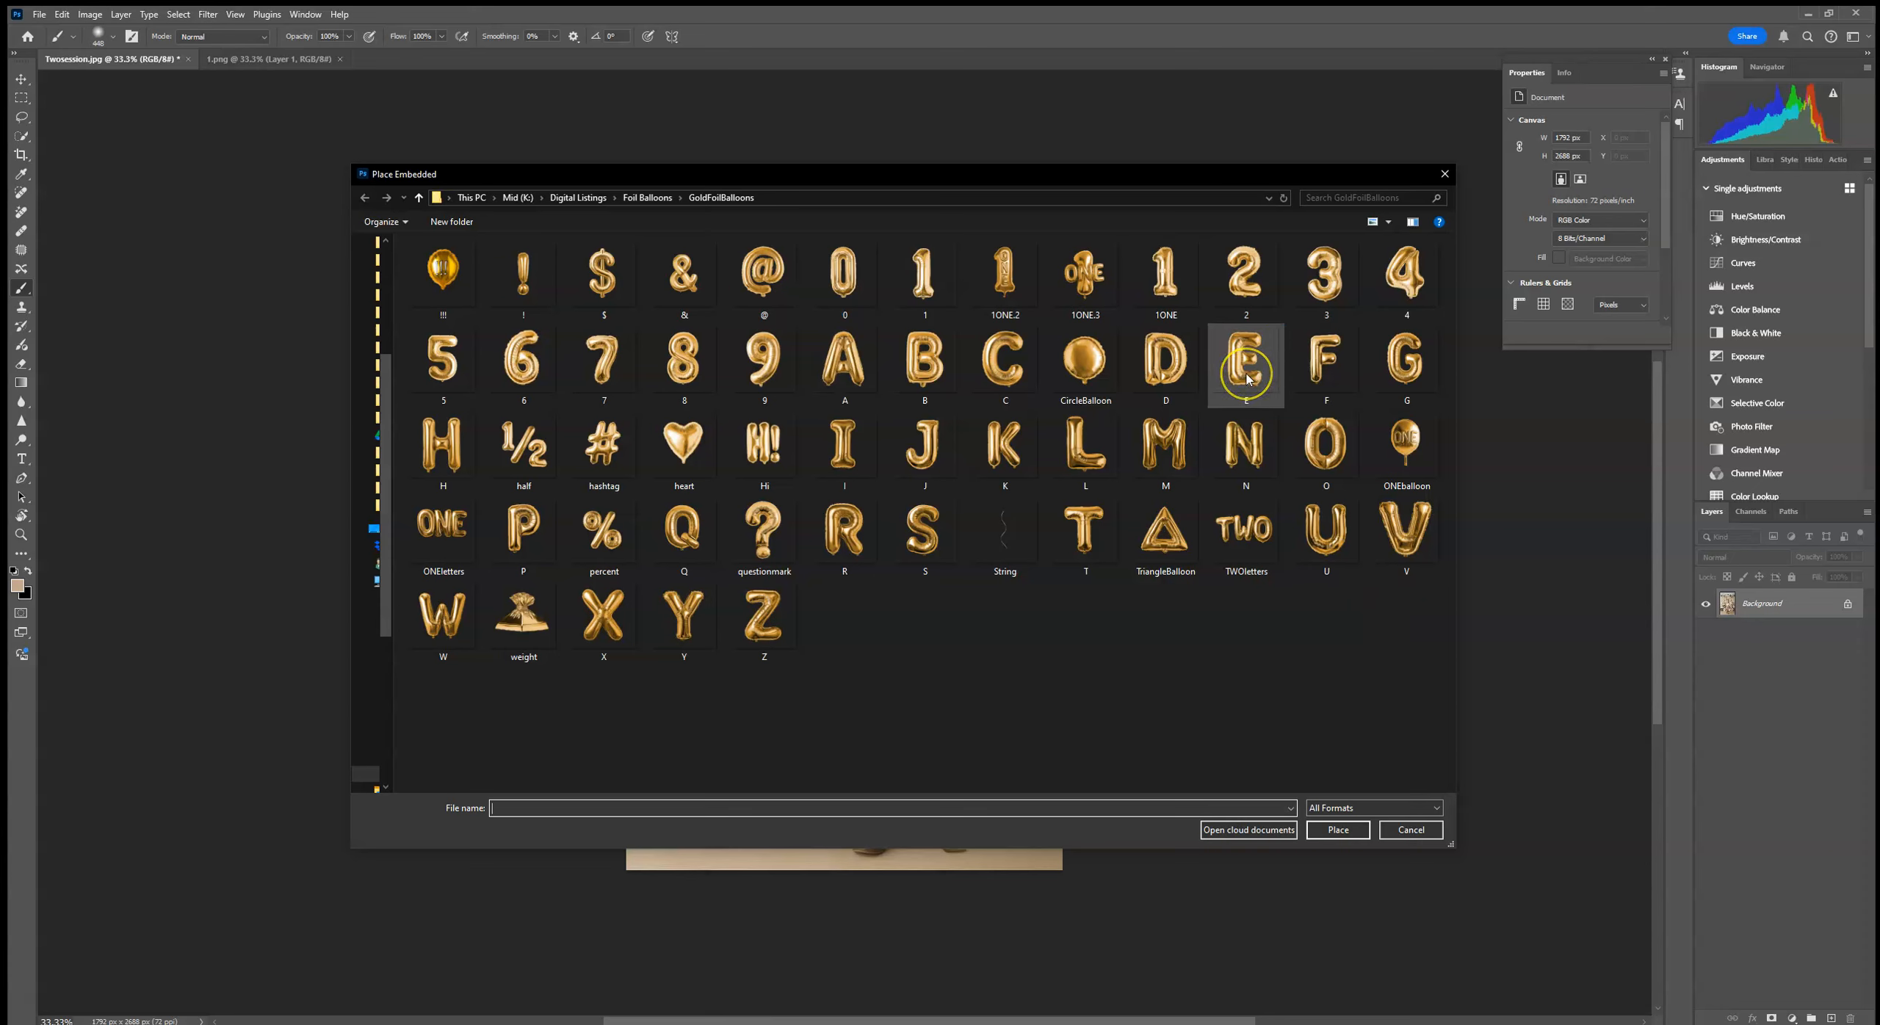
double_click(1246, 538)
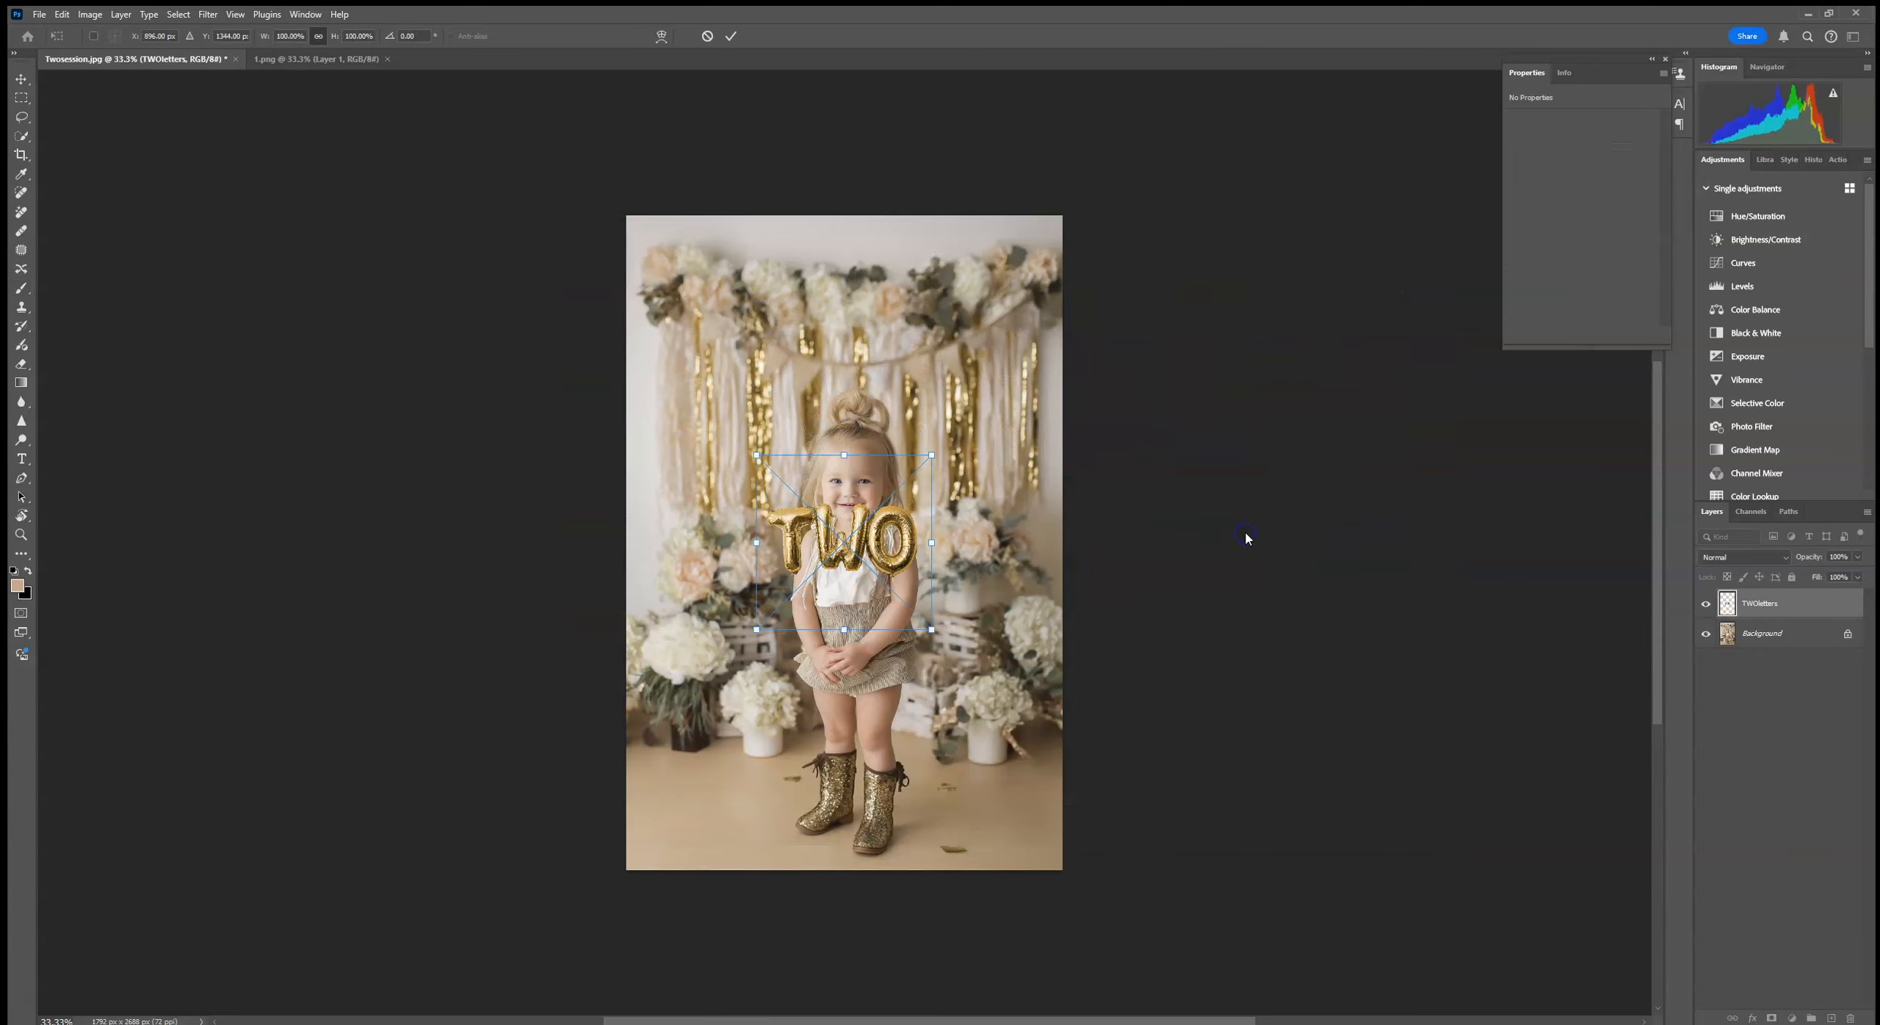
Step: Scale the TWO balloon to about 187%, tilt it about -6°, and position it above the child's head
left_click_drag(932, 454, 1167, 286)
left_click_drag(926, 501, 792, 394)
left_click_drag(978, 128, 937, 173)
left_click_drag(741, 386, 766, 374)
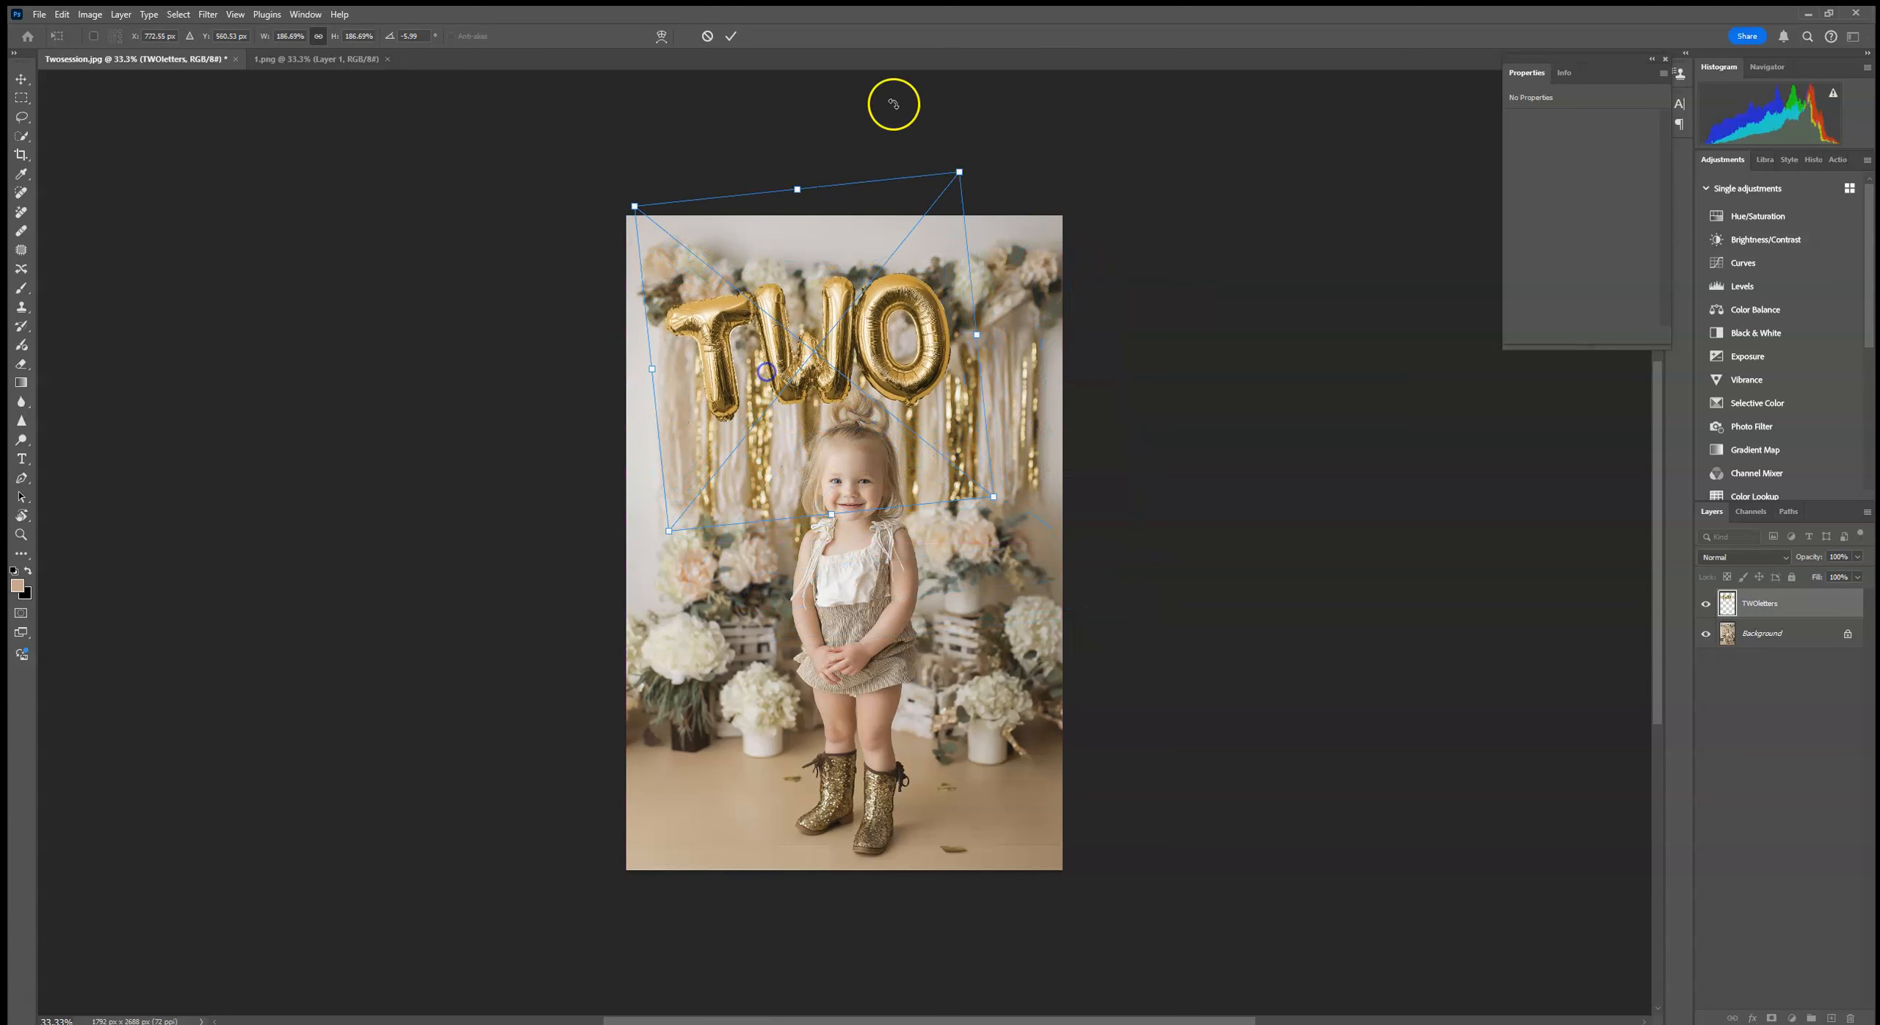
left_click(731, 36)
key("b")
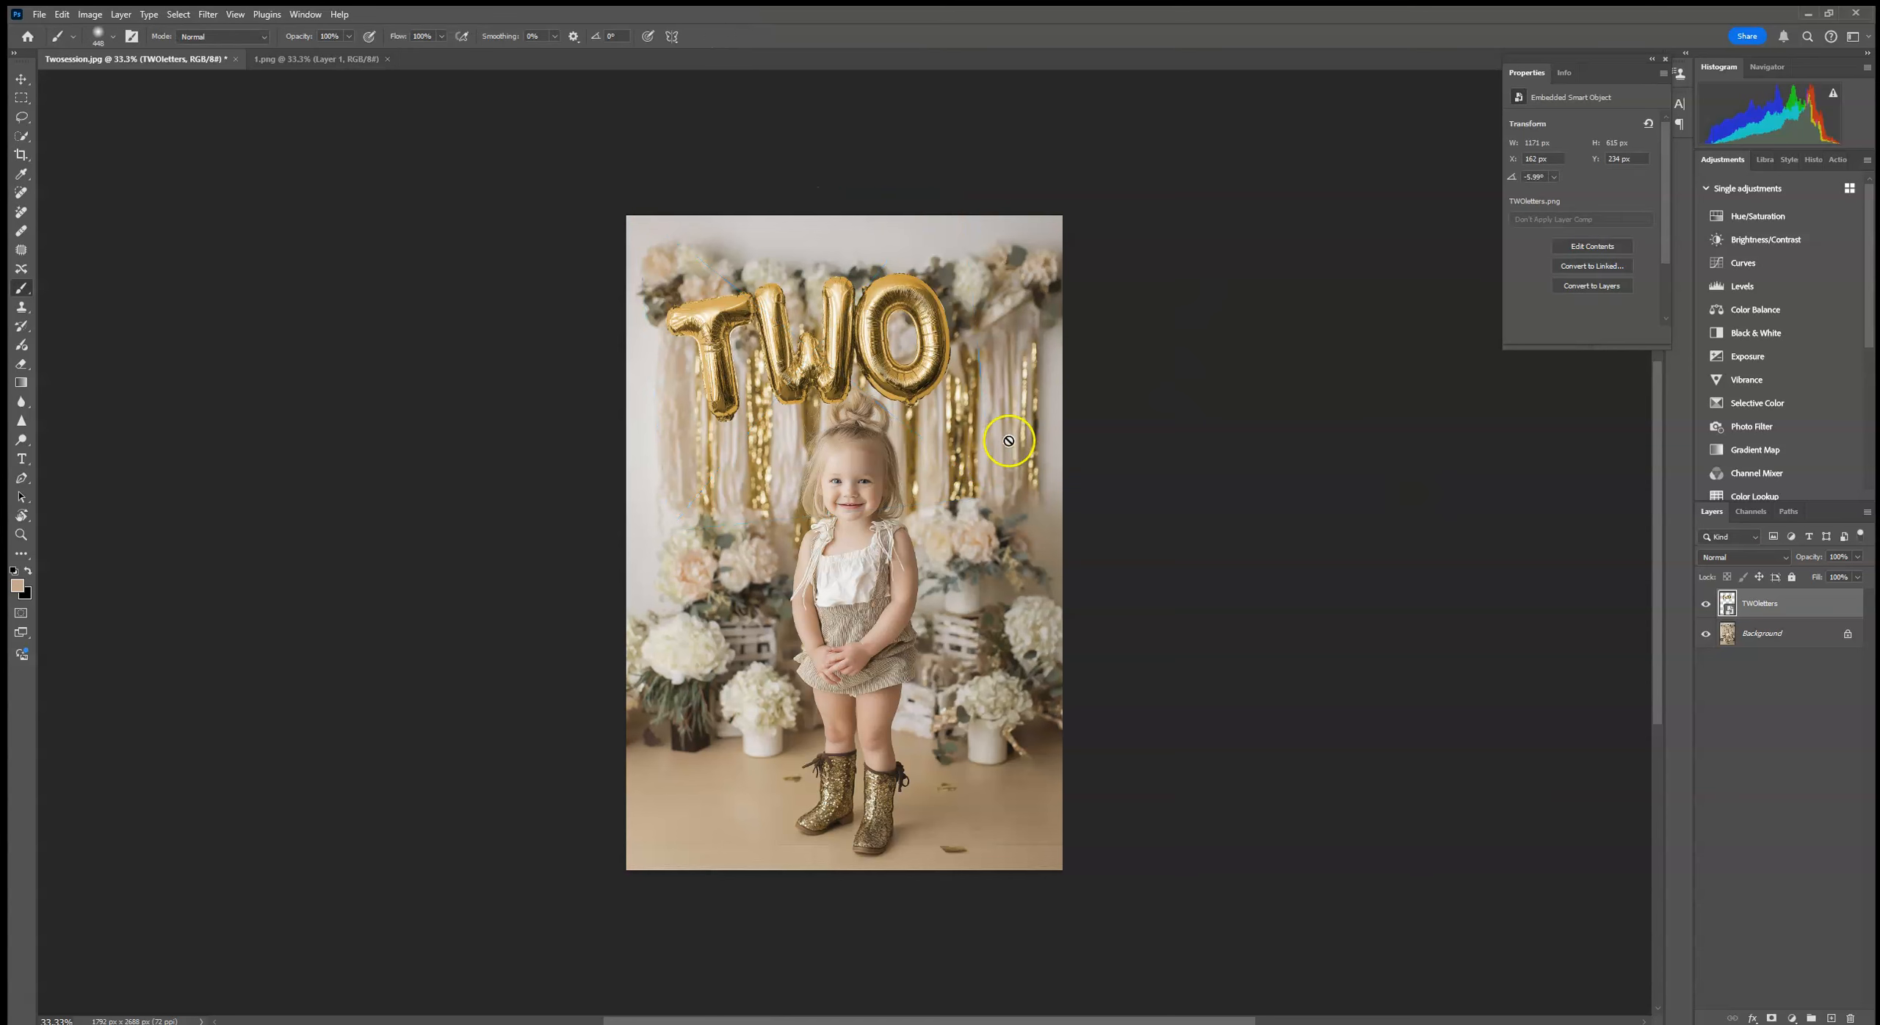
Step: Reposition the TWO balloon slightly lower so the letters overlap the child's hair bun
left_click(20, 80)
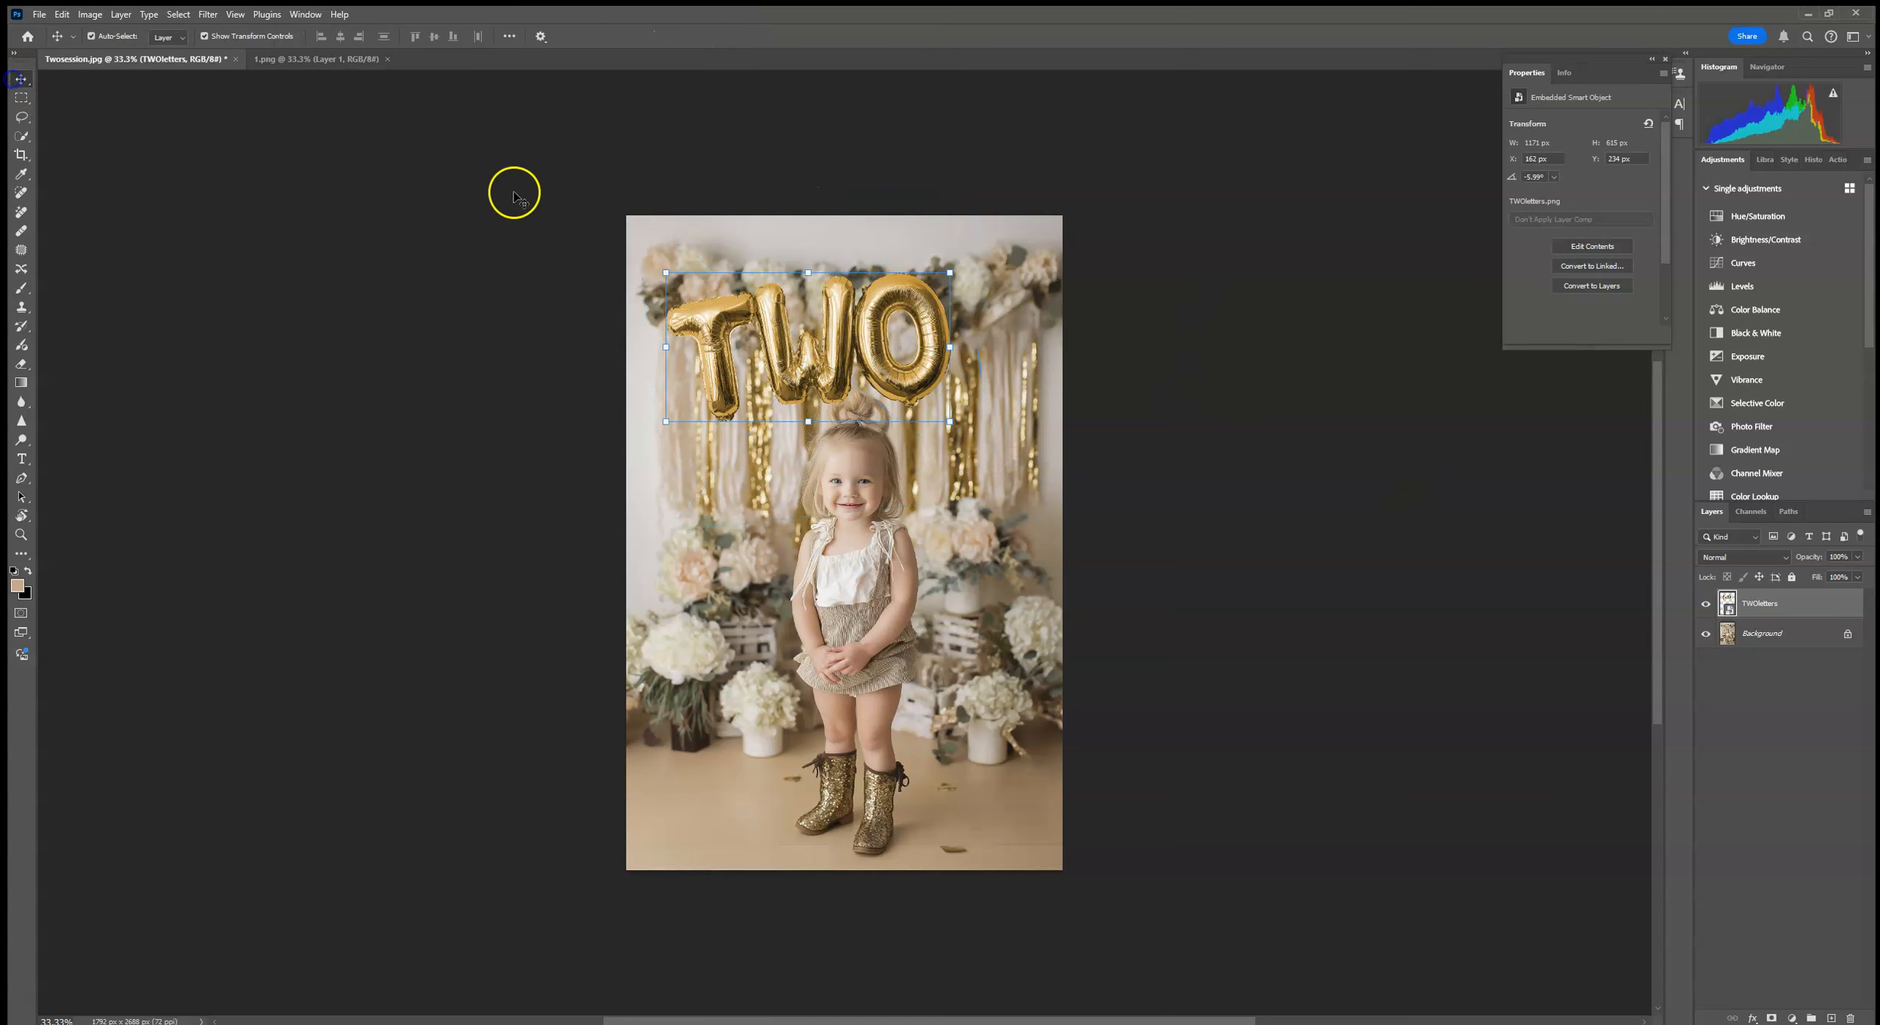
left_click(804, 275)
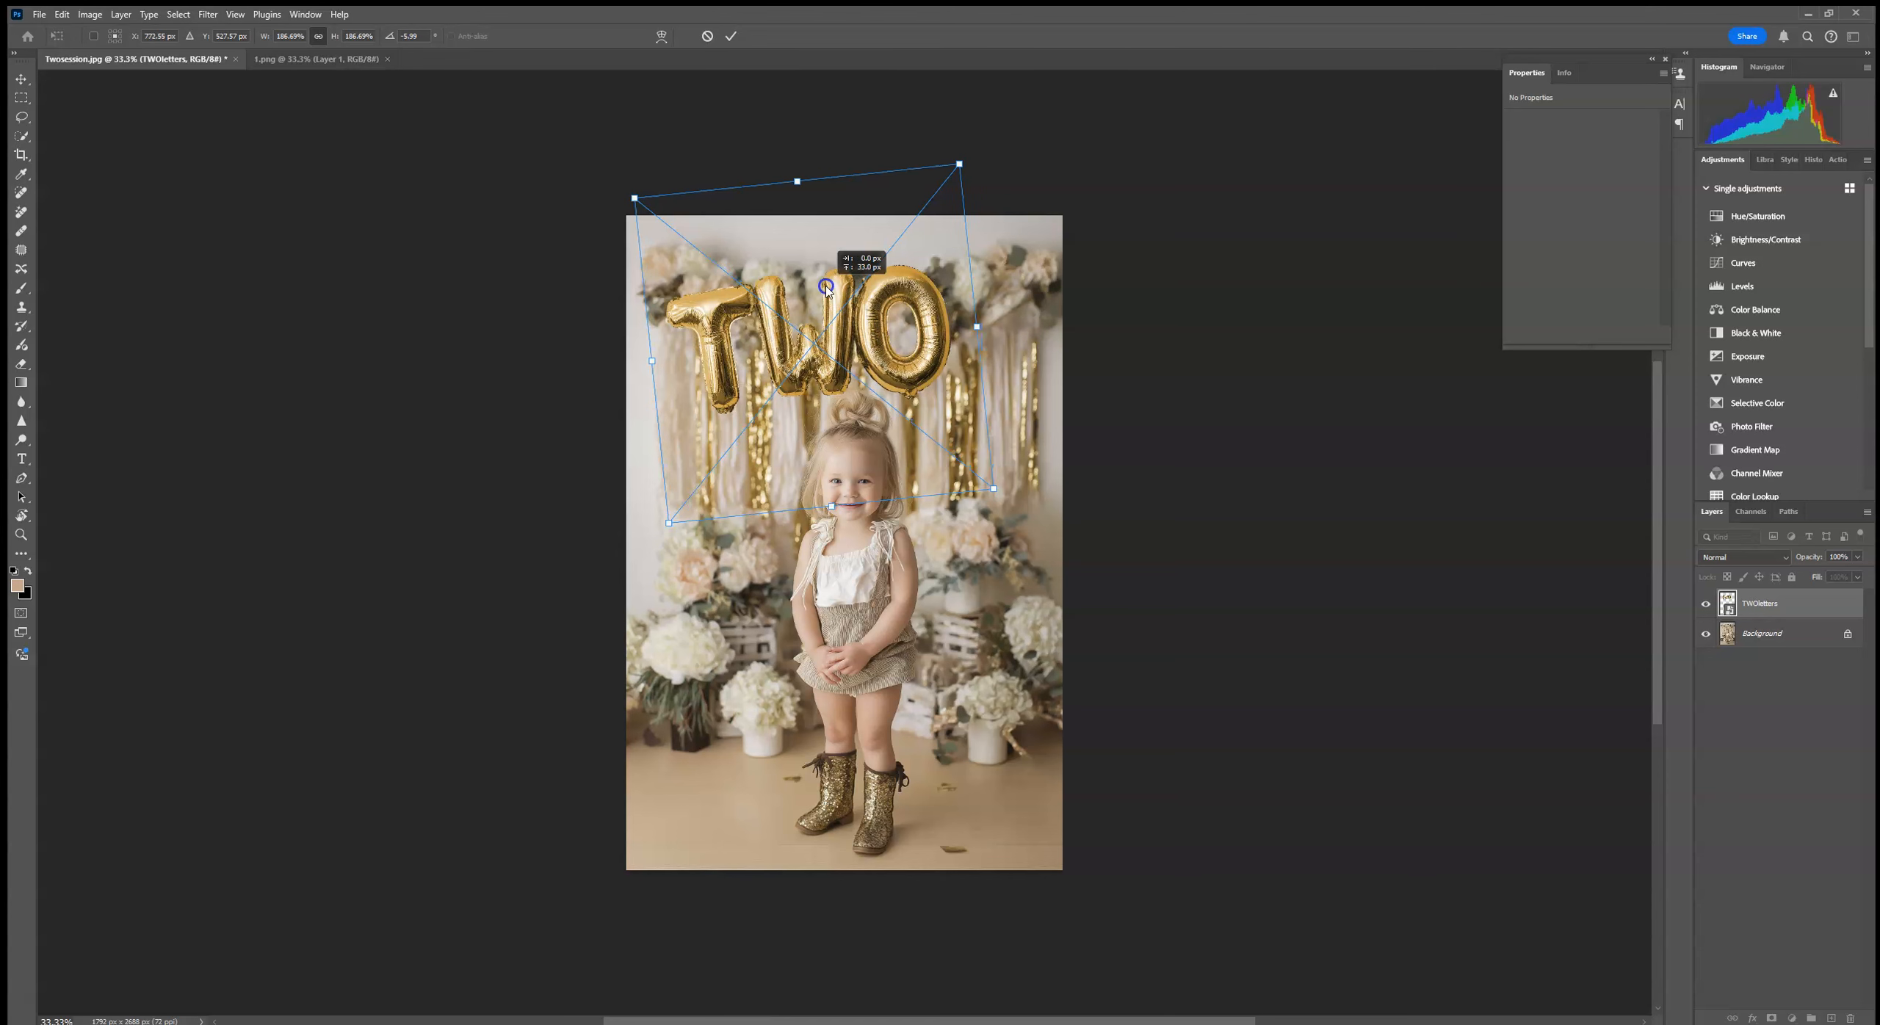
left_click(731, 36)
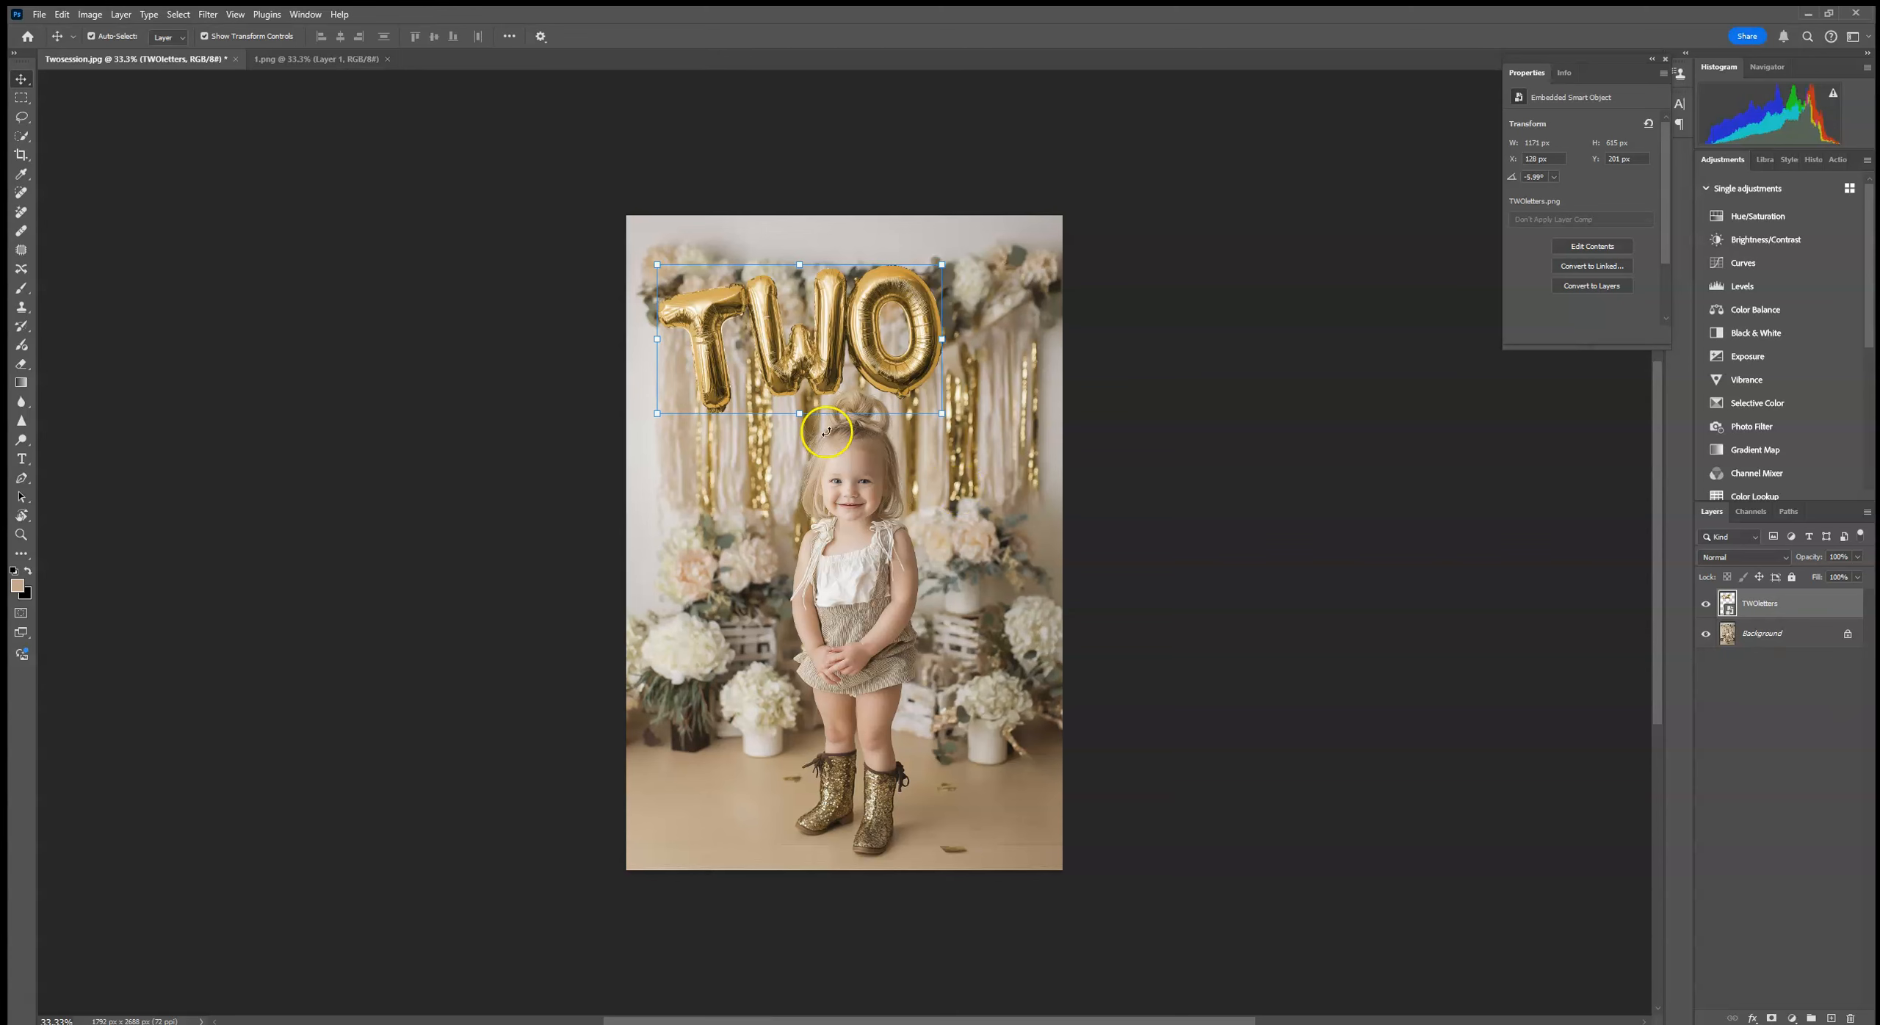
left_click_drag(832, 378, 838, 401)
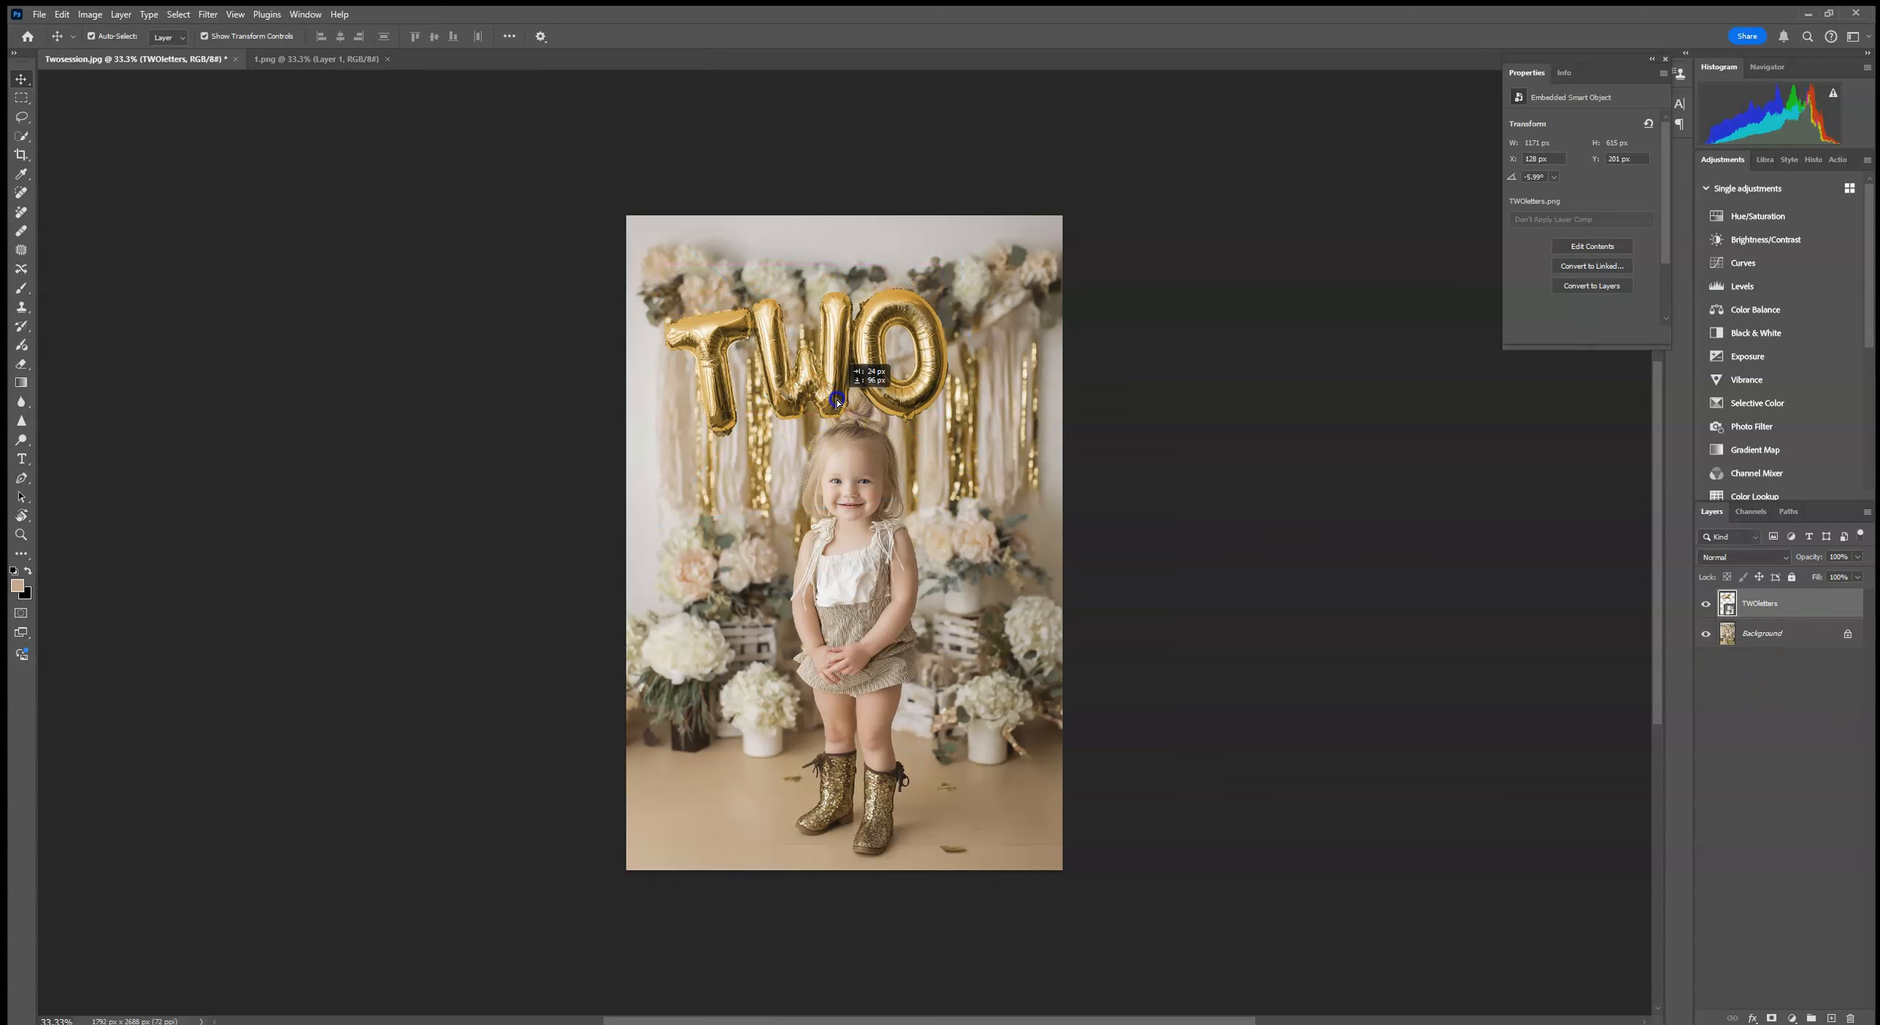
Step: Select the child on the Background layer with Select Subject, duplicate the layer, and mask the copy to that selection
left_click(1767, 636)
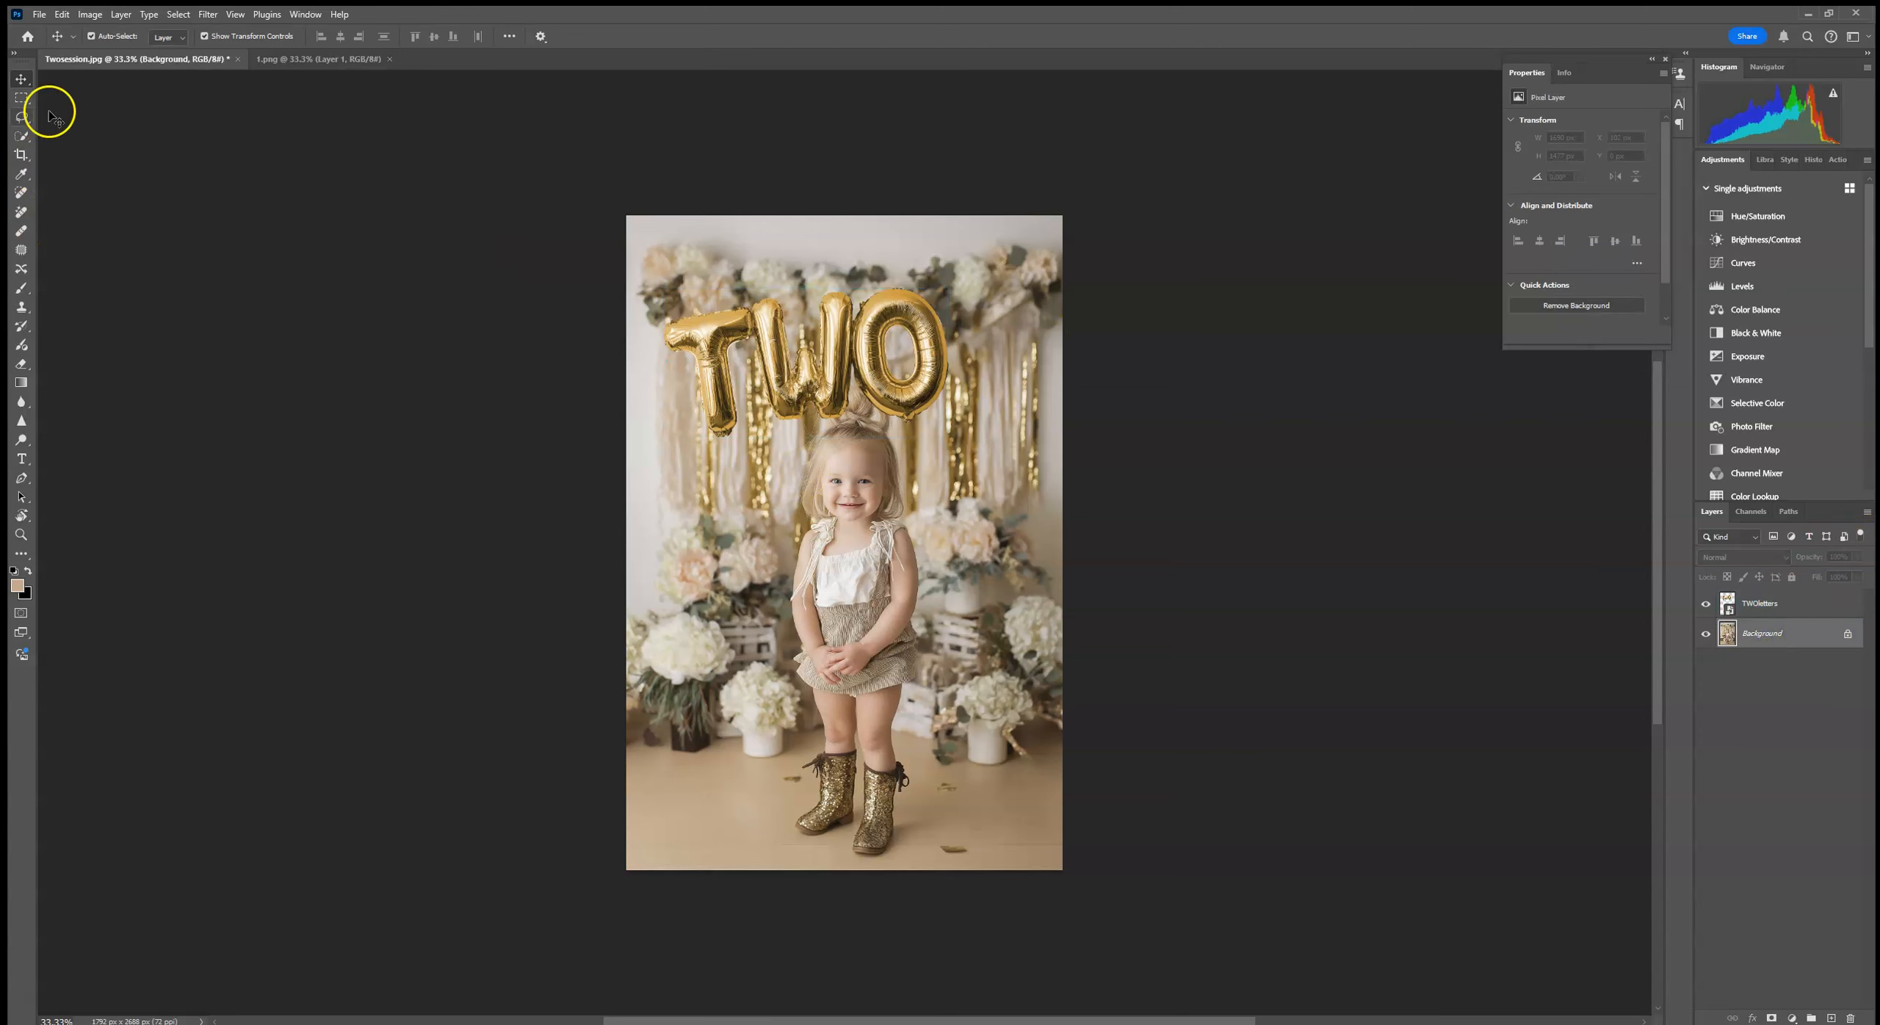
left_click(22, 136)
left_click(429, 36)
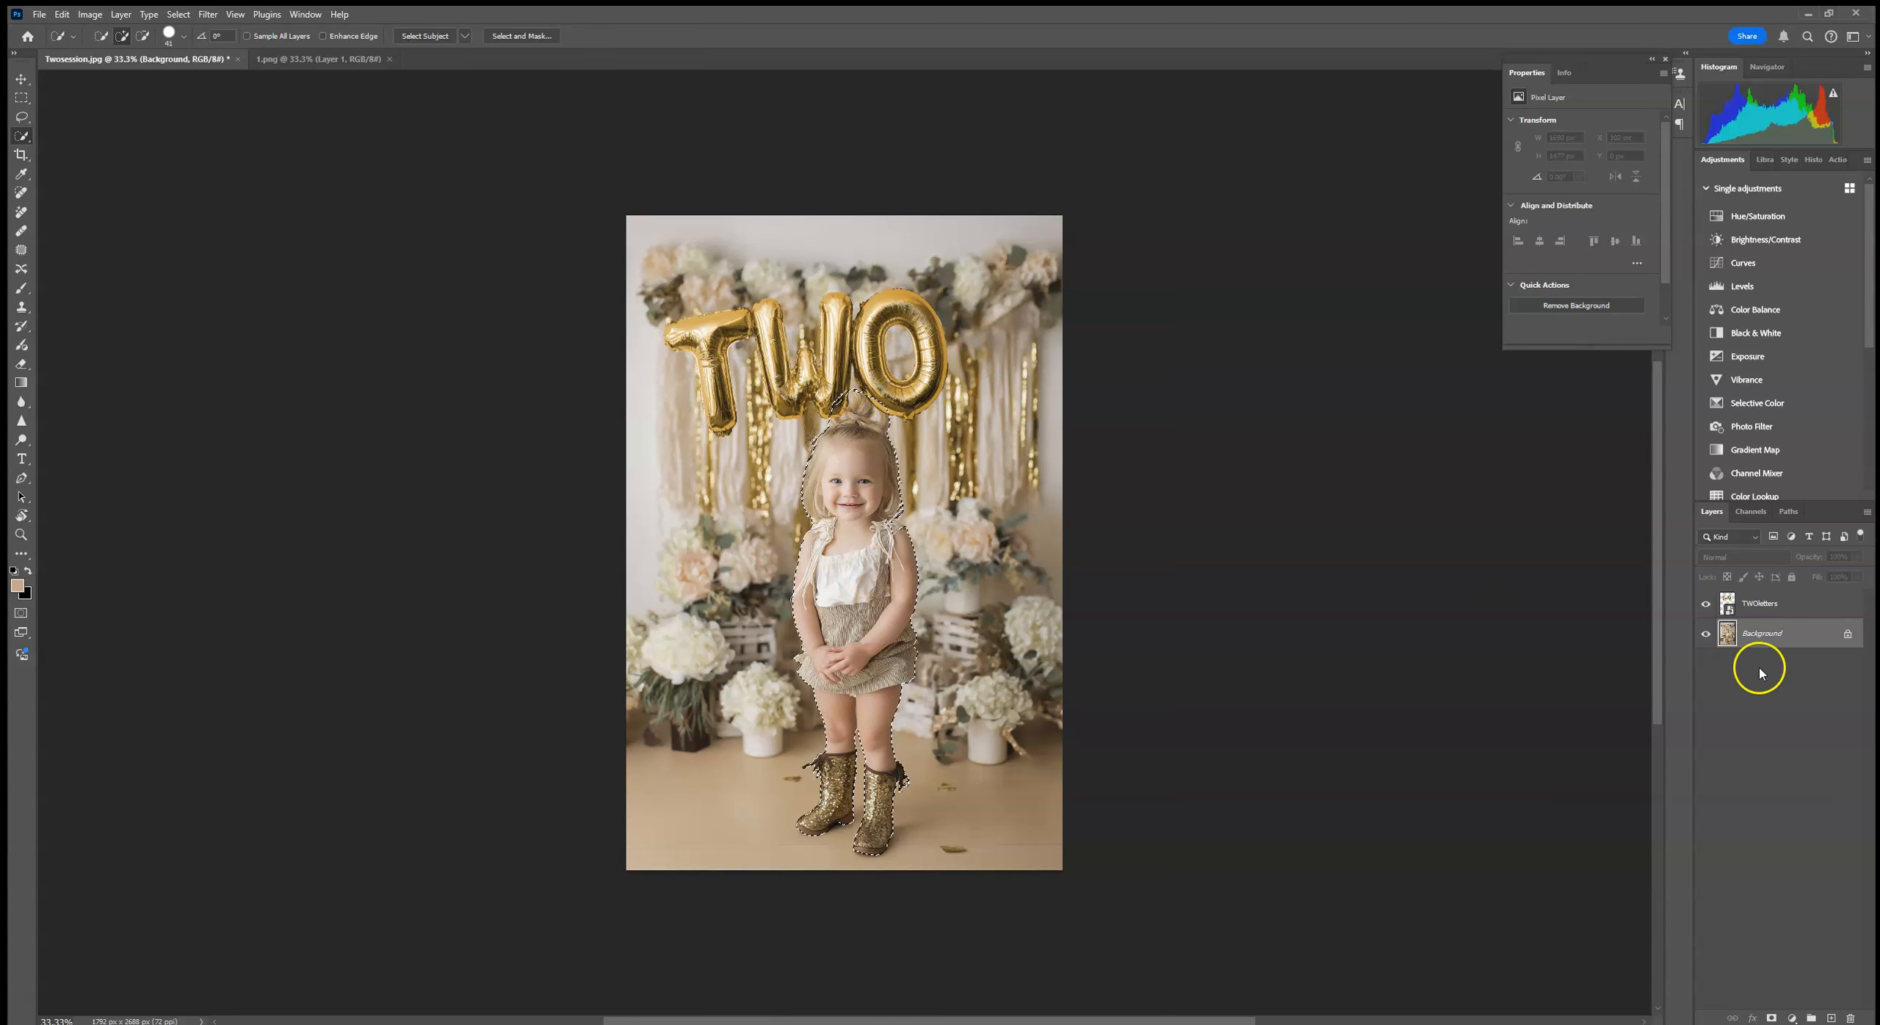
left_click_drag(1818, 633, 1832, 1018)
left_click(1771, 1019)
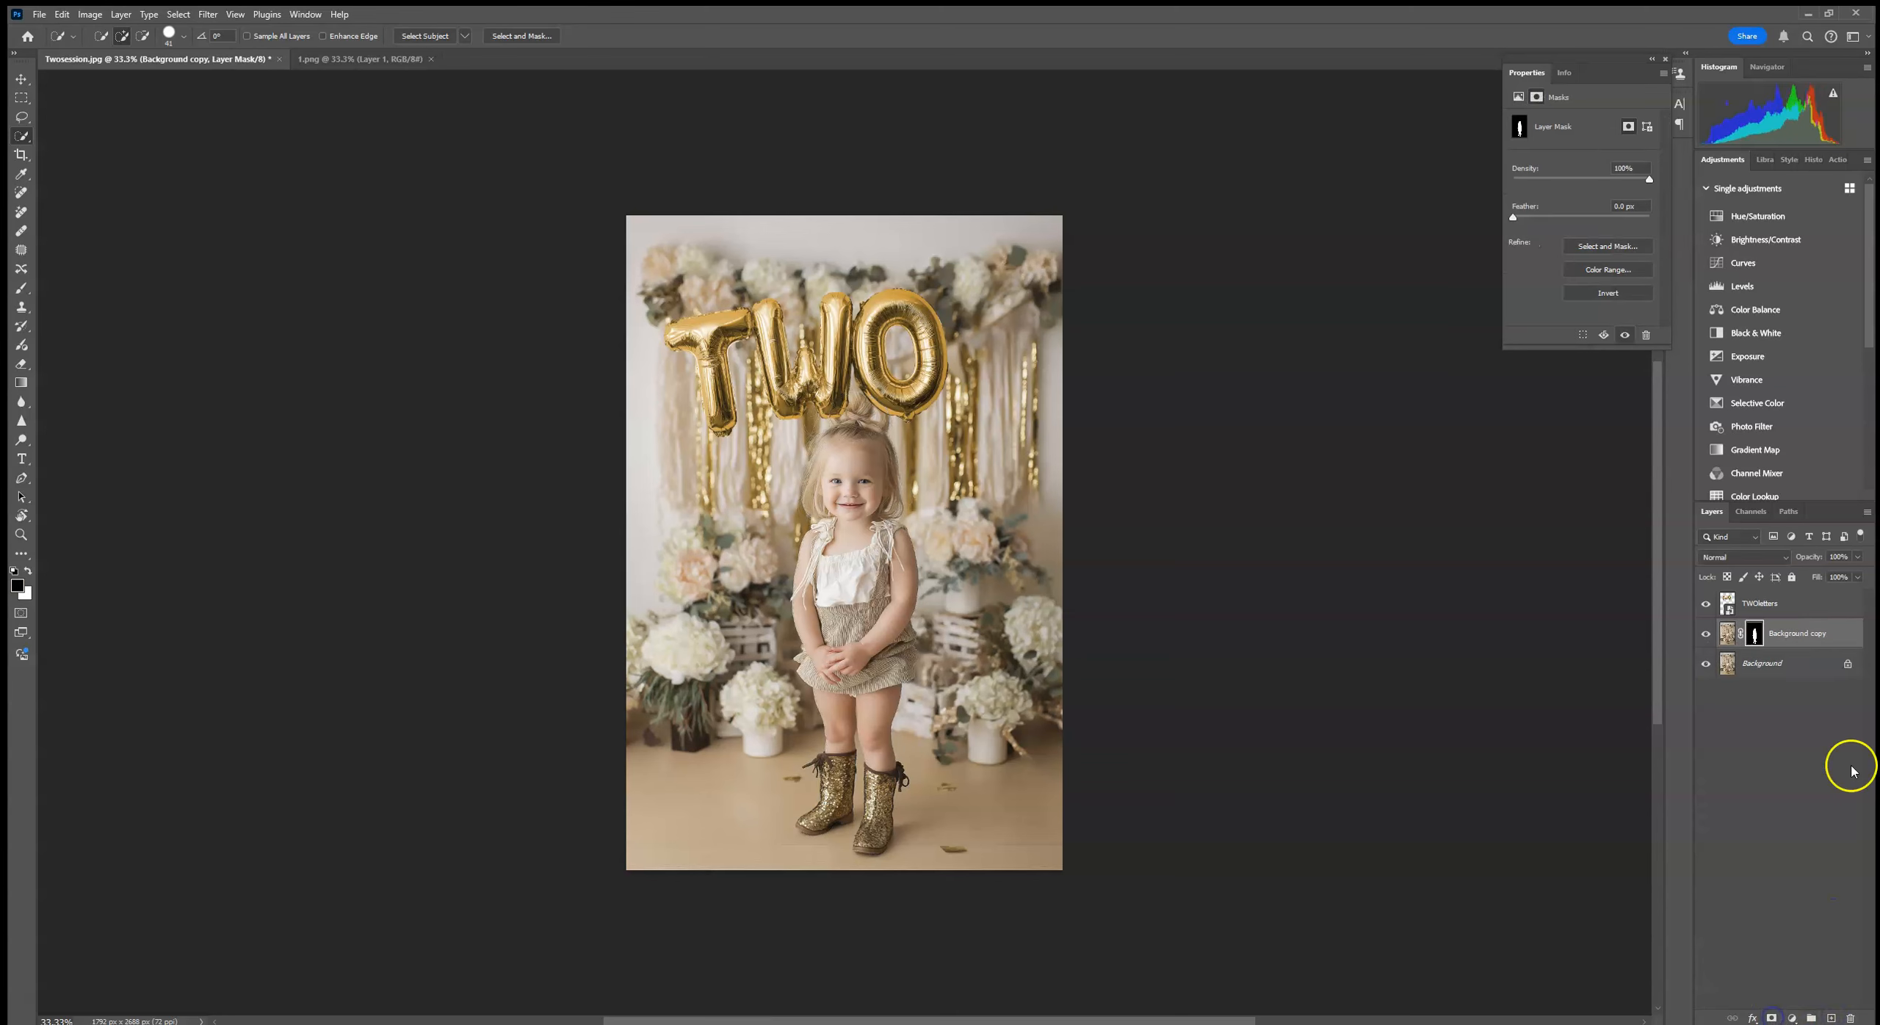
Step: Move the TWOletters layer below the masked Background copy so the child's hair sits in front of the balloons
left_click_drag(1802, 610, 1809, 645)
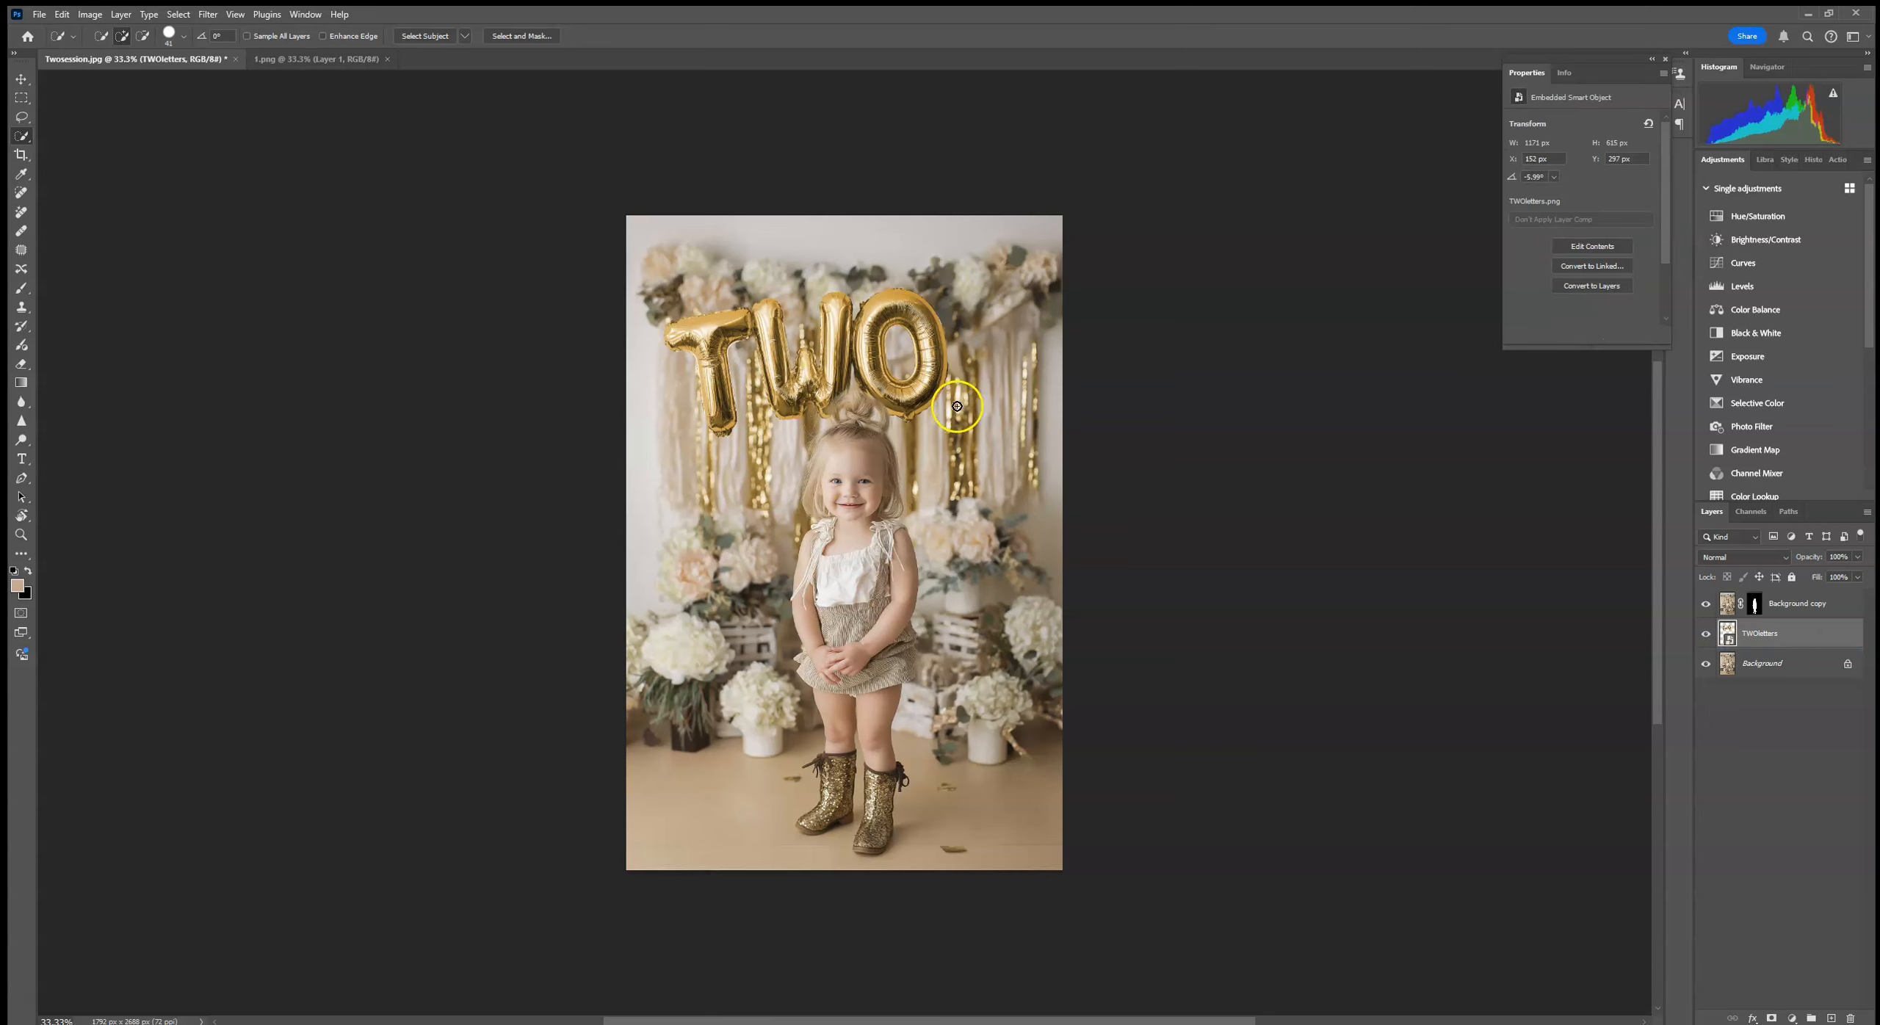
key("ctrl+plus")
key("ctrl+plus")
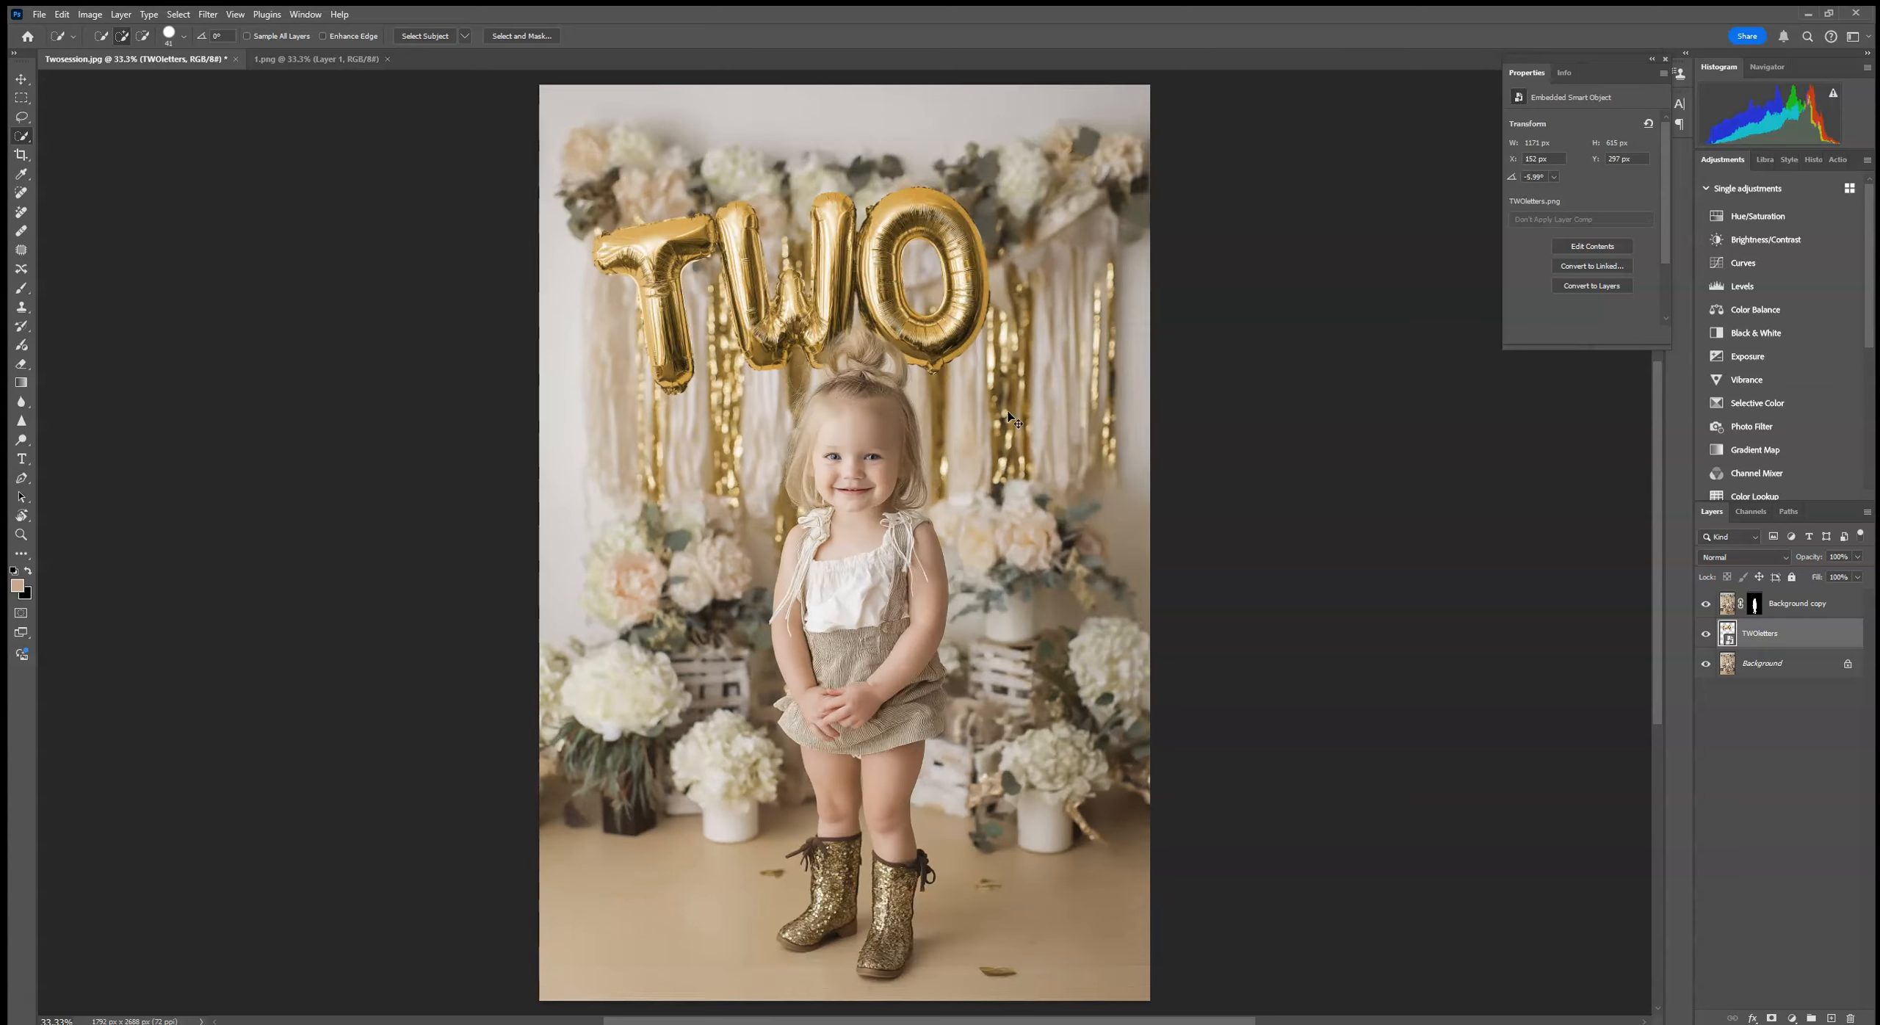
scroll(798, 483, "up", 5)
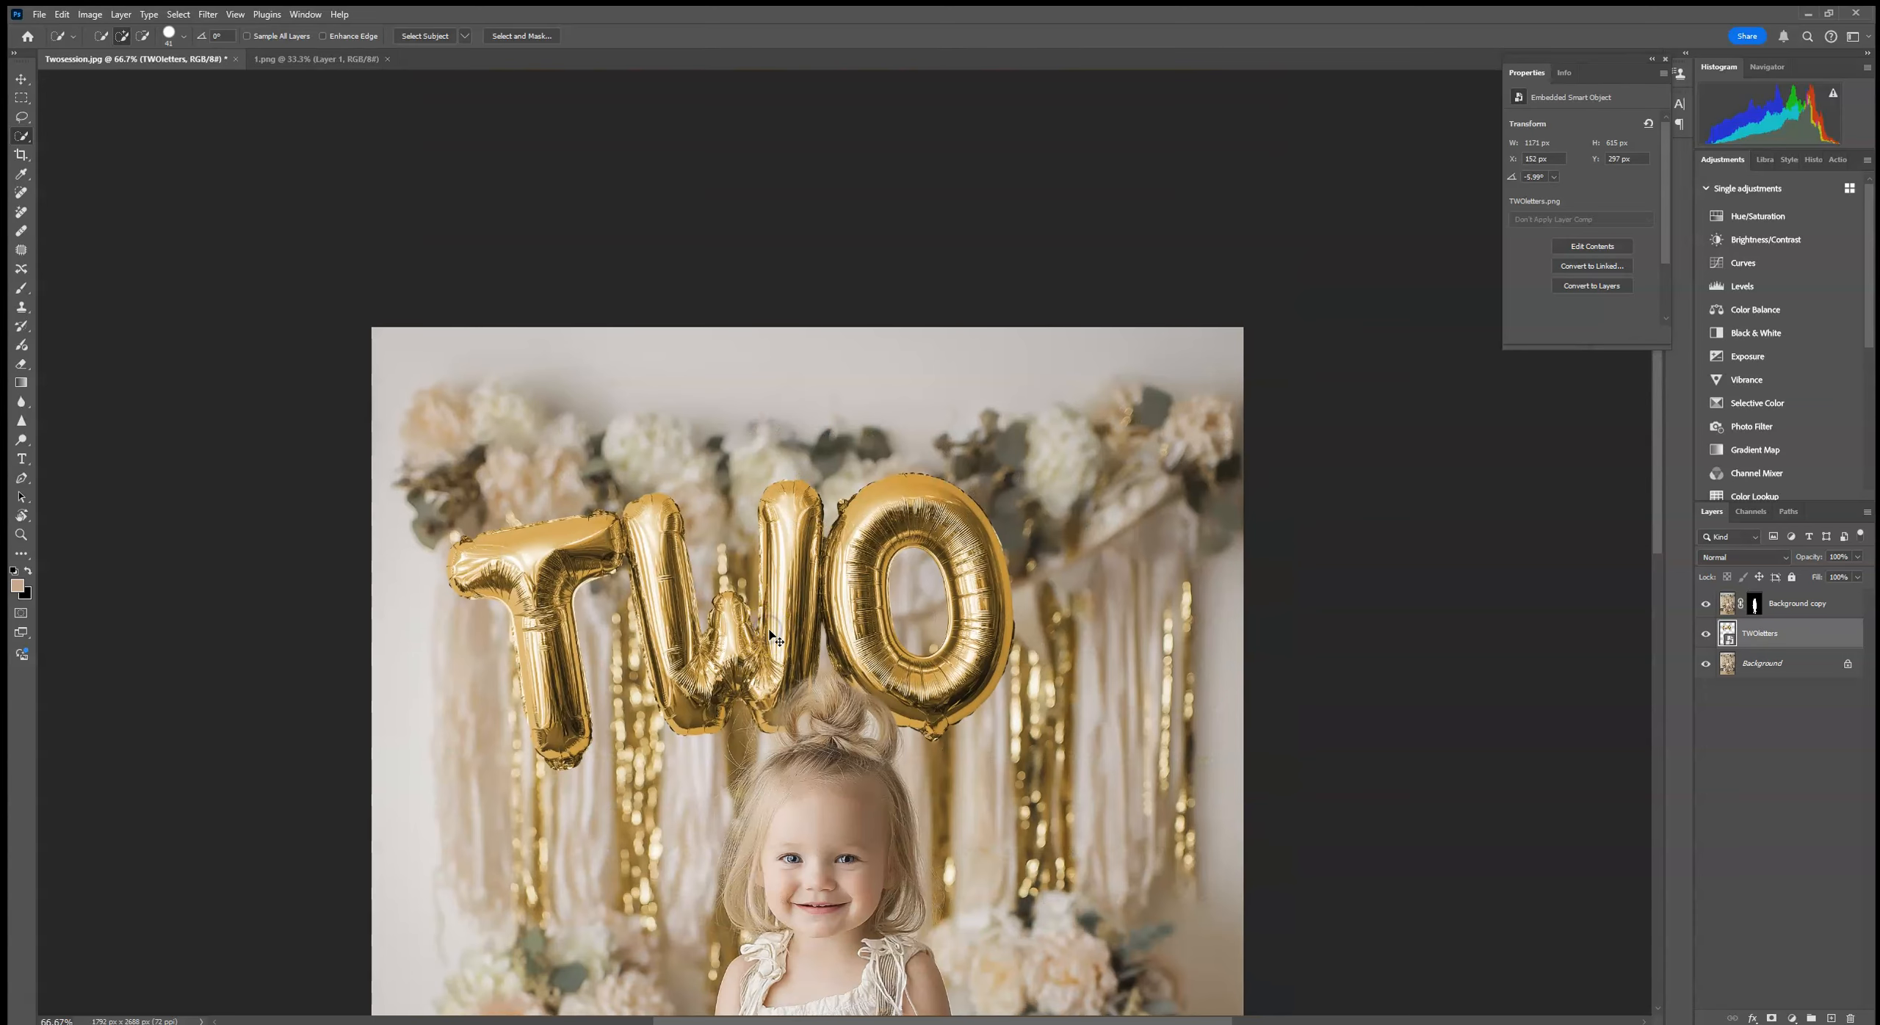
key("ctrl+plus")
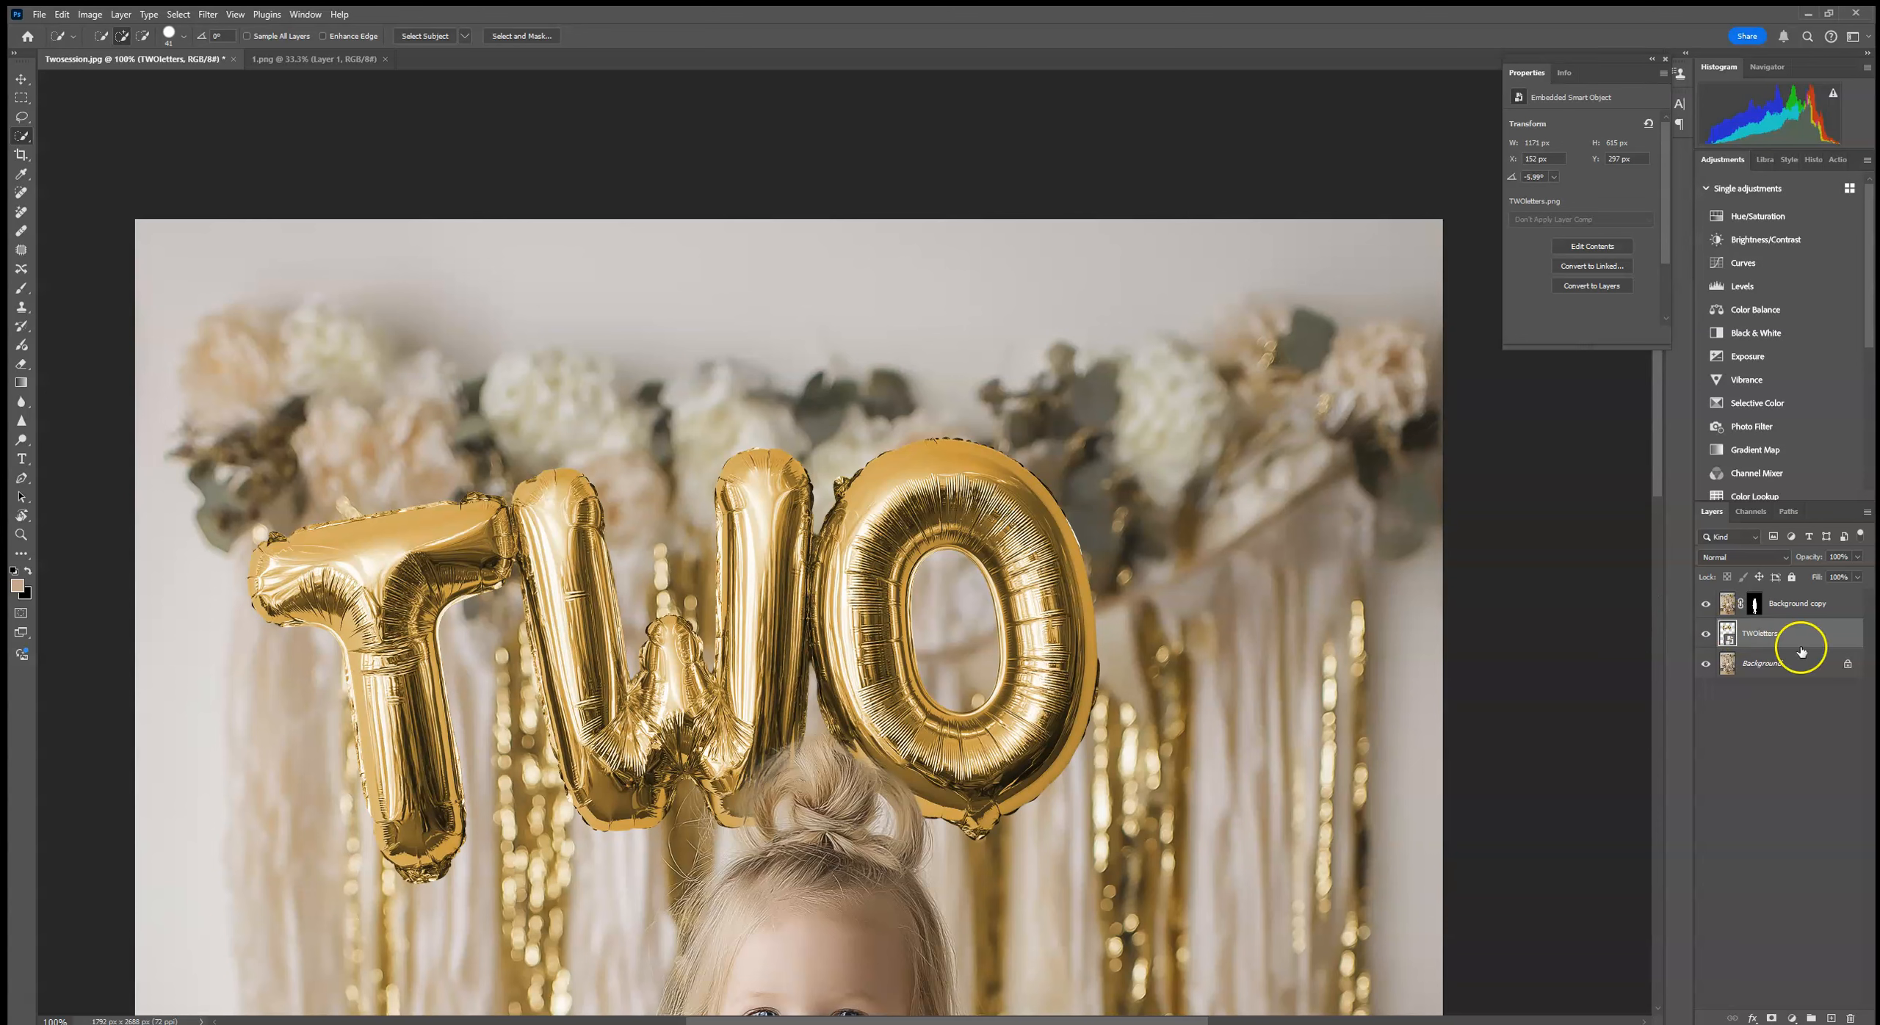
Step: Apply a Gaussian Blur with a 2.8 pixel radius to the TWOletters layer
left_click(207, 14)
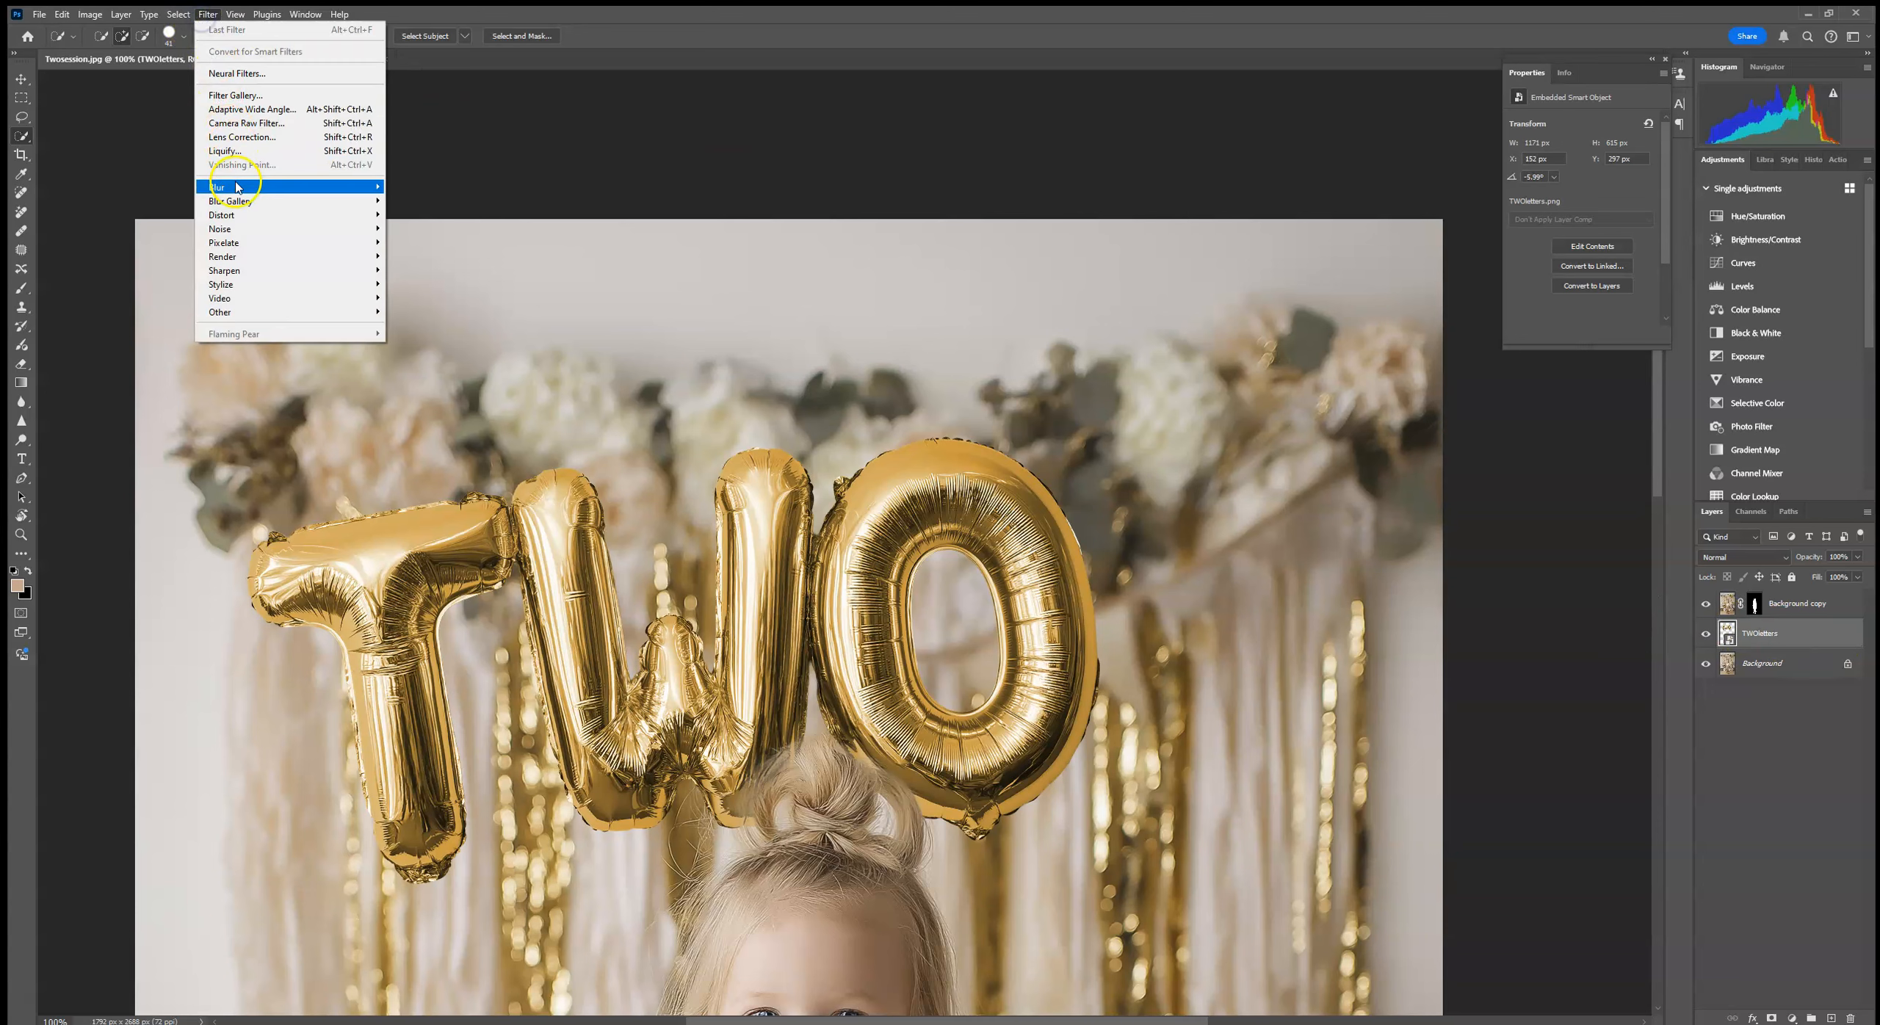
mouse_move(260, 187)
left_click(426, 241)
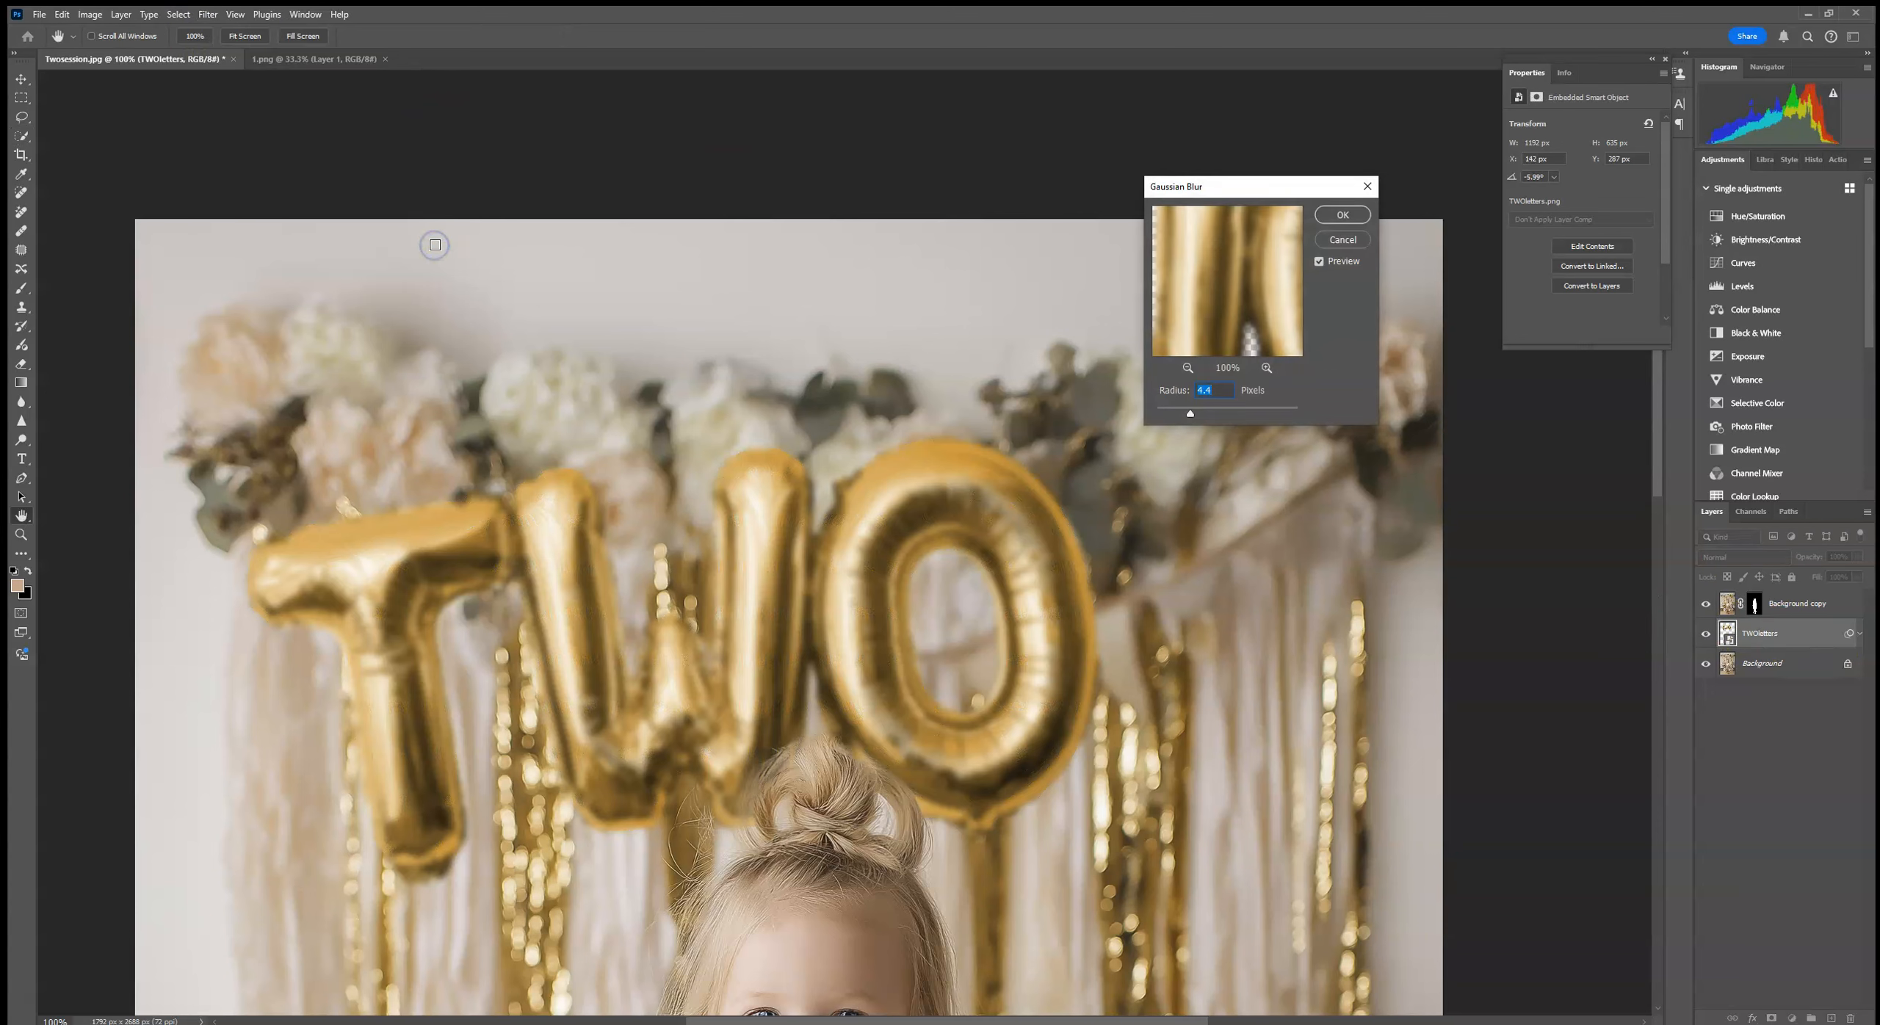
left_click_drag(1190, 415, 1181, 416)
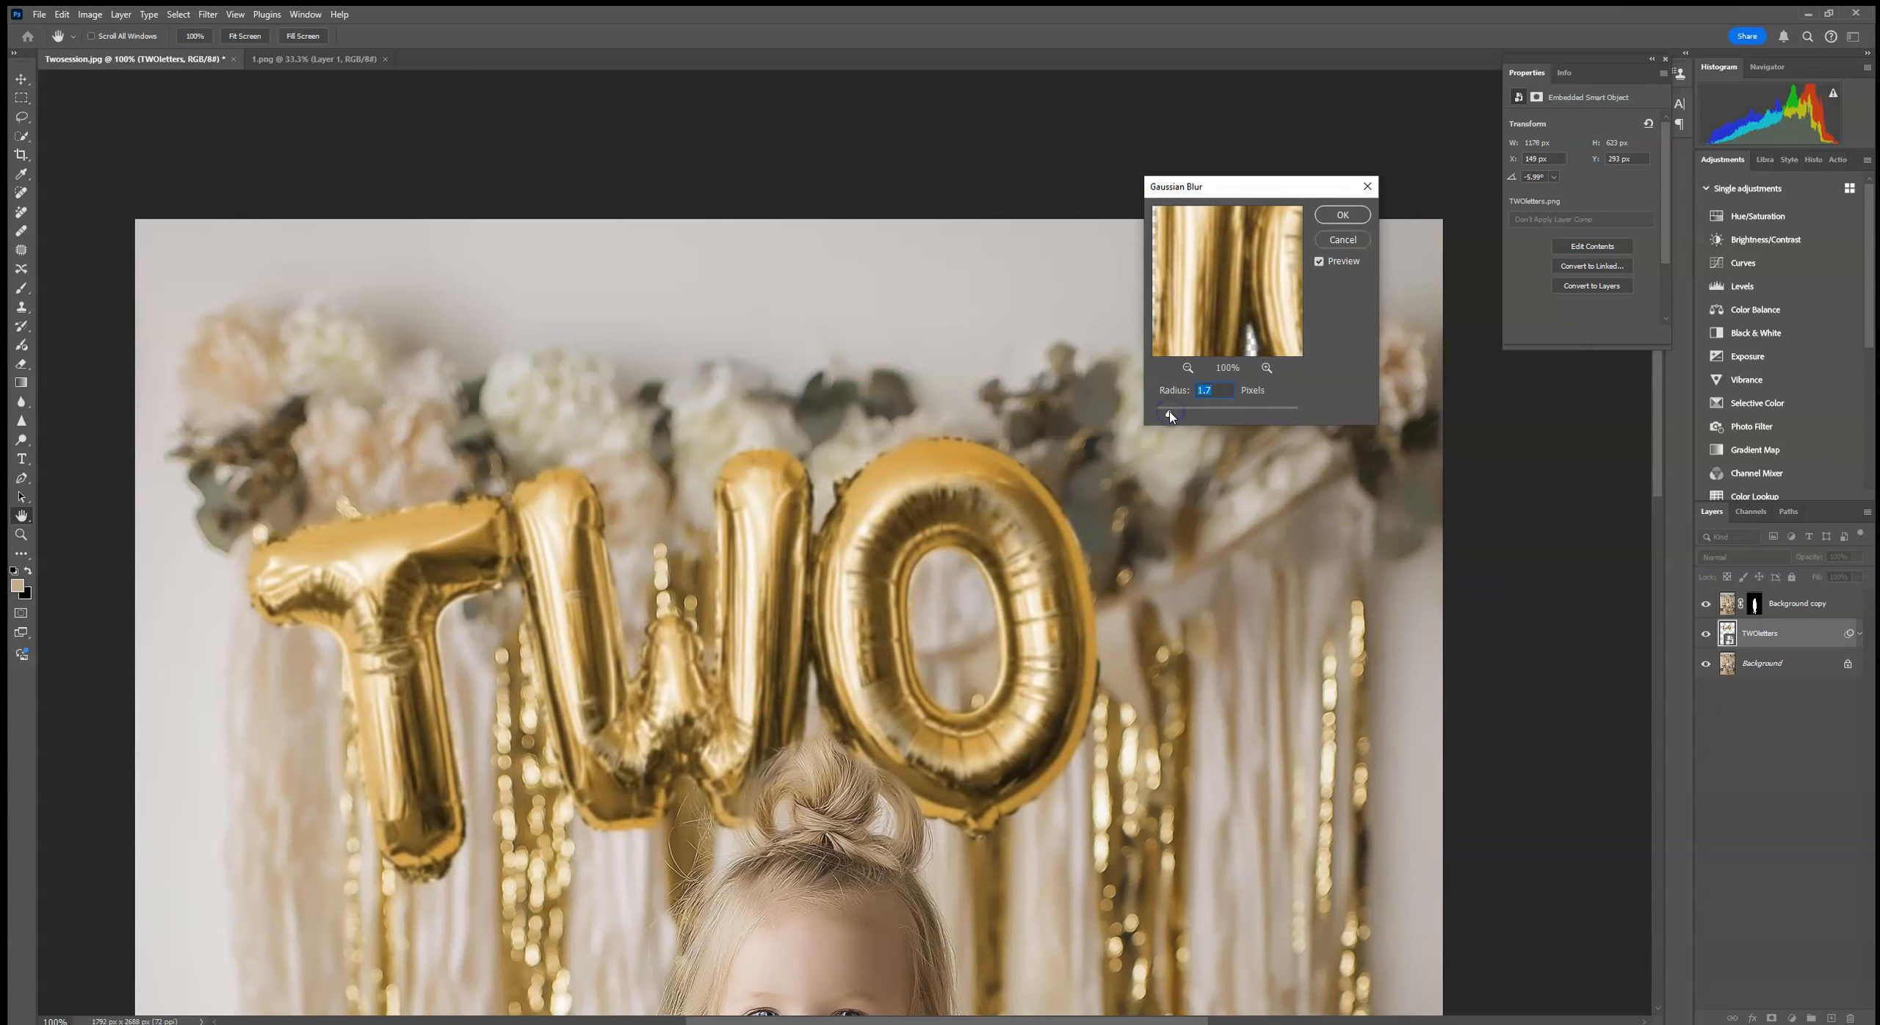
left_click_drag(1176, 416, 1179, 416)
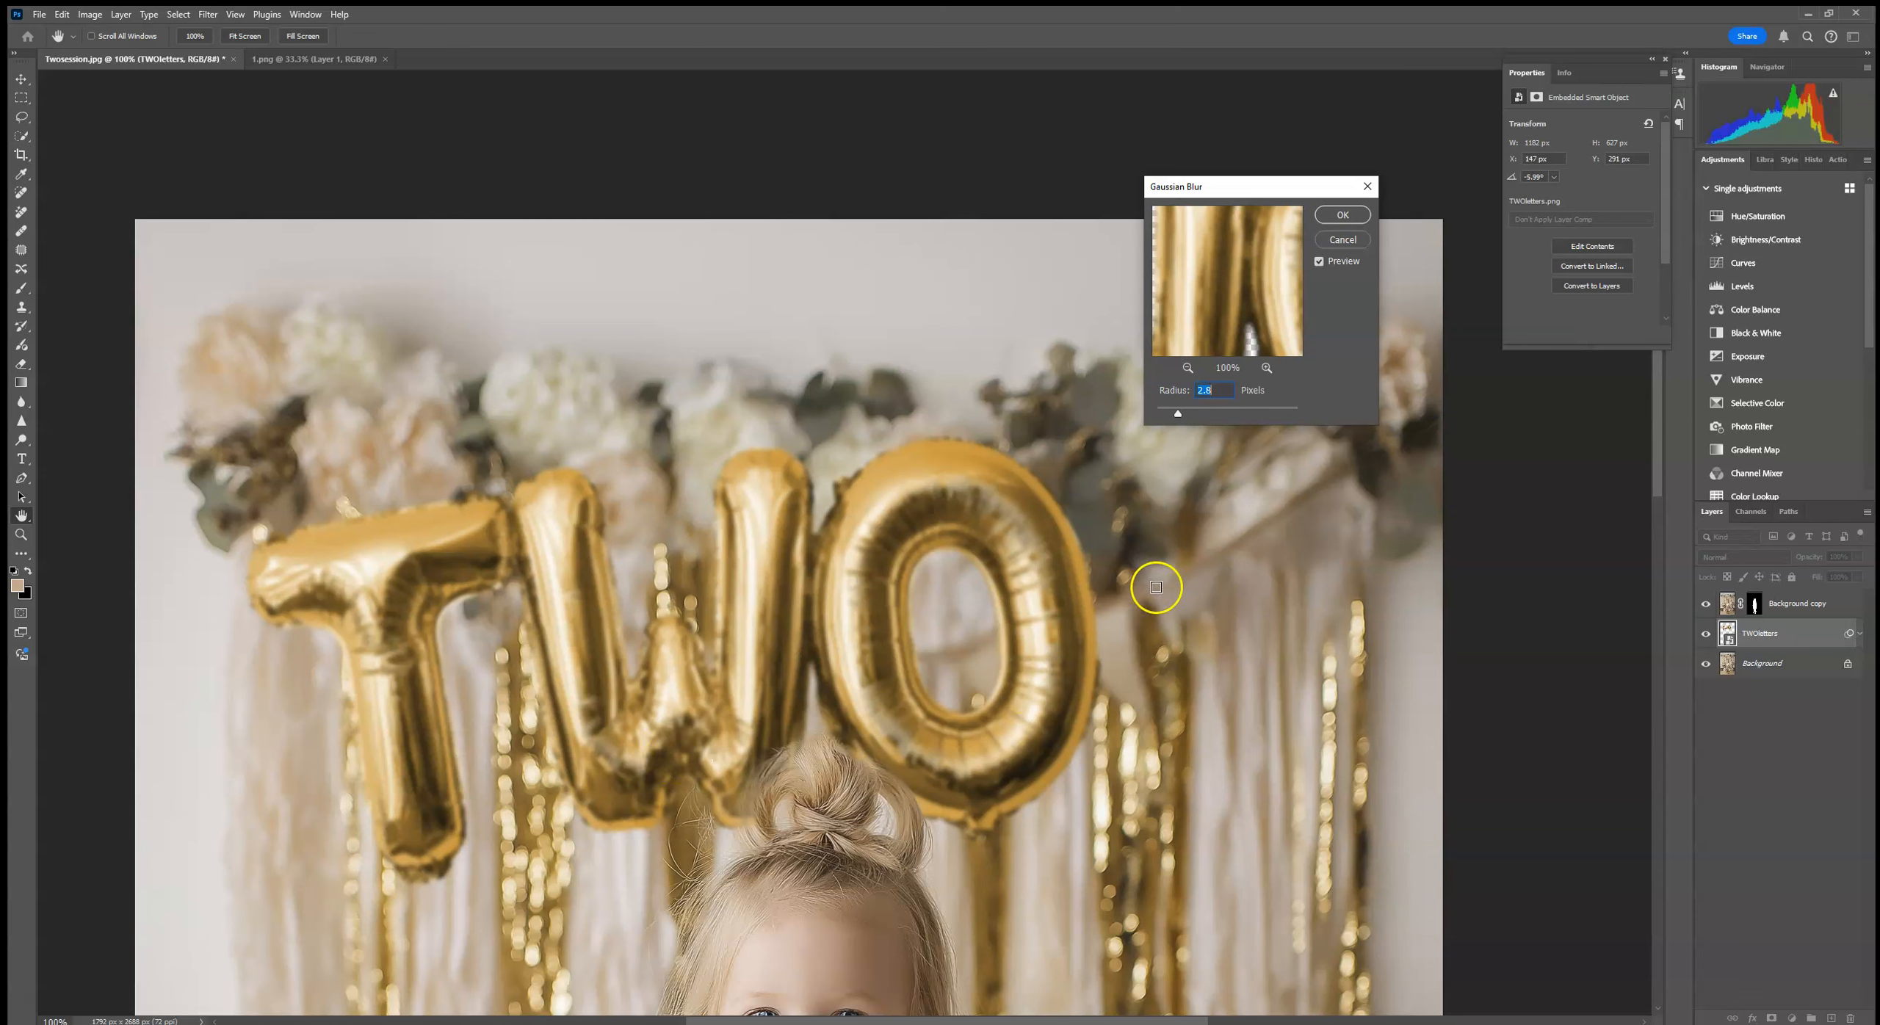
left_click(1342, 214)
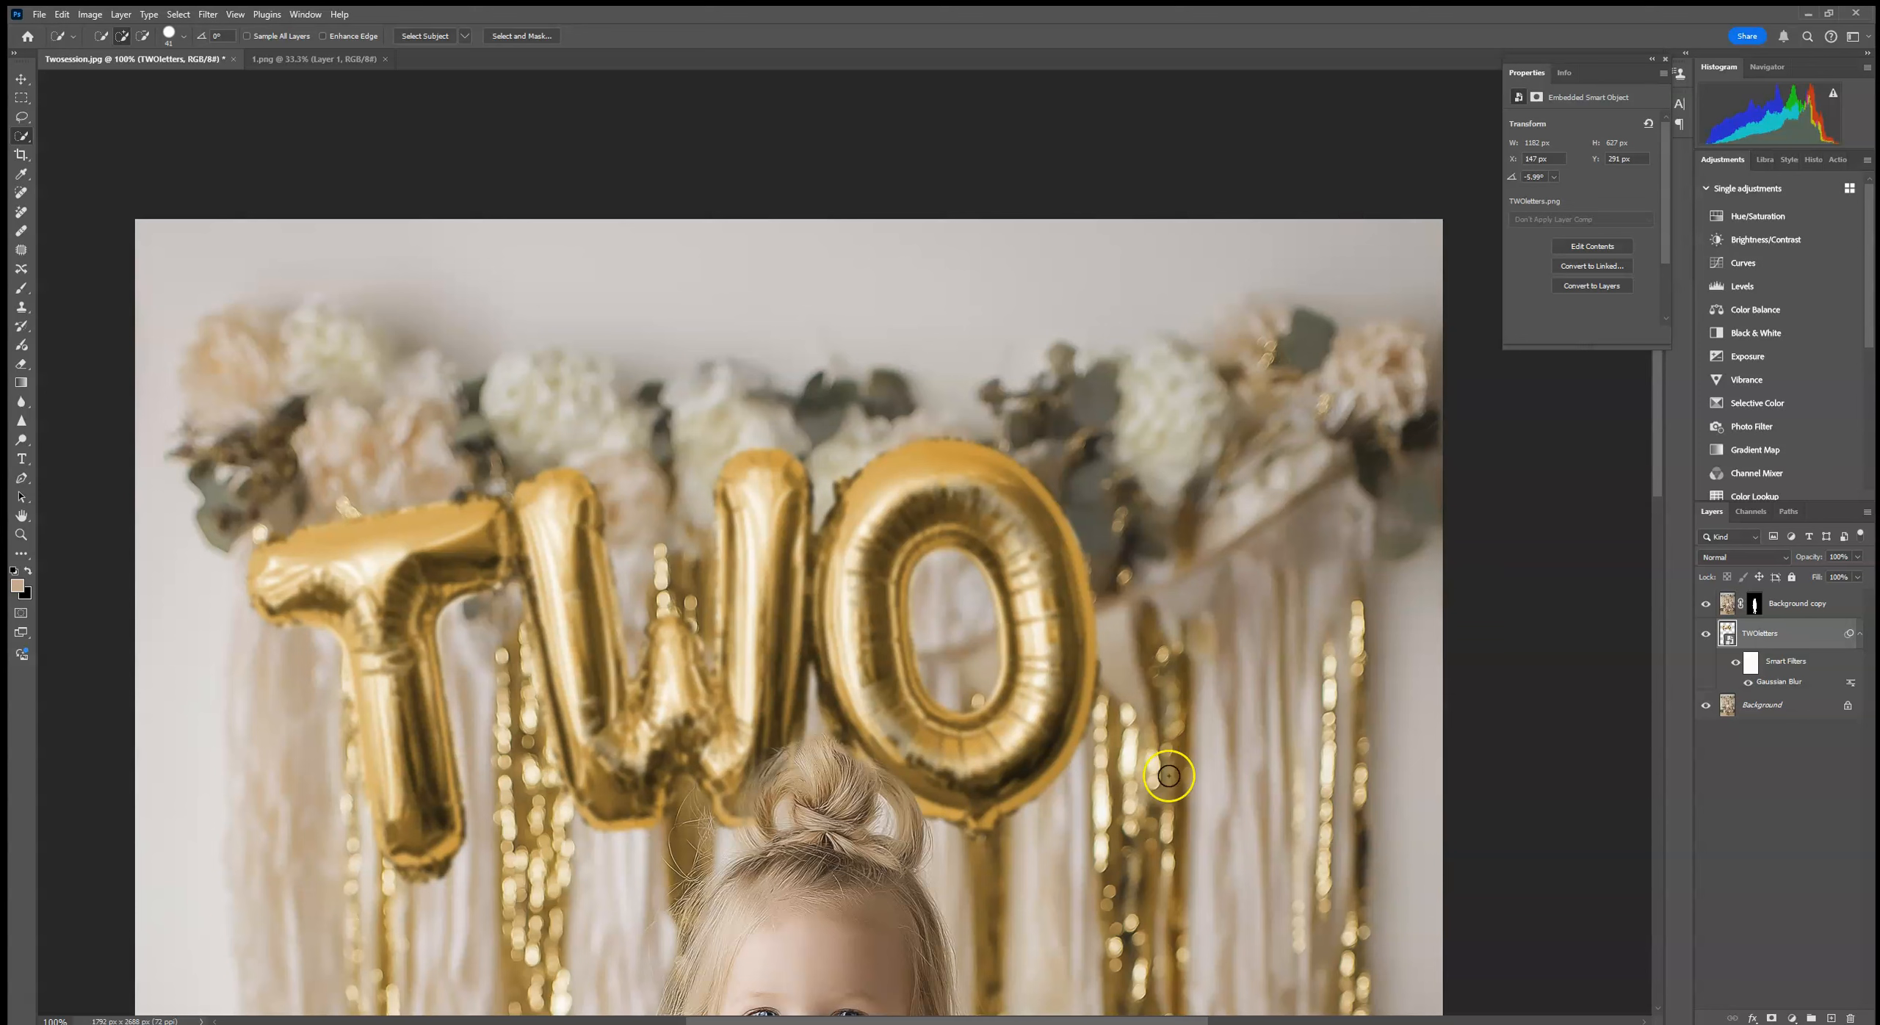
Step: Revert the document history to the Layer Order state, undoing the Gaussian Blur
left_click(208, 14)
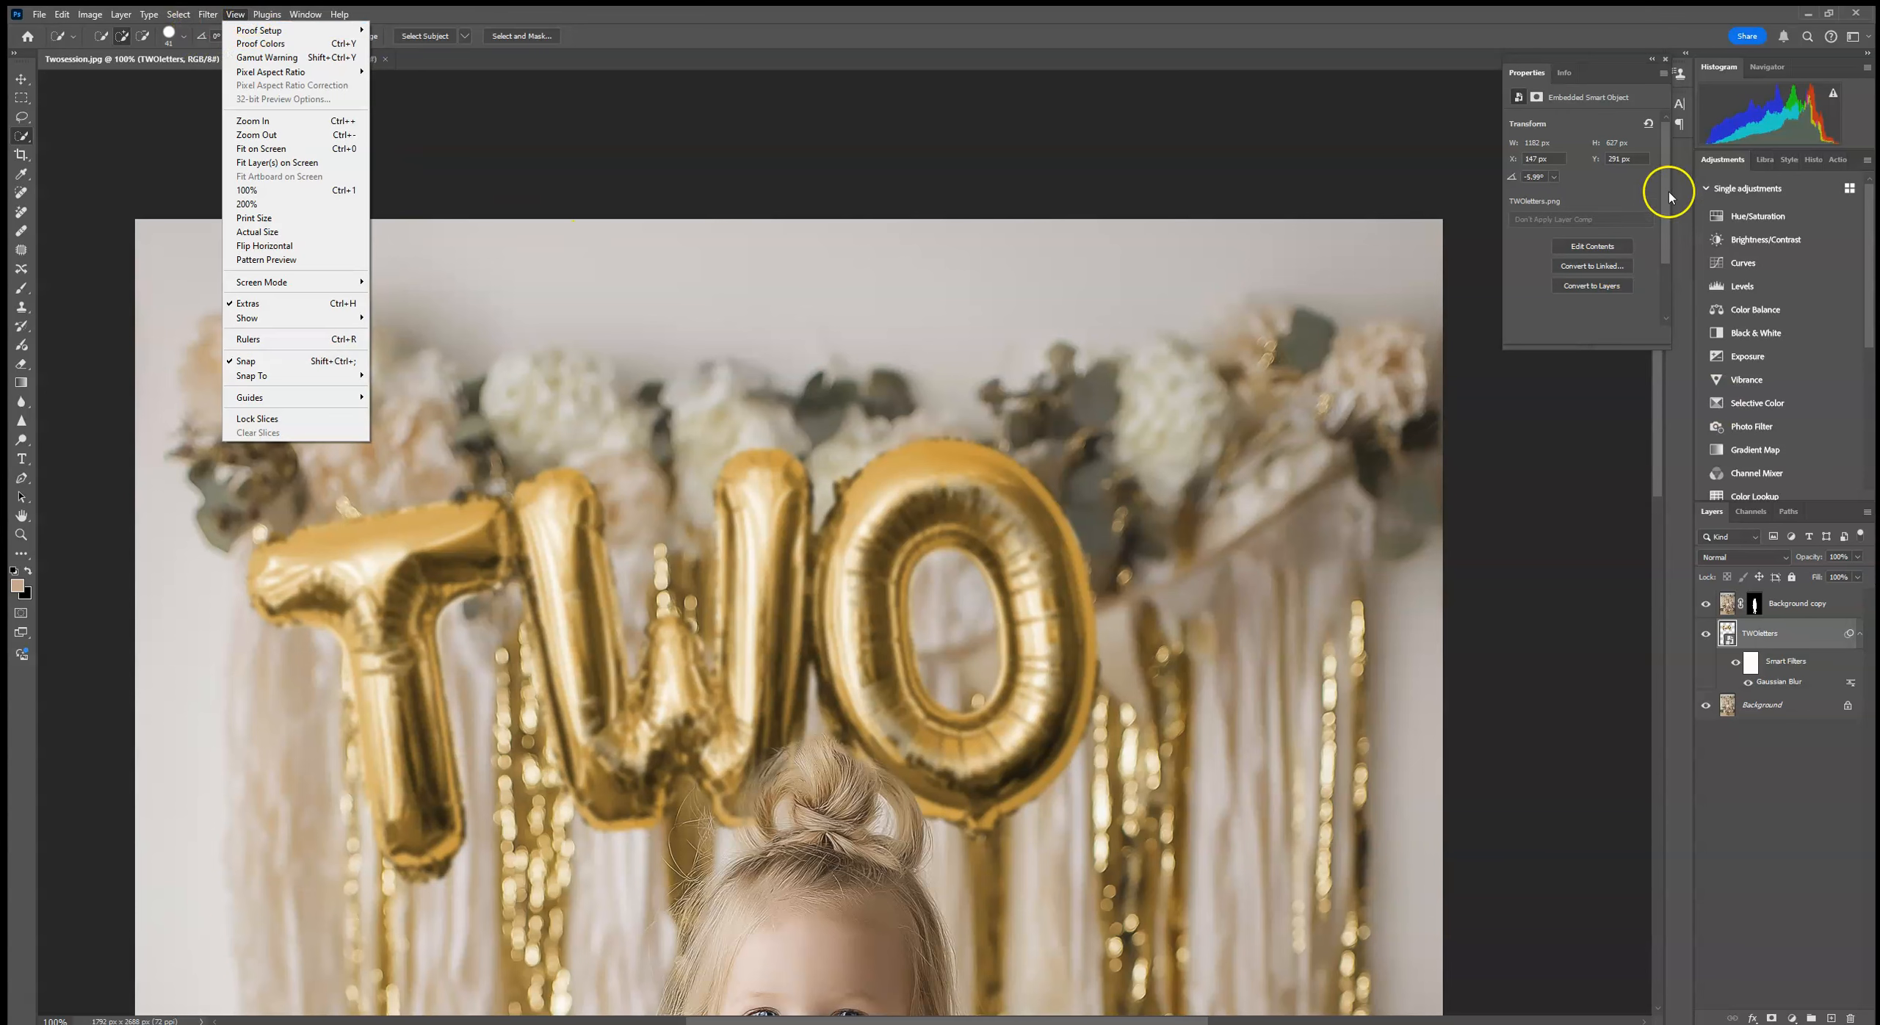
left_click(1823, 159)
left_click(1798, 160)
left_click(1762, 457)
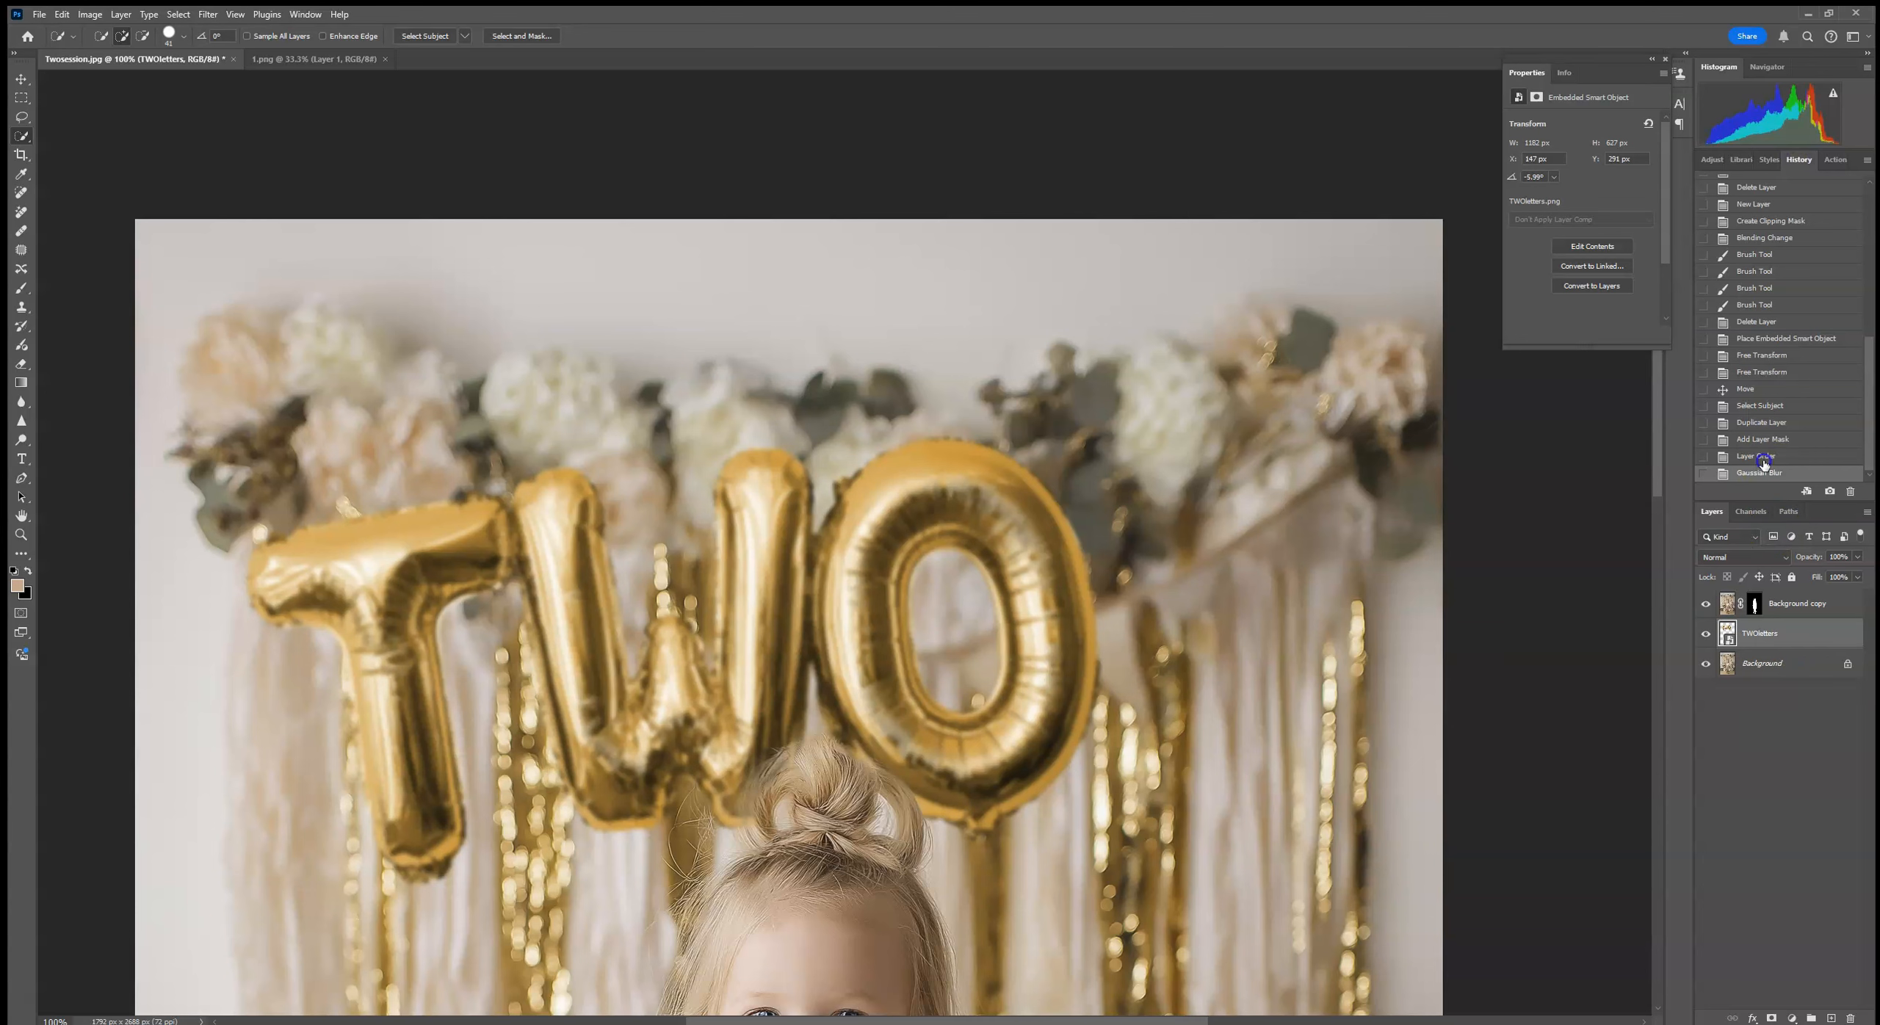
Step: Turn on Lens Blur in the Camera Raw filter for the TWOletters layer and shift its focus range toward the far end
left_click(208, 14)
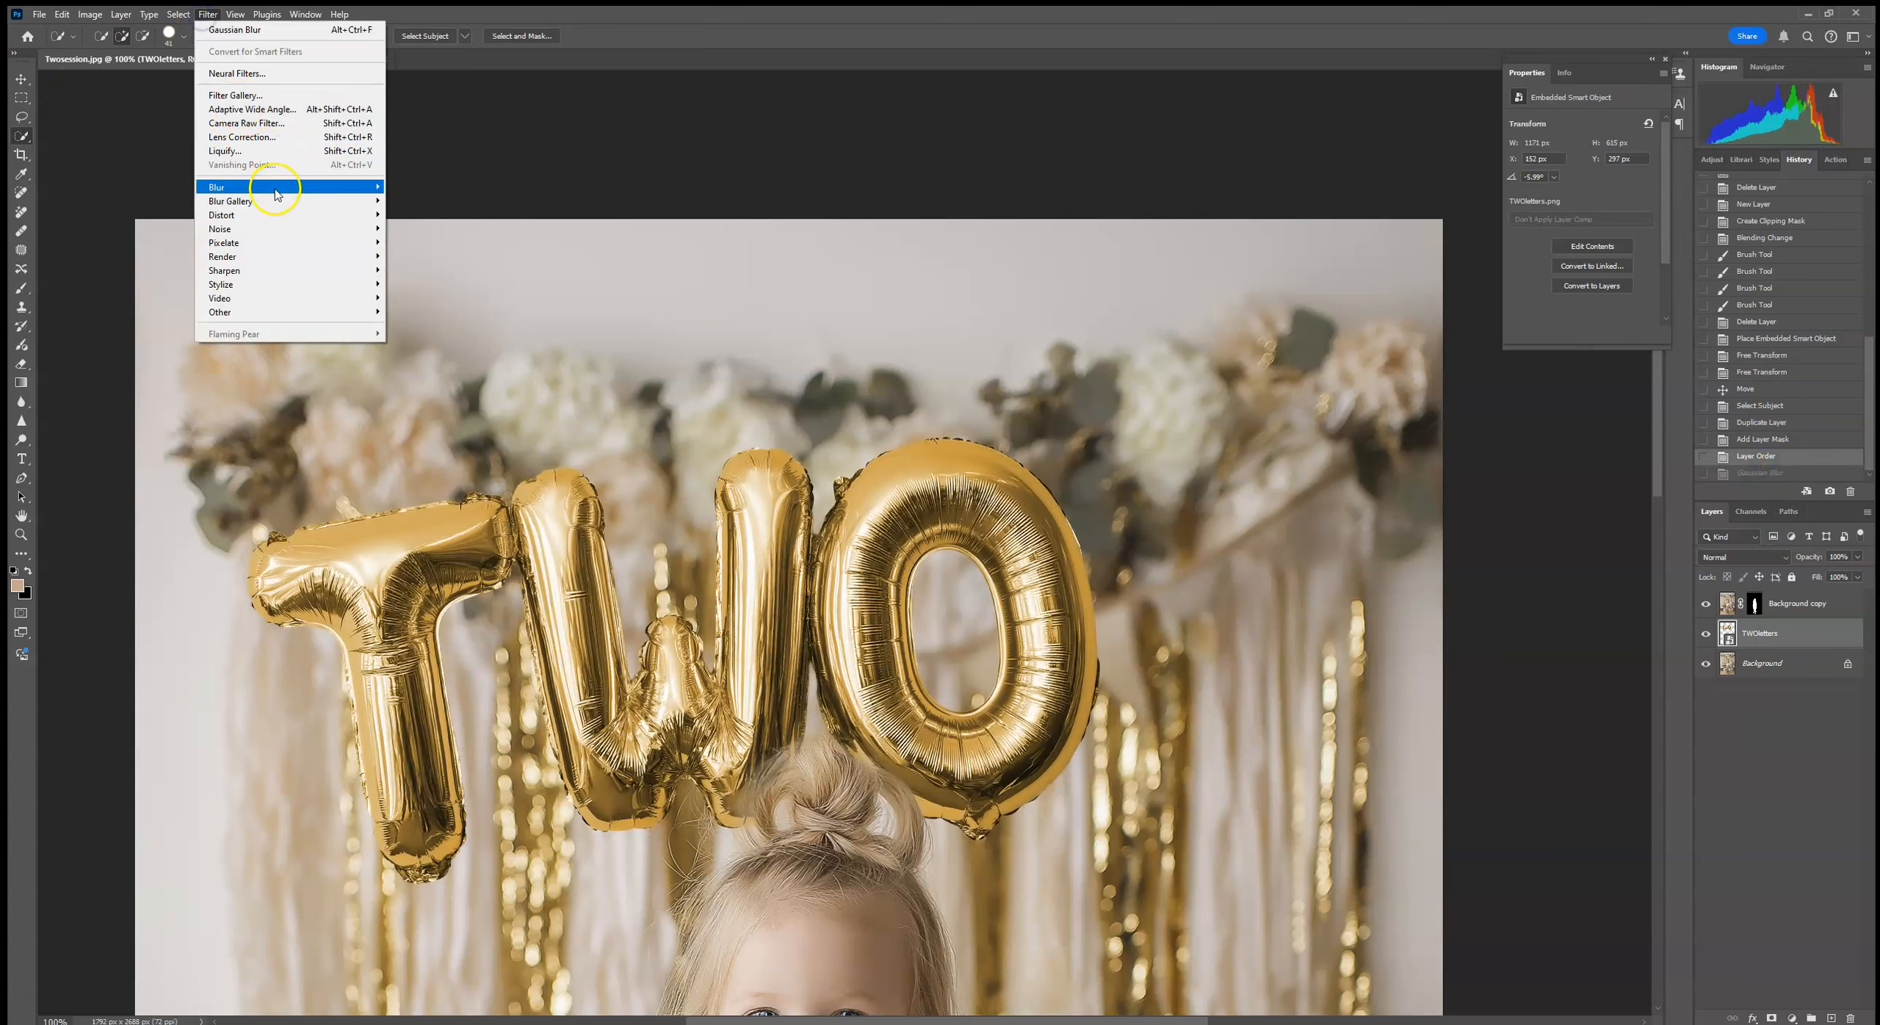
left_click(264, 138)
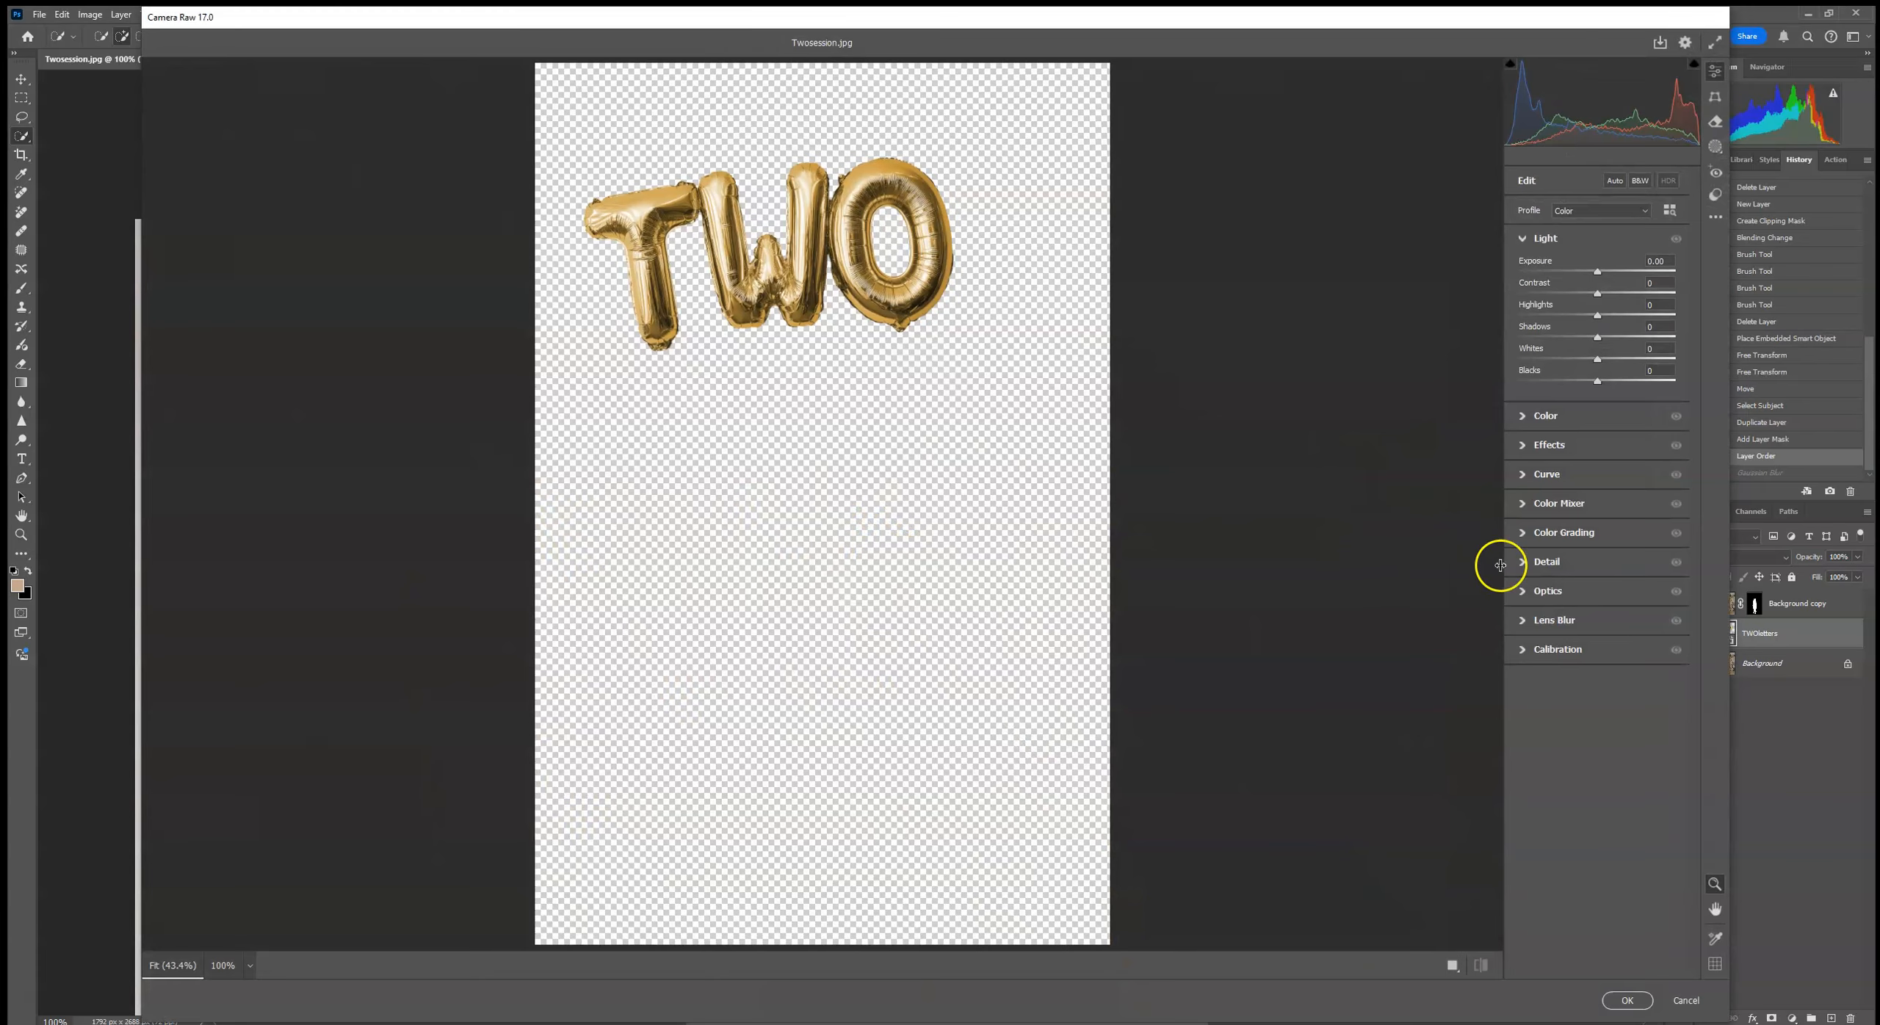
left_click(1533, 622)
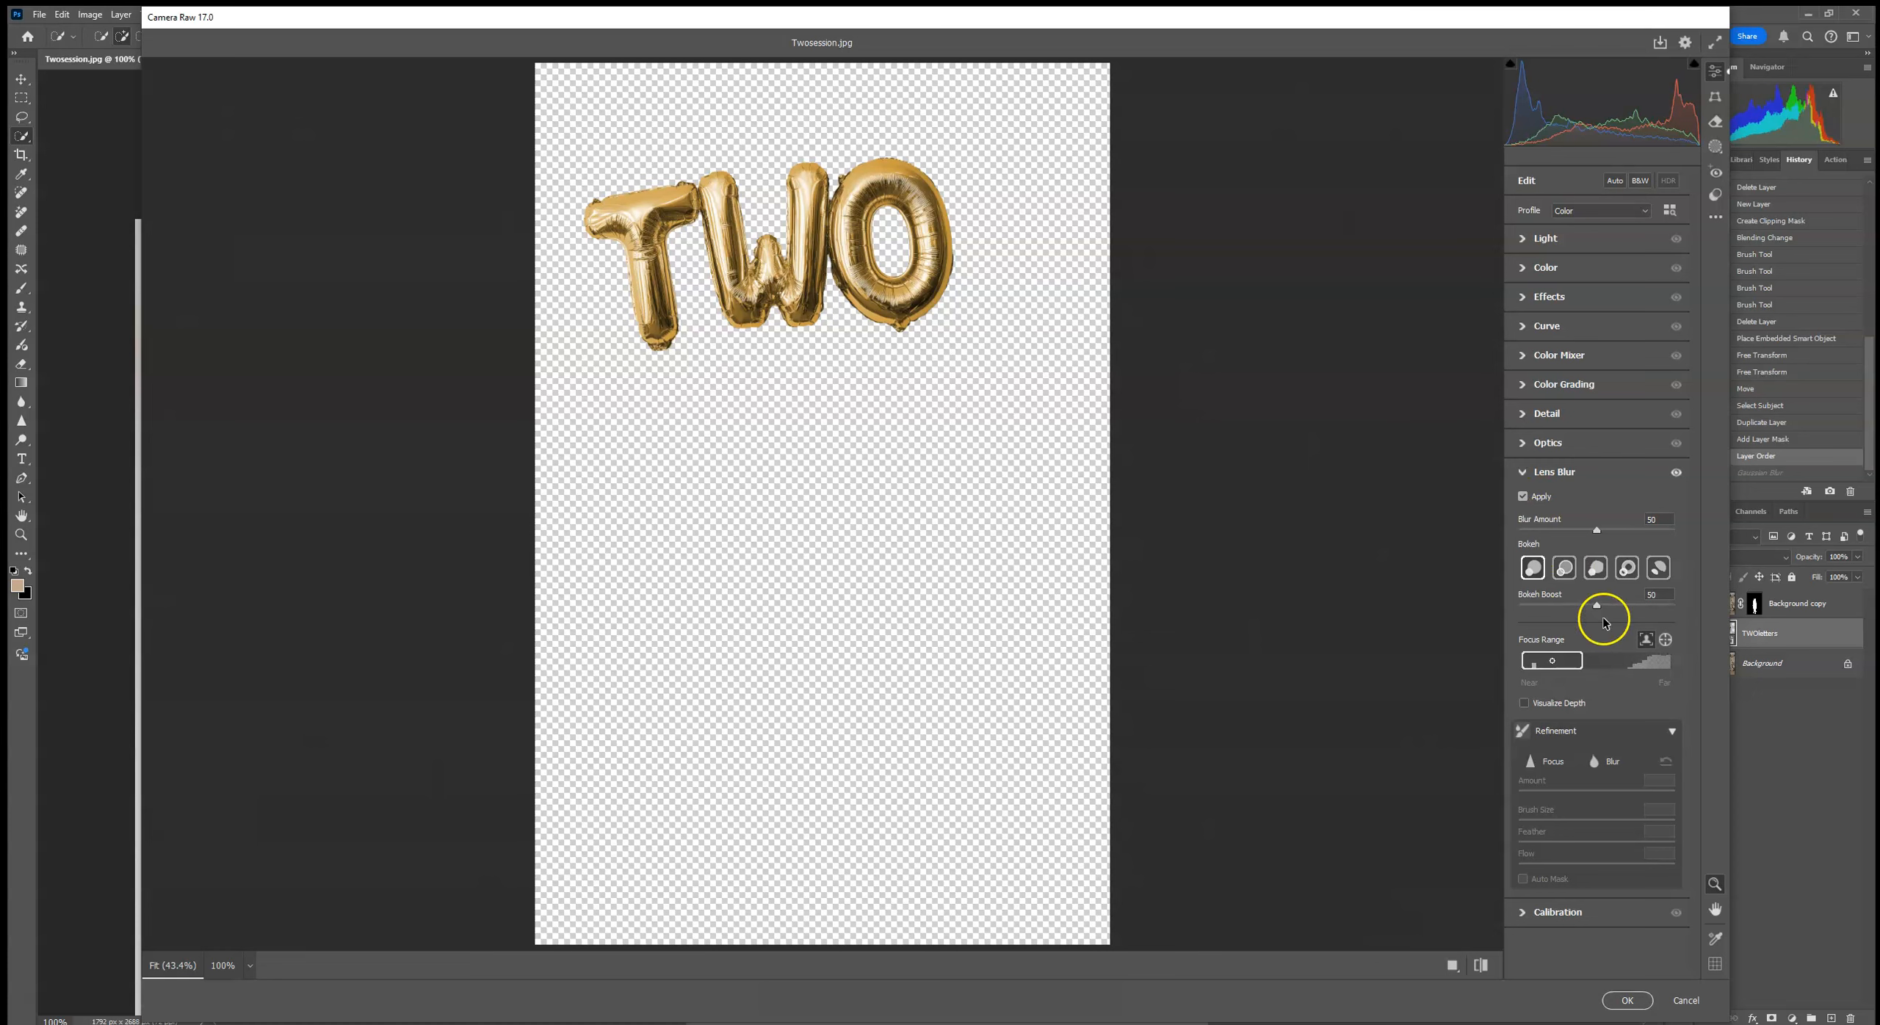
left_click(1585, 661)
left_click_drag(1496, 666, 1707, 651)
mouse_move(1528, 666)
left_mouse_down()
mouse_move(1573, 656)
mouse_move(1556, 656)
left_mouse_up()
Step: Choose the Bubble bokeh shape for the Lens Blur and apply the Camera Raw filter to the balloon letters
left_click(1565, 568)
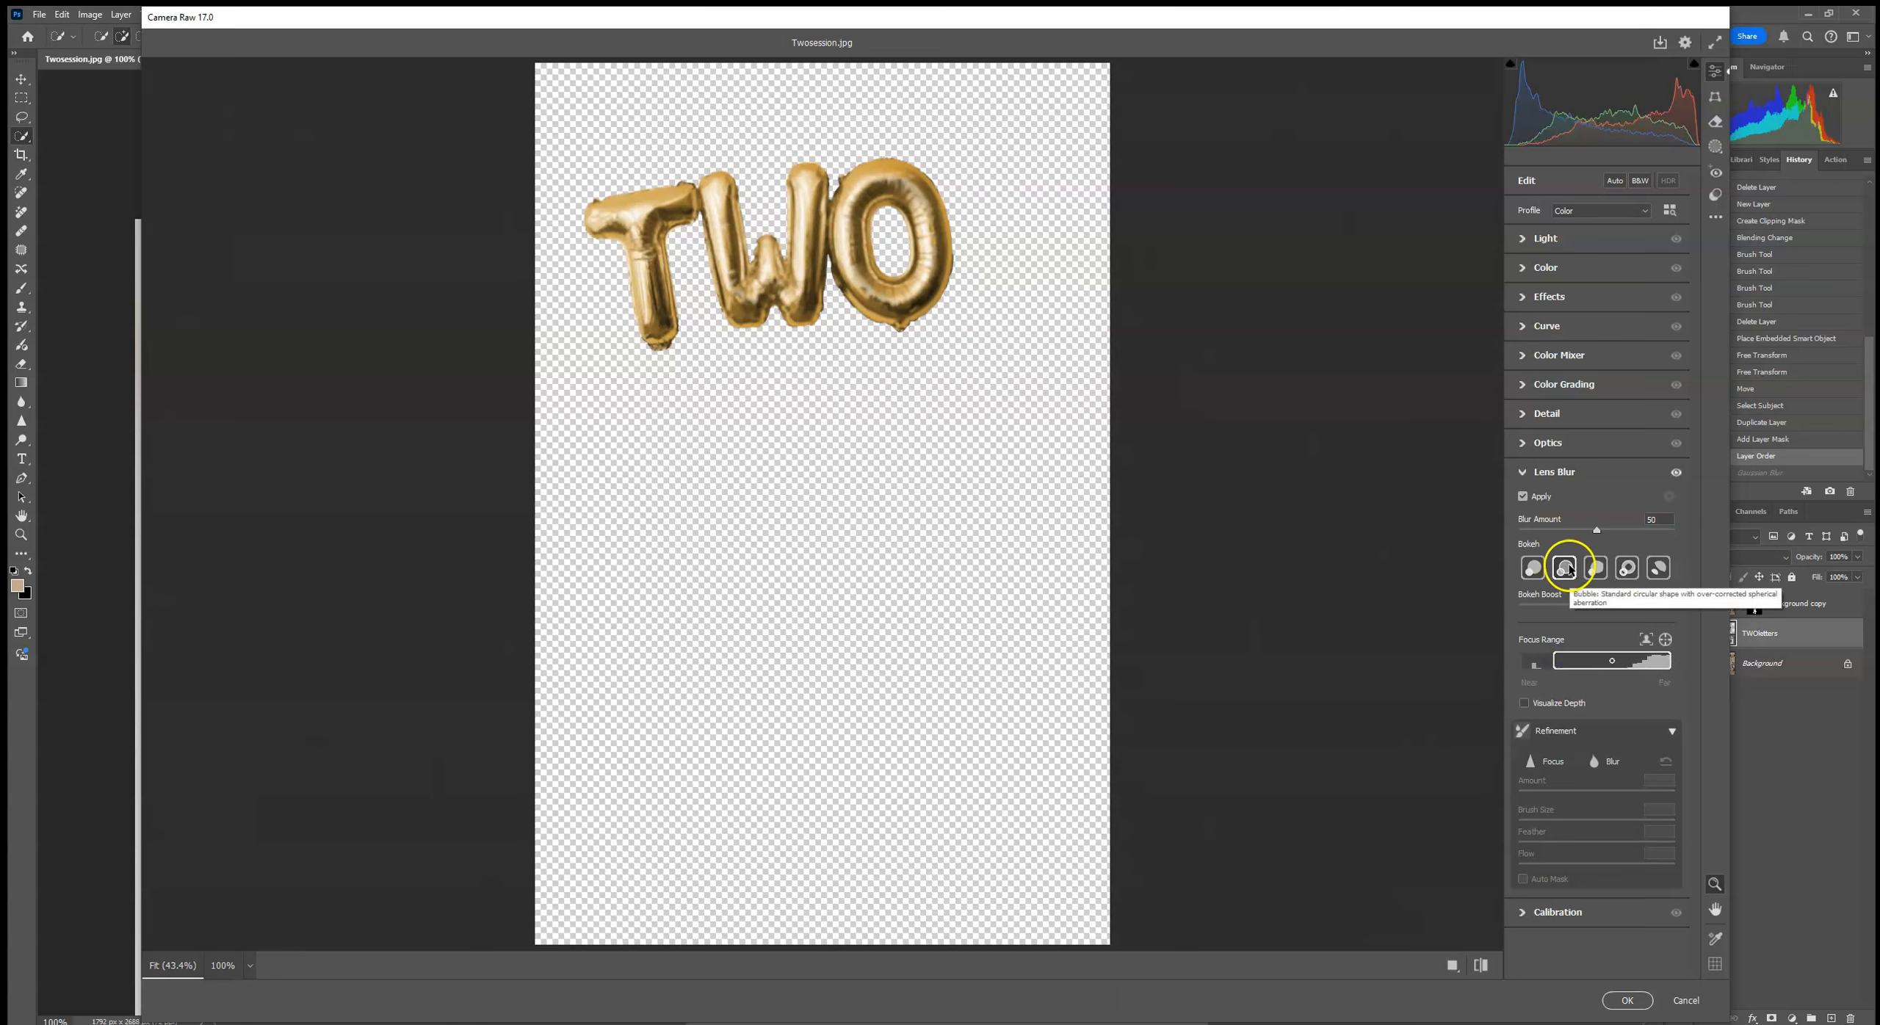
left_click(1663, 570)
left_click(1566, 568)
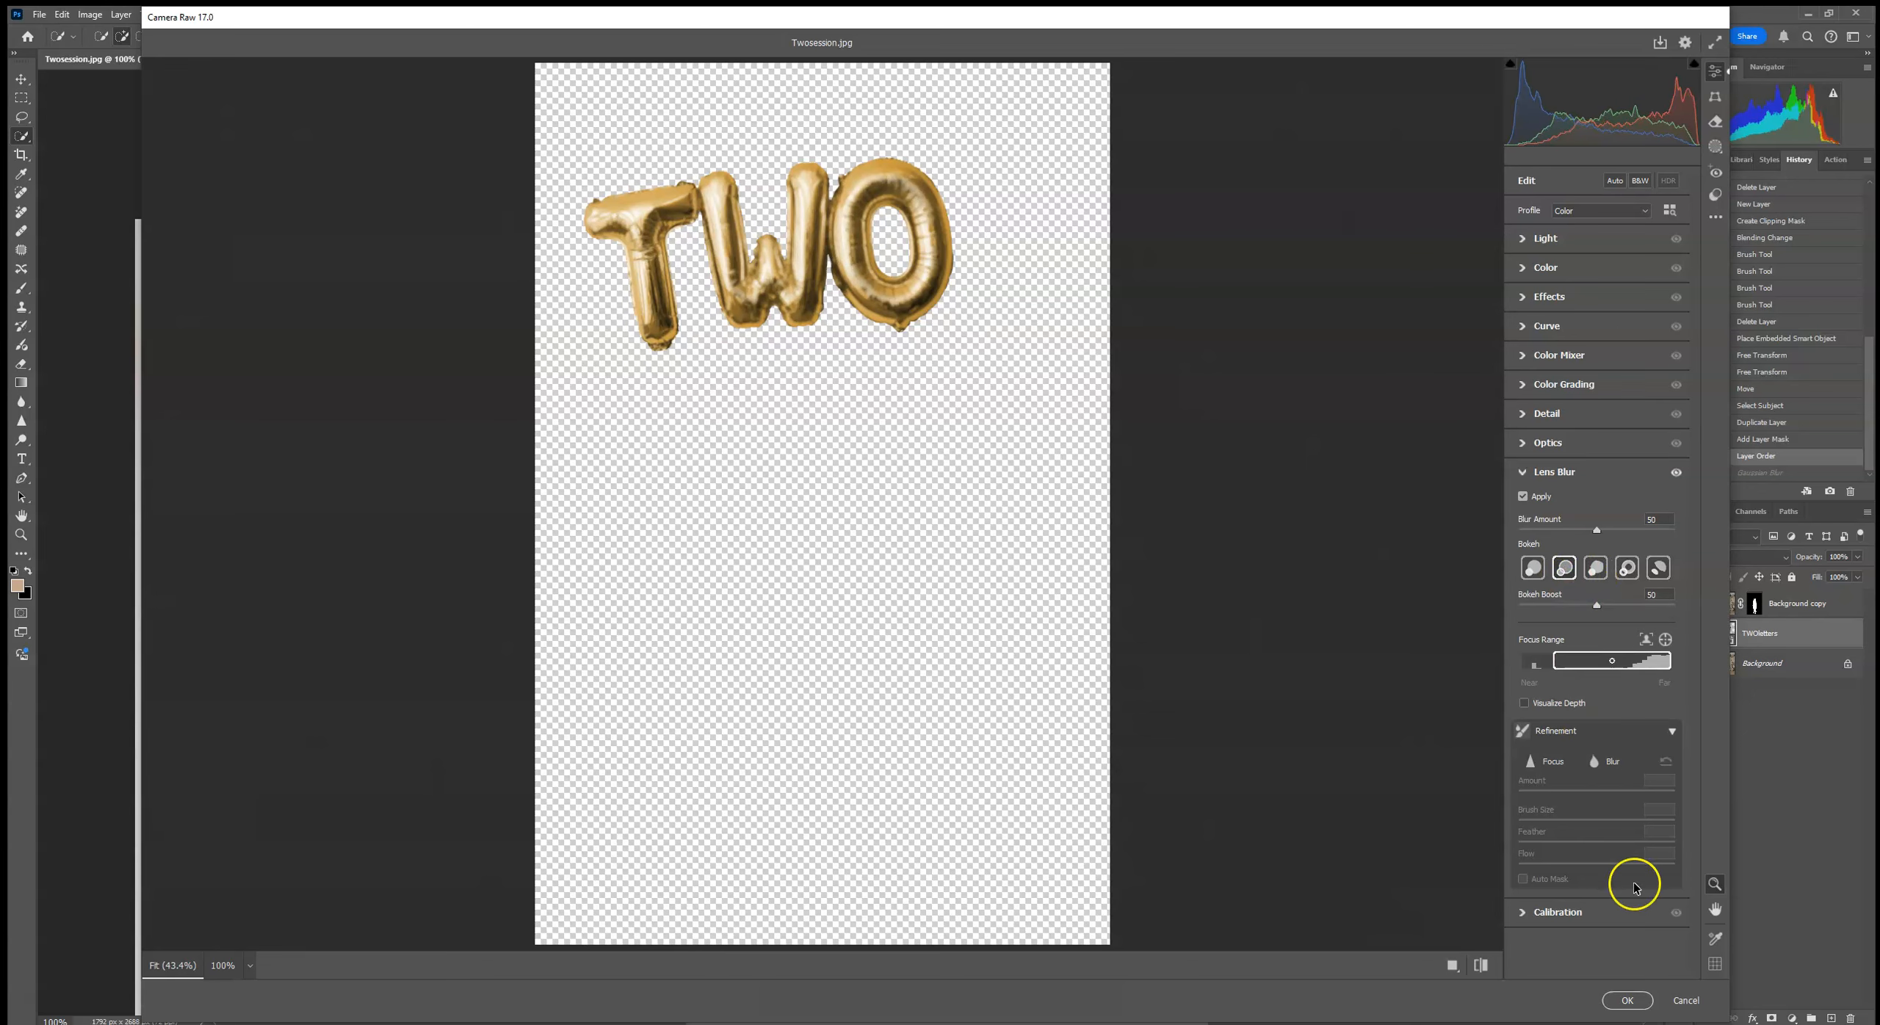
left_click(1628, 1001)
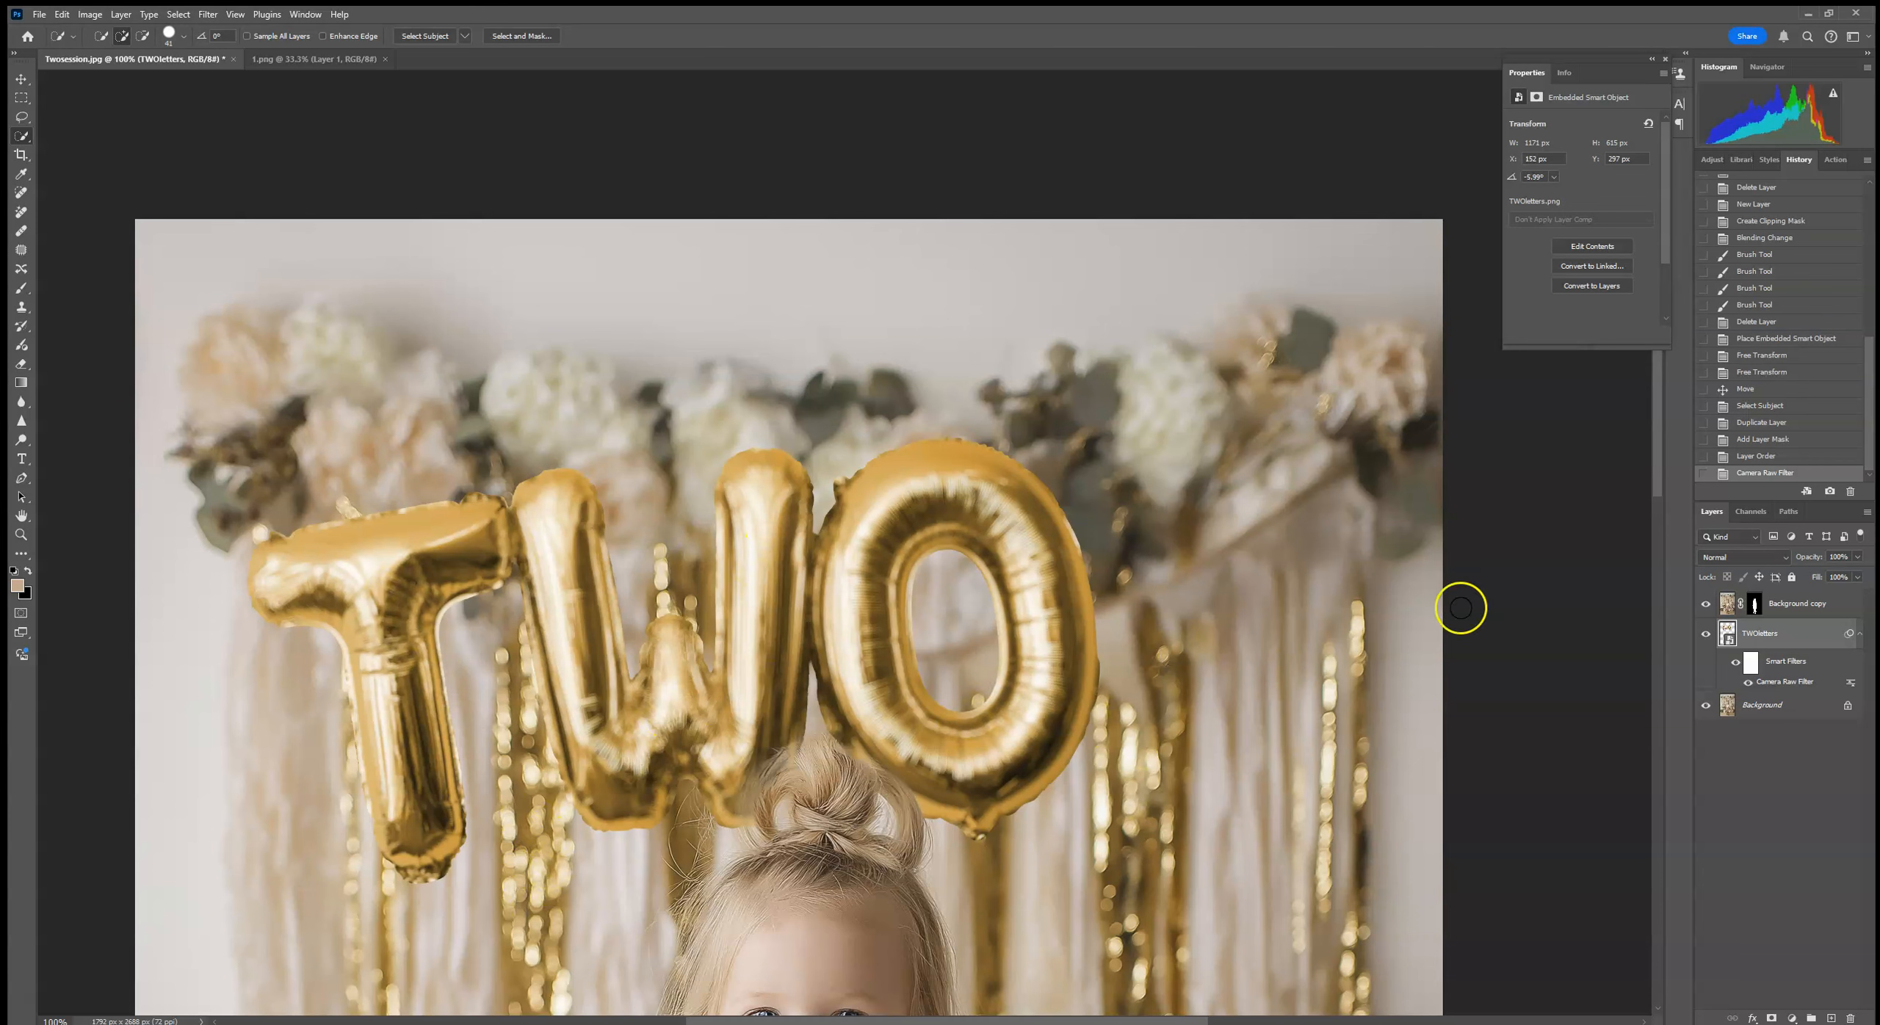
Step: Add a Gaussian Blur with a 1.8 pixel radius to the TWOletters layer on top of the Camera Raw filter
left_click(208, 15)
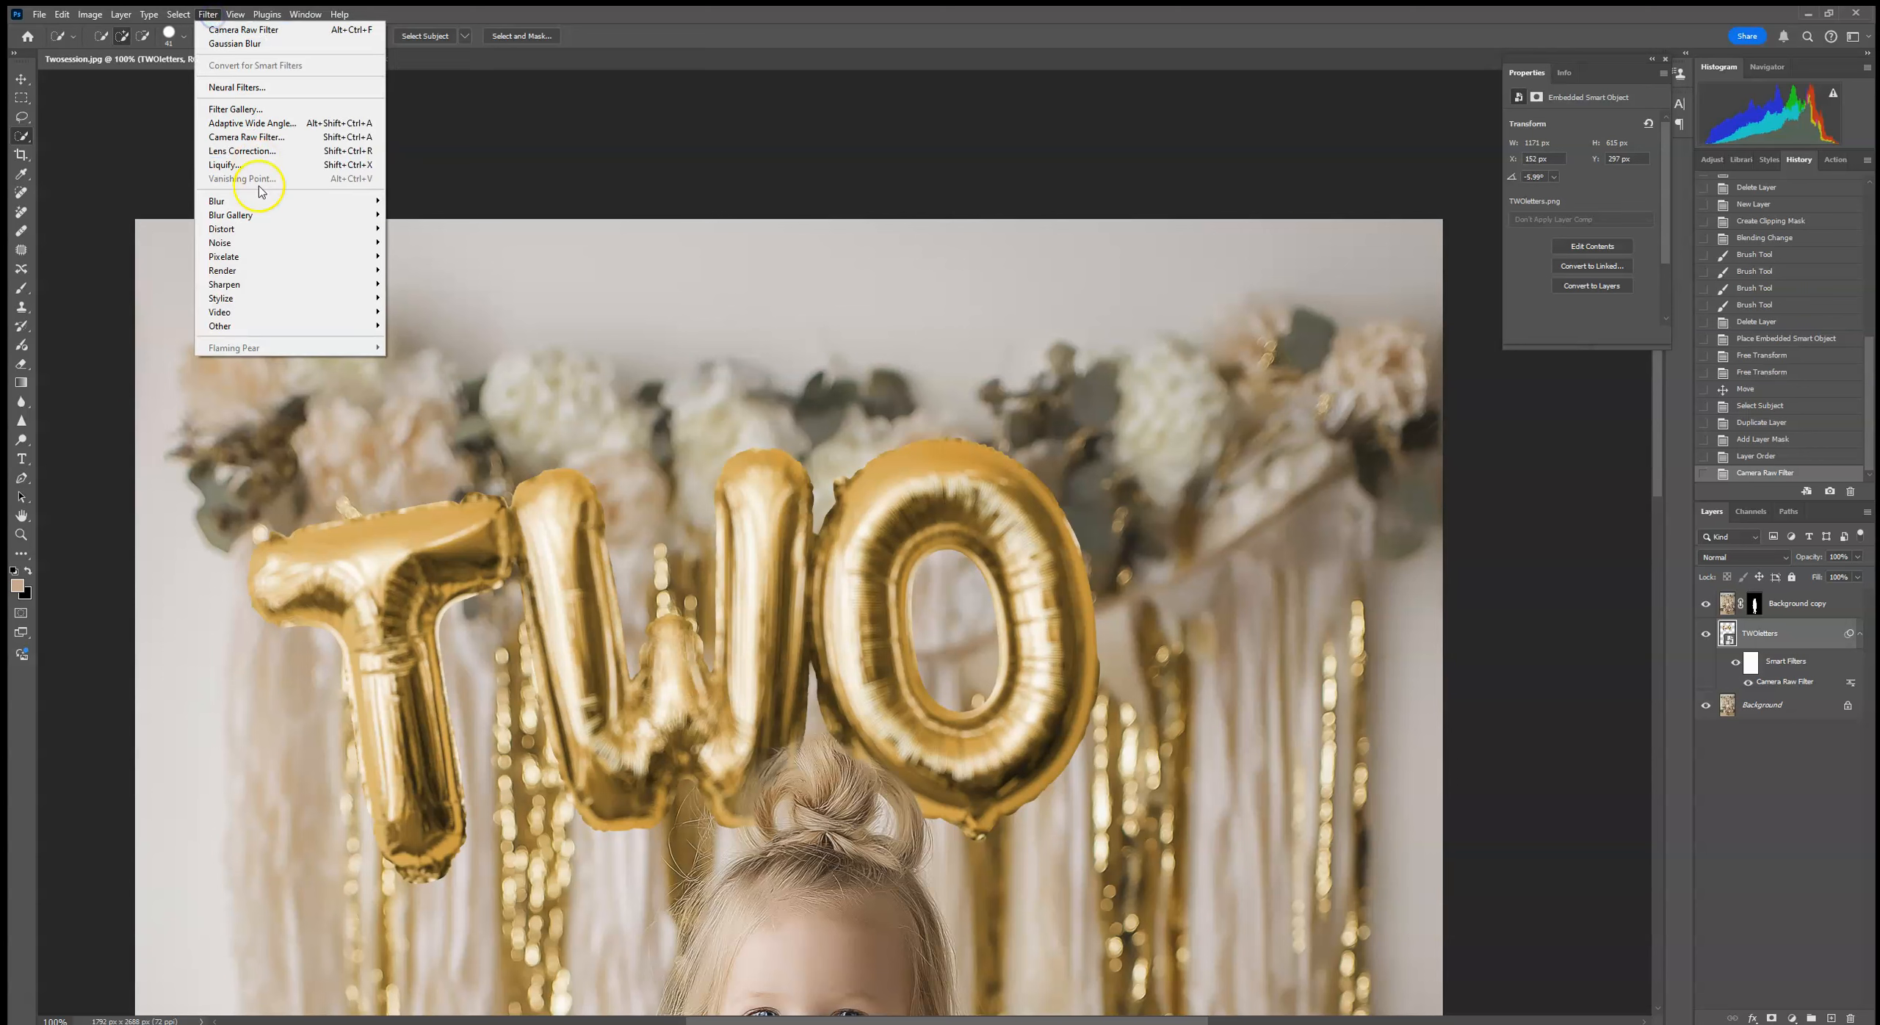
mouse_move(257, 202)
left_click(395, 256)
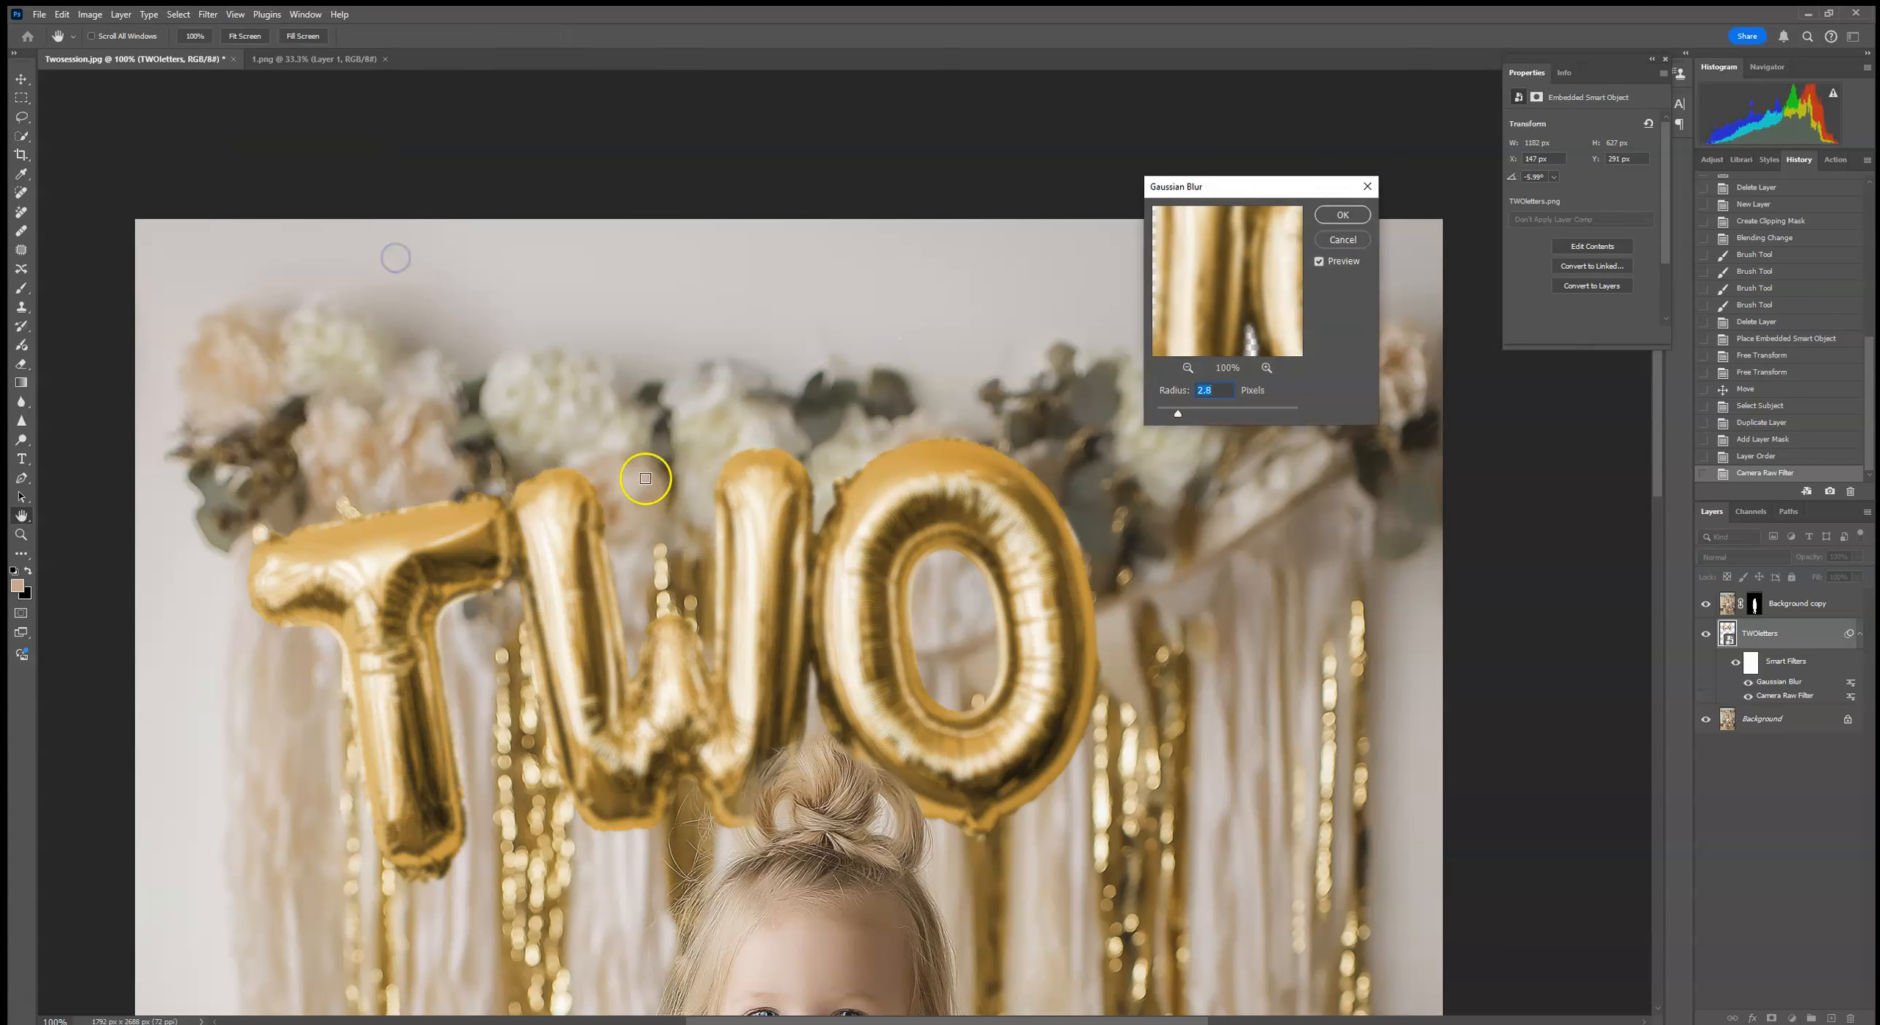
left_click(1175, 410)
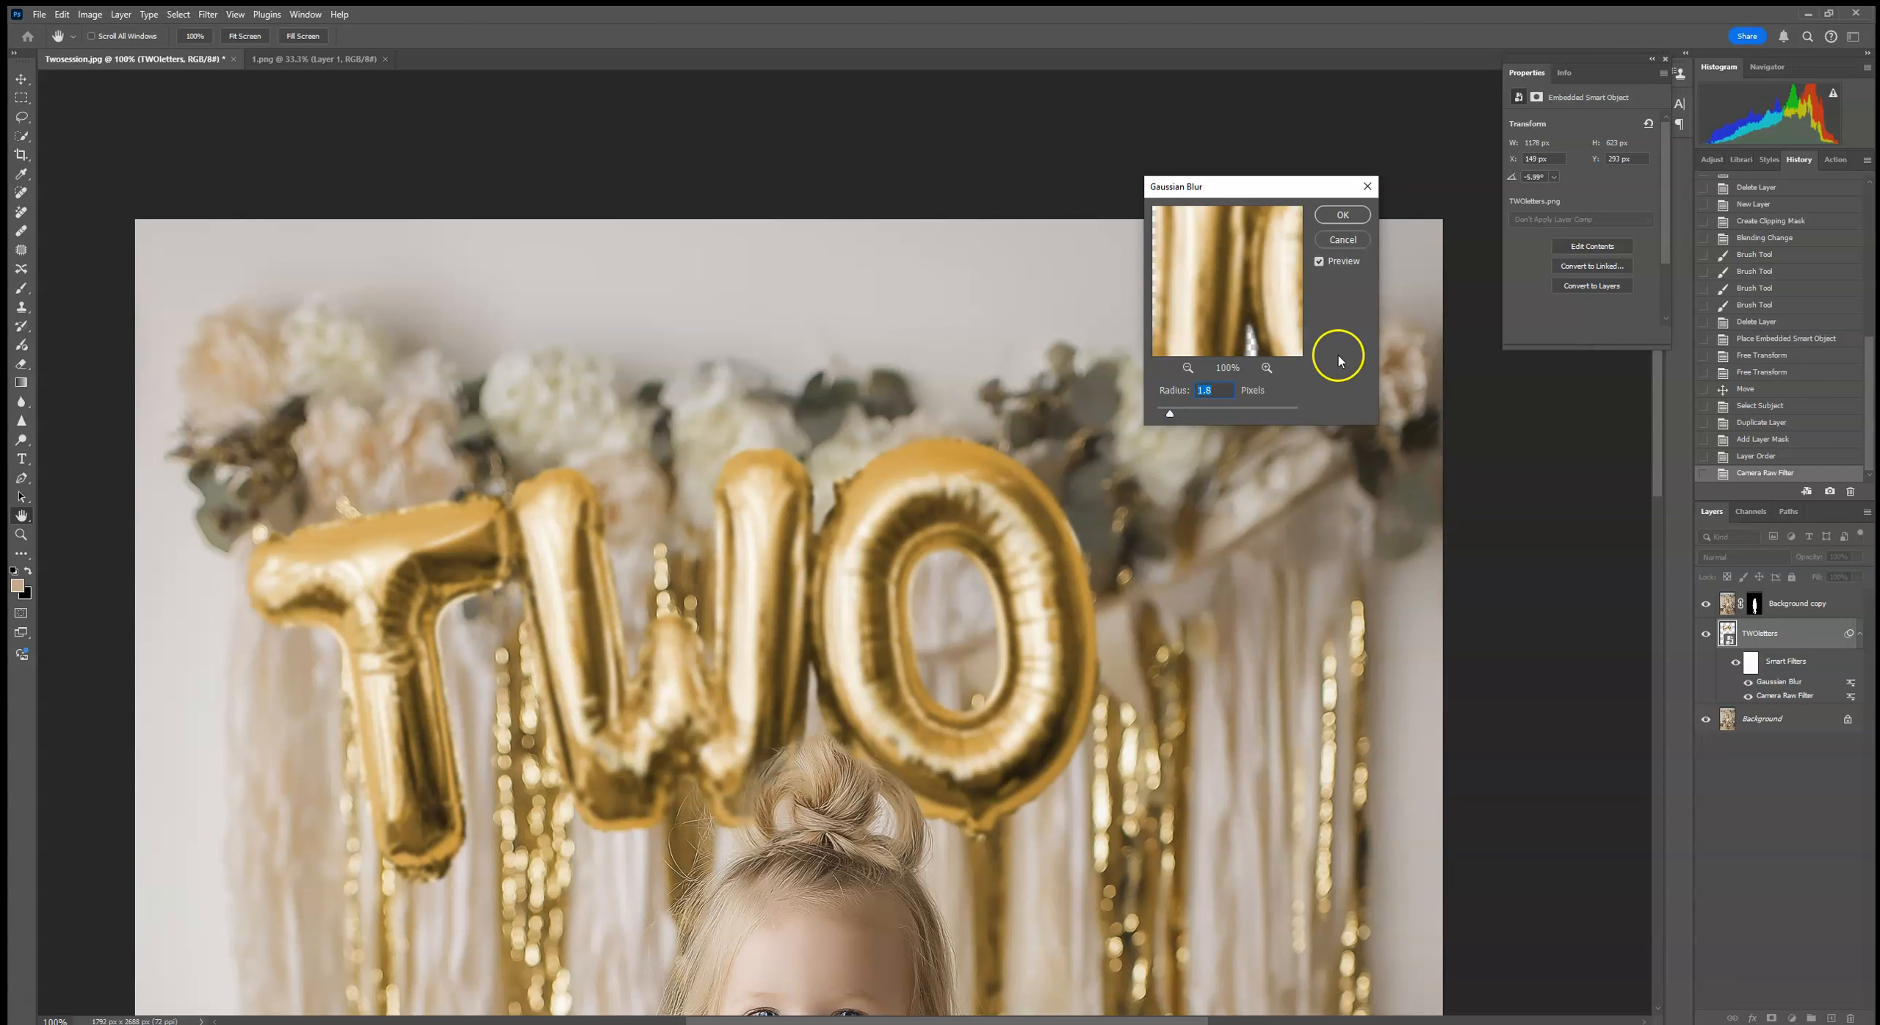
key("w")
left_click(1342, 214)
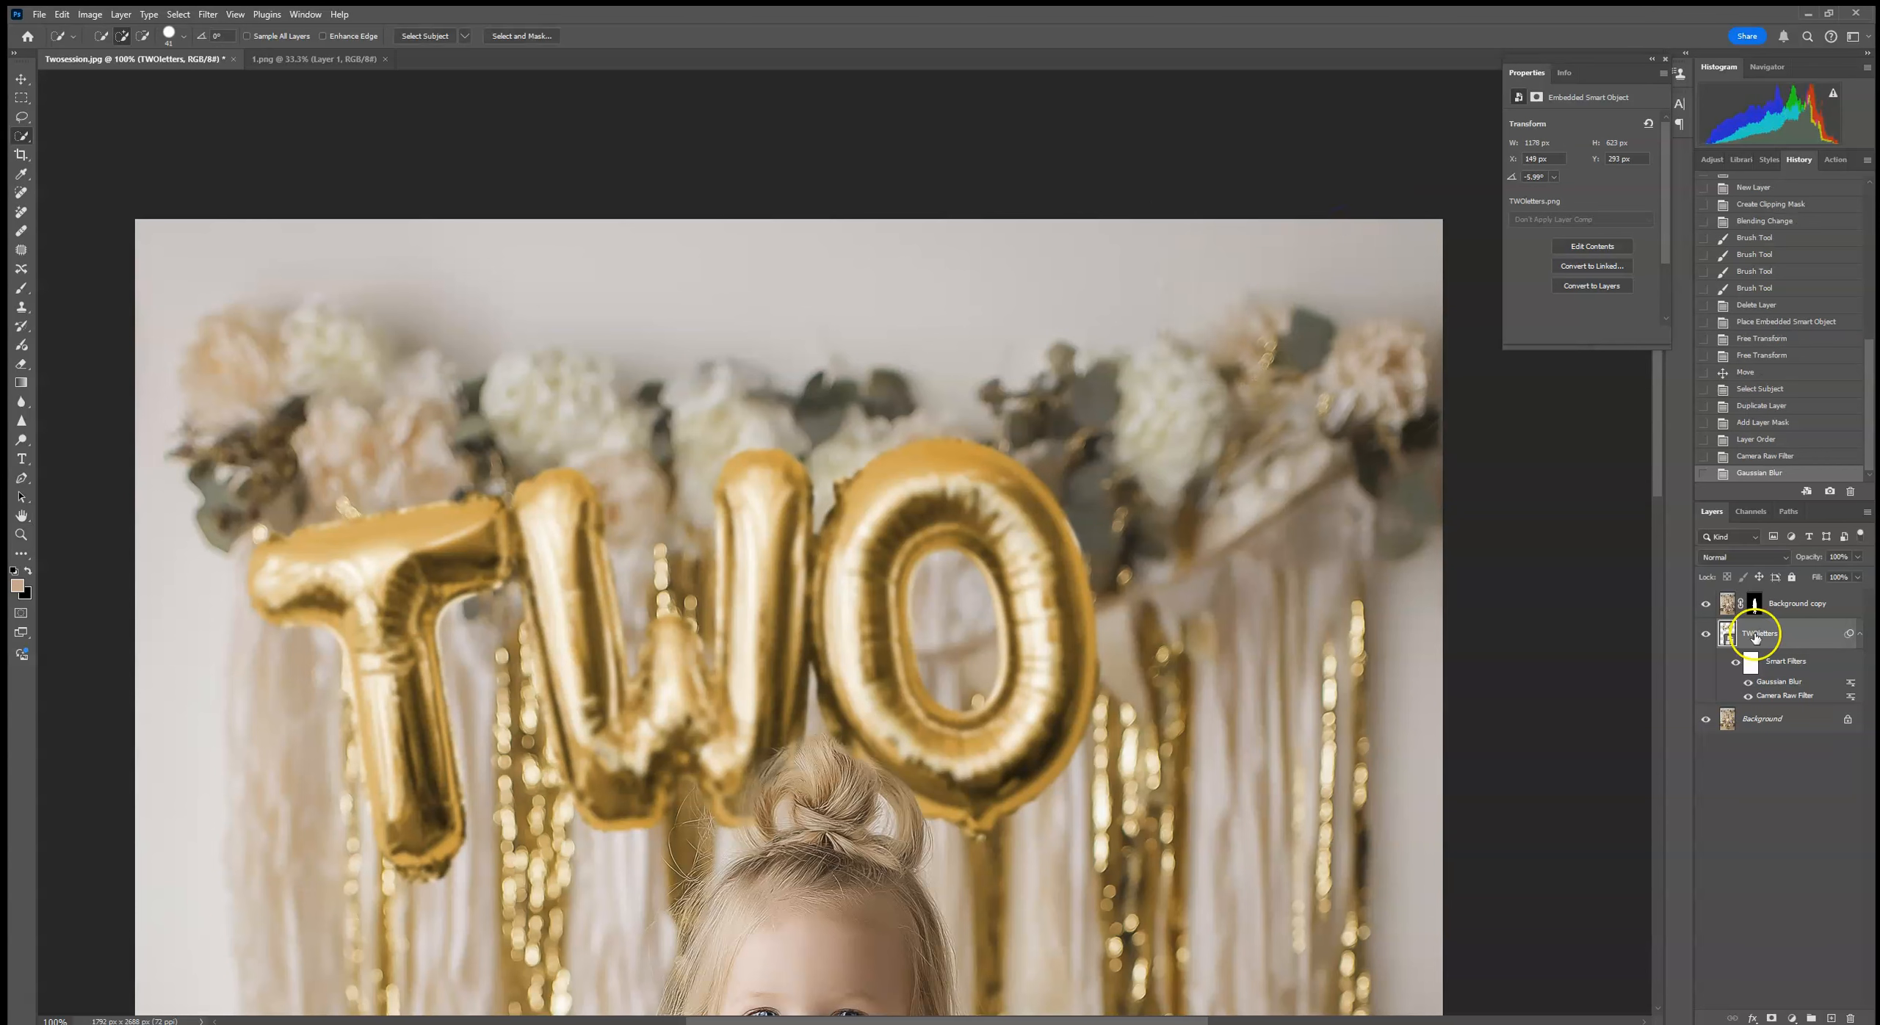
Step: Revert the document to the Layer Order history state and apply only a light Gaussian Blur to the TWOletters layer
left_click(1763, 441)
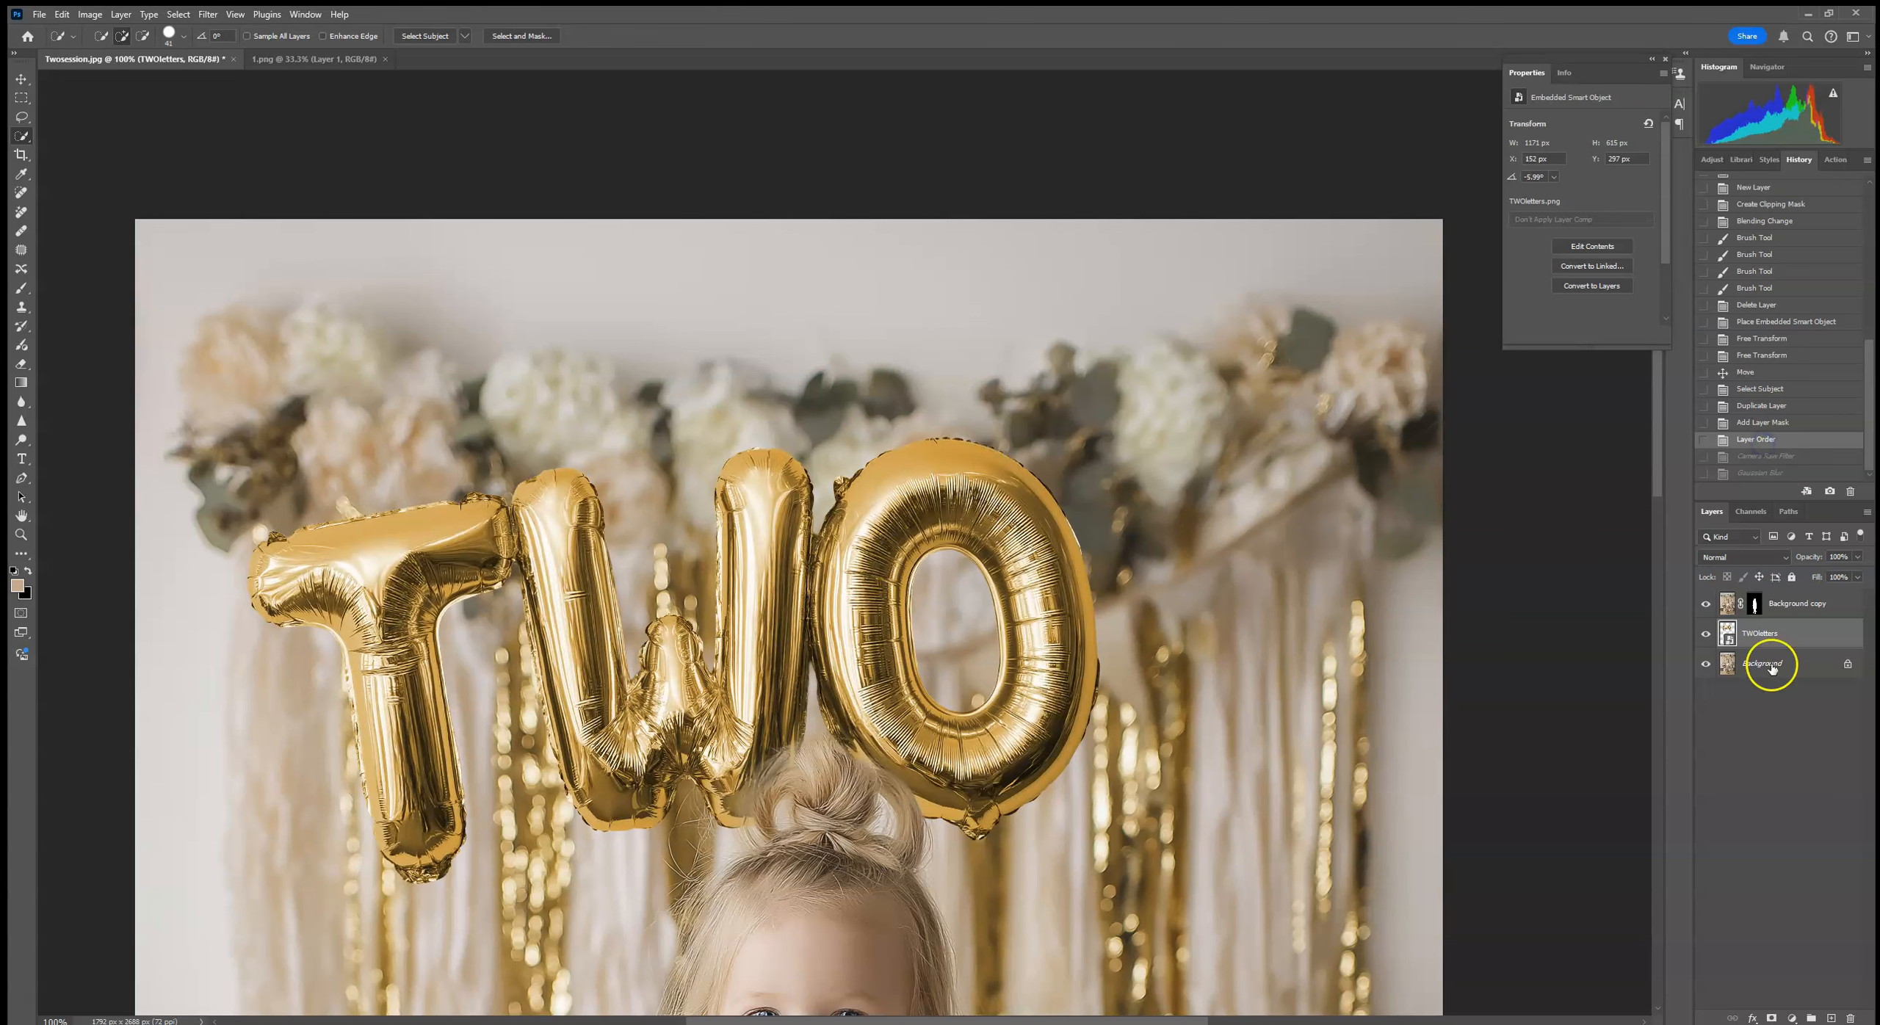
left_click(203, 19)
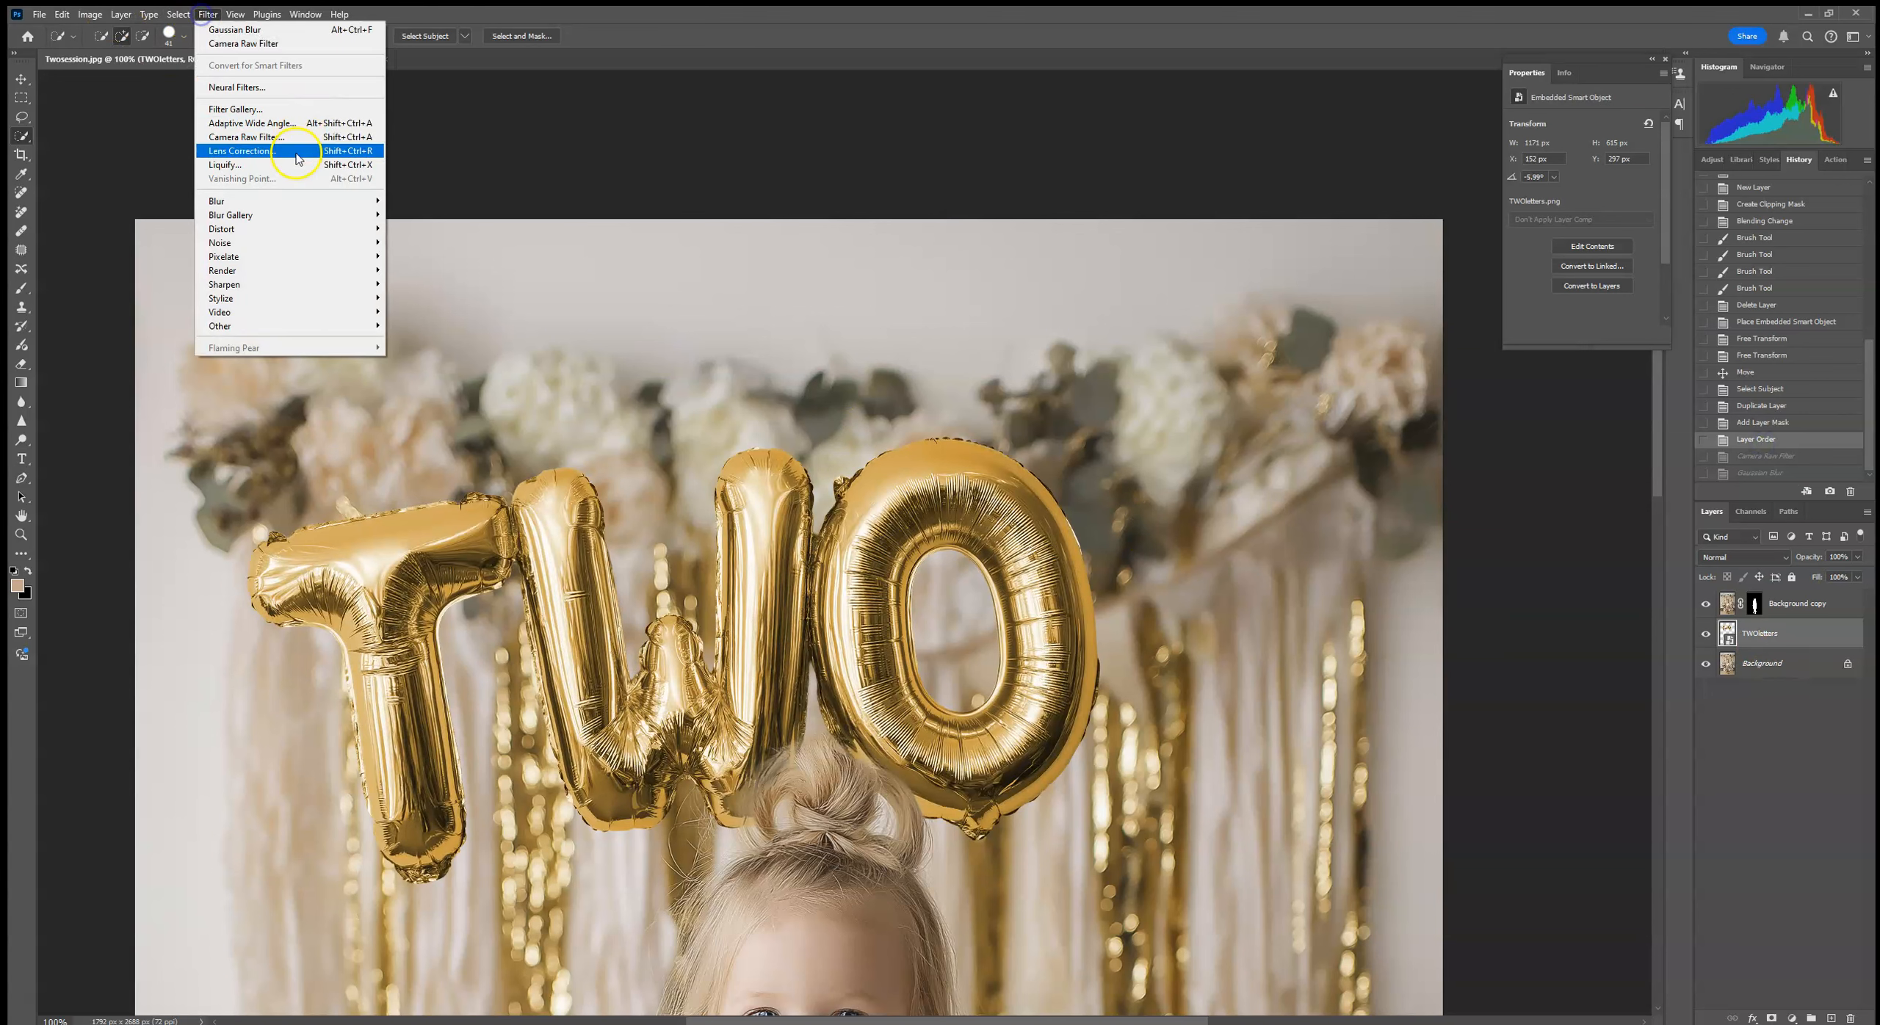
mouse_move(280, 202)
left_click(428, 257)
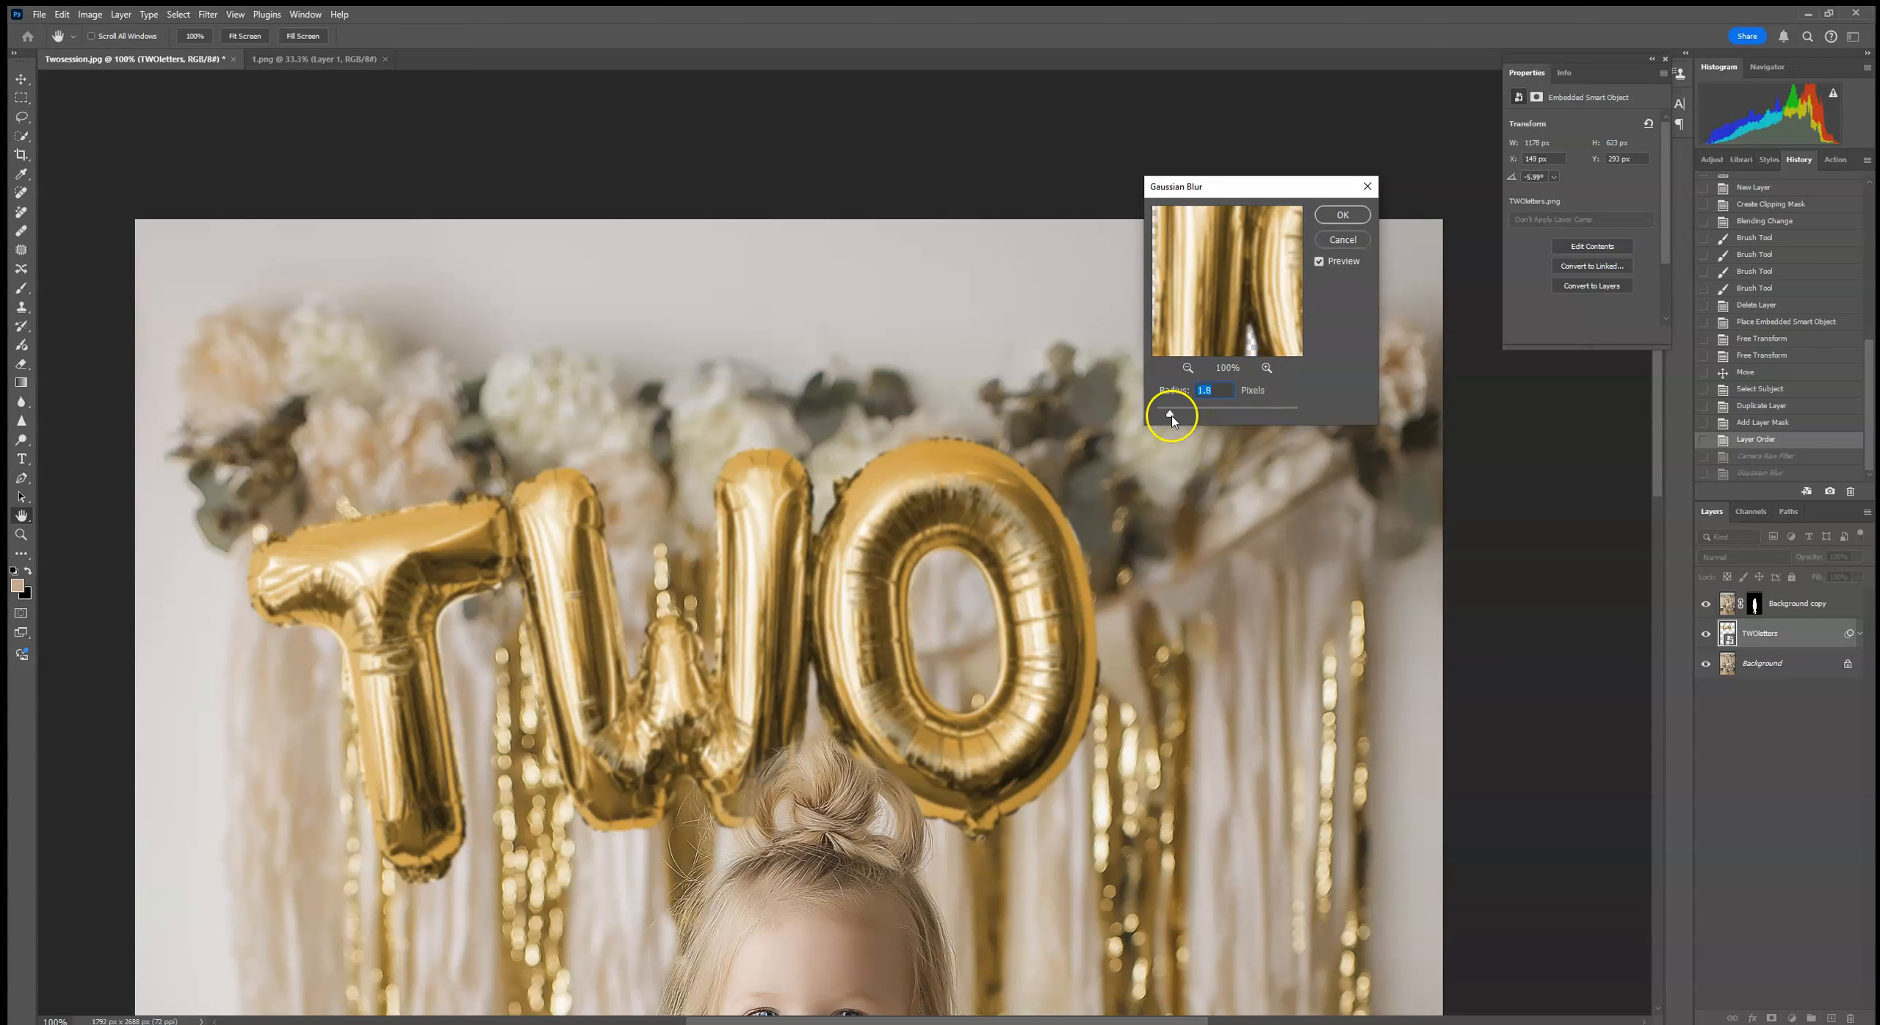
left_click(1343, 215)
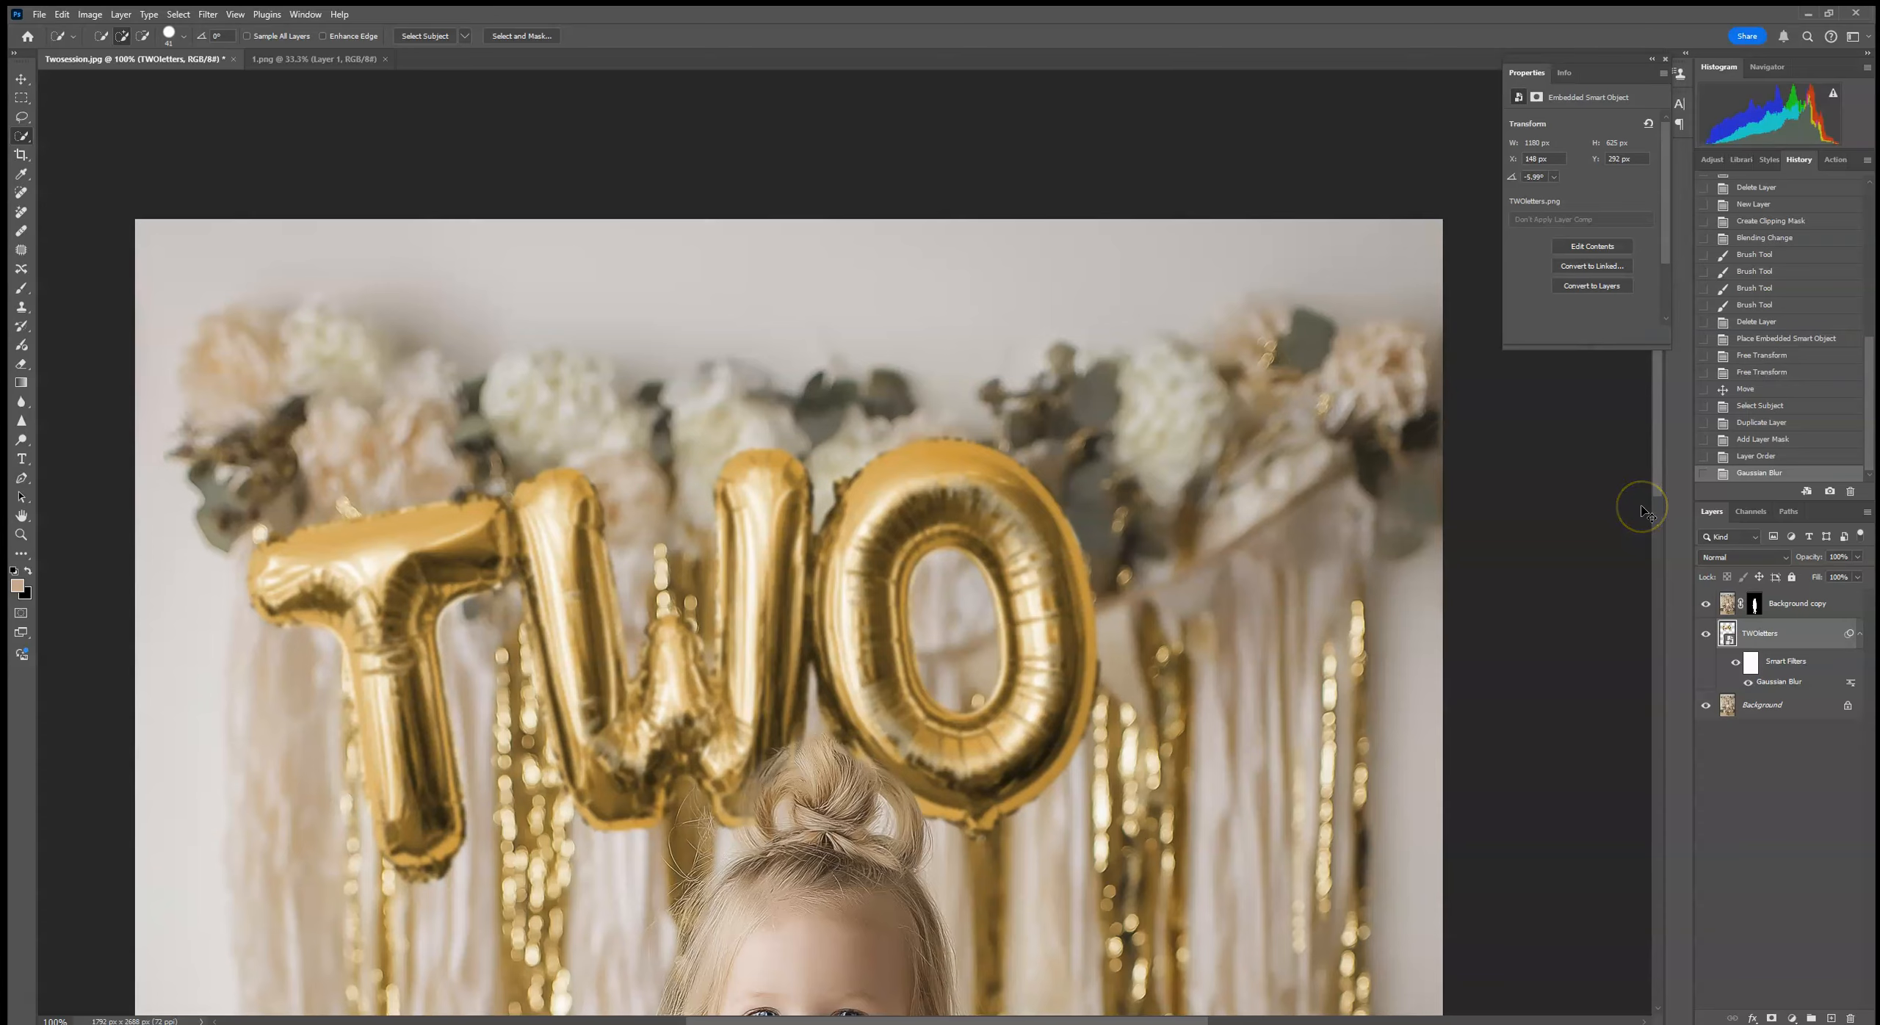
Step: Add a Multiply drop shadow to the TWOletters layer in brown #8b725c sampled from the backdrop, with a distance of 35 px
key("ctrl+0")
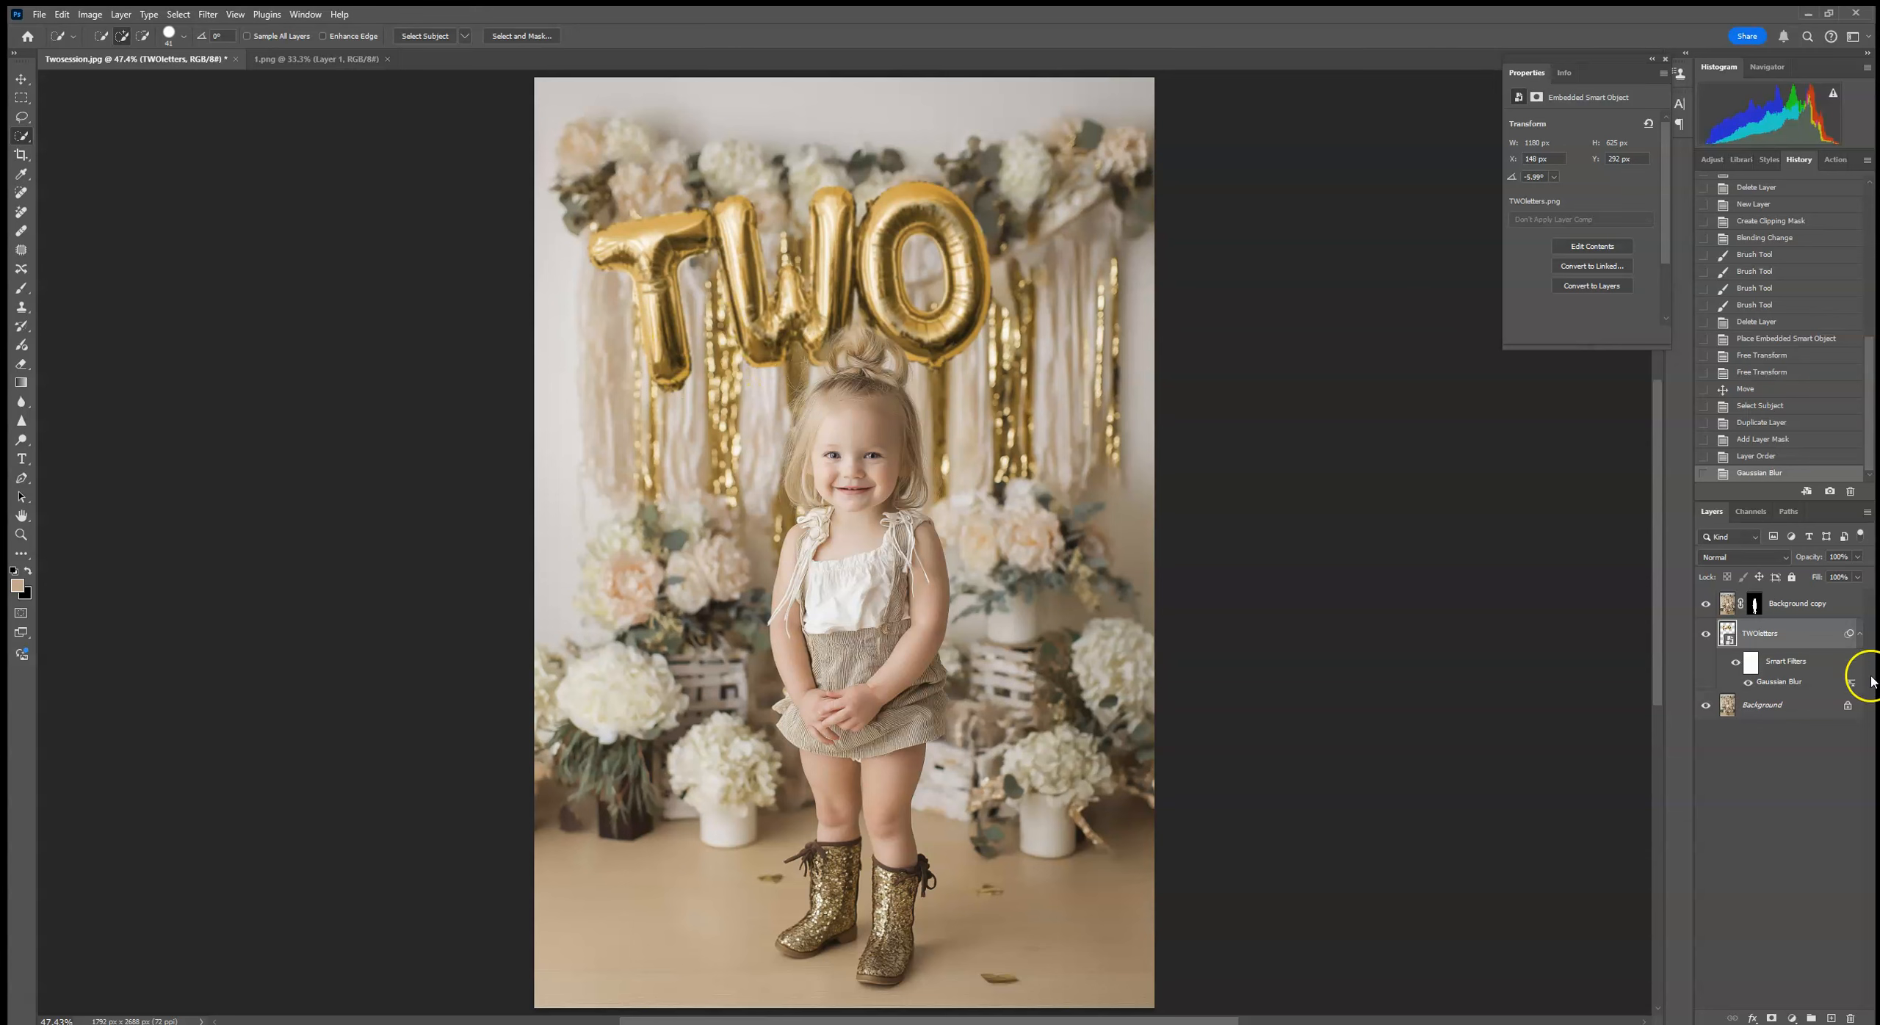
left_click(1753, 1020)
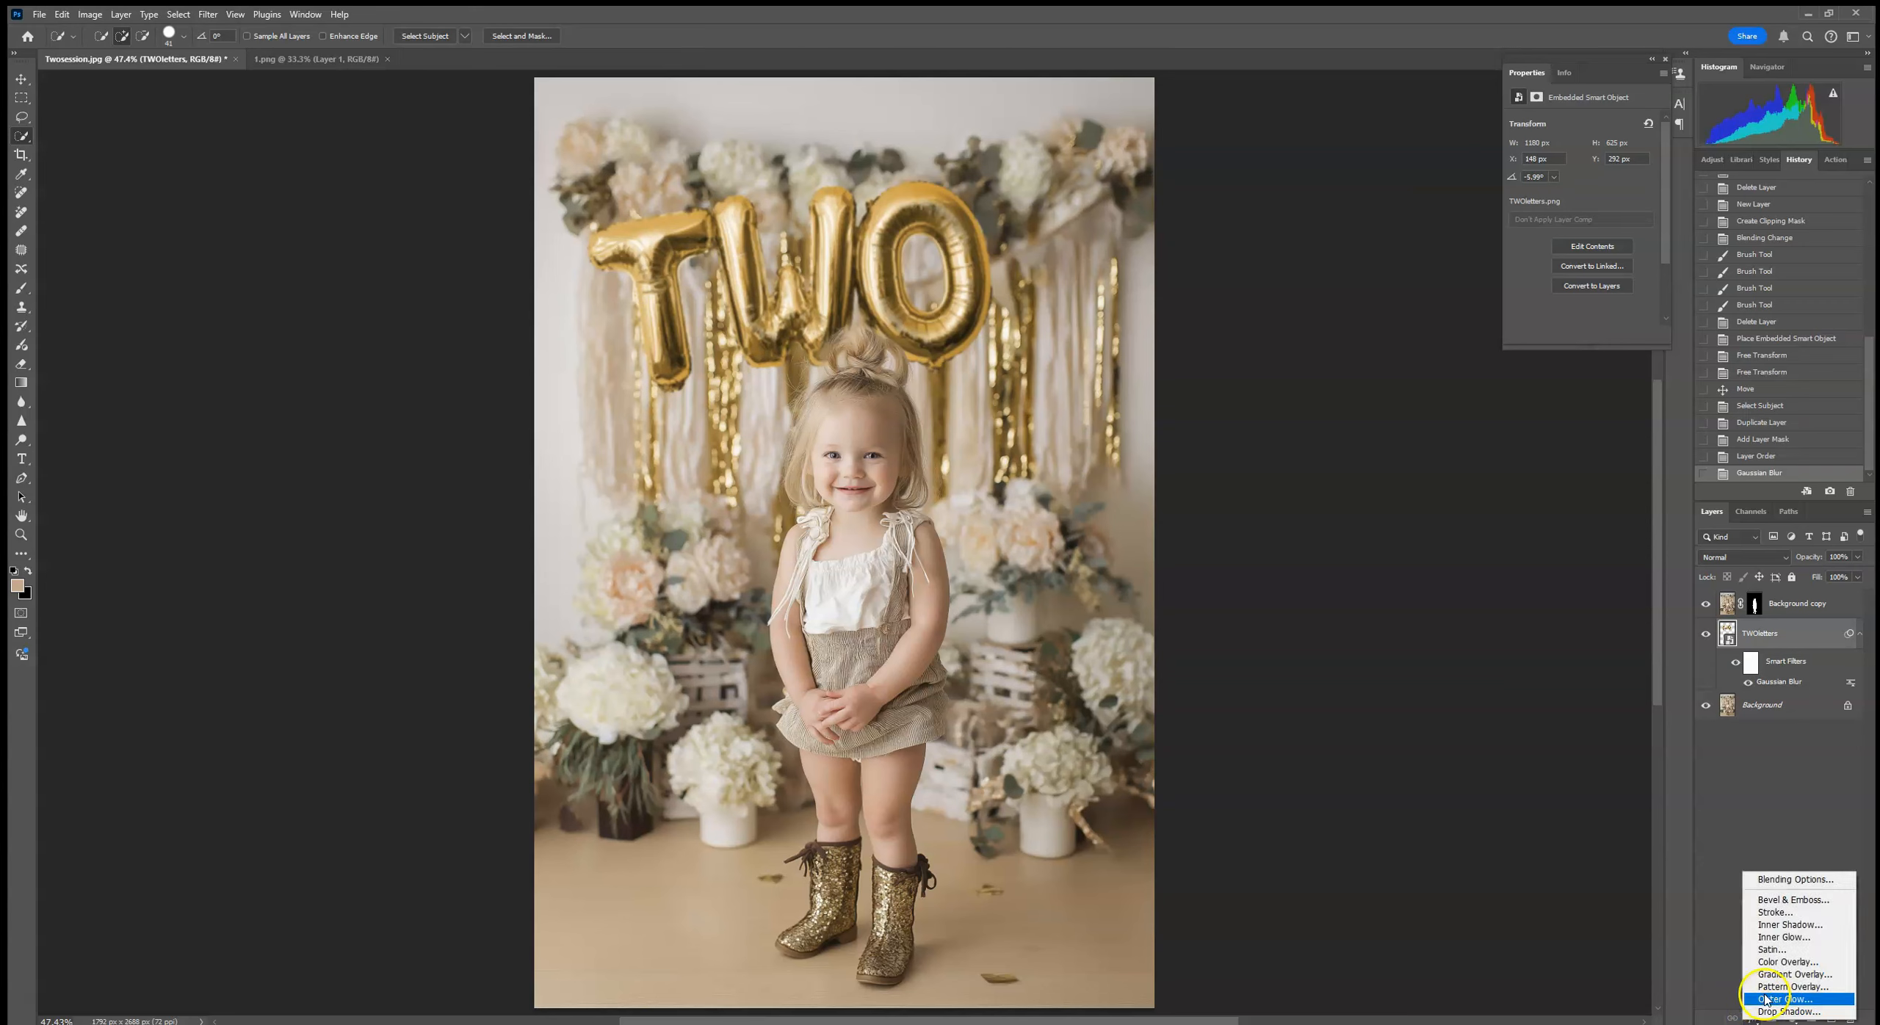
left_click(1785, 1012)
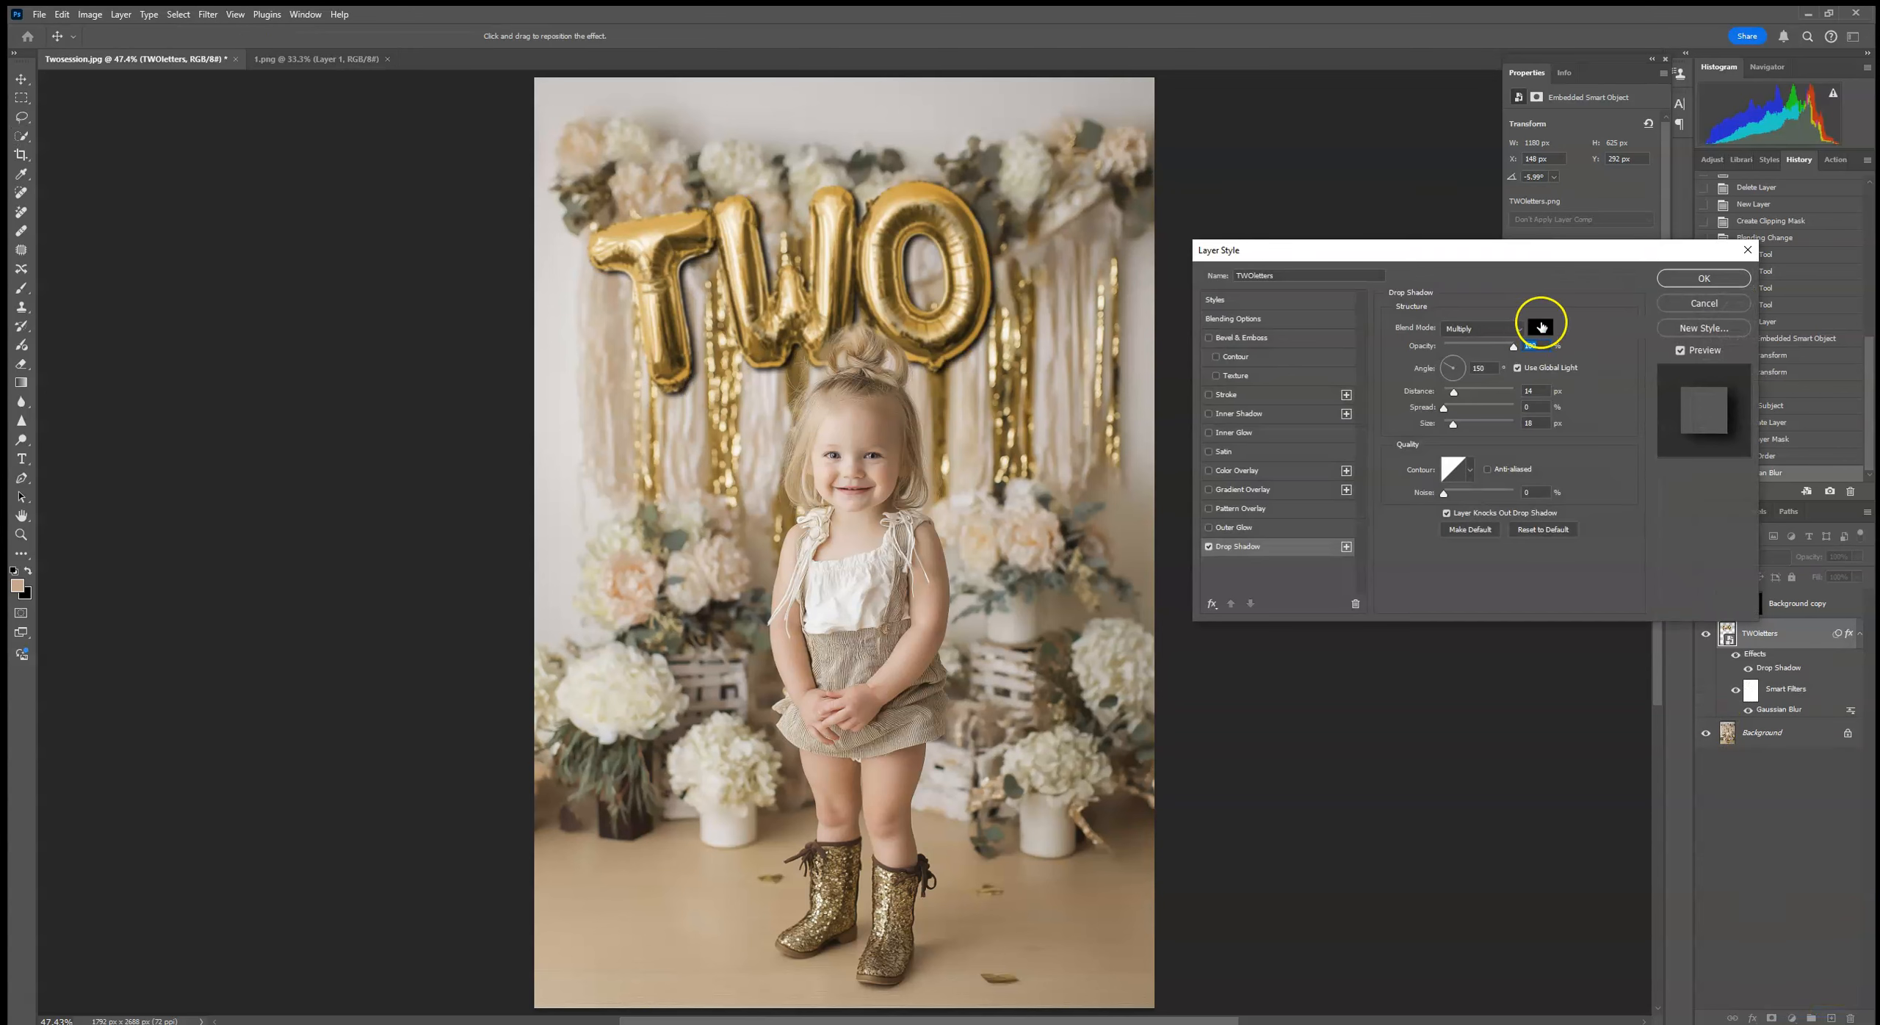
left_click(1537, 335)
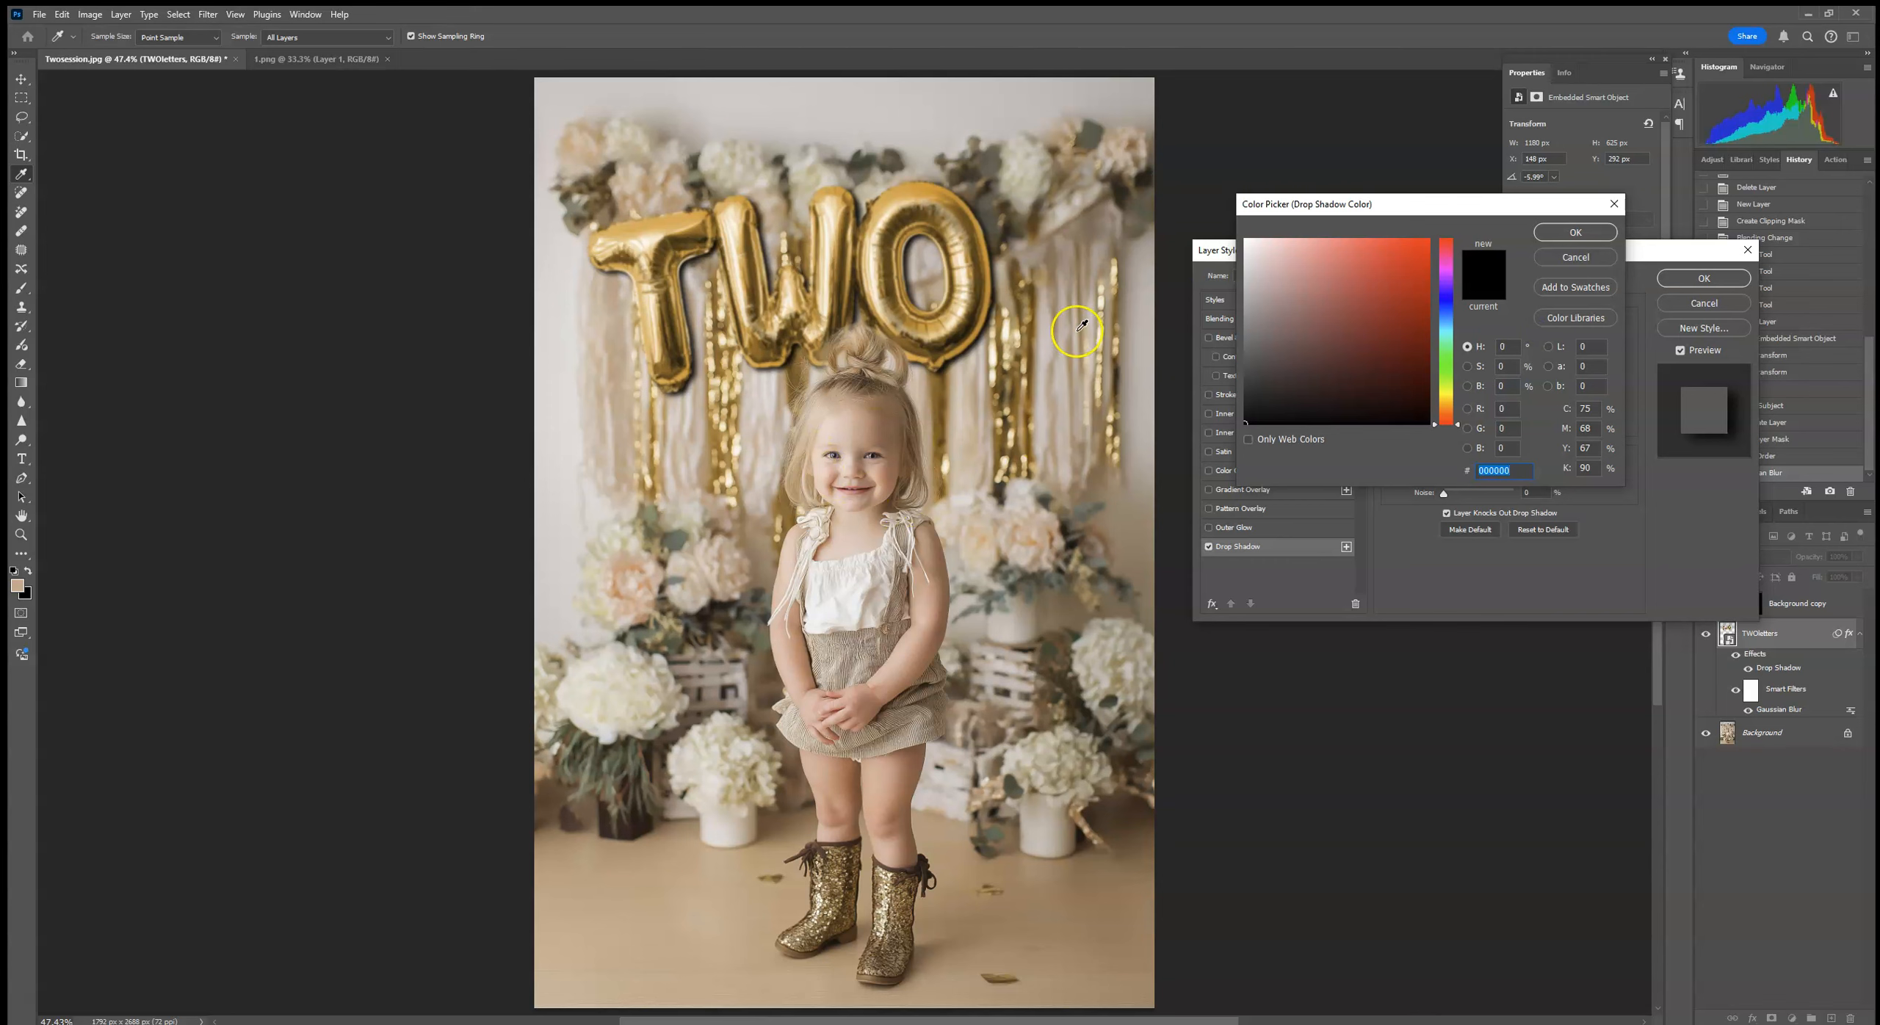
left_click(1088, 233)
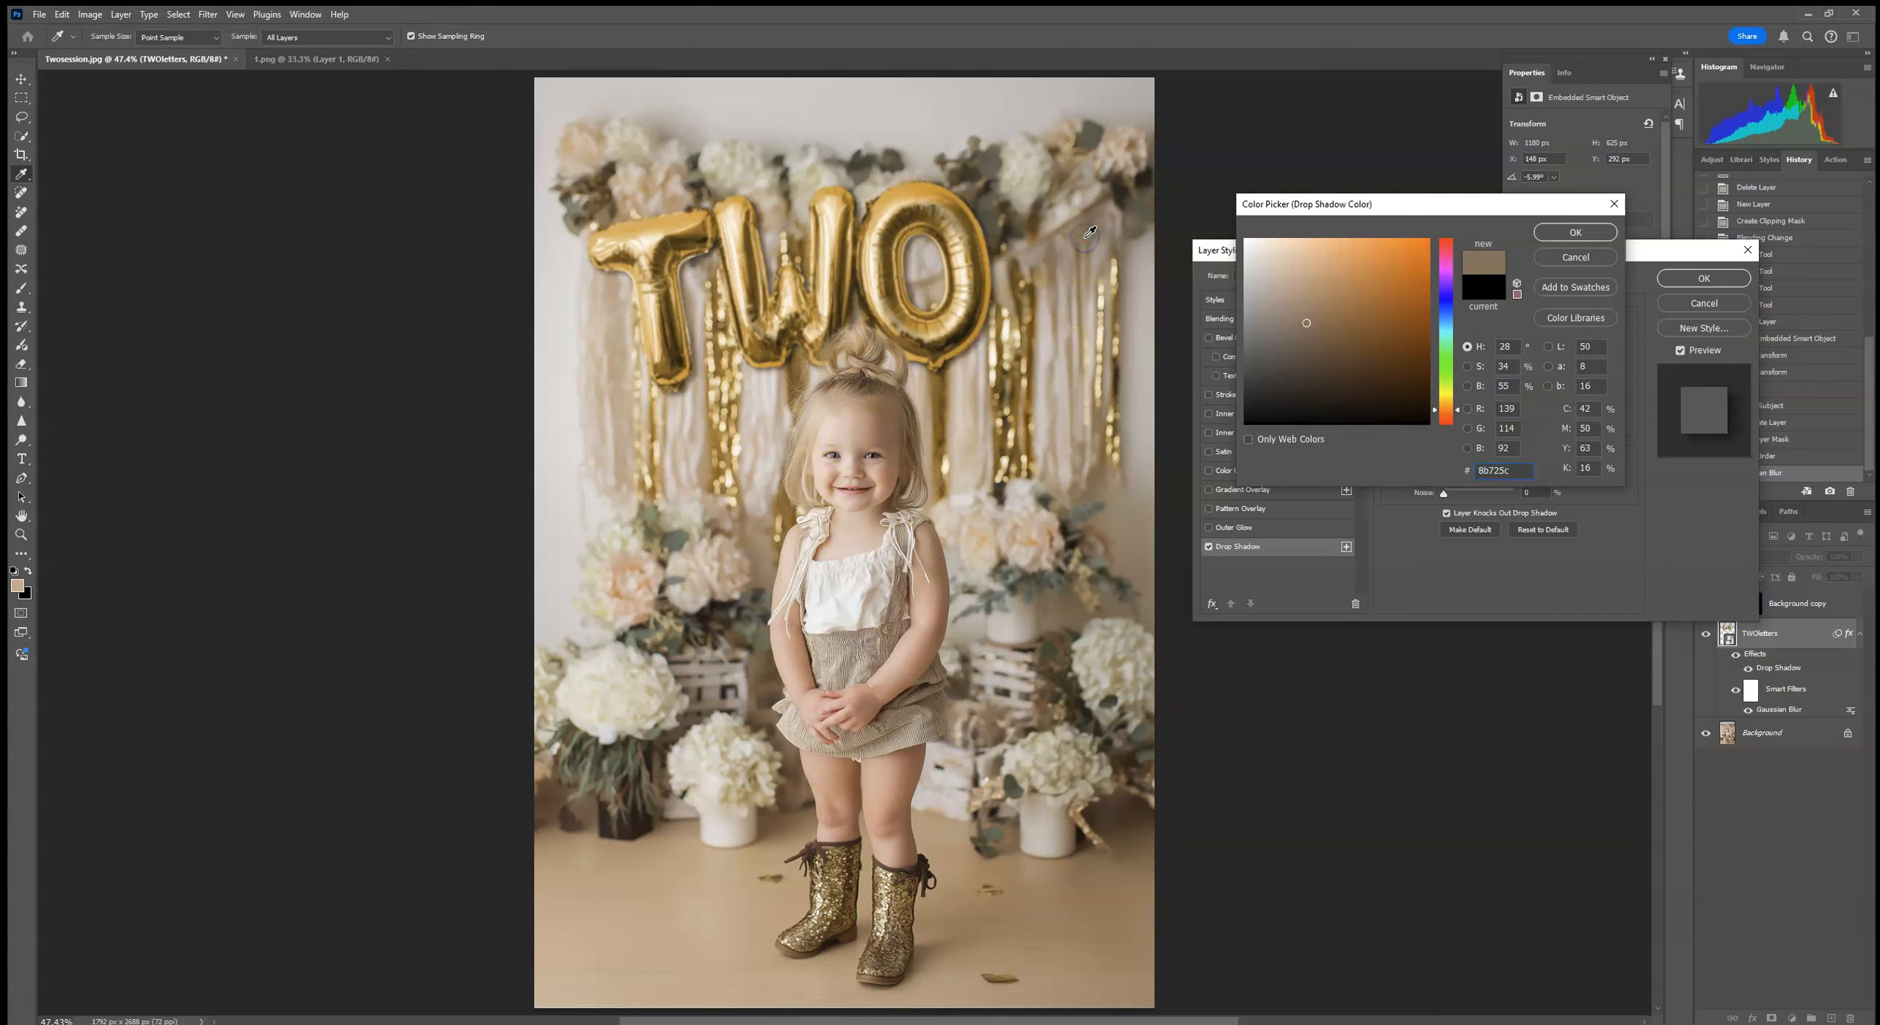
left_click(1576, 232)
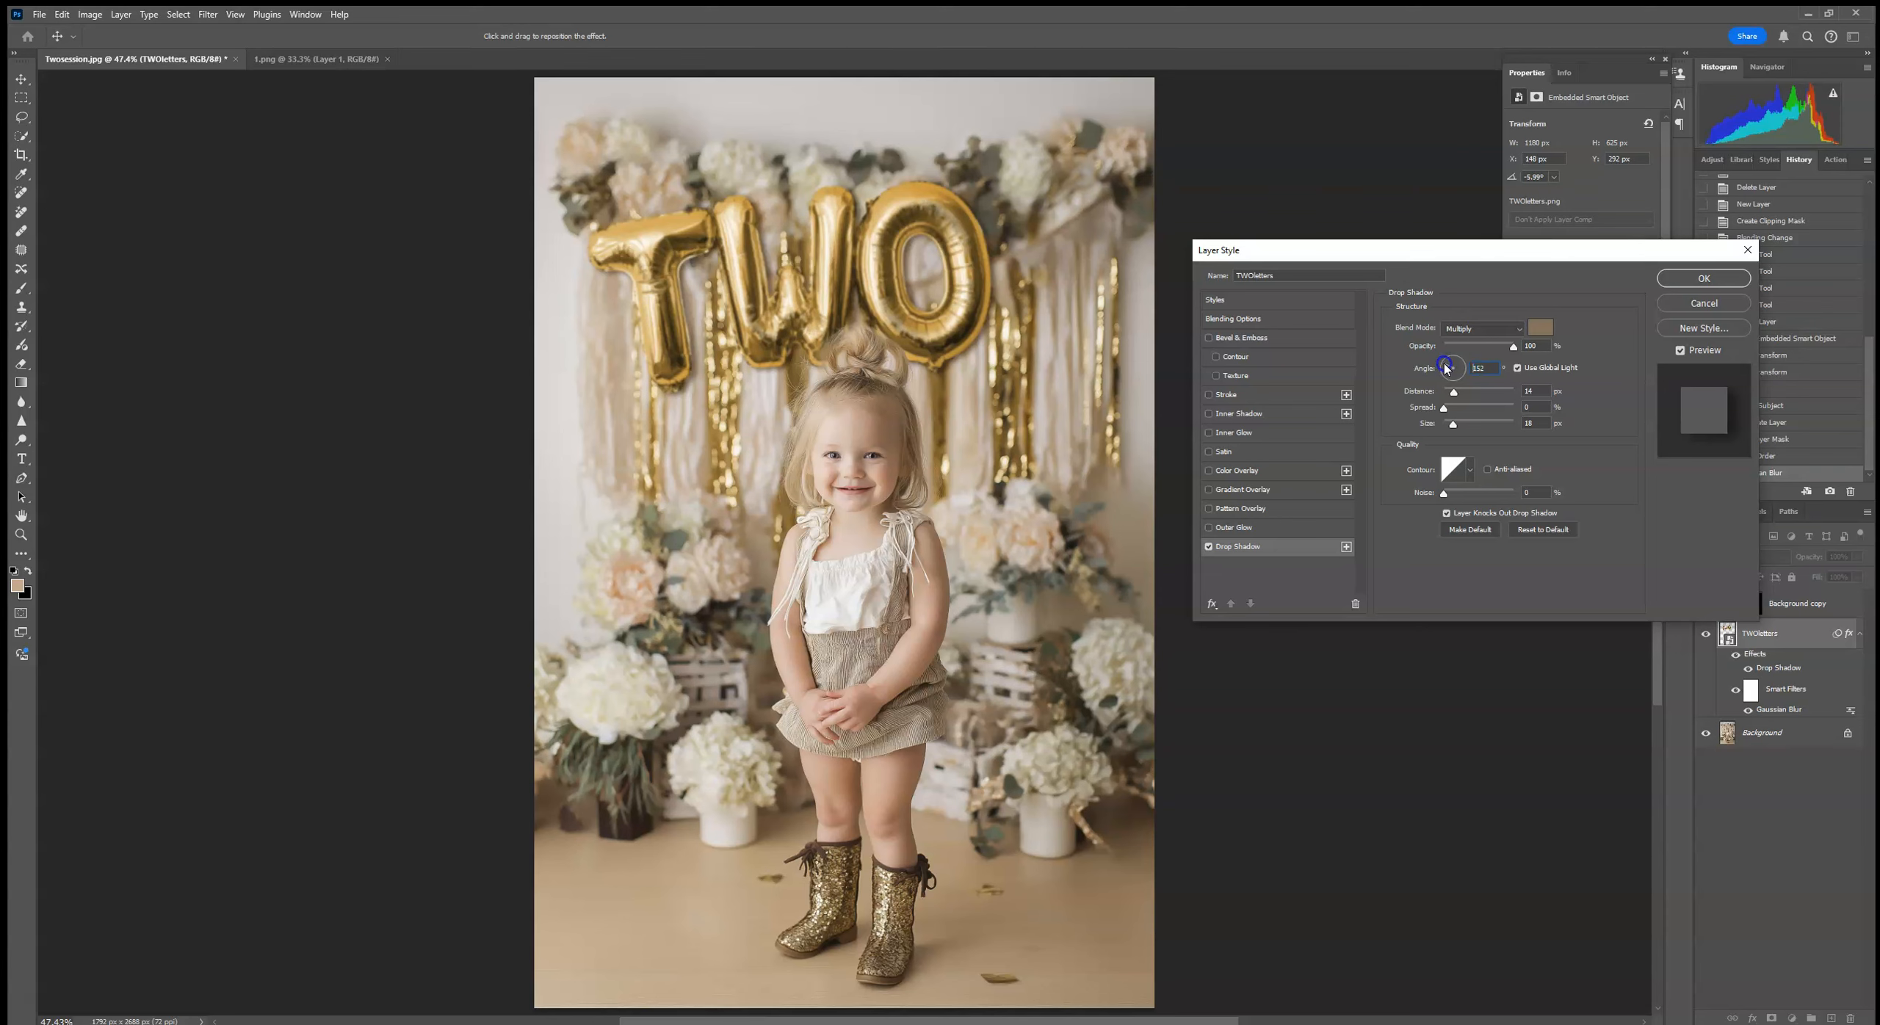
left_click_drag(1458, 394, 1471, 394)
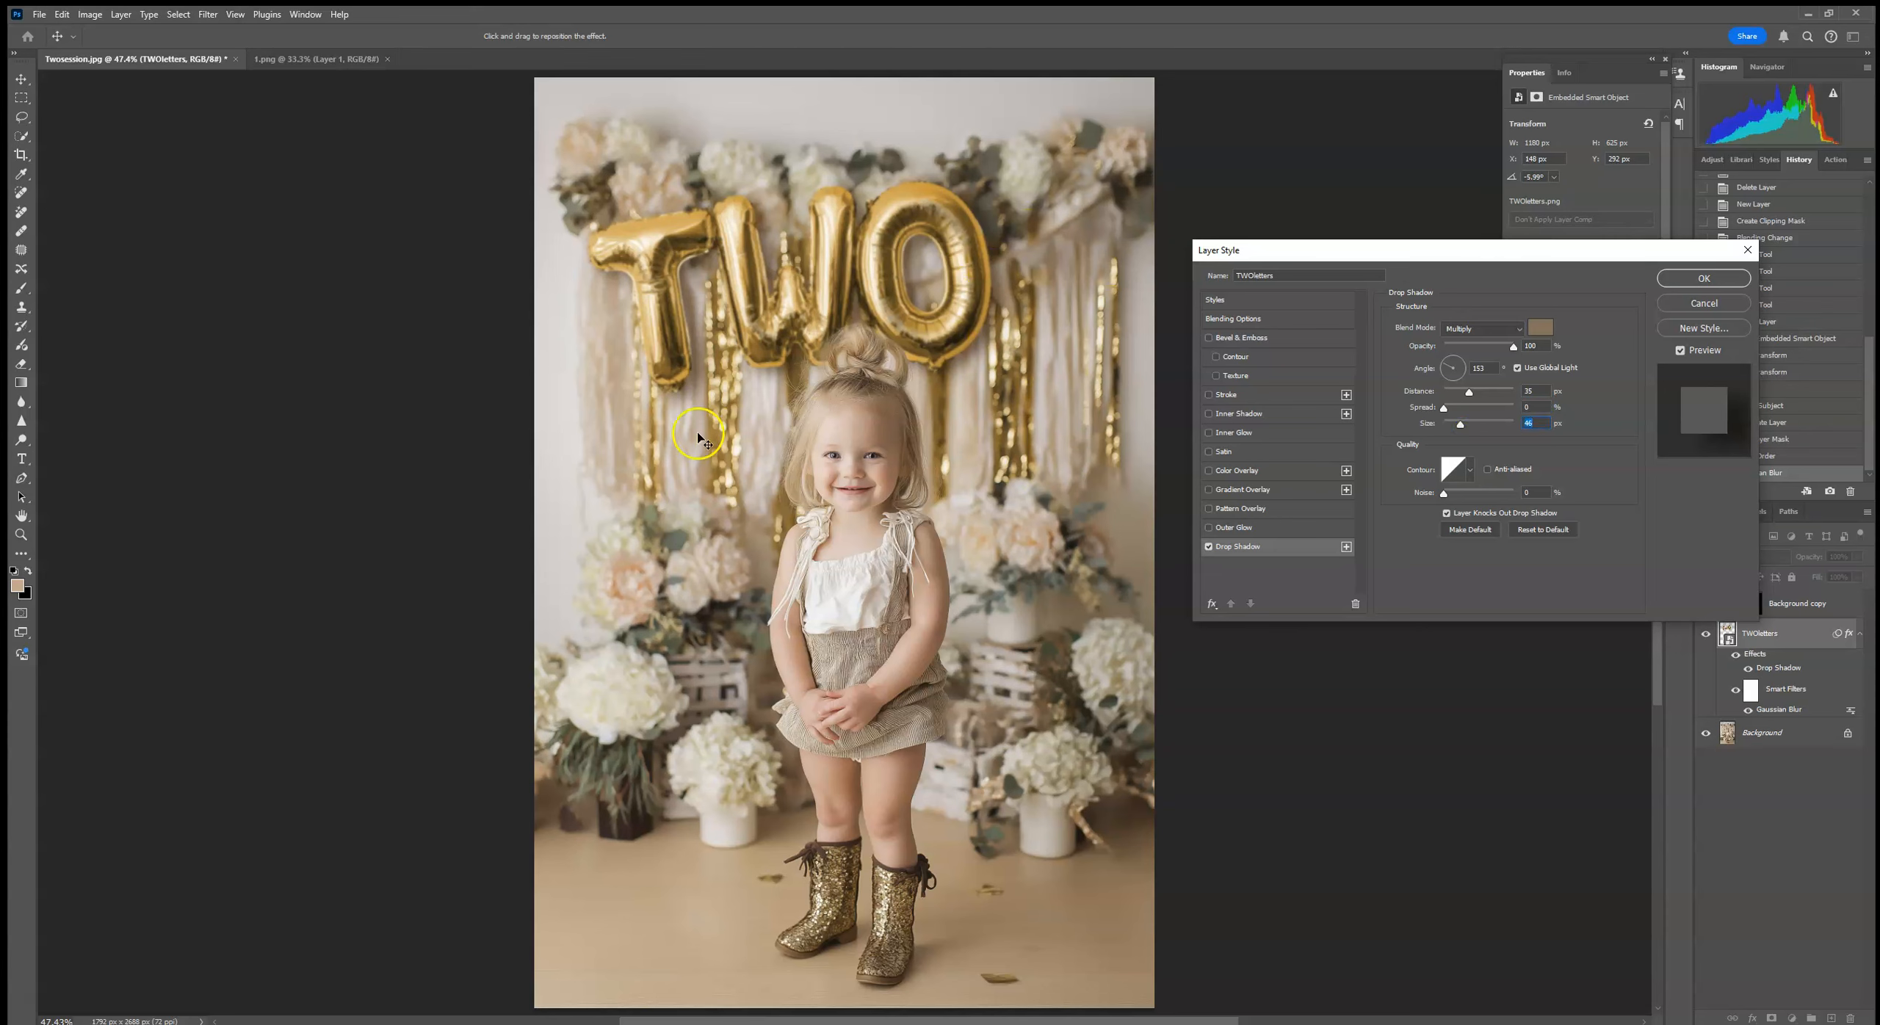
left_click(1677, 281)
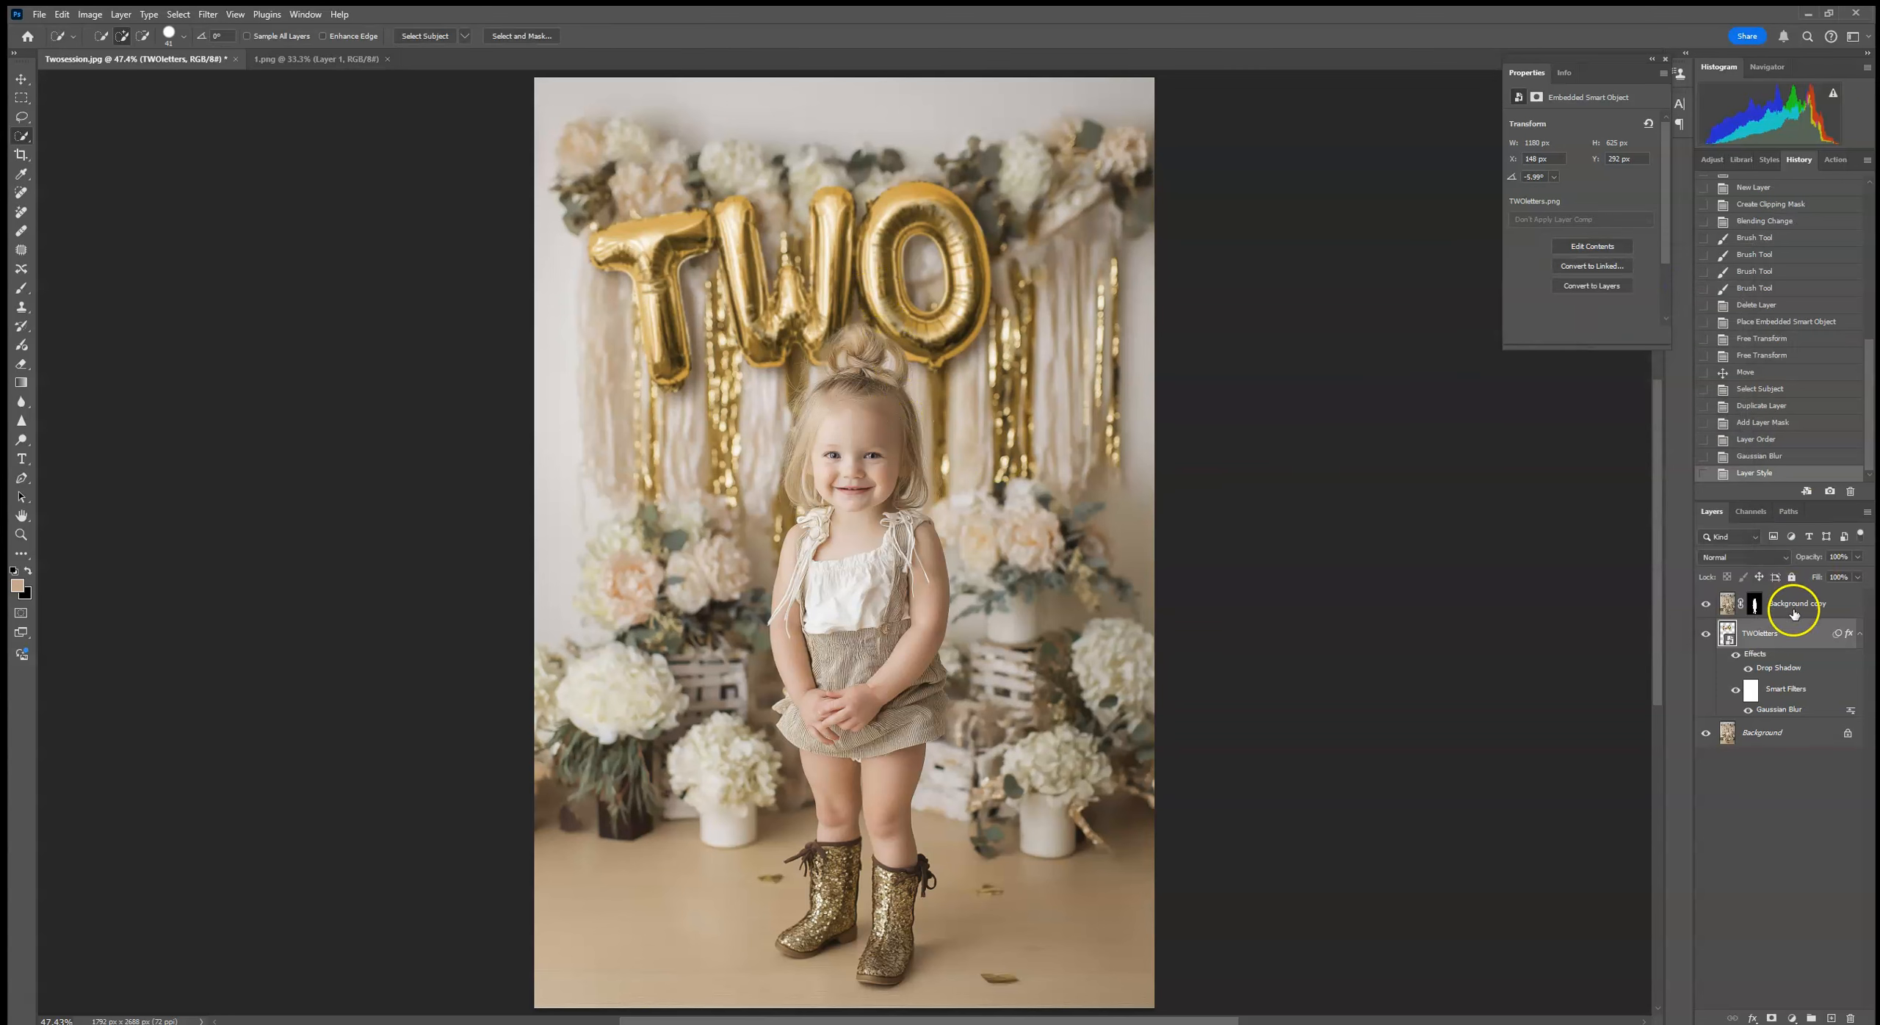
Step: Compare the balloon letters with and without the drop shadow by switching the TWOletters layer effects off and on
left_click(1736, 655)
left_click(1735, 655)
left_click(1736, 654)
left_click(1737, 655)
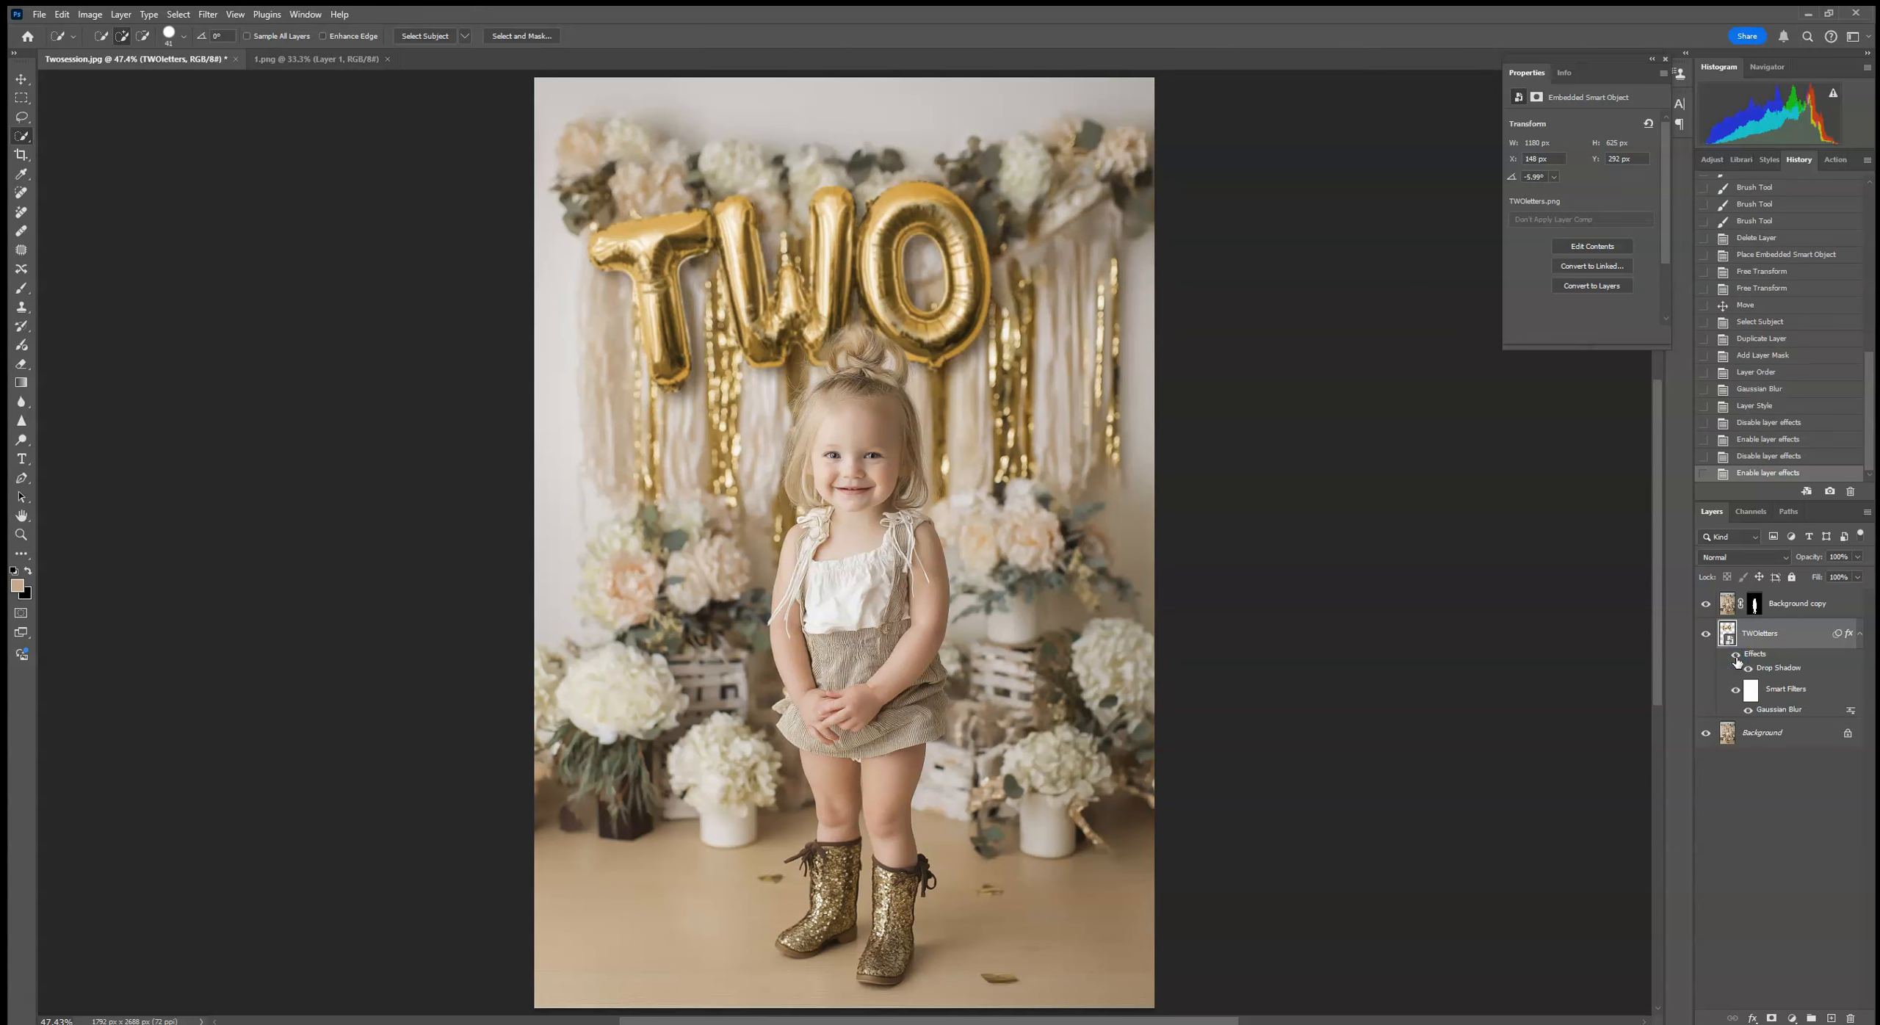
left_click(1736, 654)
left_click(1736, 655)
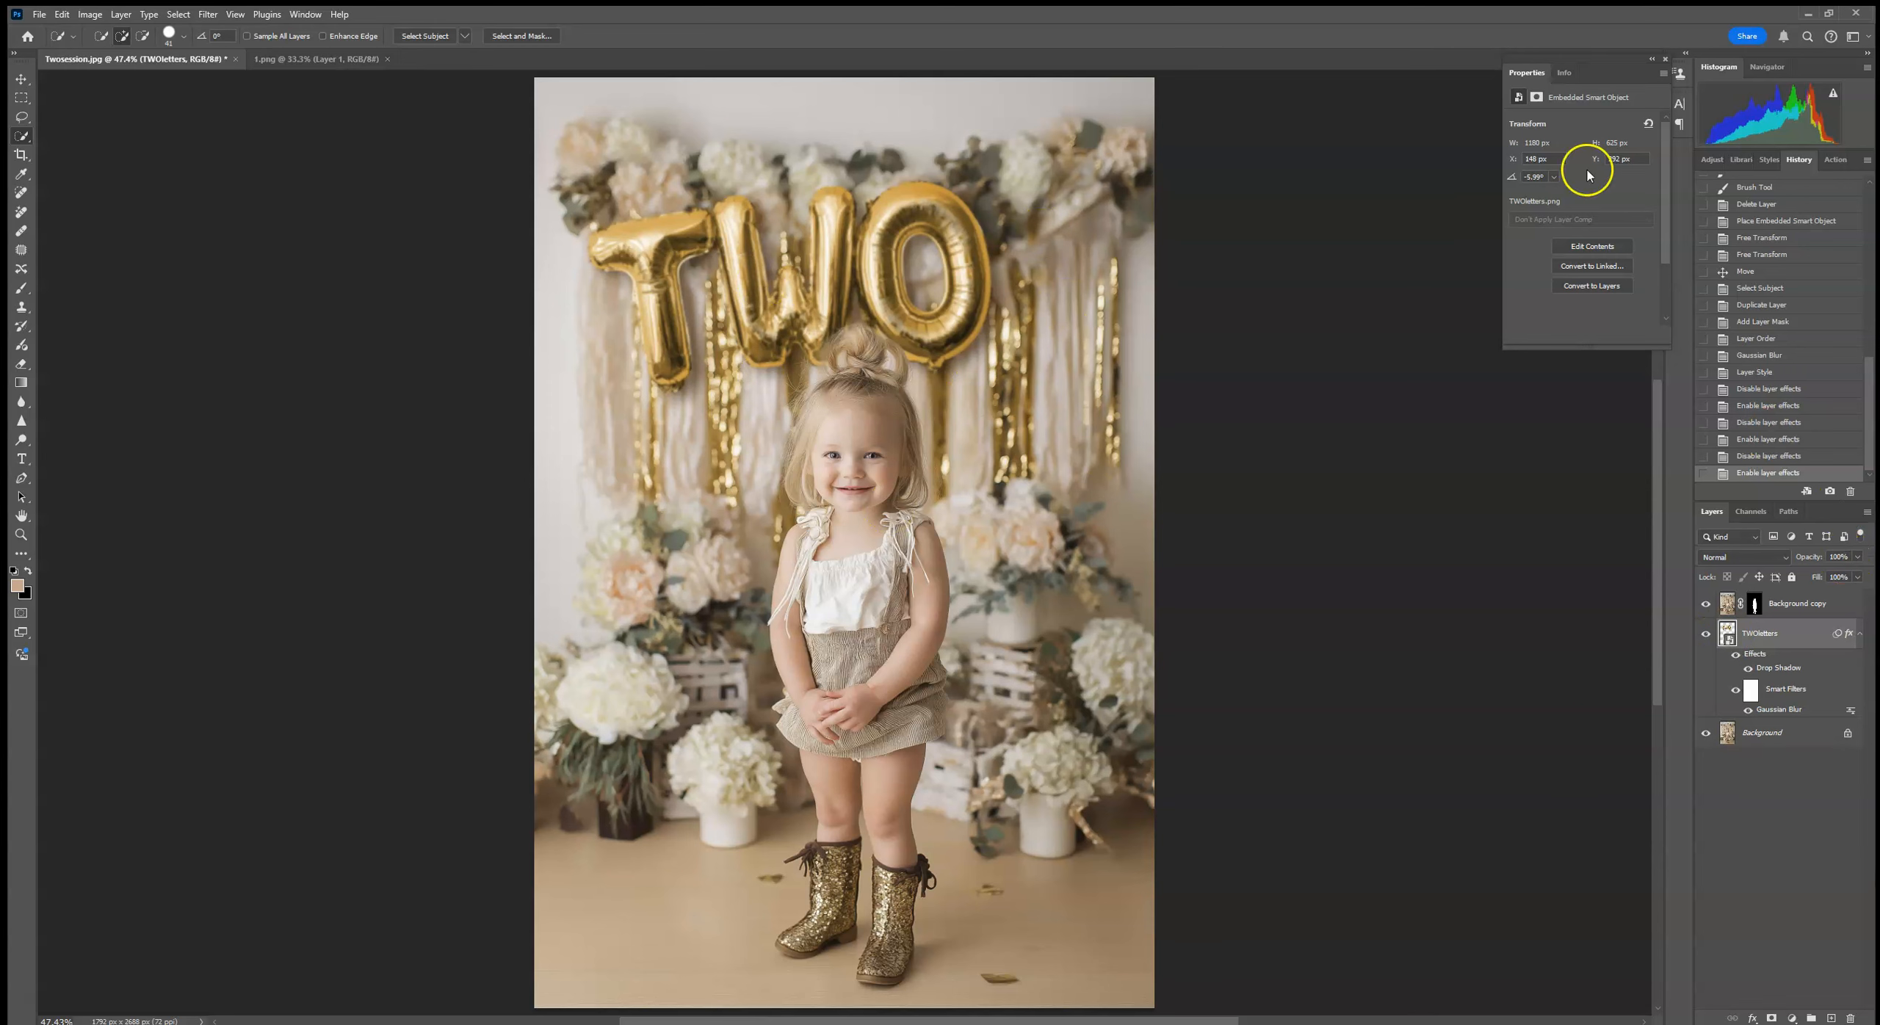
Step: Add a Hue/Saturation adjustment clipped to TWOletters, with hue at +20 and strongly reduced saturation, to recolor the balloons muted green
left_click(1712, 159)
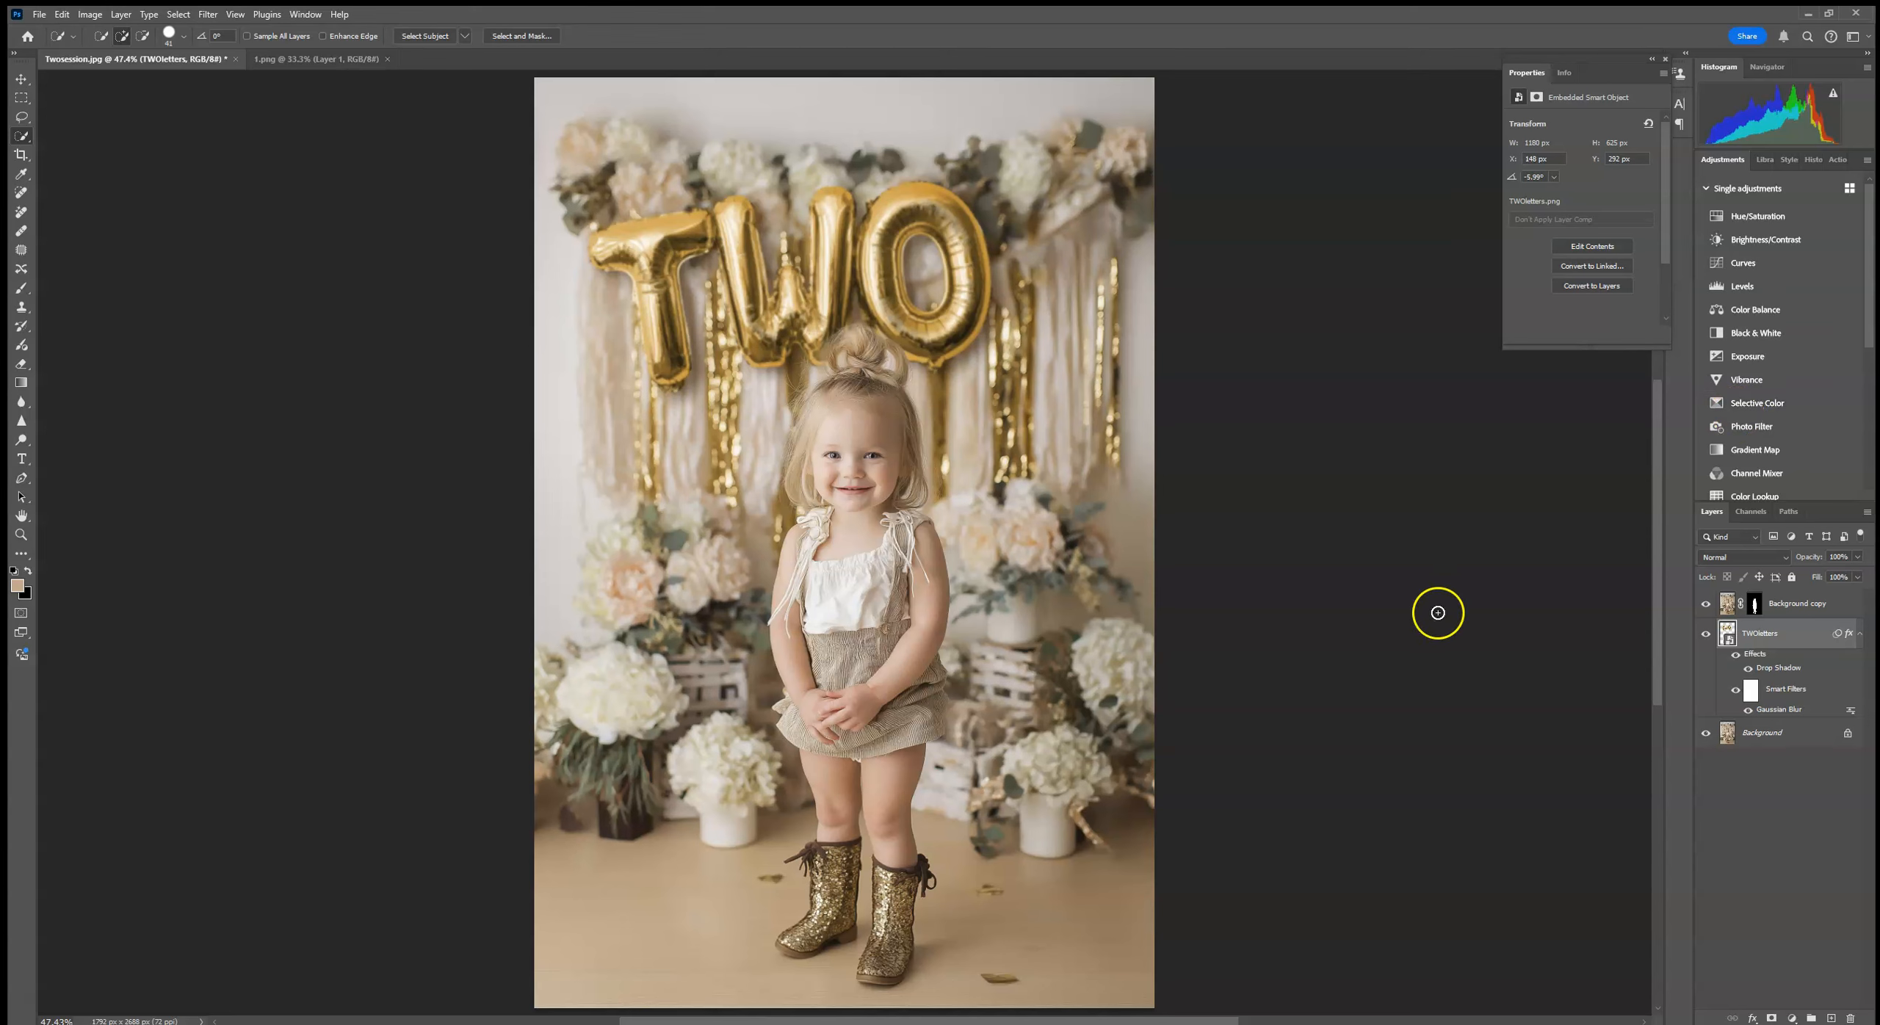
left_click(1781, 215)
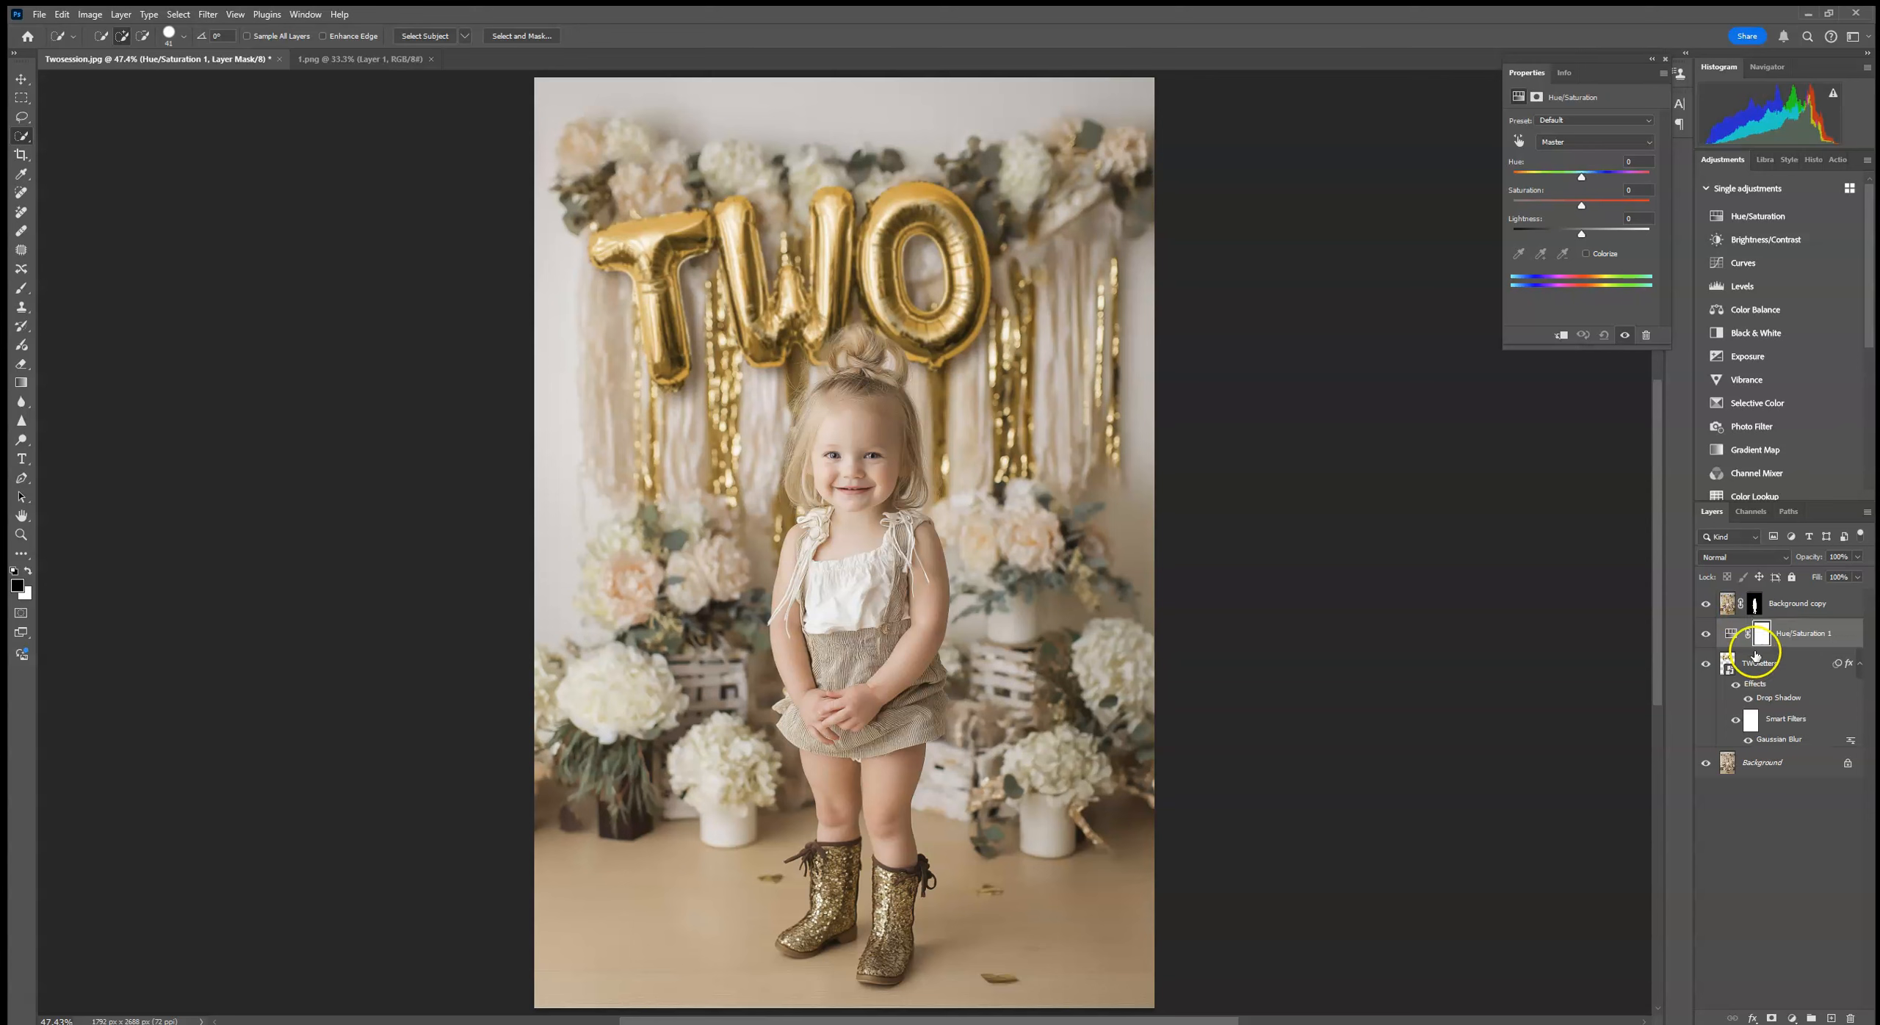
left_click(1561, 336)
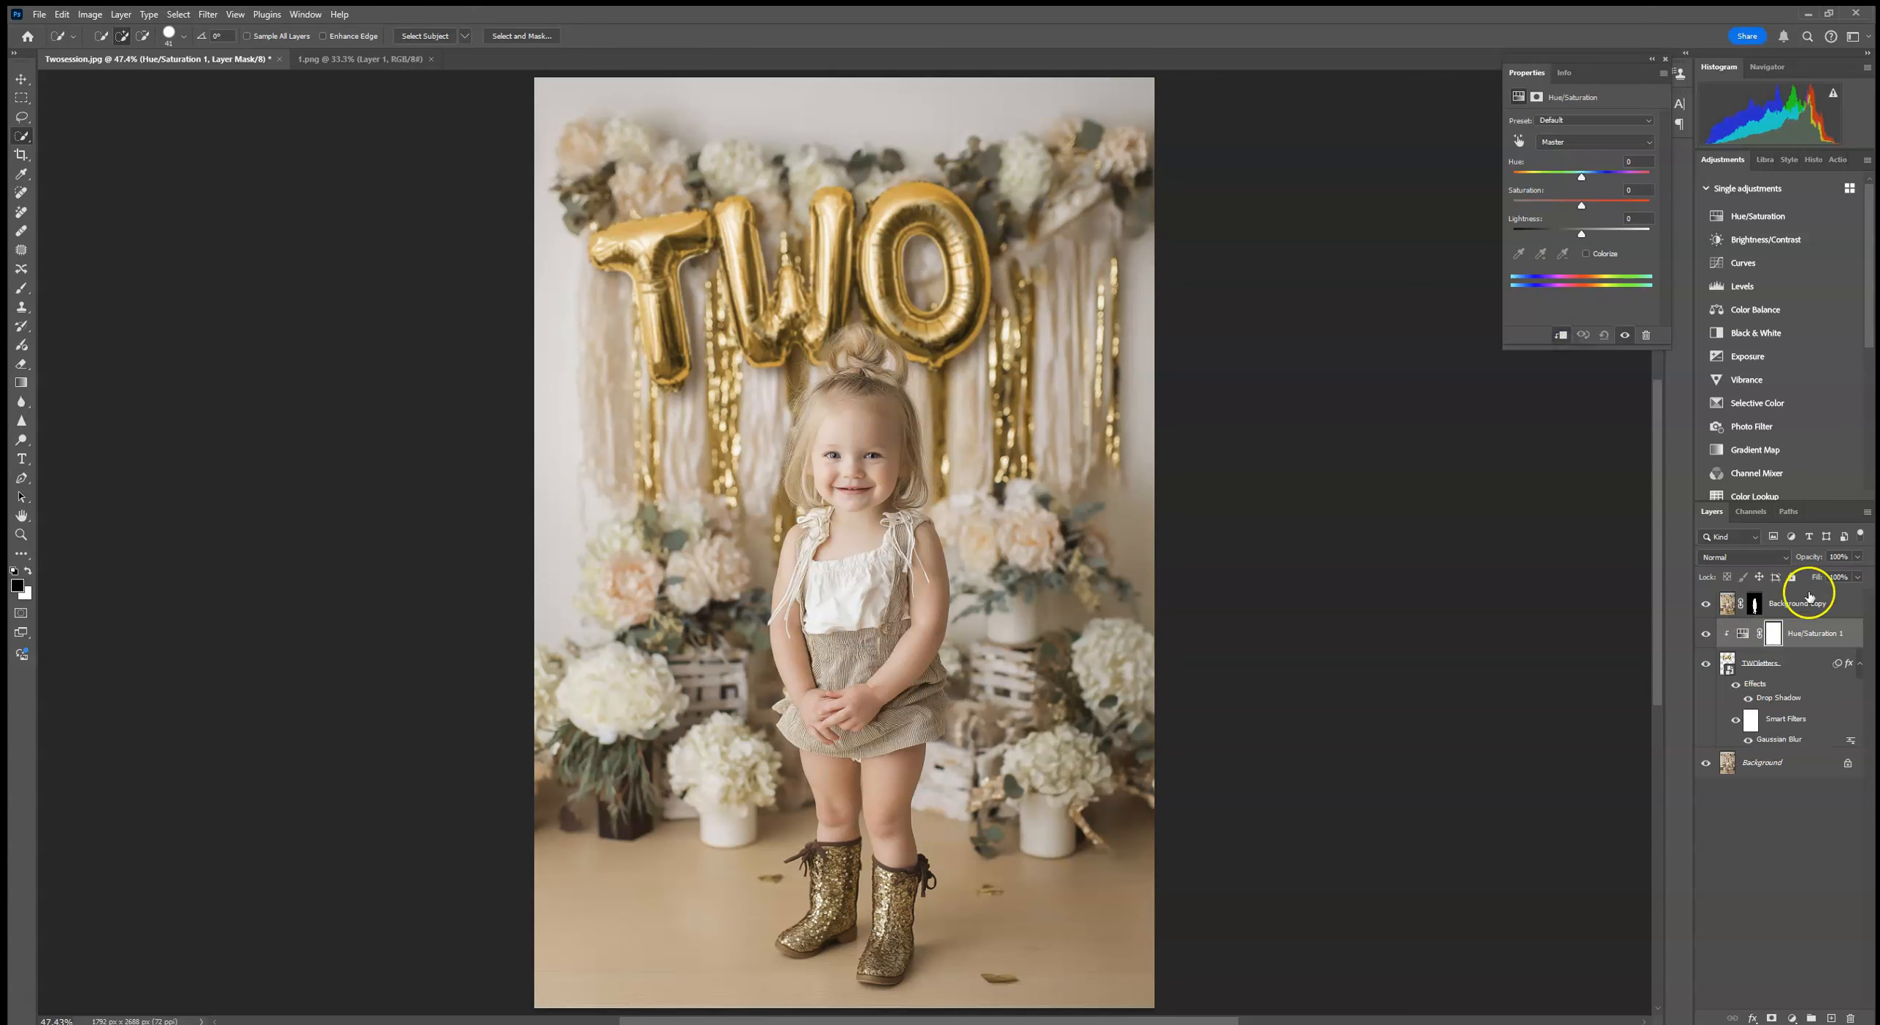
left_click_drag(1581, 177, 1537, 209)
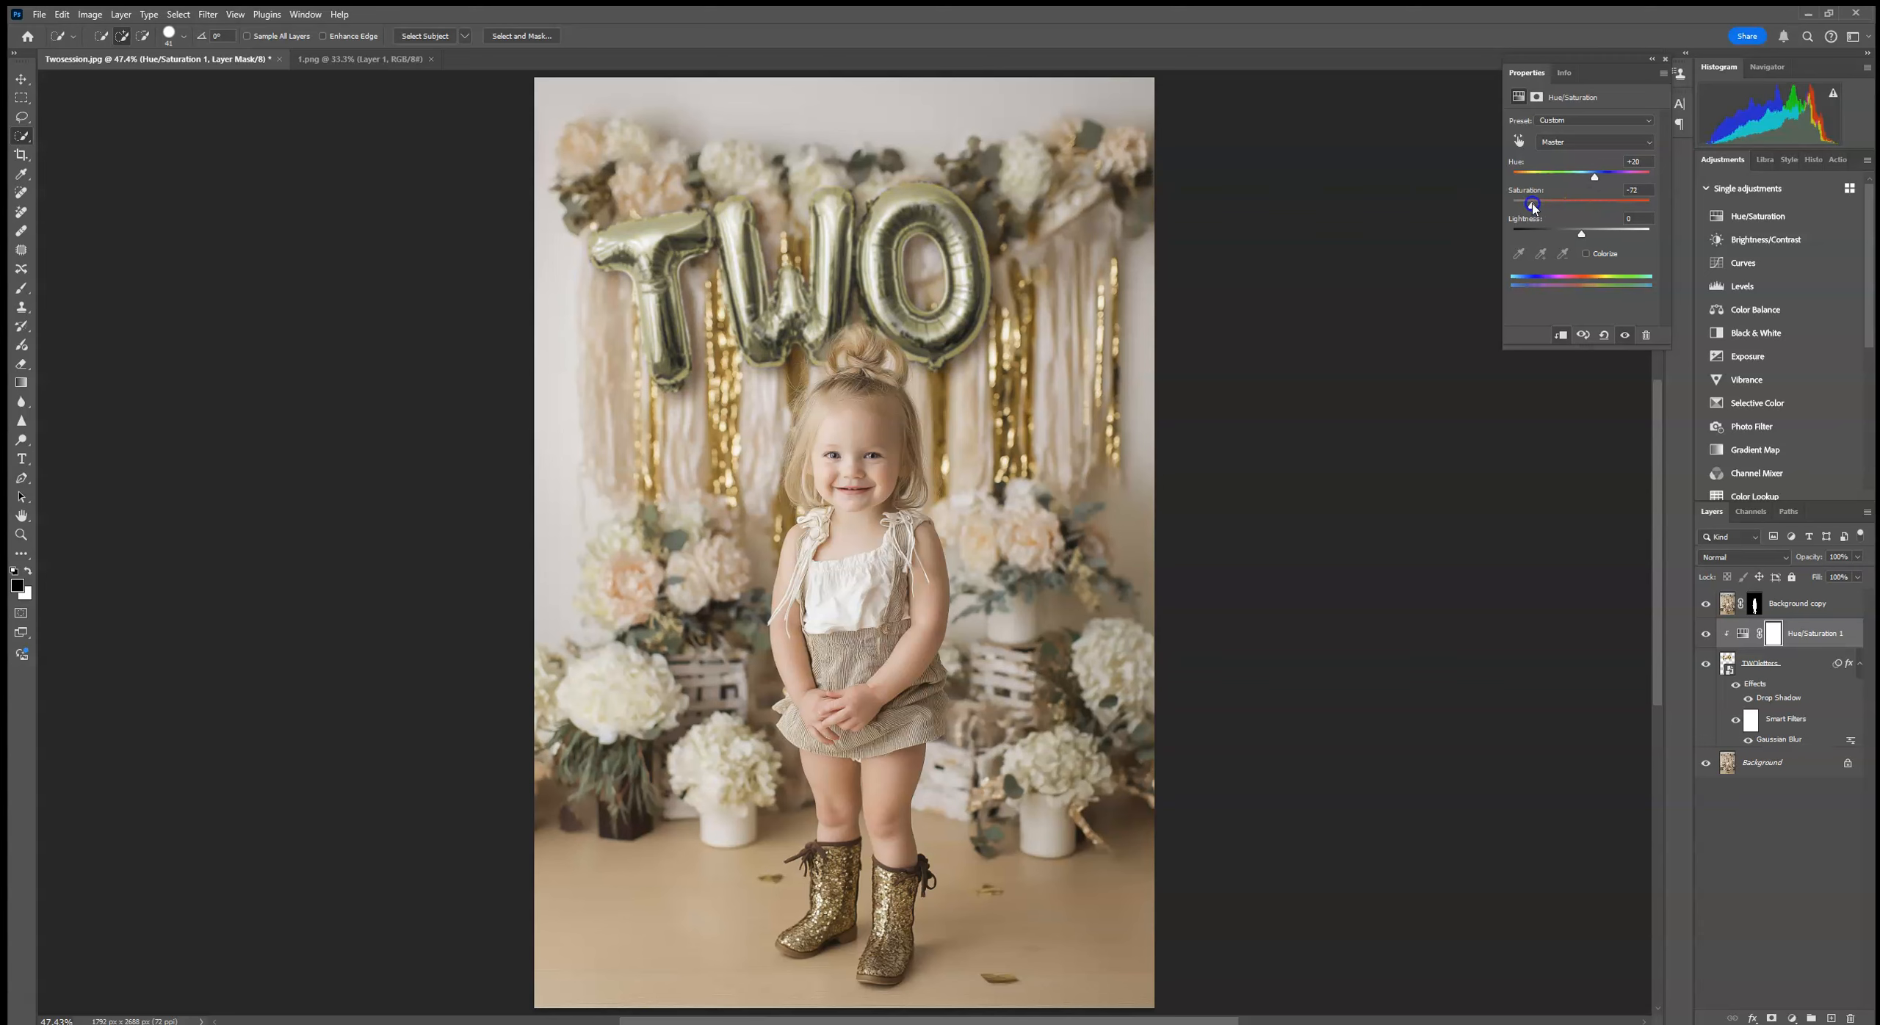
left_click_drag(1583, 235, 1581, 233)
left_click(1637, 220)
left_click(1666, 58)
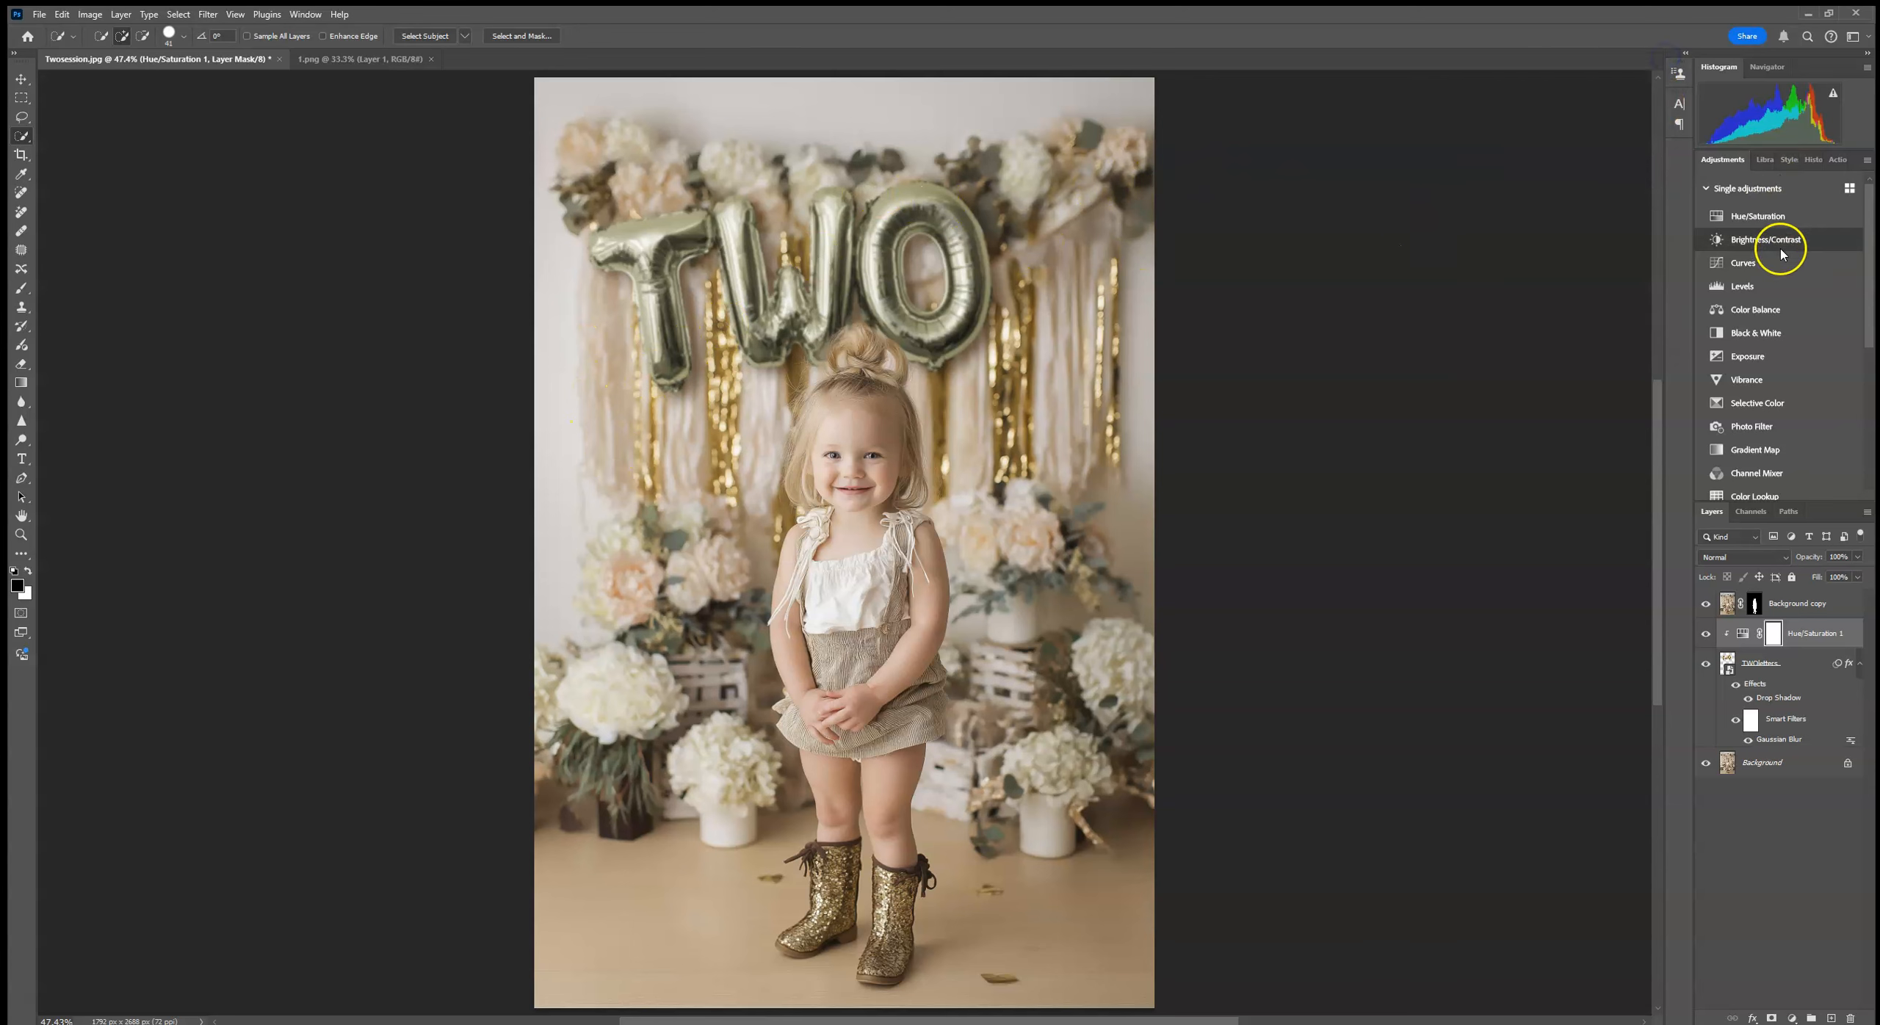
Step: Add a Brightness/Contrast adjustment clipped to the balloon letters, with brightness -31 and contrast 11
left_click(1765, 239)
left_click(1562, 336)
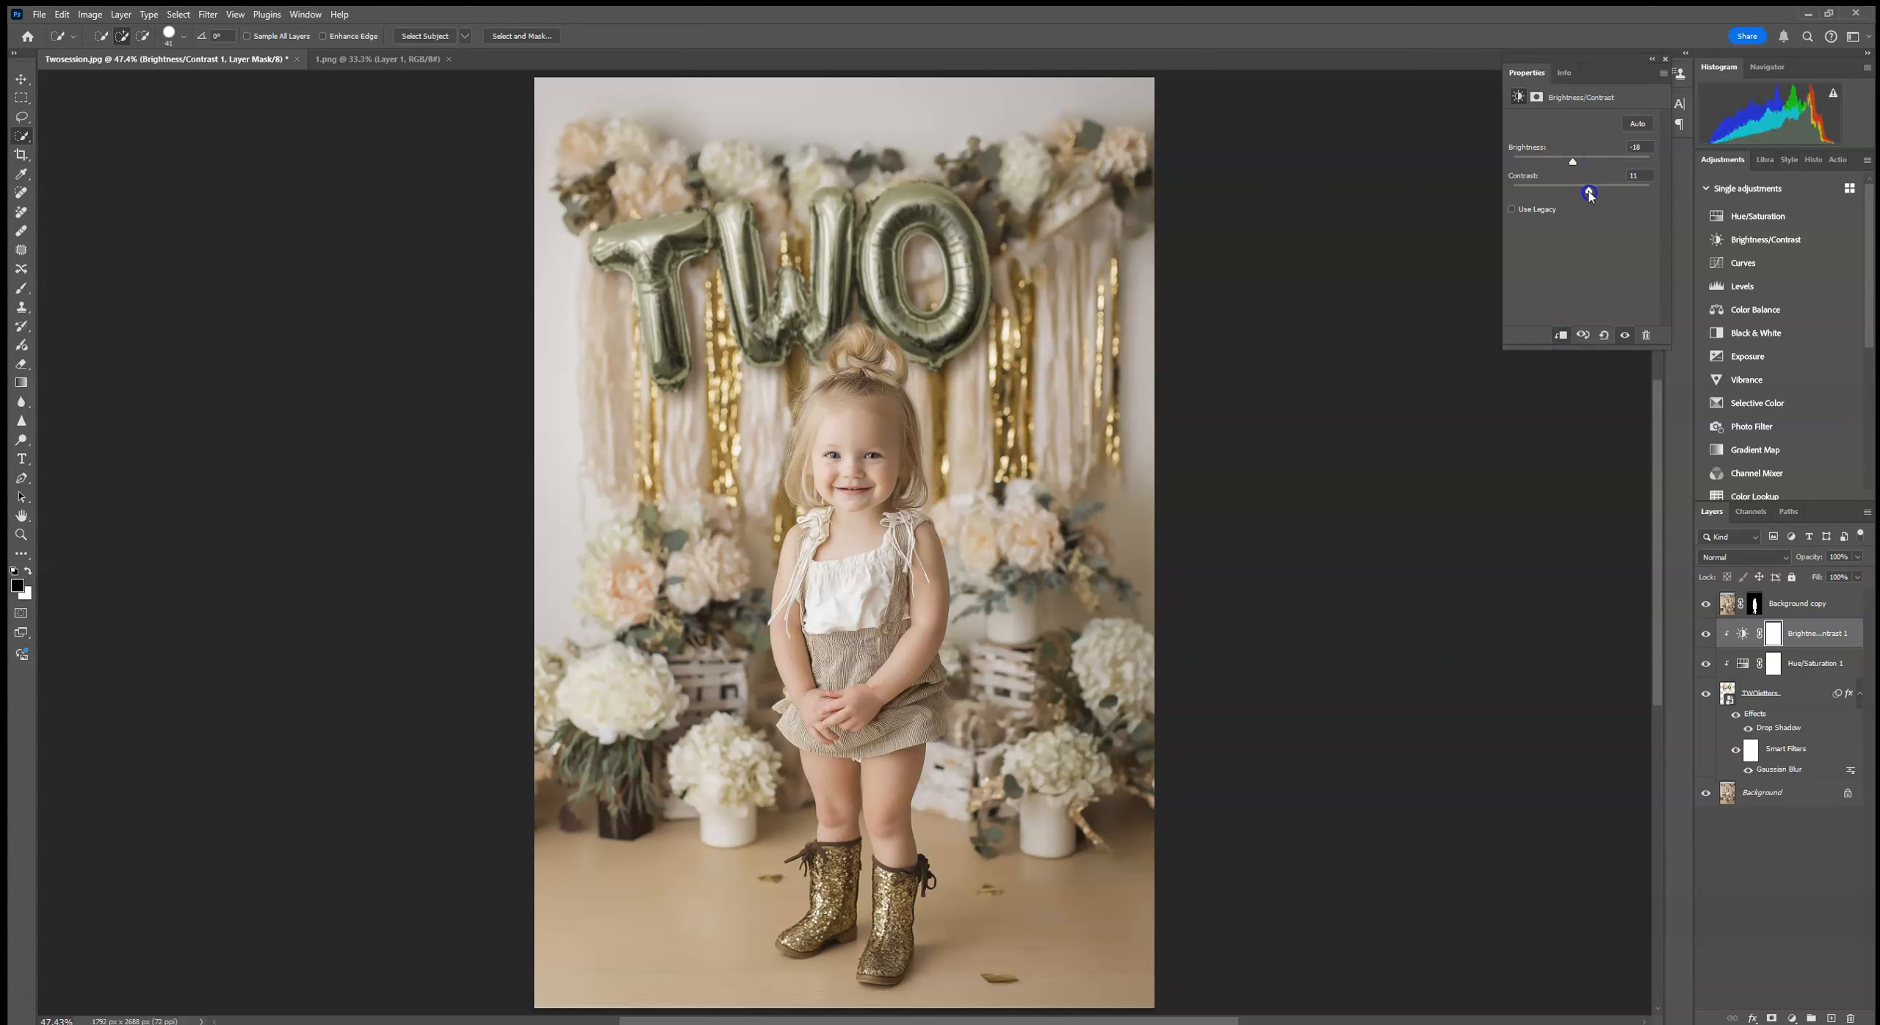
left_click_drag(1572, 162, 1563, 163)
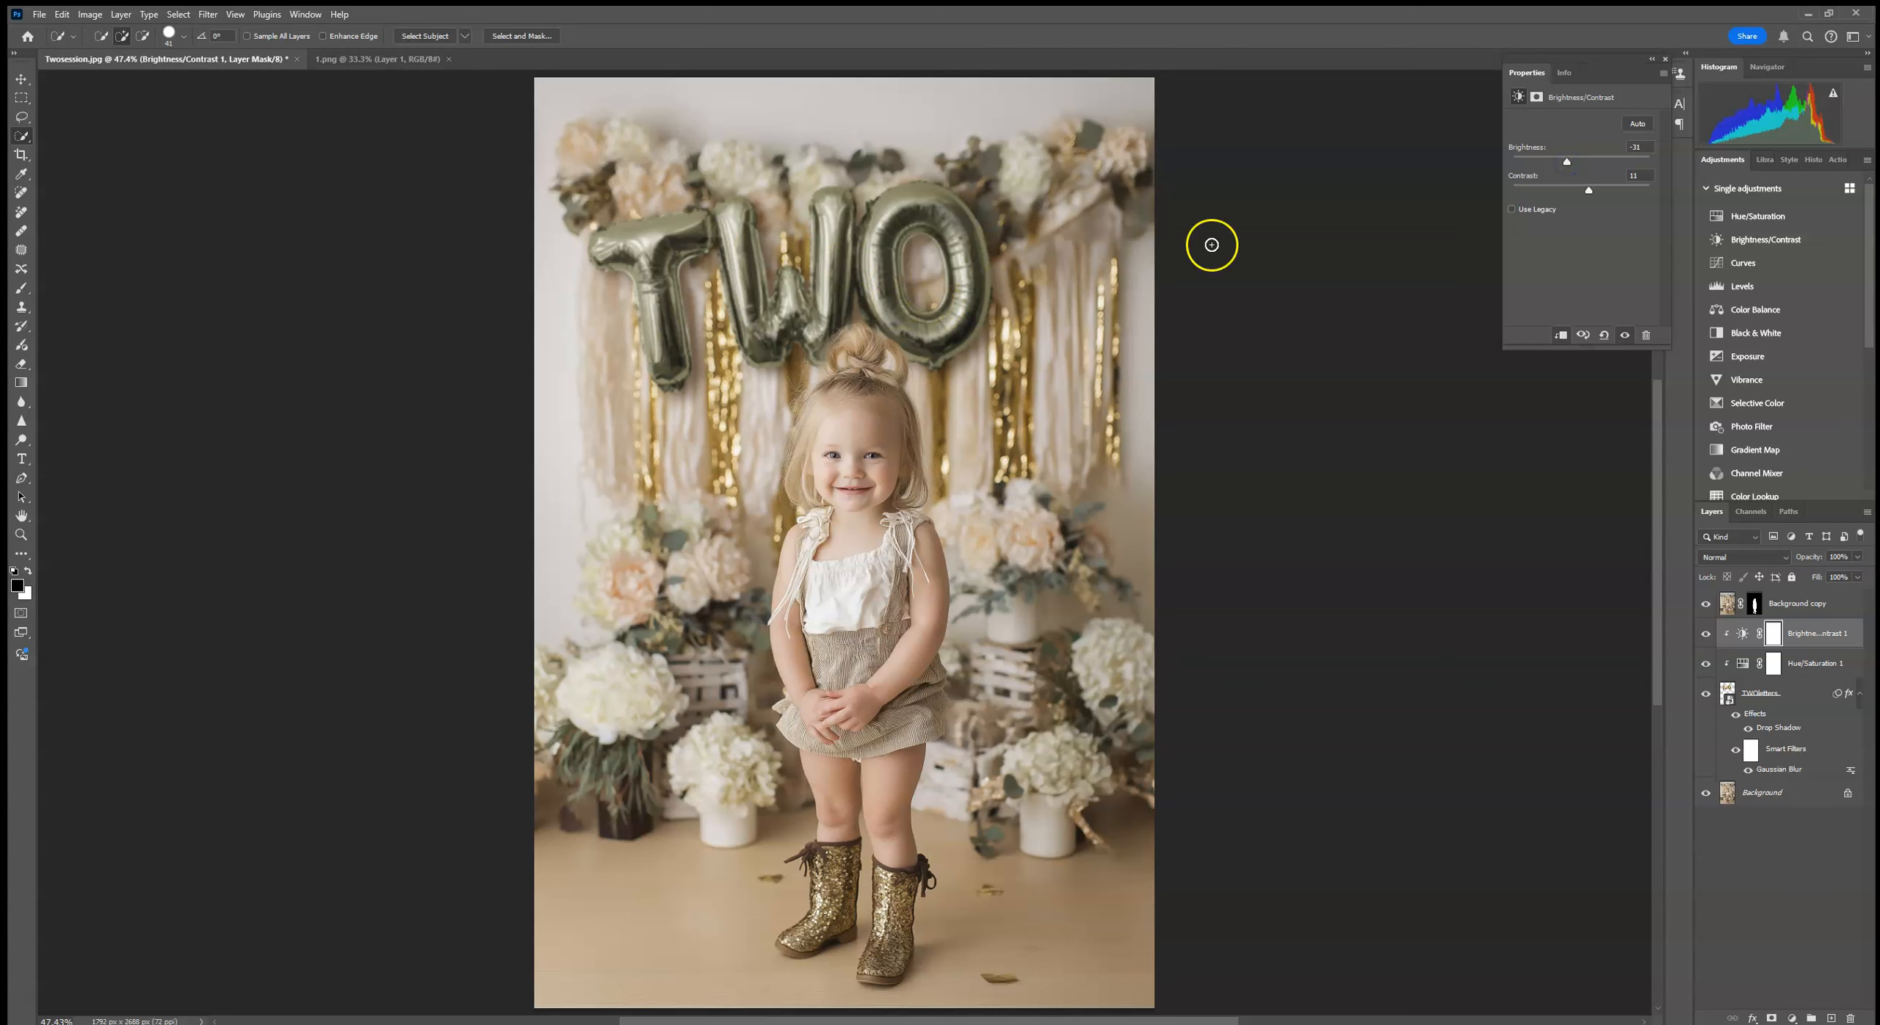
left_click(1665, 60)
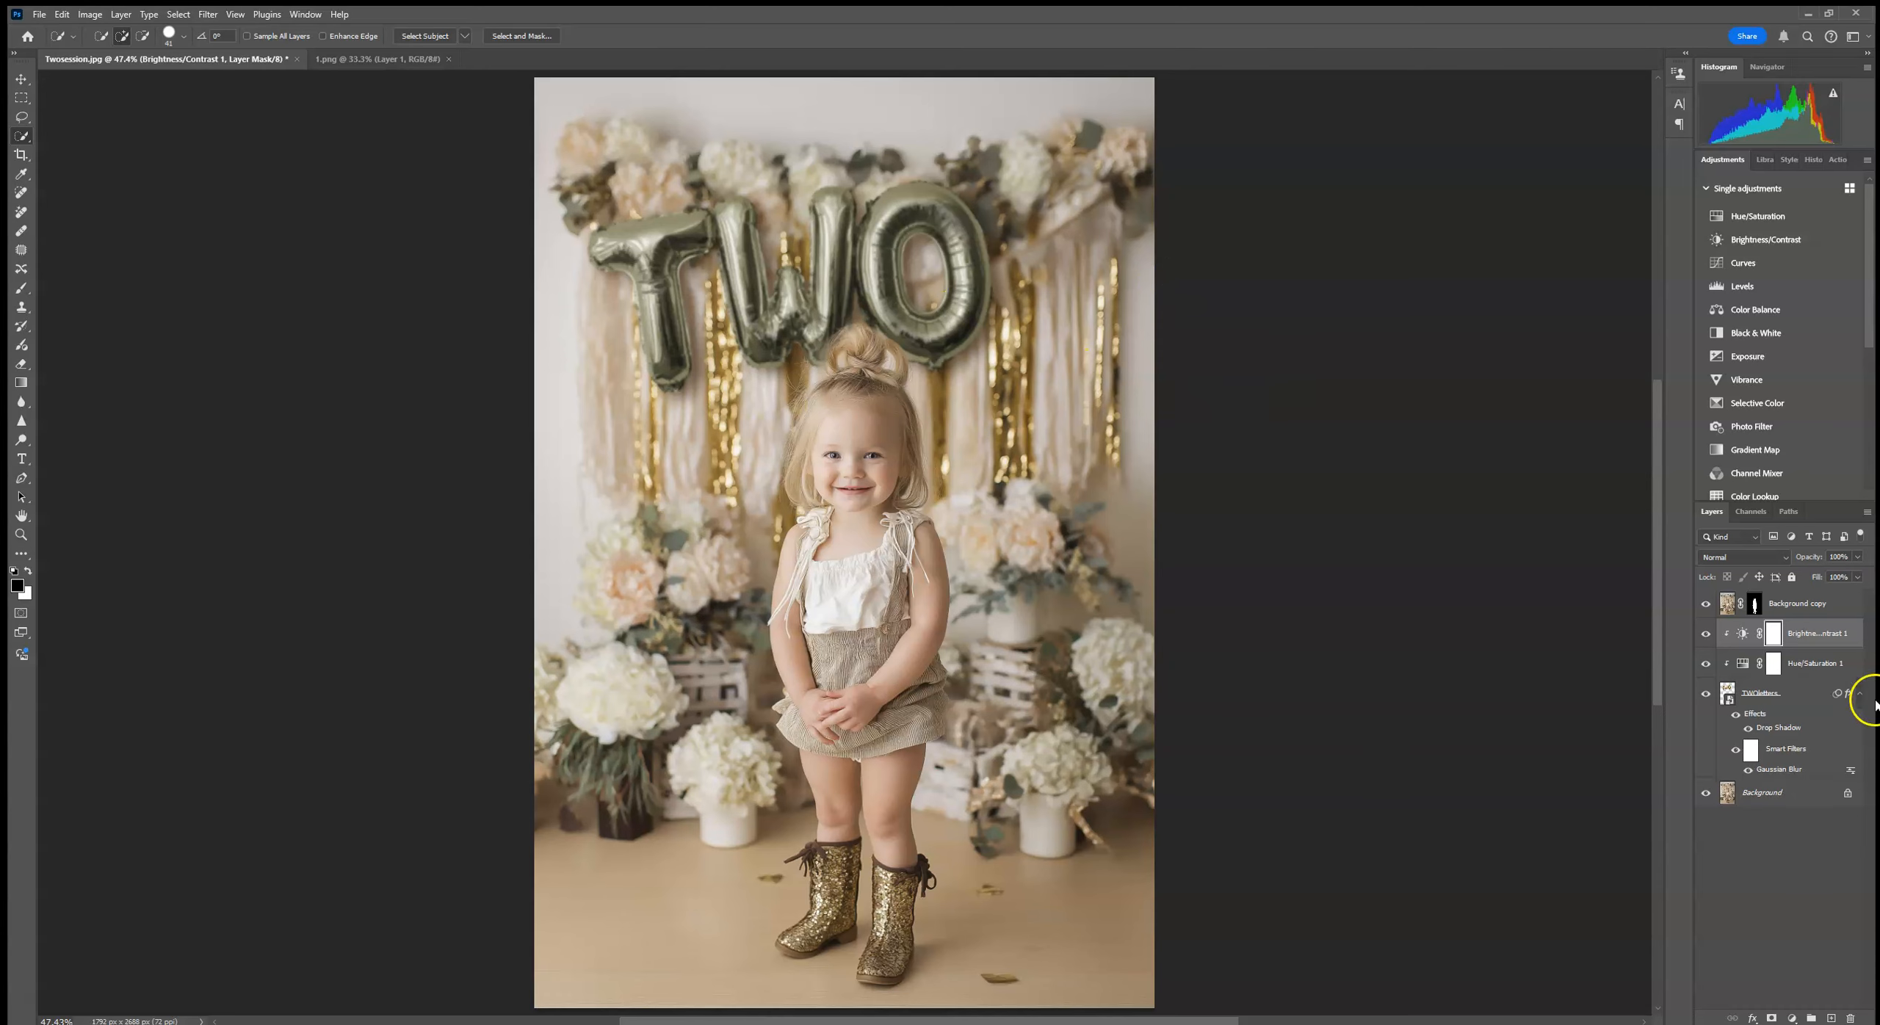
Step: Delete the TWOletters layer, its two clipped adjustment layers and the masked Background copy, leaving only the Background
left_click(1810, 694)
left_click(1818, 665, "ctrl")
left_click(1815, 635, "ctrl")
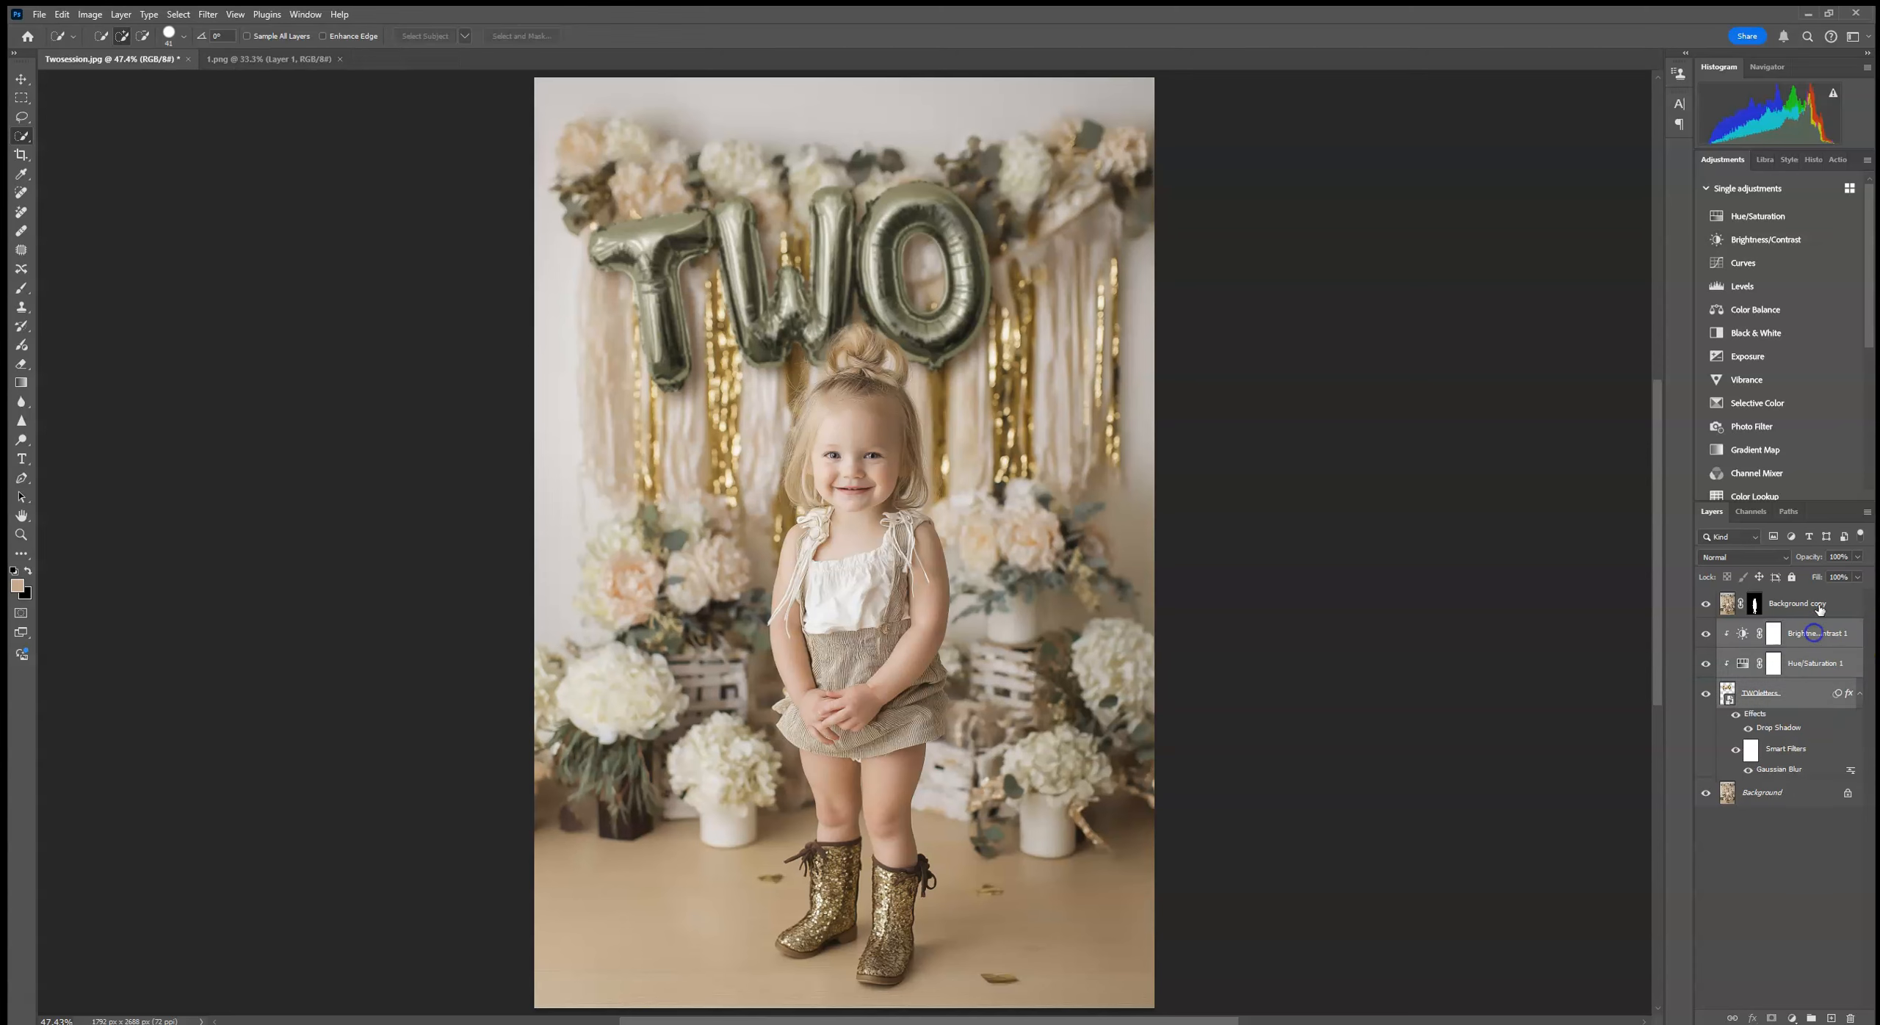
left_click(1823, 609, "ctrl")
left_click_drag(1838, 609, 1850, 1019)
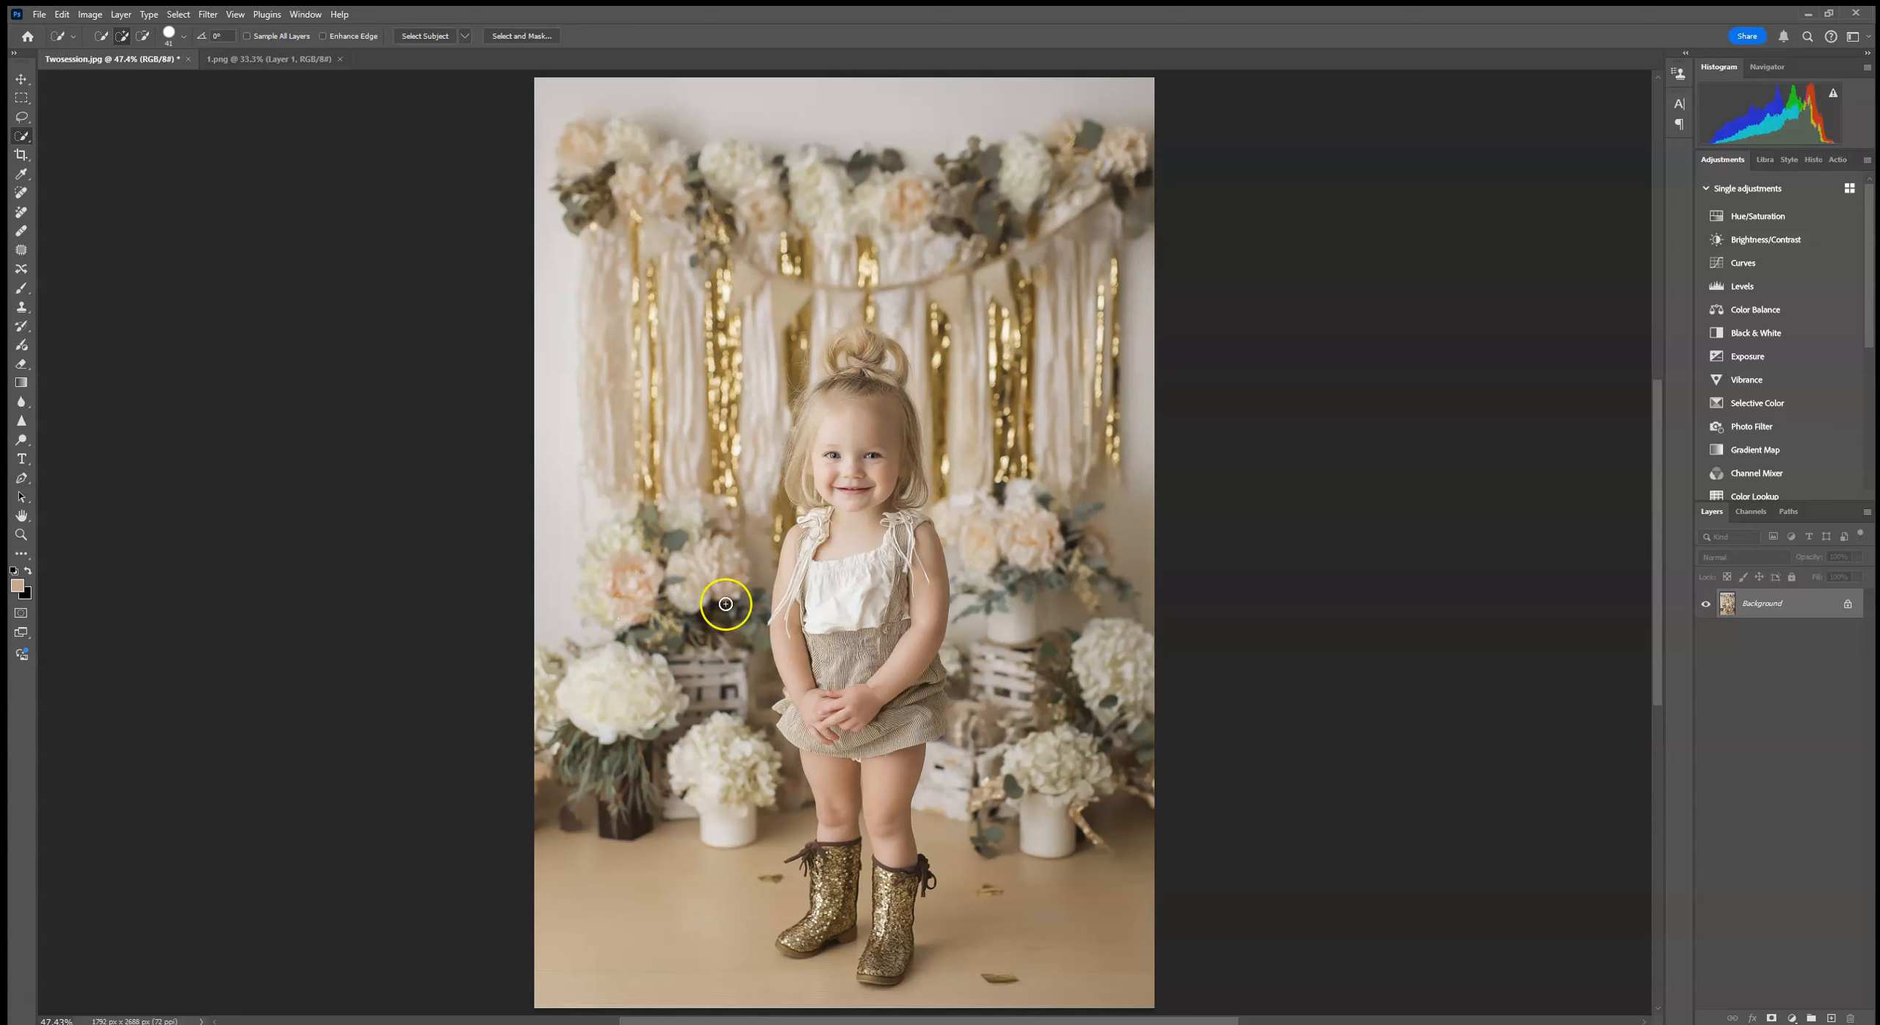
Step: Place the gold T foil balloon as an embedded image and position it over the backdrop's garland, up and to the side of the girl
left_click(39, 14)
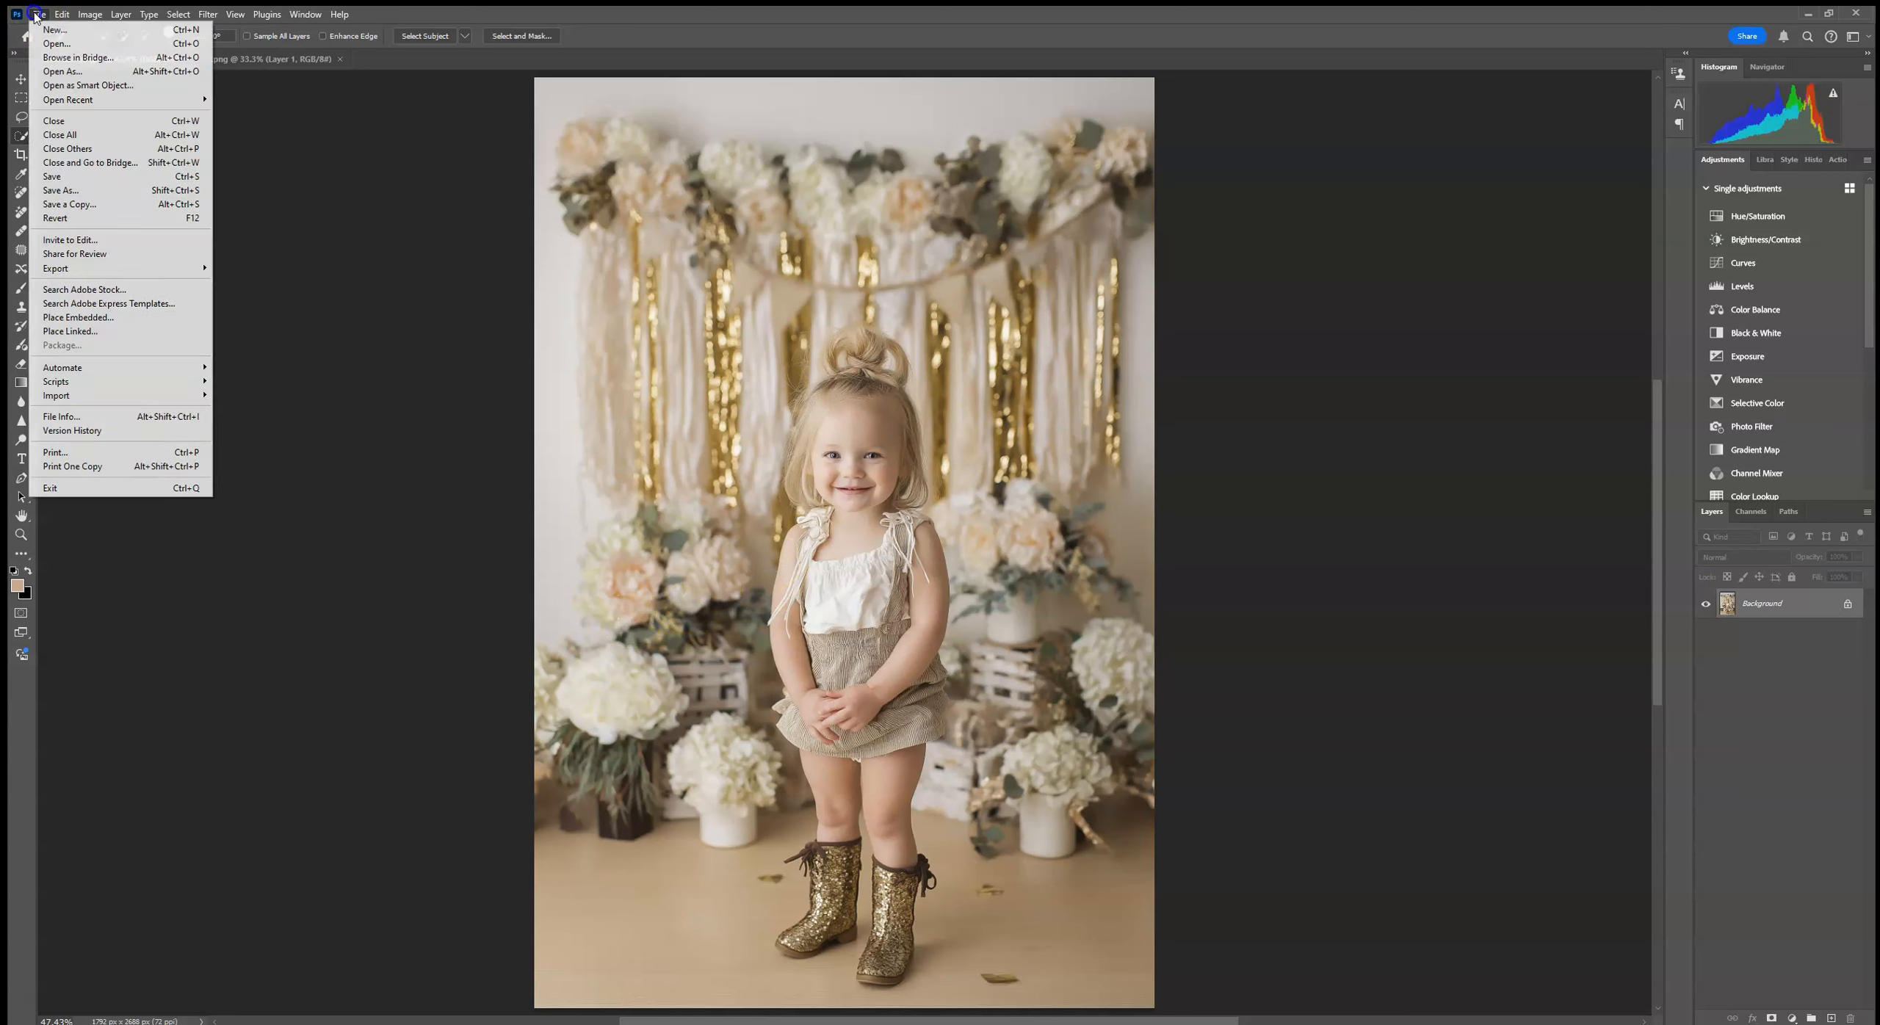
left_click(103, 306)
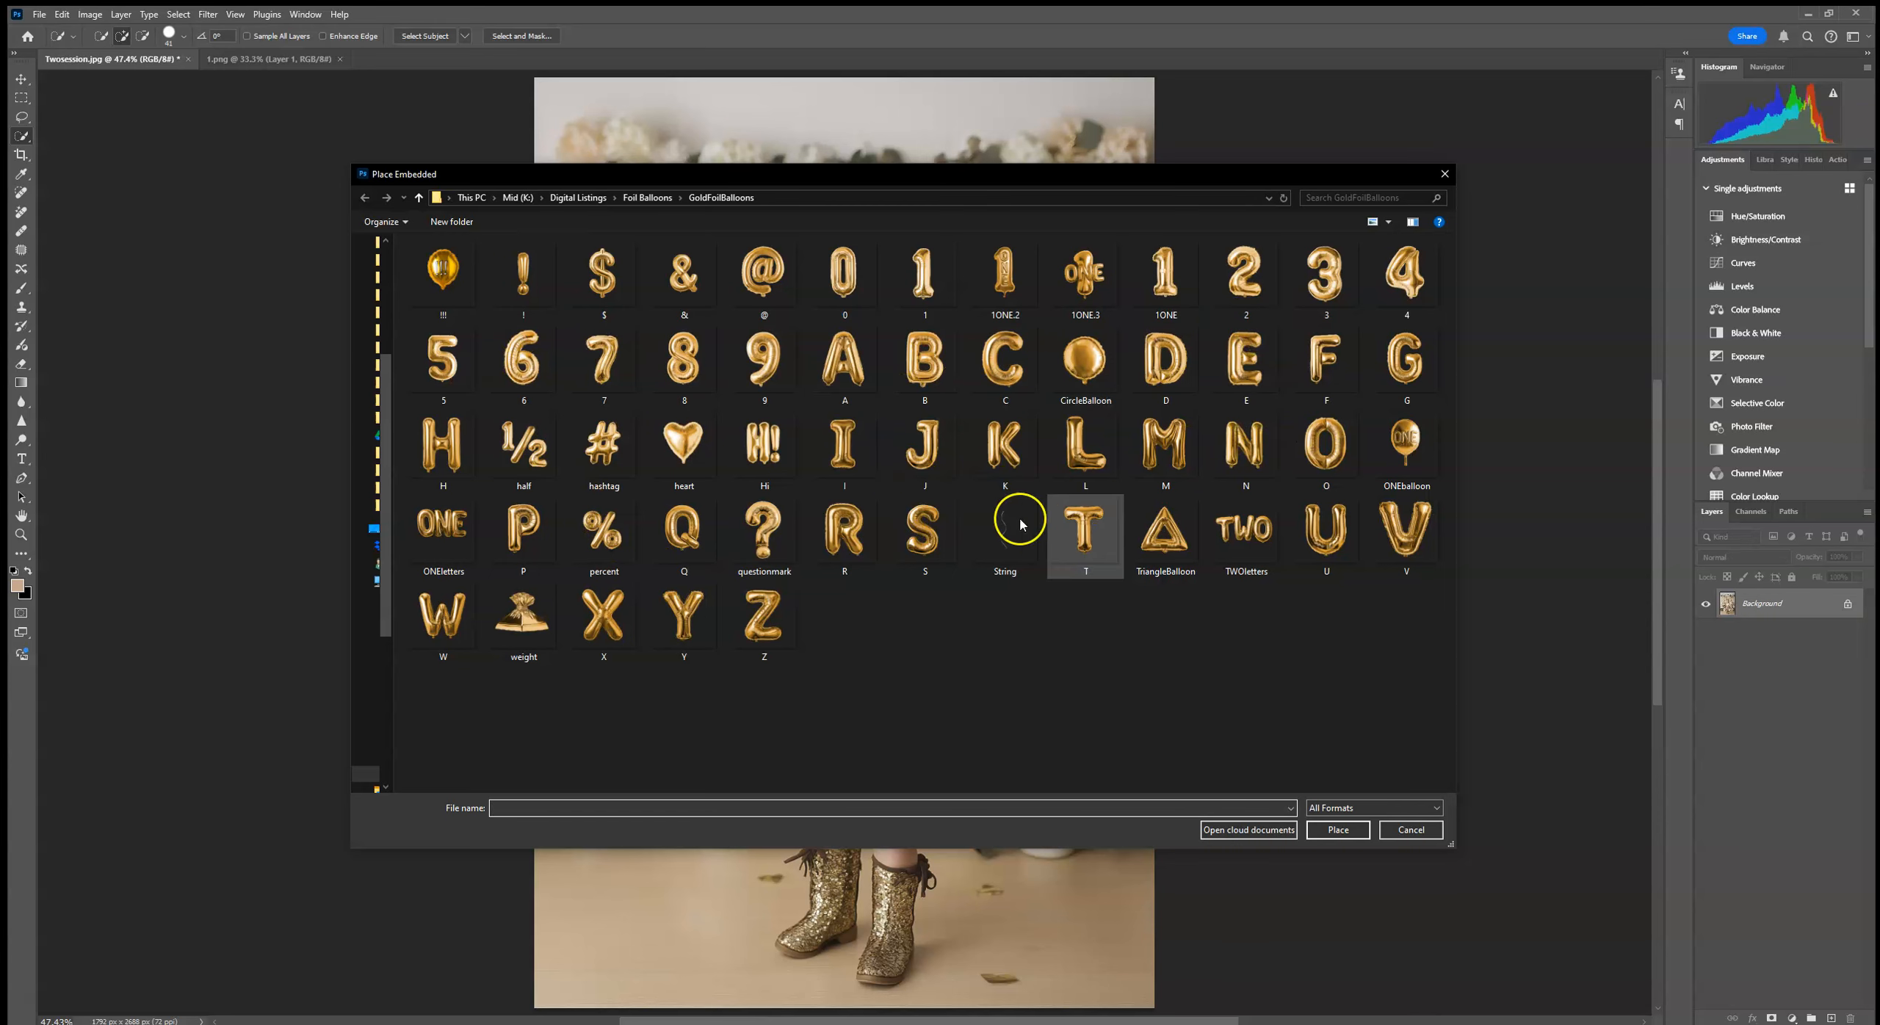
double_click(1113, 531)
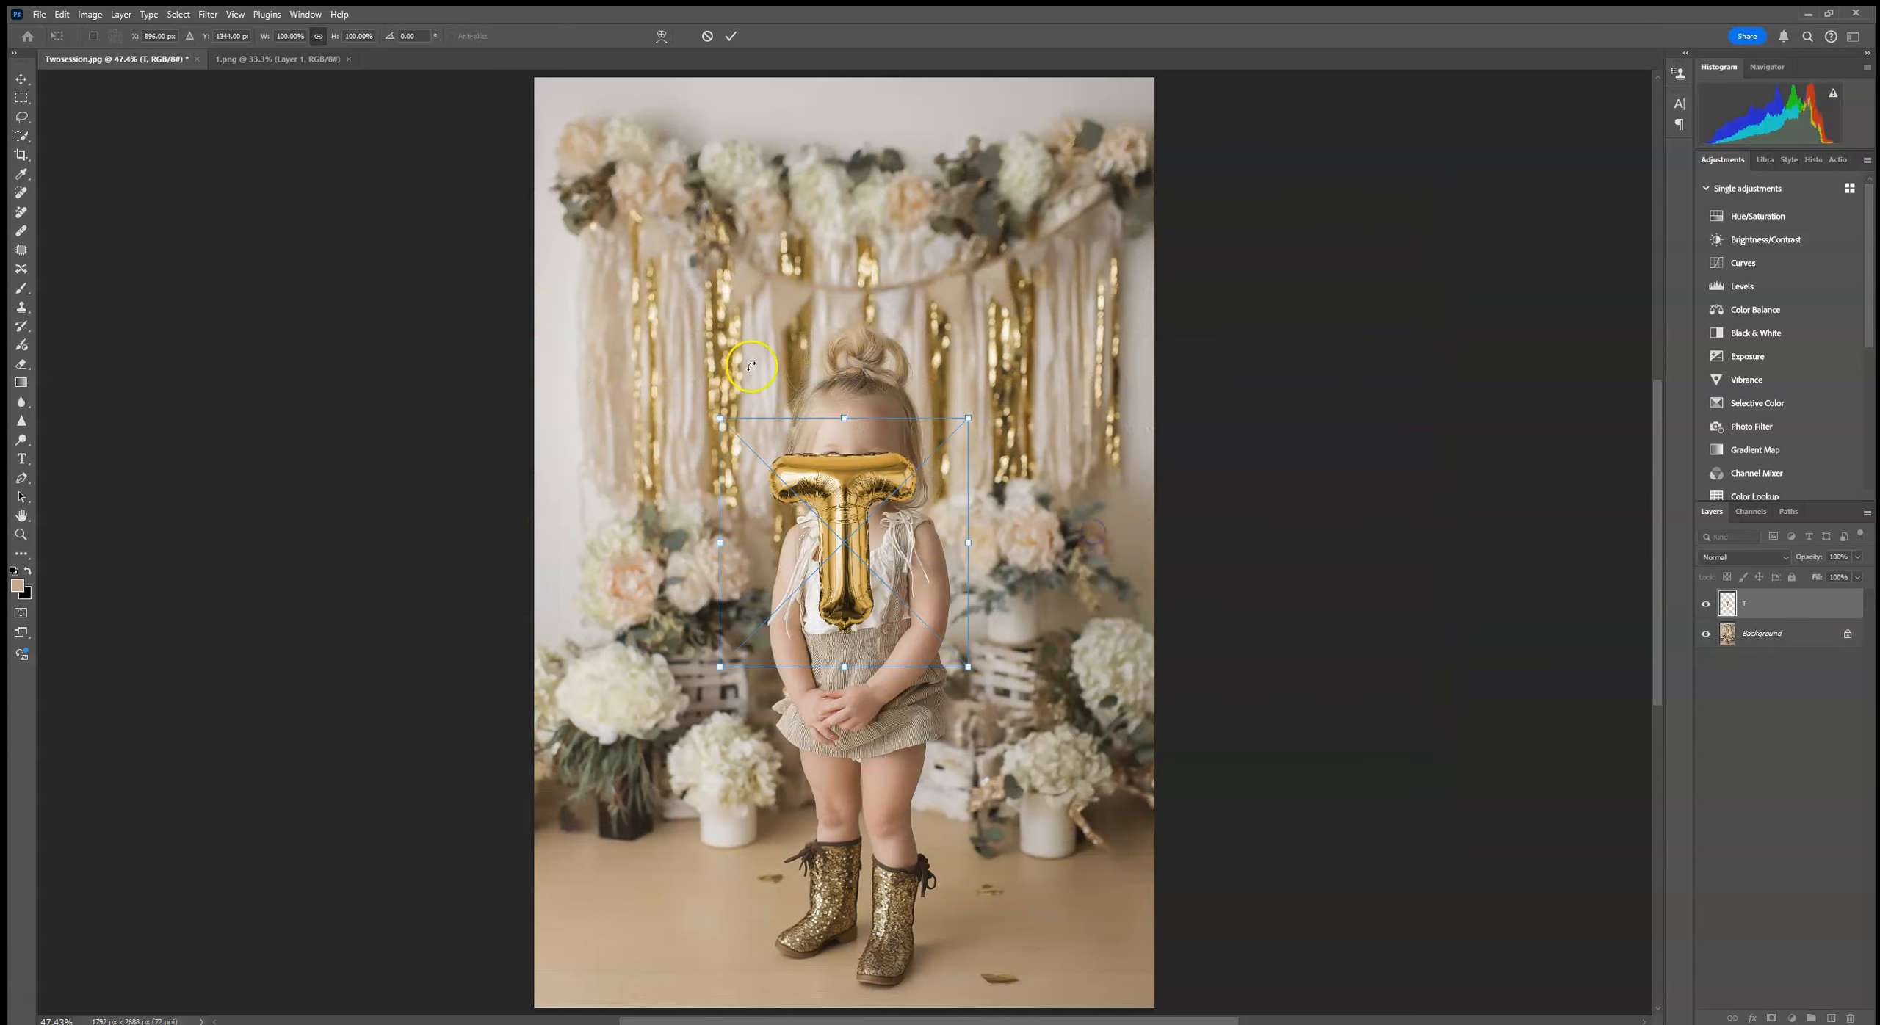
left_click_drag(845, 414, 719, 150)
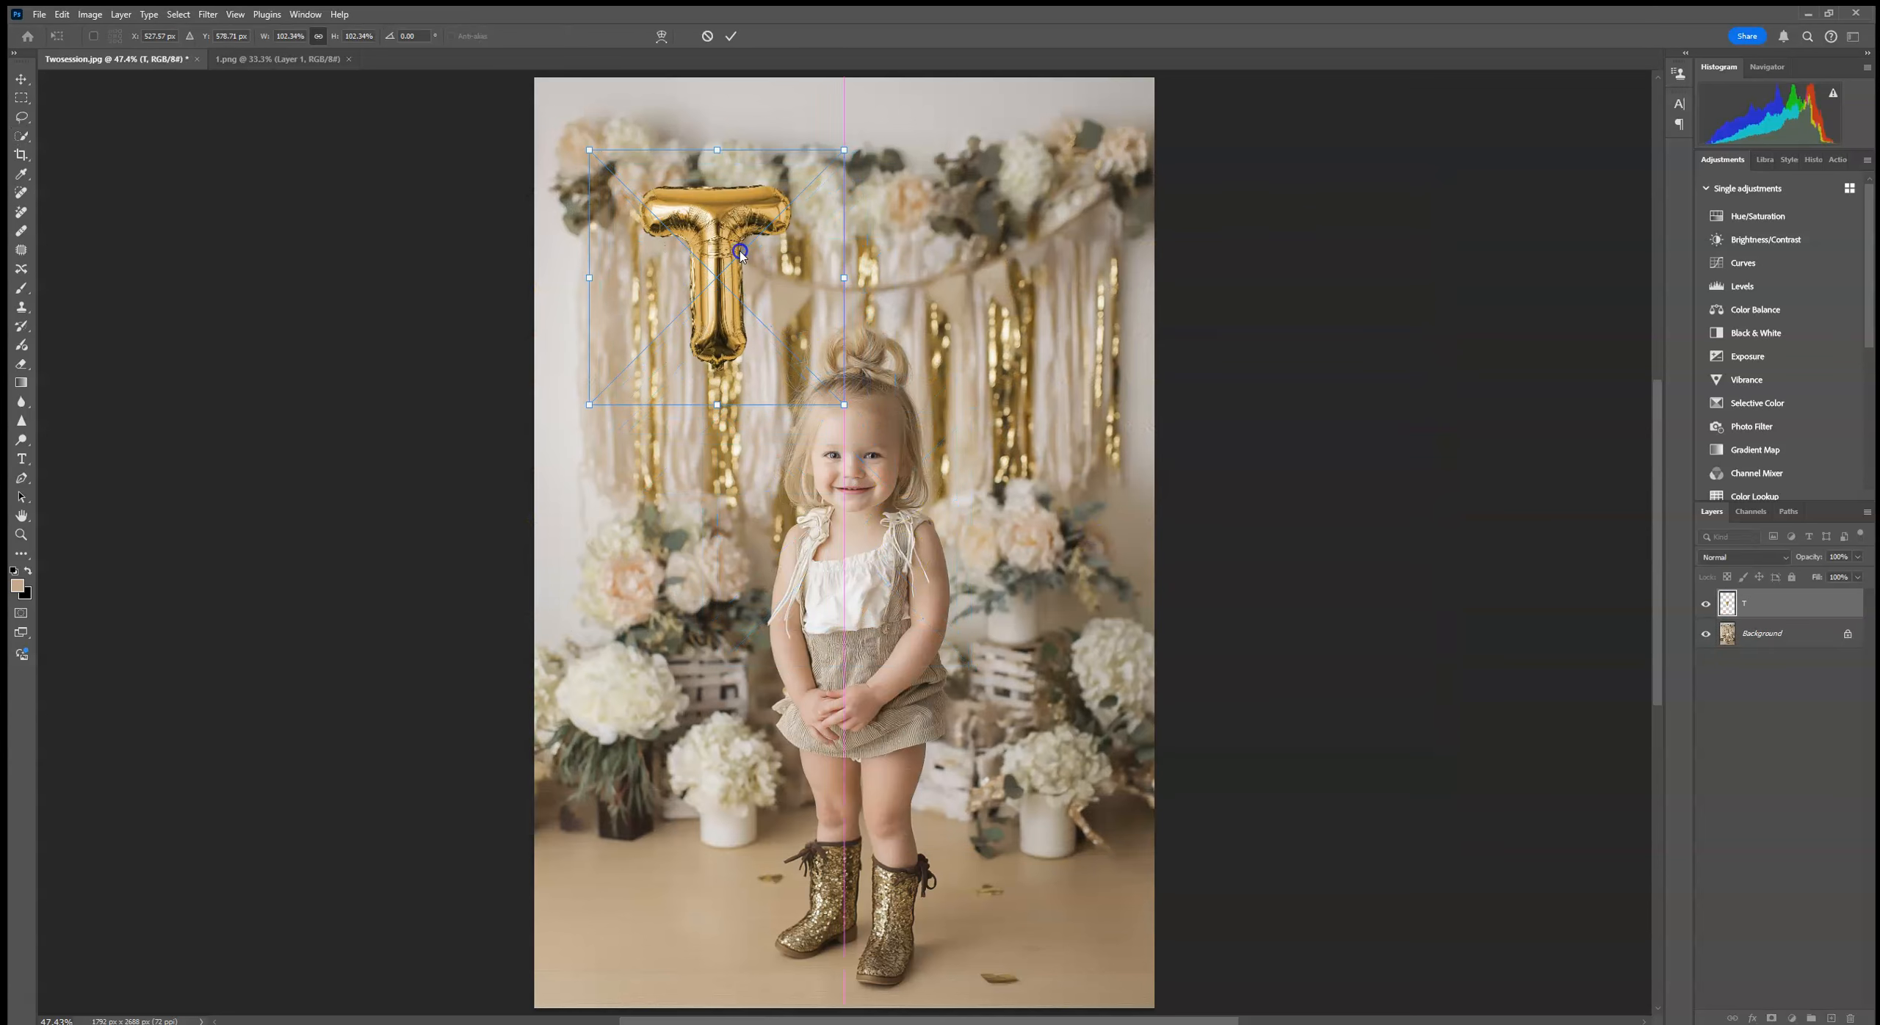
left_click(730, 37)
Step: Place the gold H foil balloon as an embedded image, positioned directly beside the T at matching height to spell TH
left_click(39, 14)
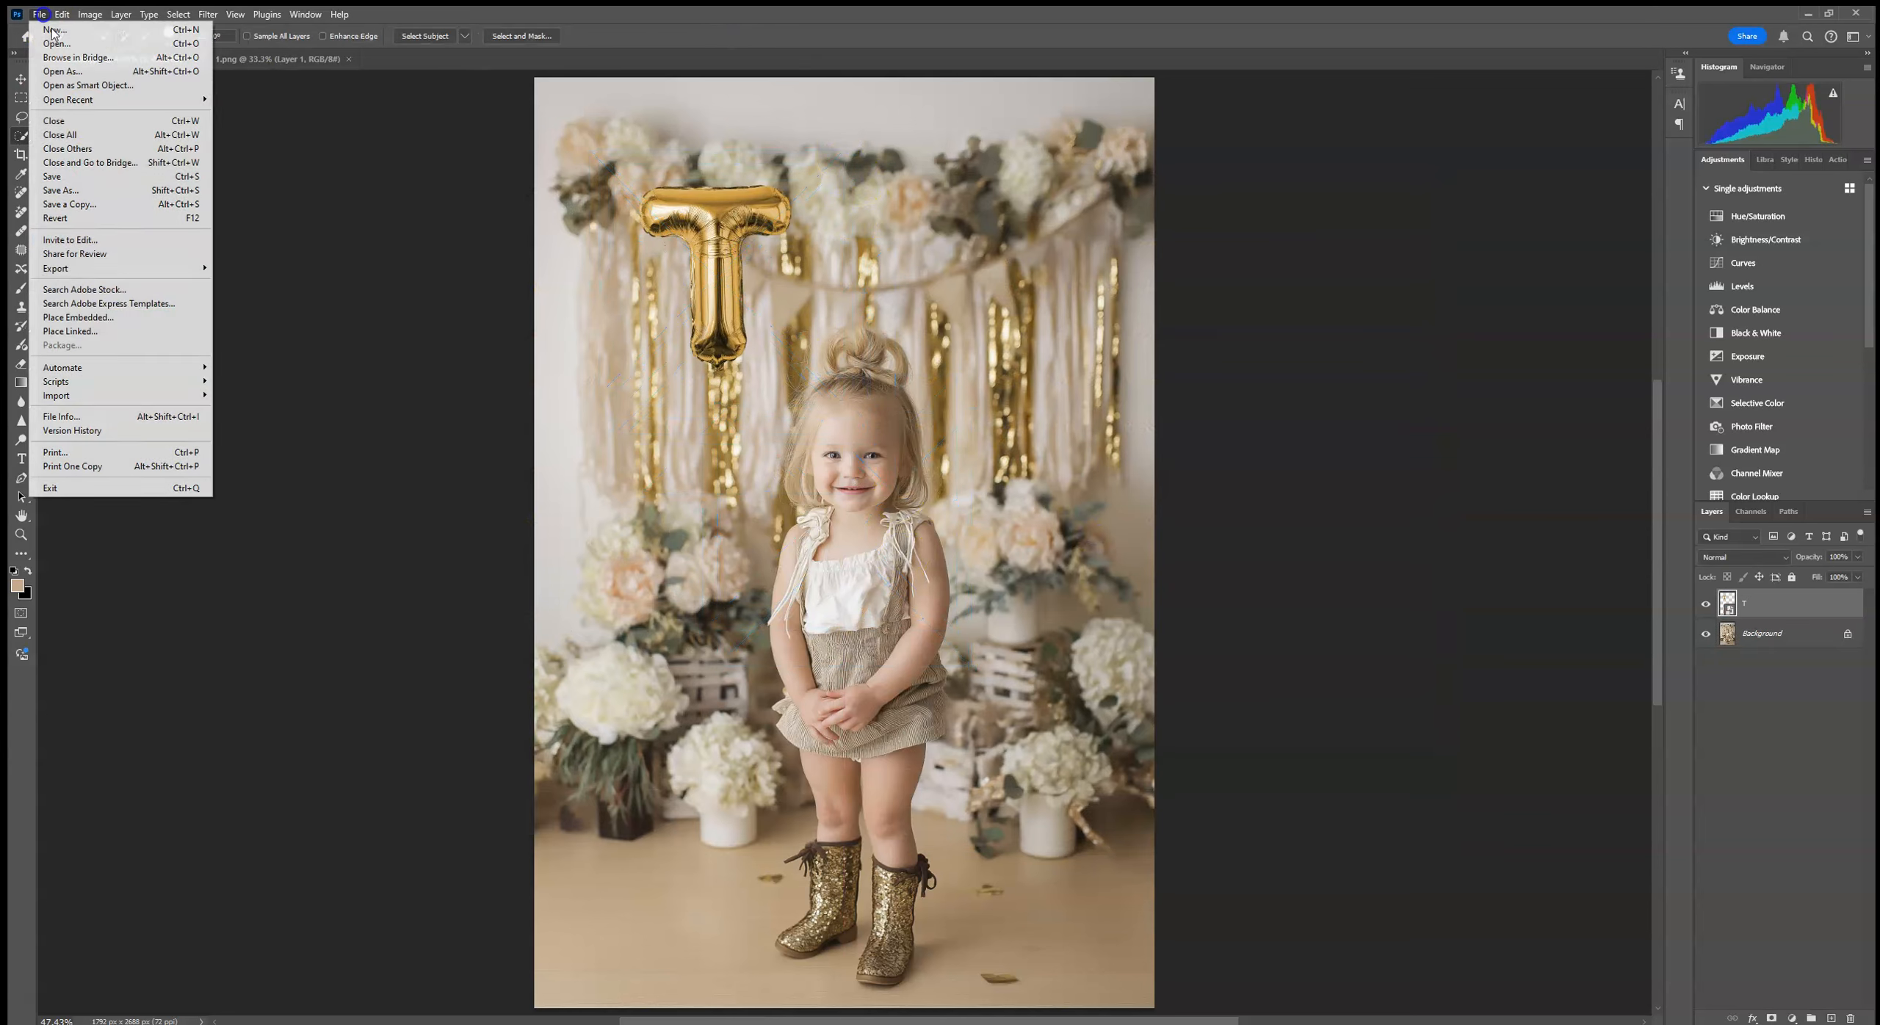
left_click(104, 314)
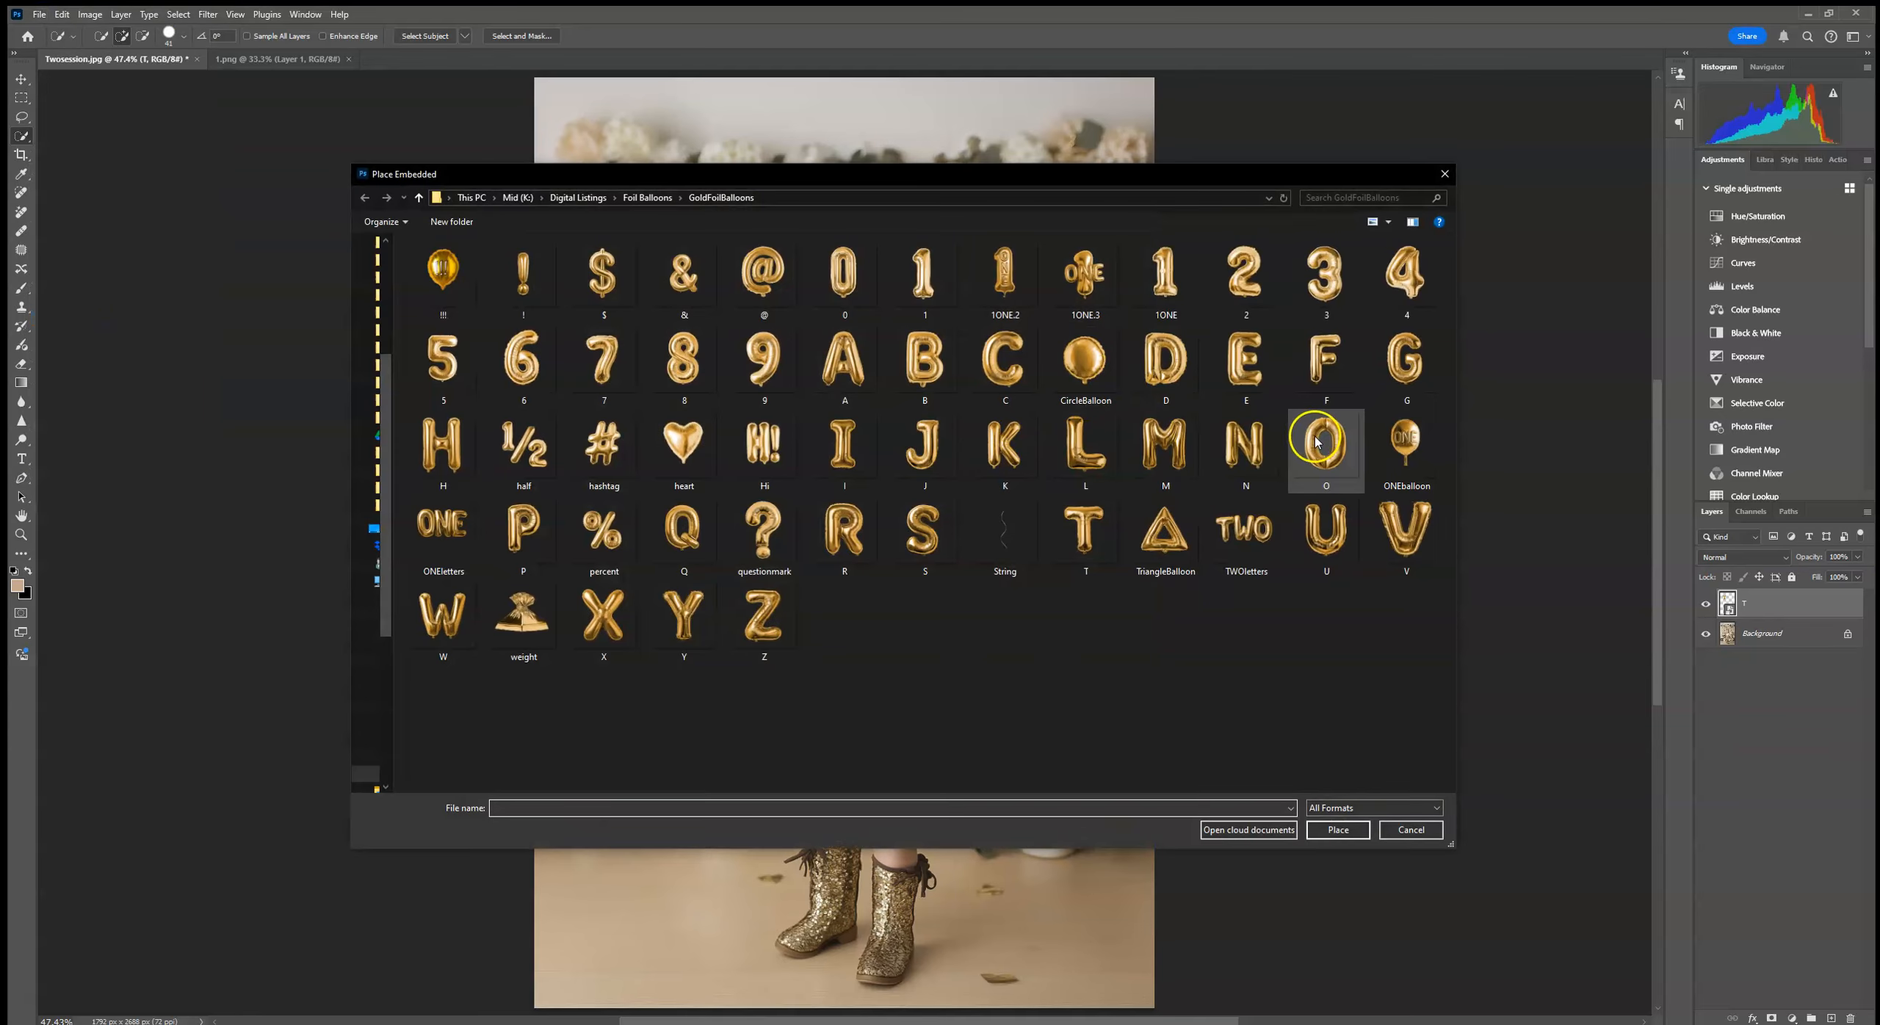
double_click(442, 444)
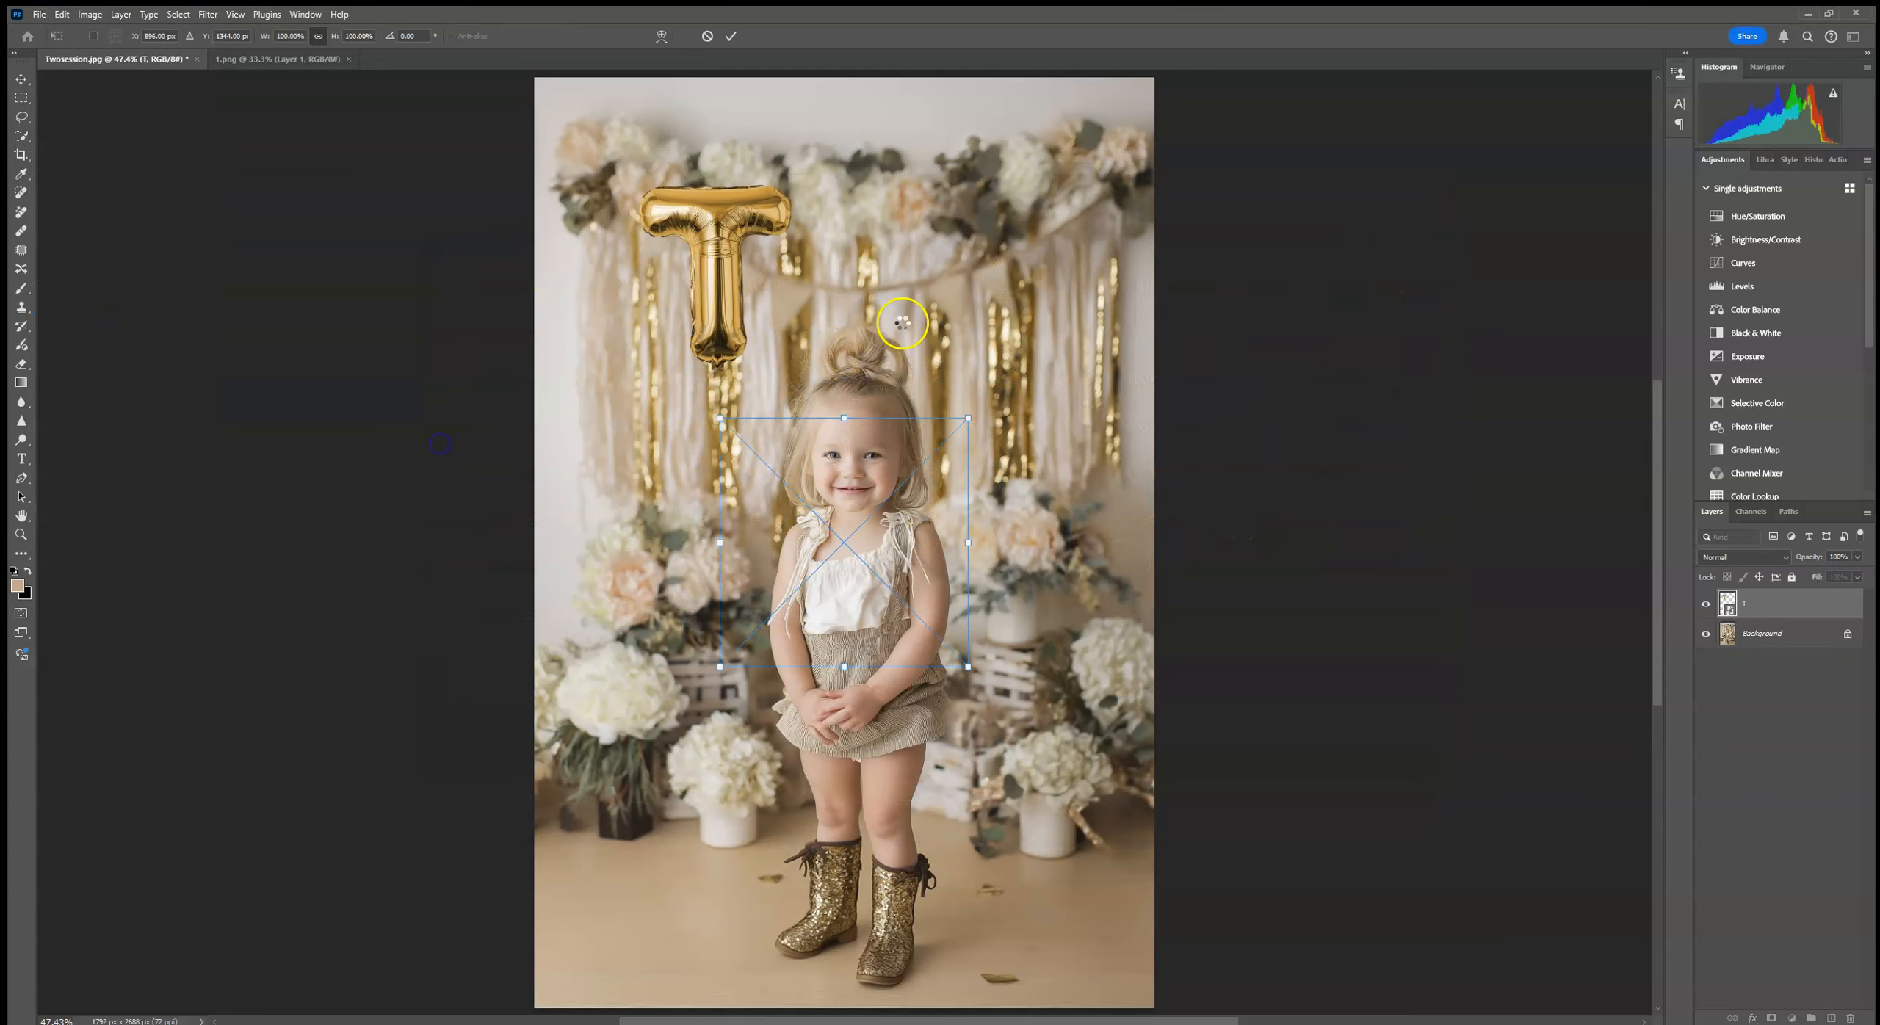
left_click_drag(846, 418, 846, 442)
left_click_drag(834, 565, 828, 289)
left_click_drag(1005, 192, 1011, 175)
left_click_drag(812, 267, 819, 255)
left_click(729, 40)
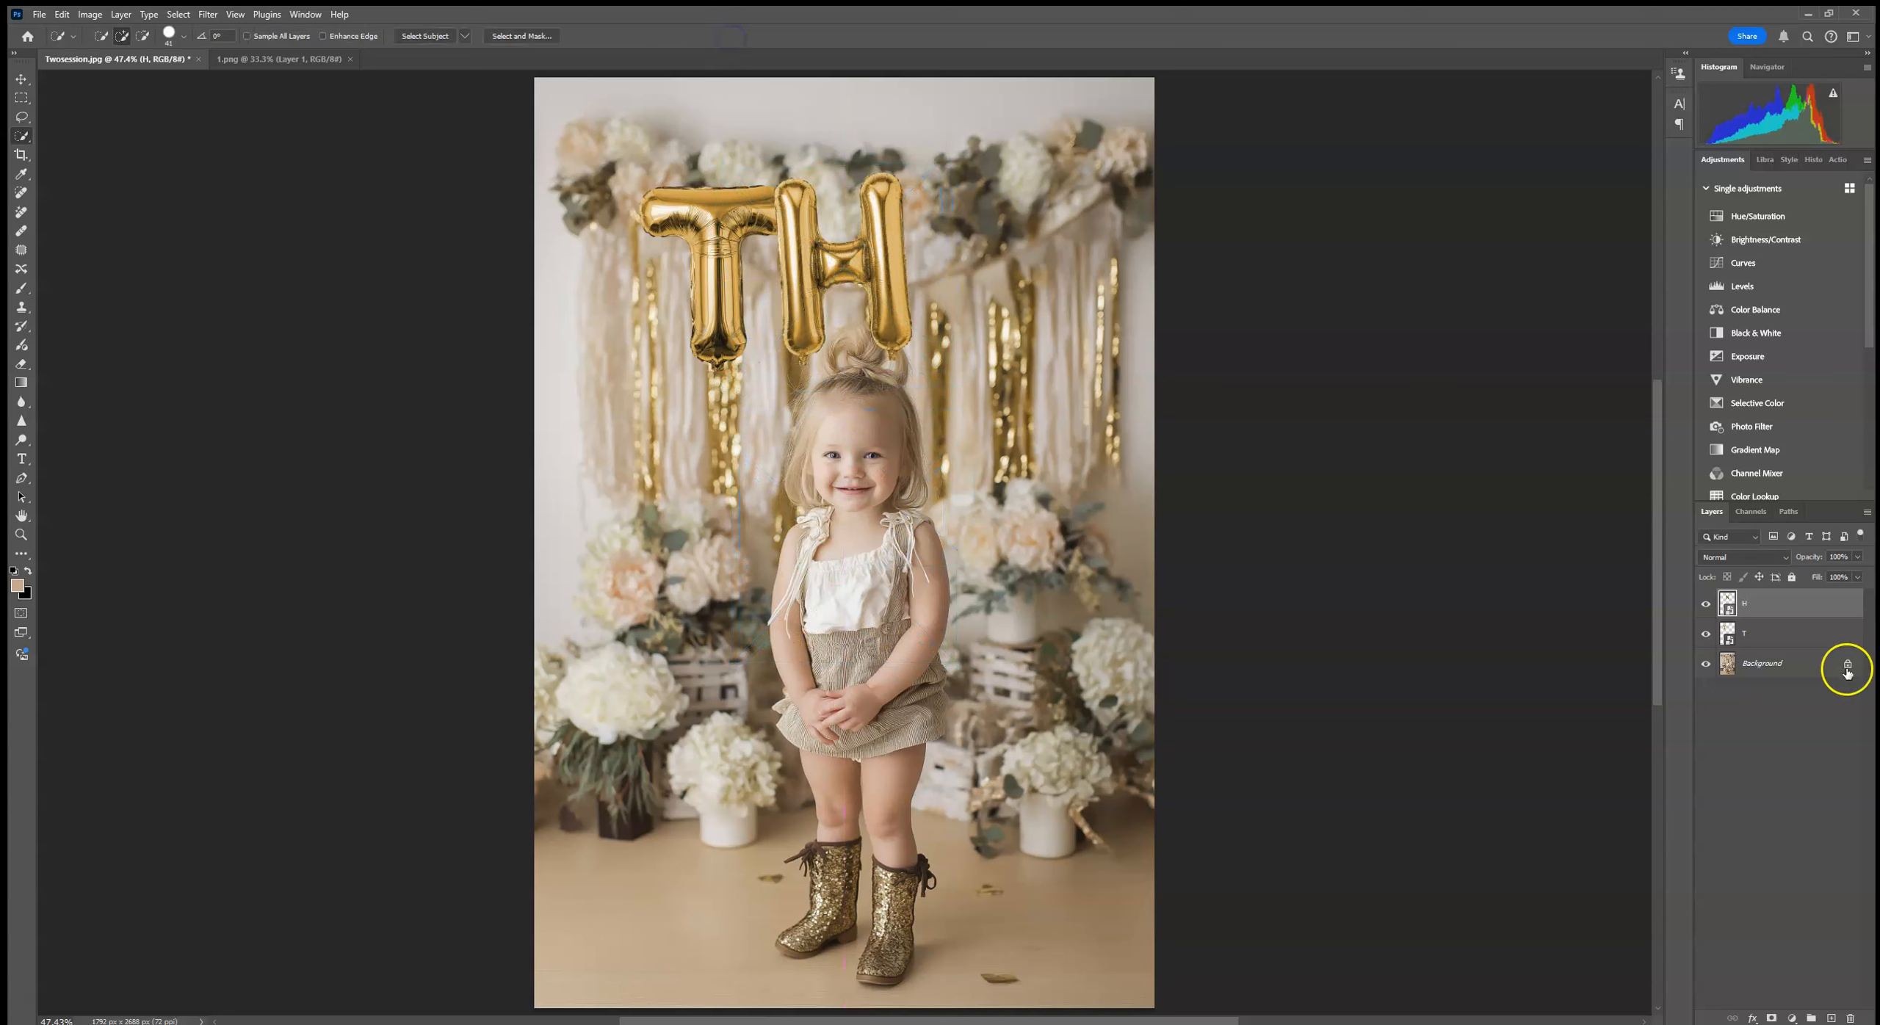
Step: Select the T and H layers together and shift both balloons up and left, clear of the girl's hair bun
left_click(1800, 633, "shift")
left_click(20, 79)
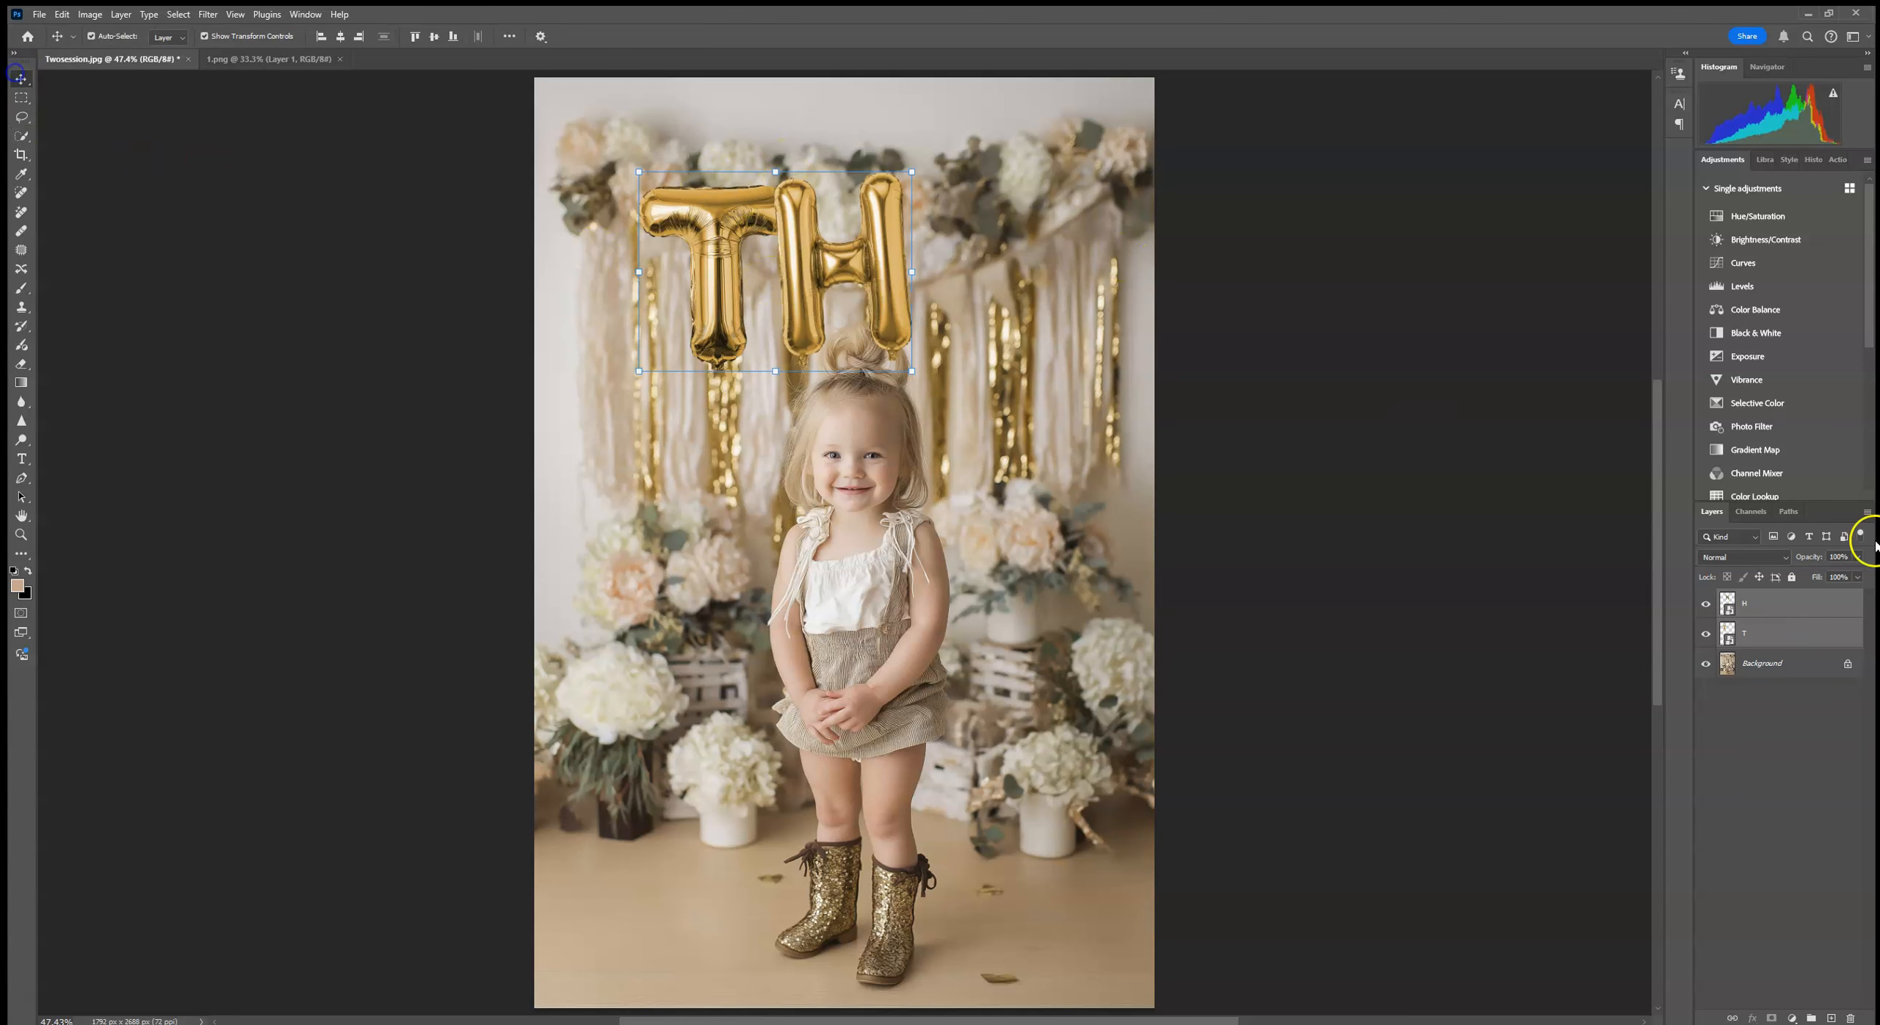
left_click_drag(774, 372, 736, 343)
left_click(731, 36)
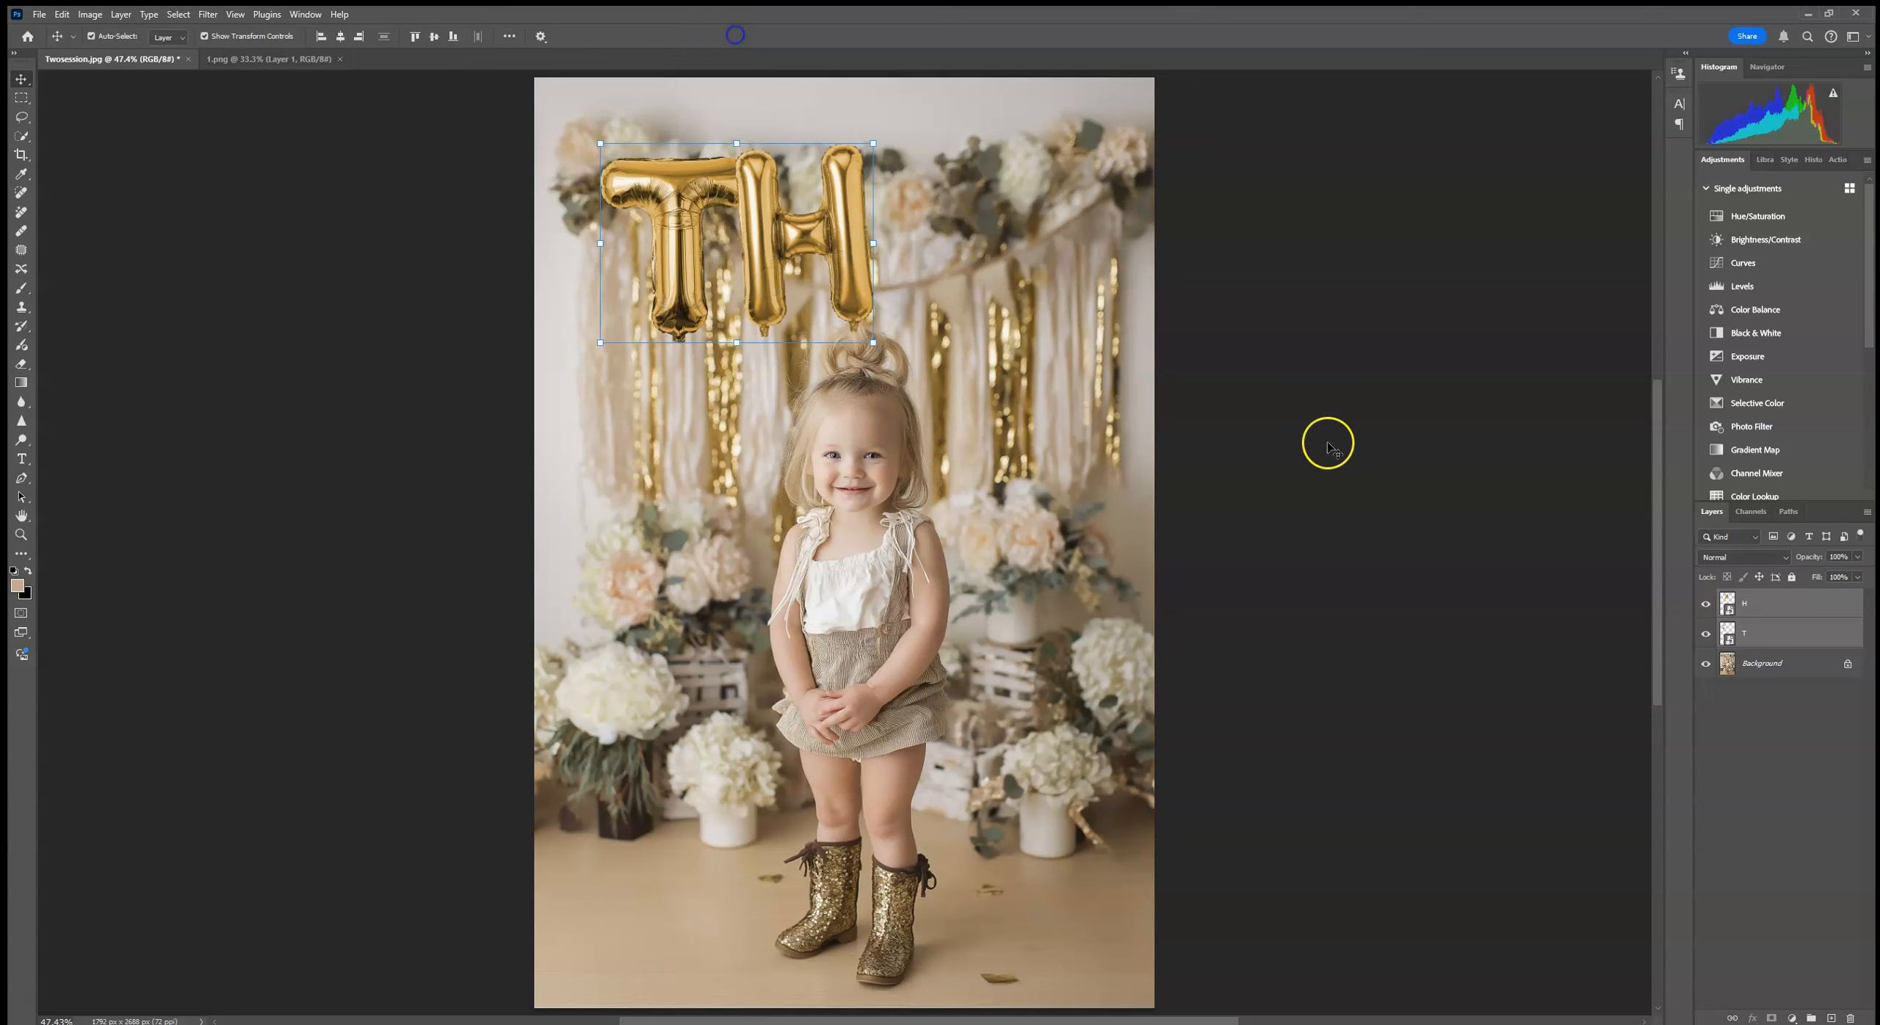
Step: Merge the T and H layers and give the merged balloons a Multiply drop shadow at 100% opacity
right_click(1796, 624)
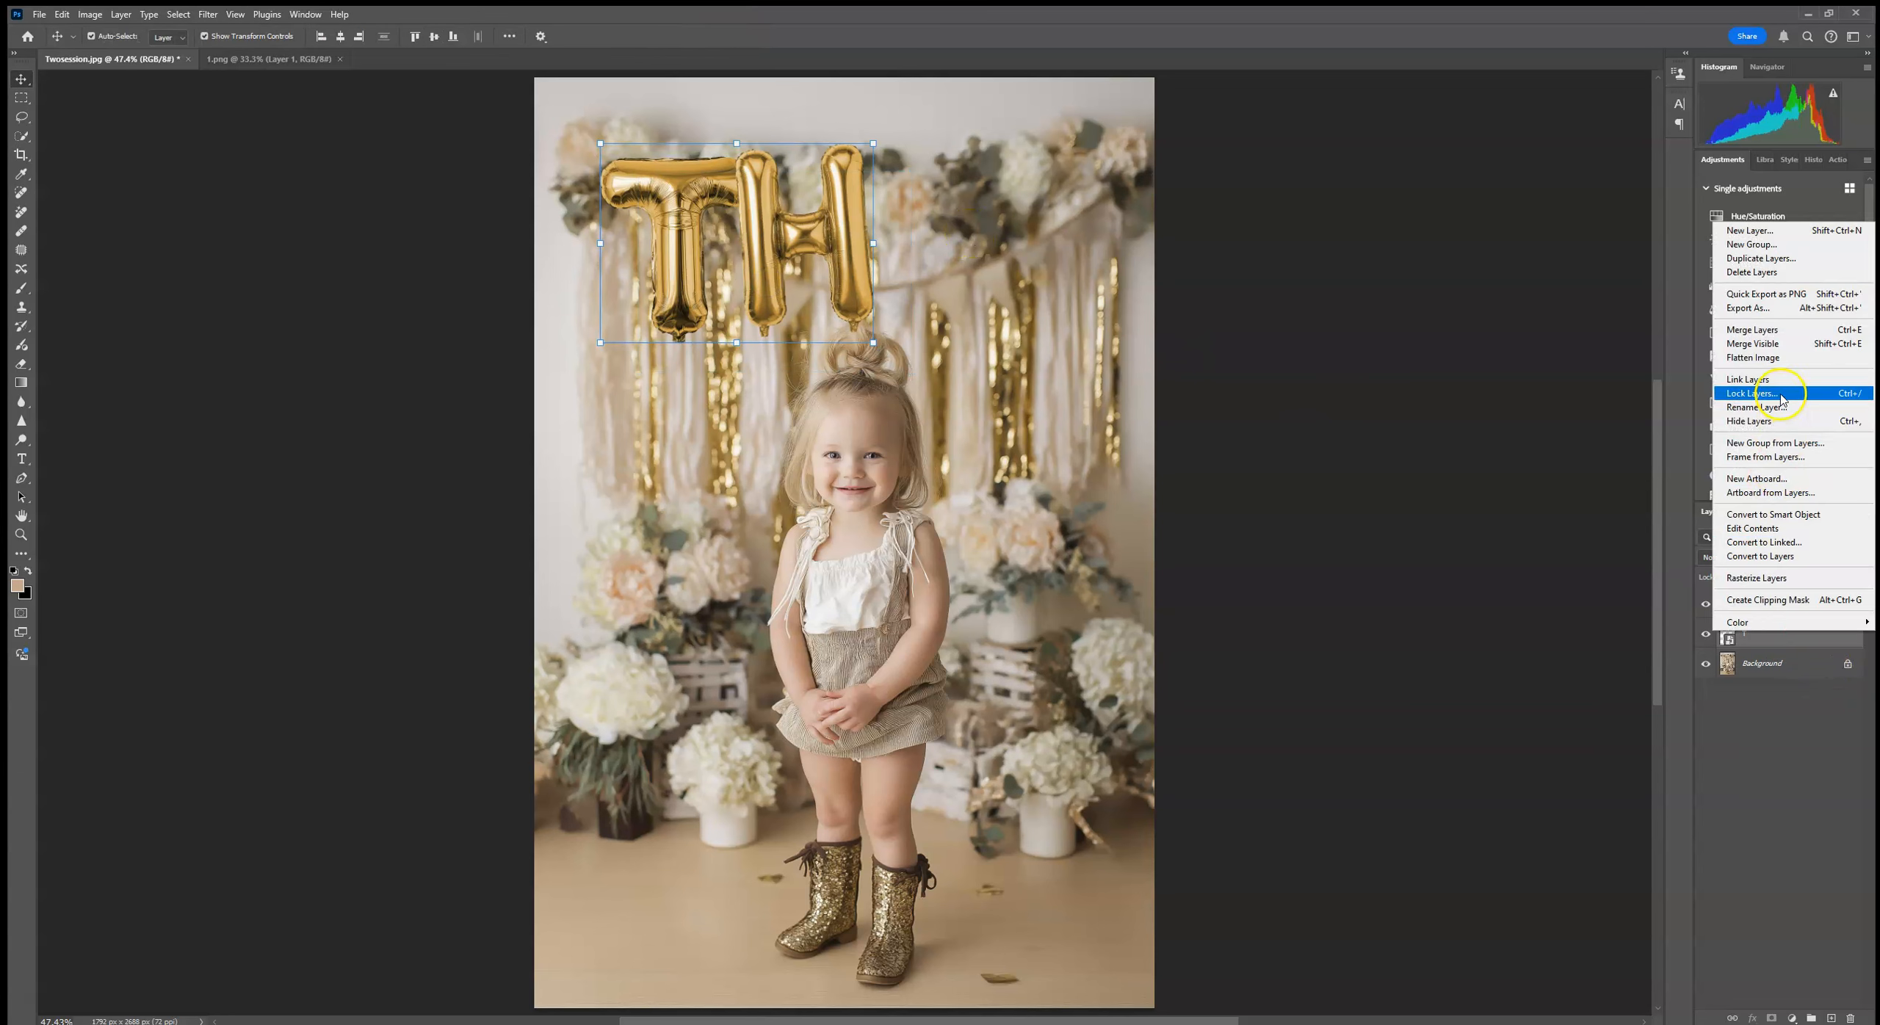
left_click(1763, 330)
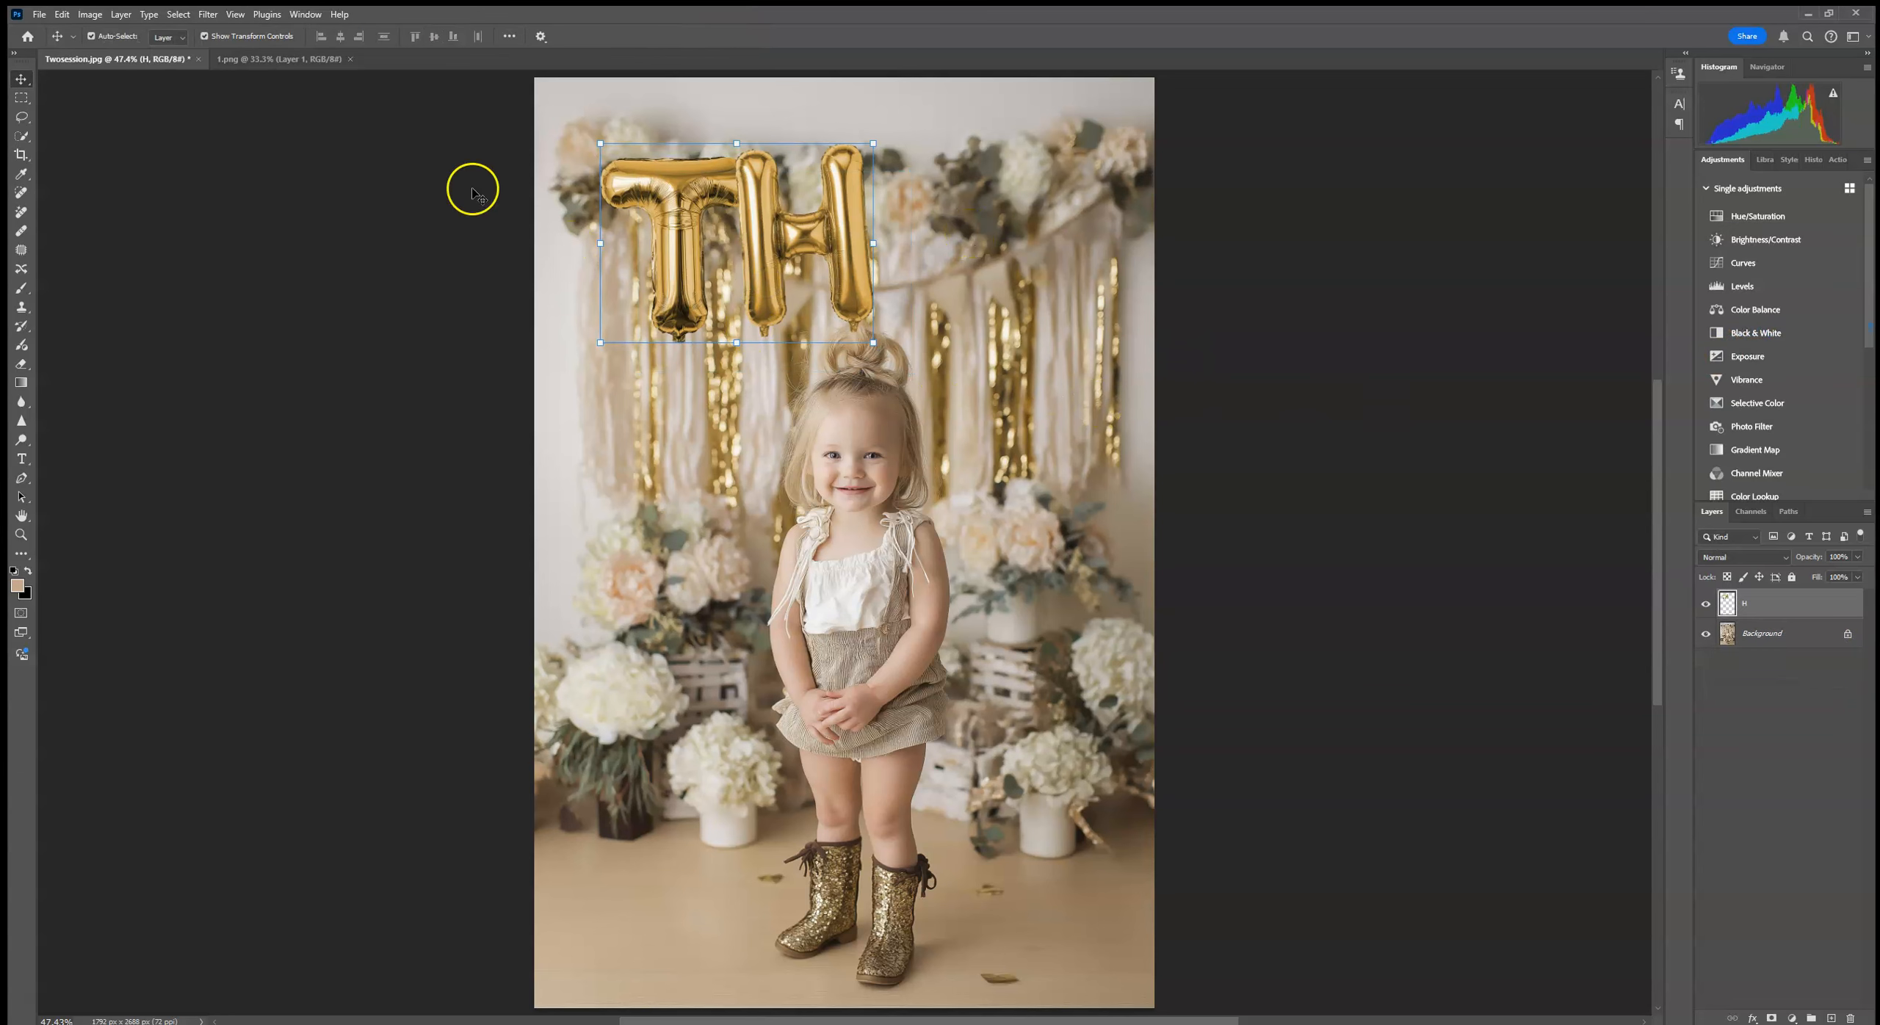
left_click(1753, 1020)
left_click(1761, 1013)
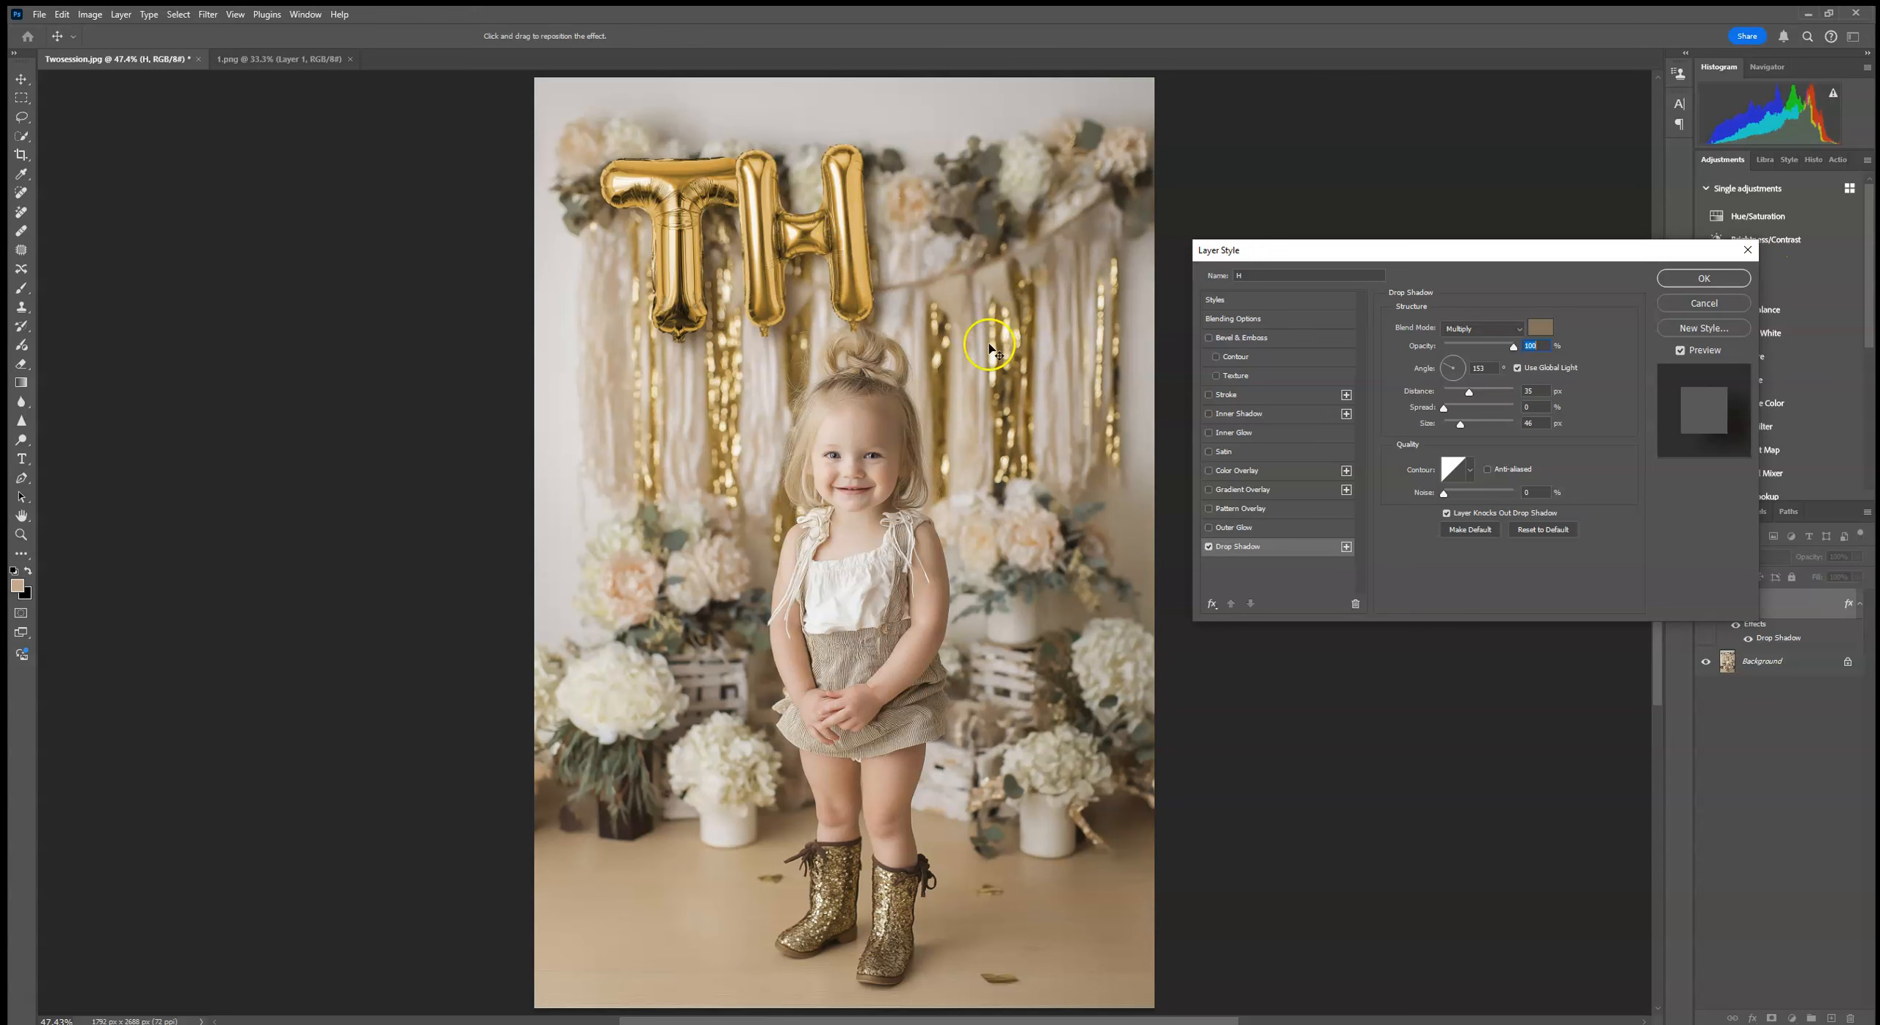
left_click(1704, 280)
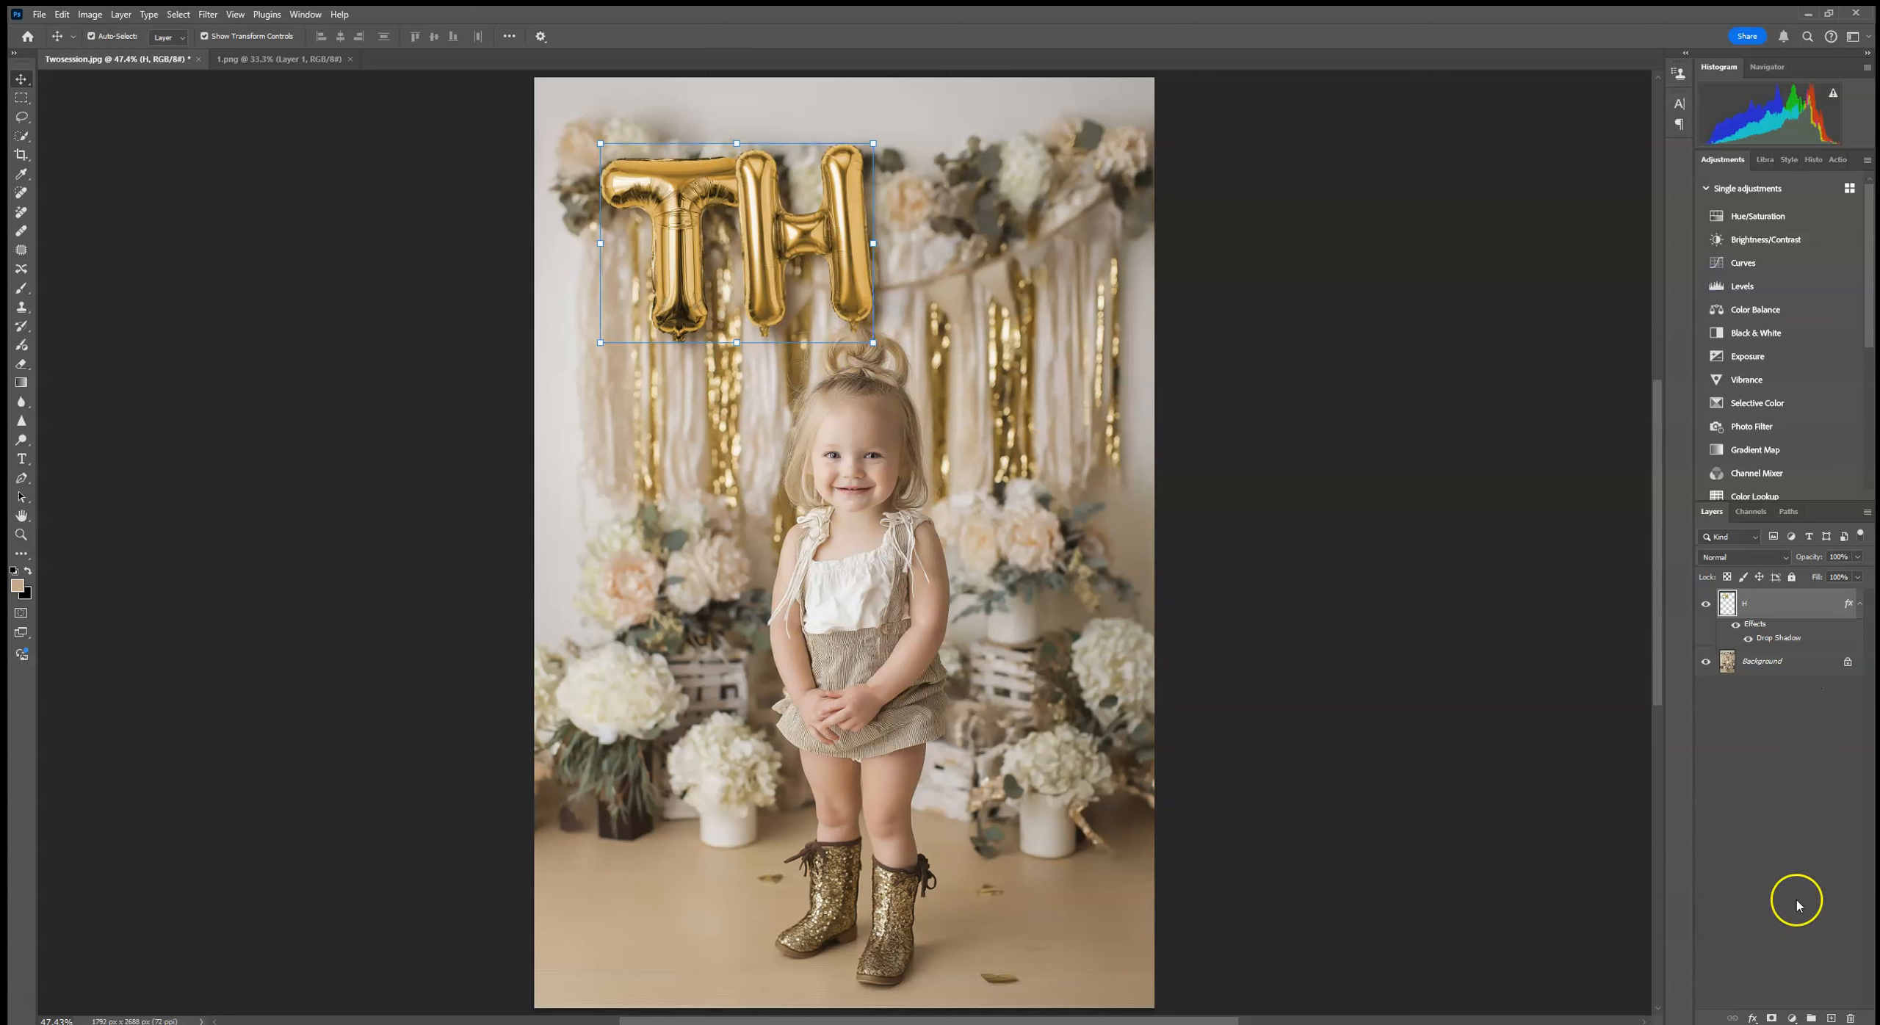
Step: Add a layer mask to the merged TH balloons and dab black at the H's lower tip with a 14 px soft round brush
left_click(1772, 1019)
left_click(22, 287)
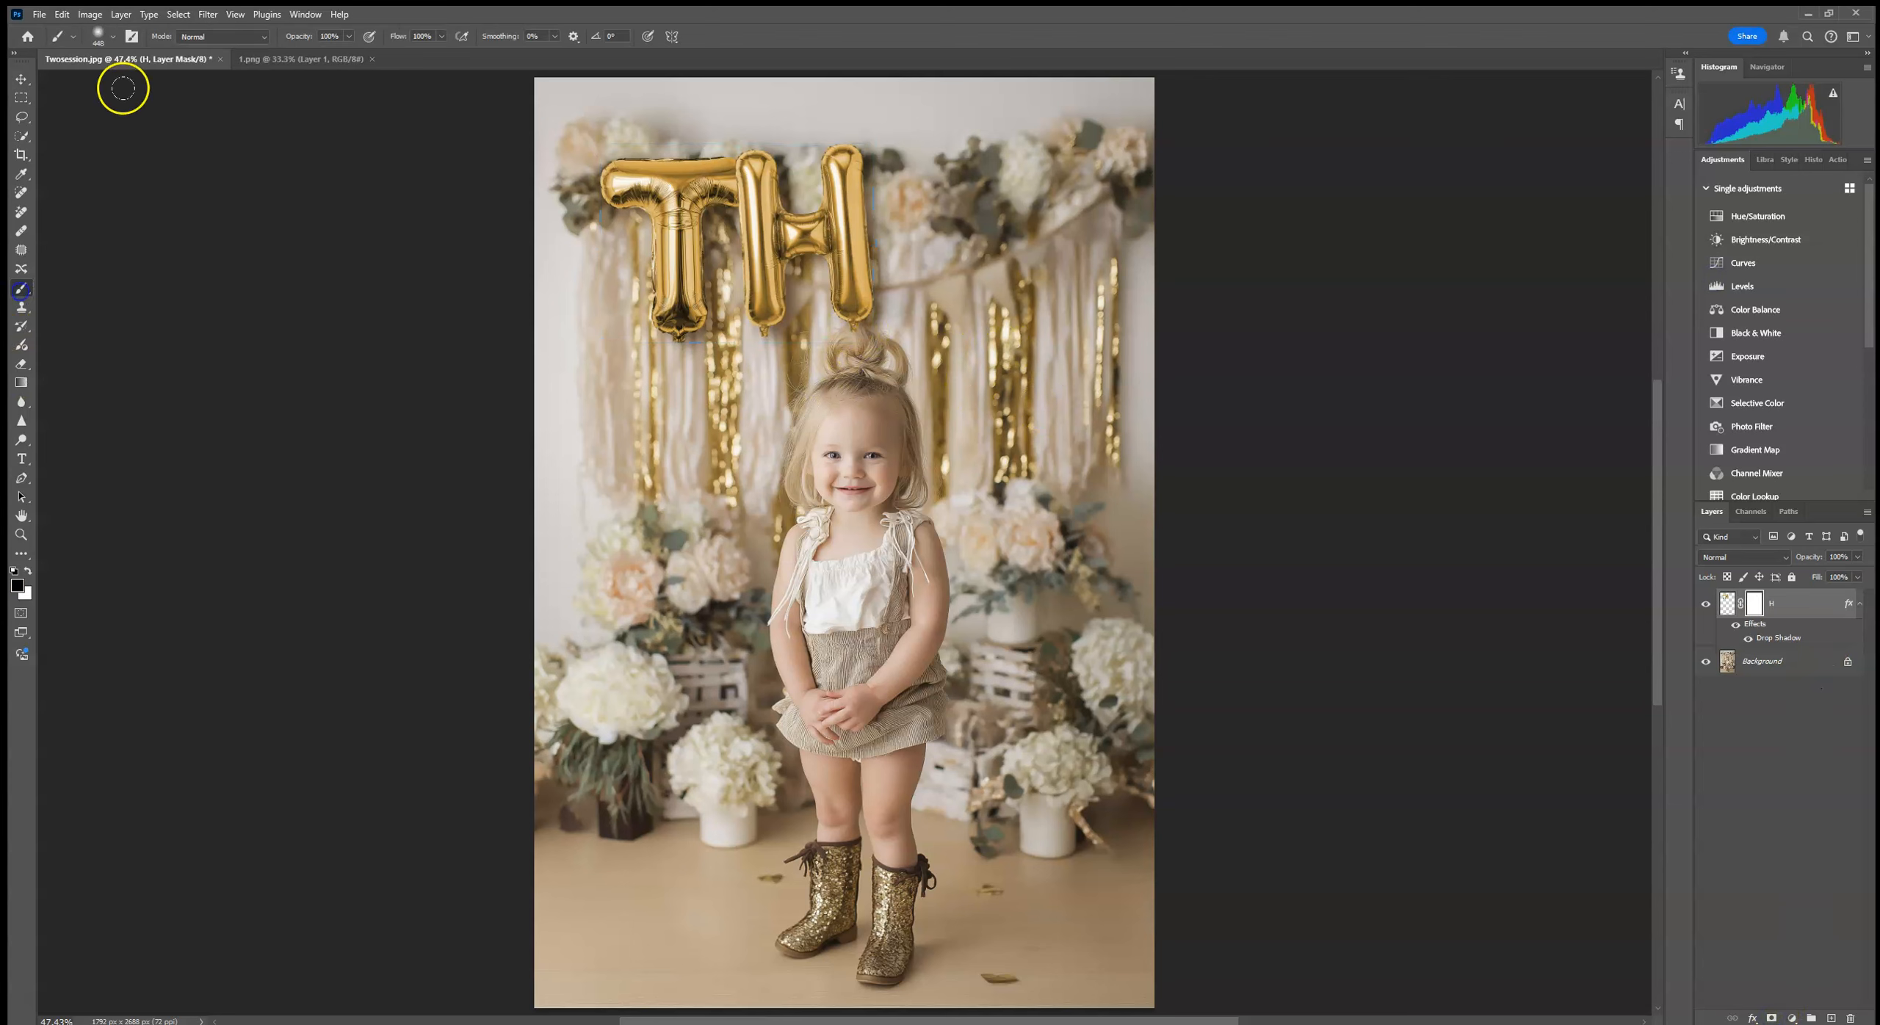
left_click(111, 36)
left_click(92, 82)
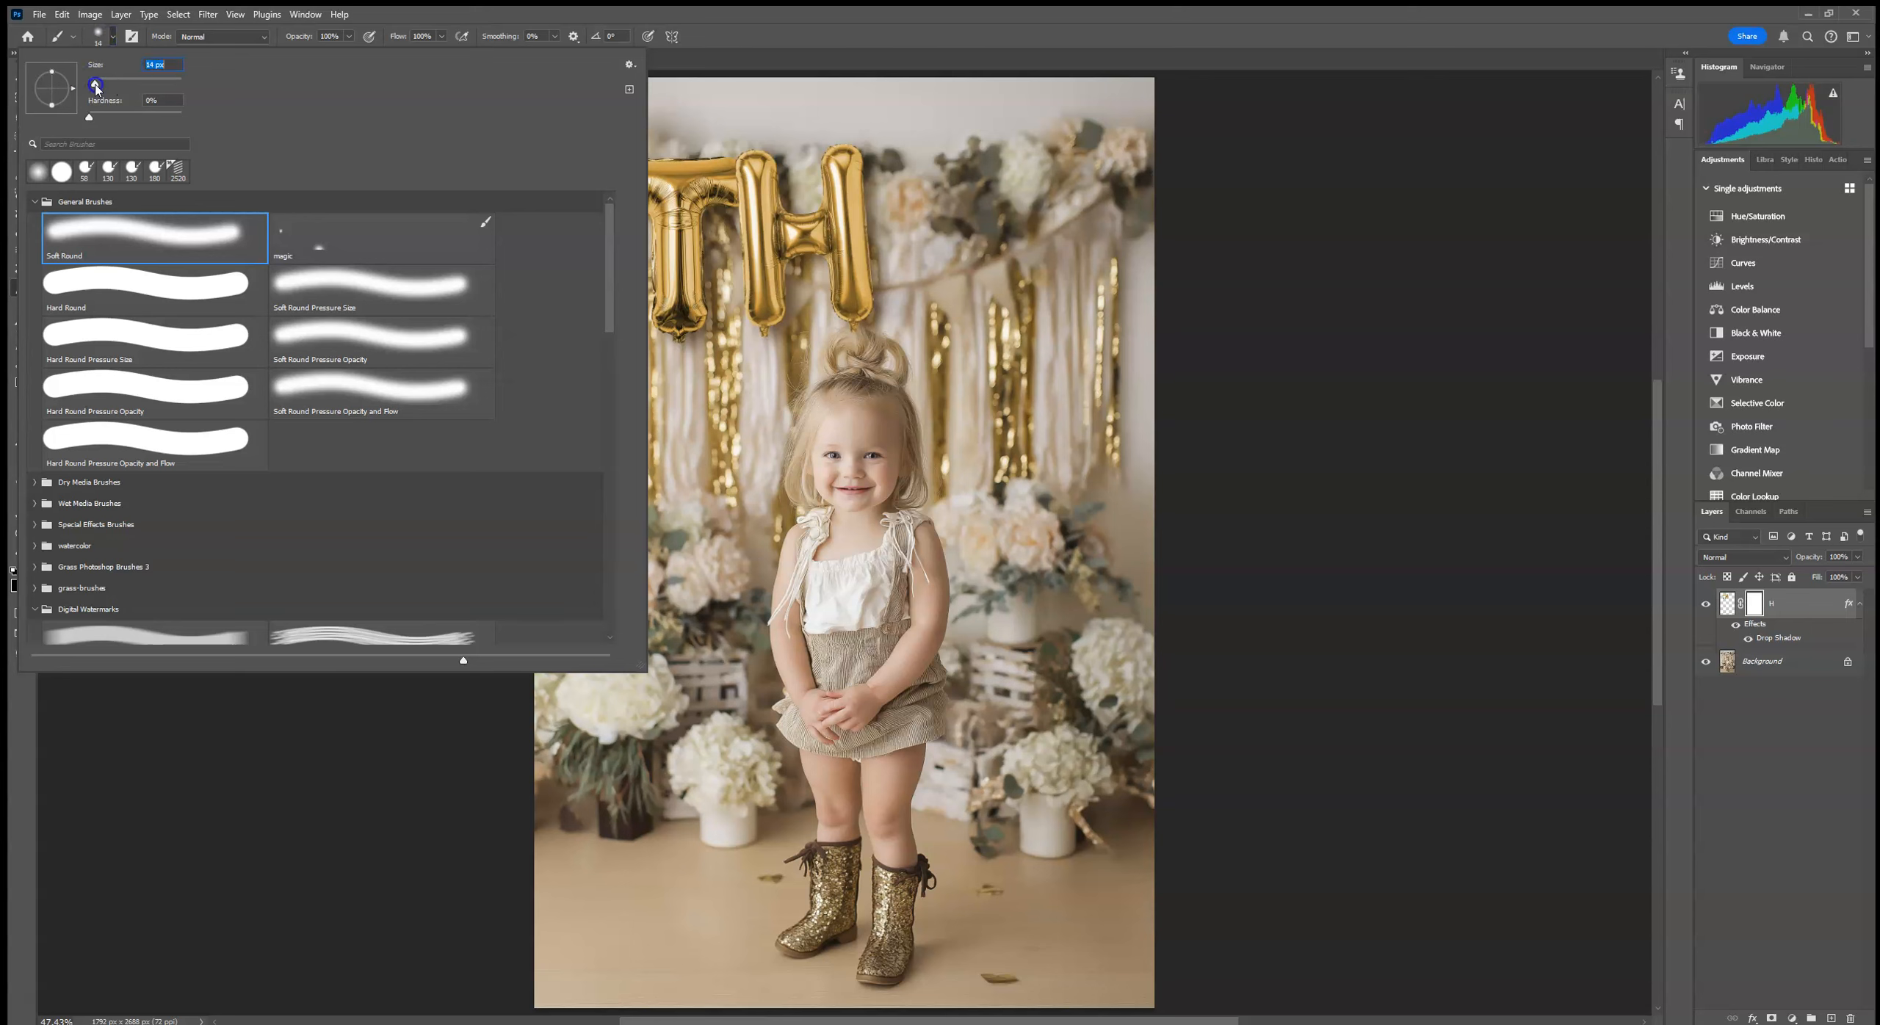
left_click(851, 329)
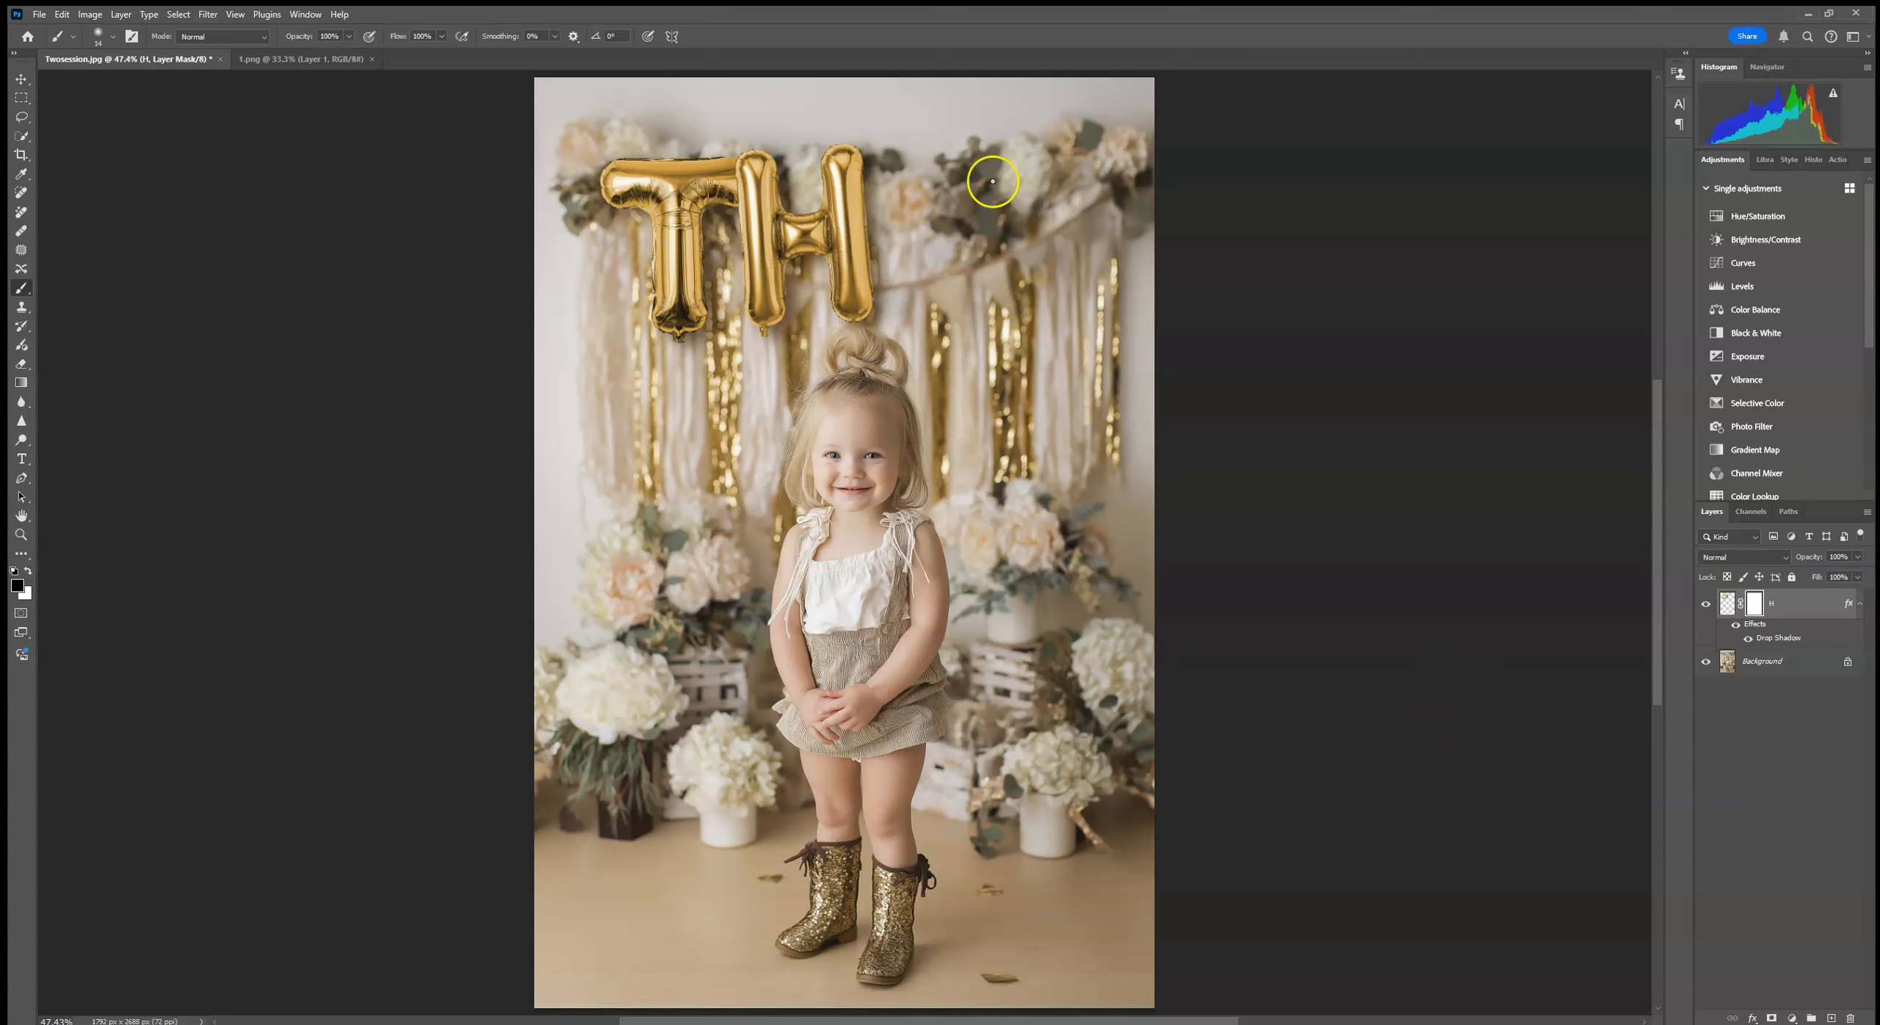
Step: Step back through the history to the Free Transform state, undoing the brush stroke, layer mask, drop shadow and layer merge
left_click(1809, 162)
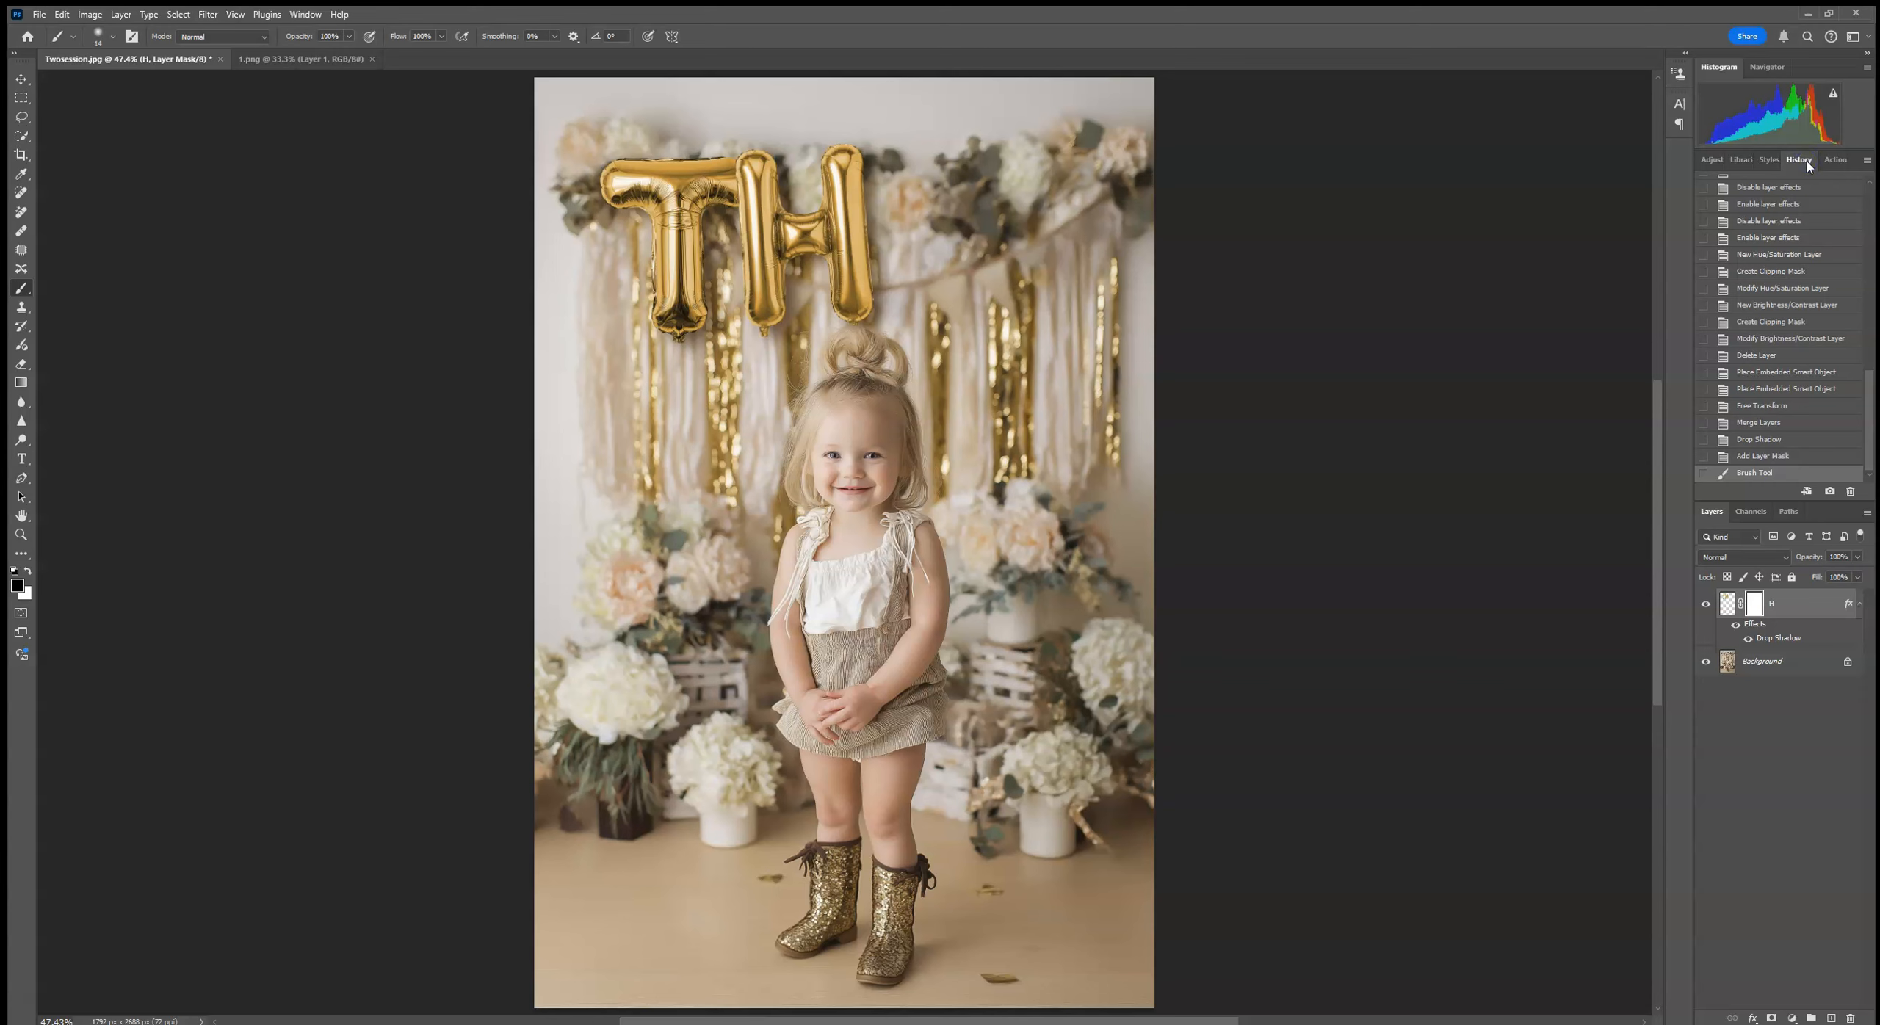
left_click(1785, 458)
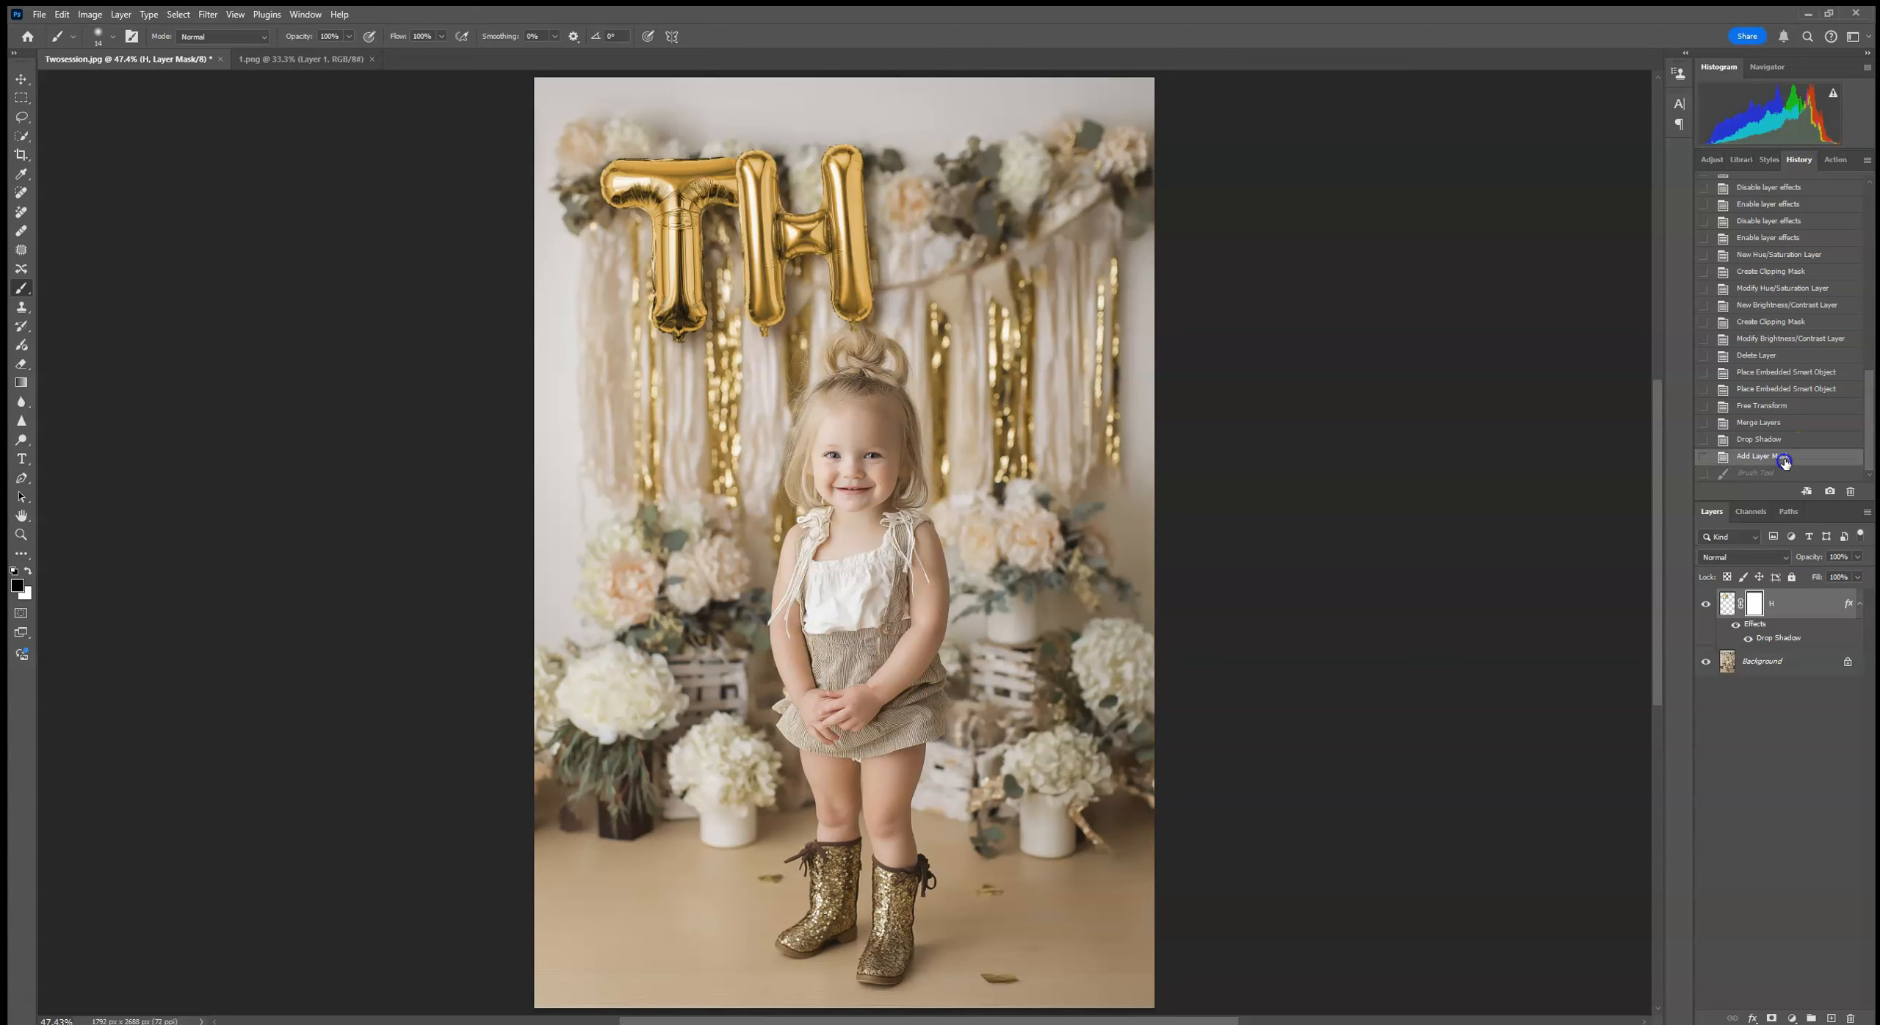
left_click(1804, 440)
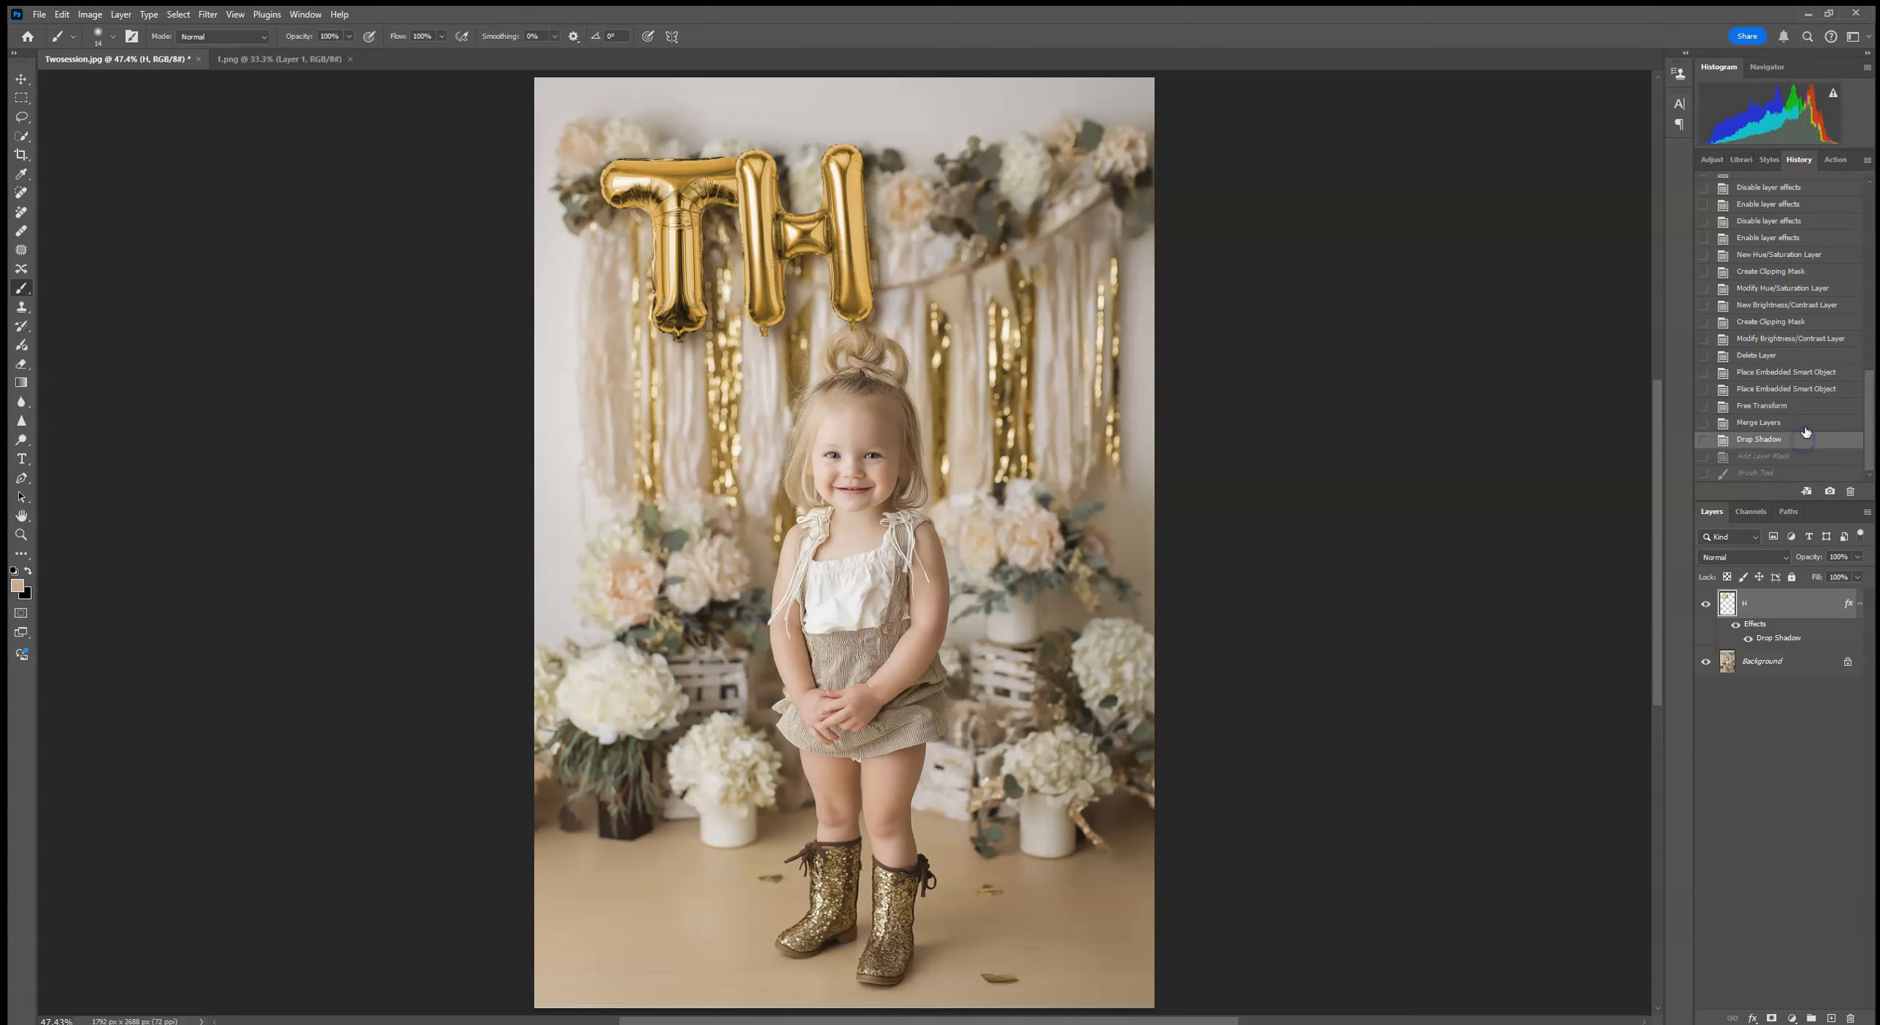
left_click(1807, 424)
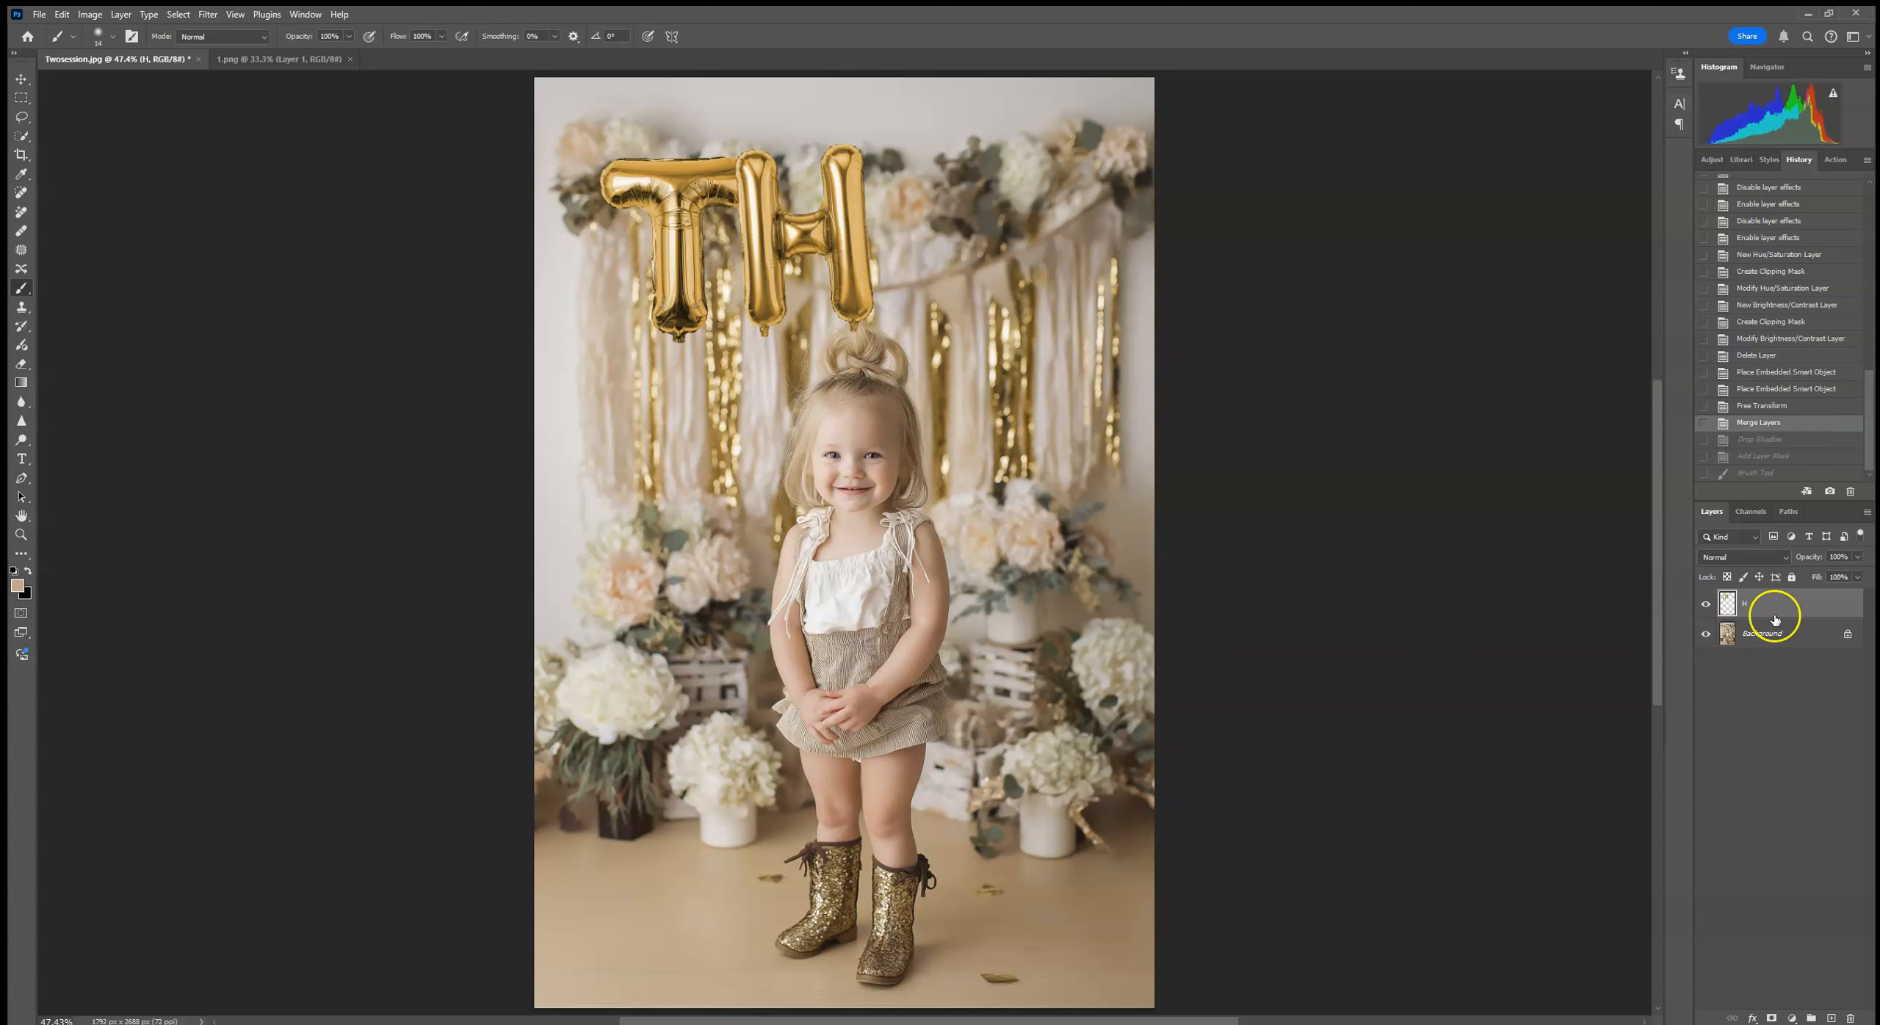
left_click(1787, 407)
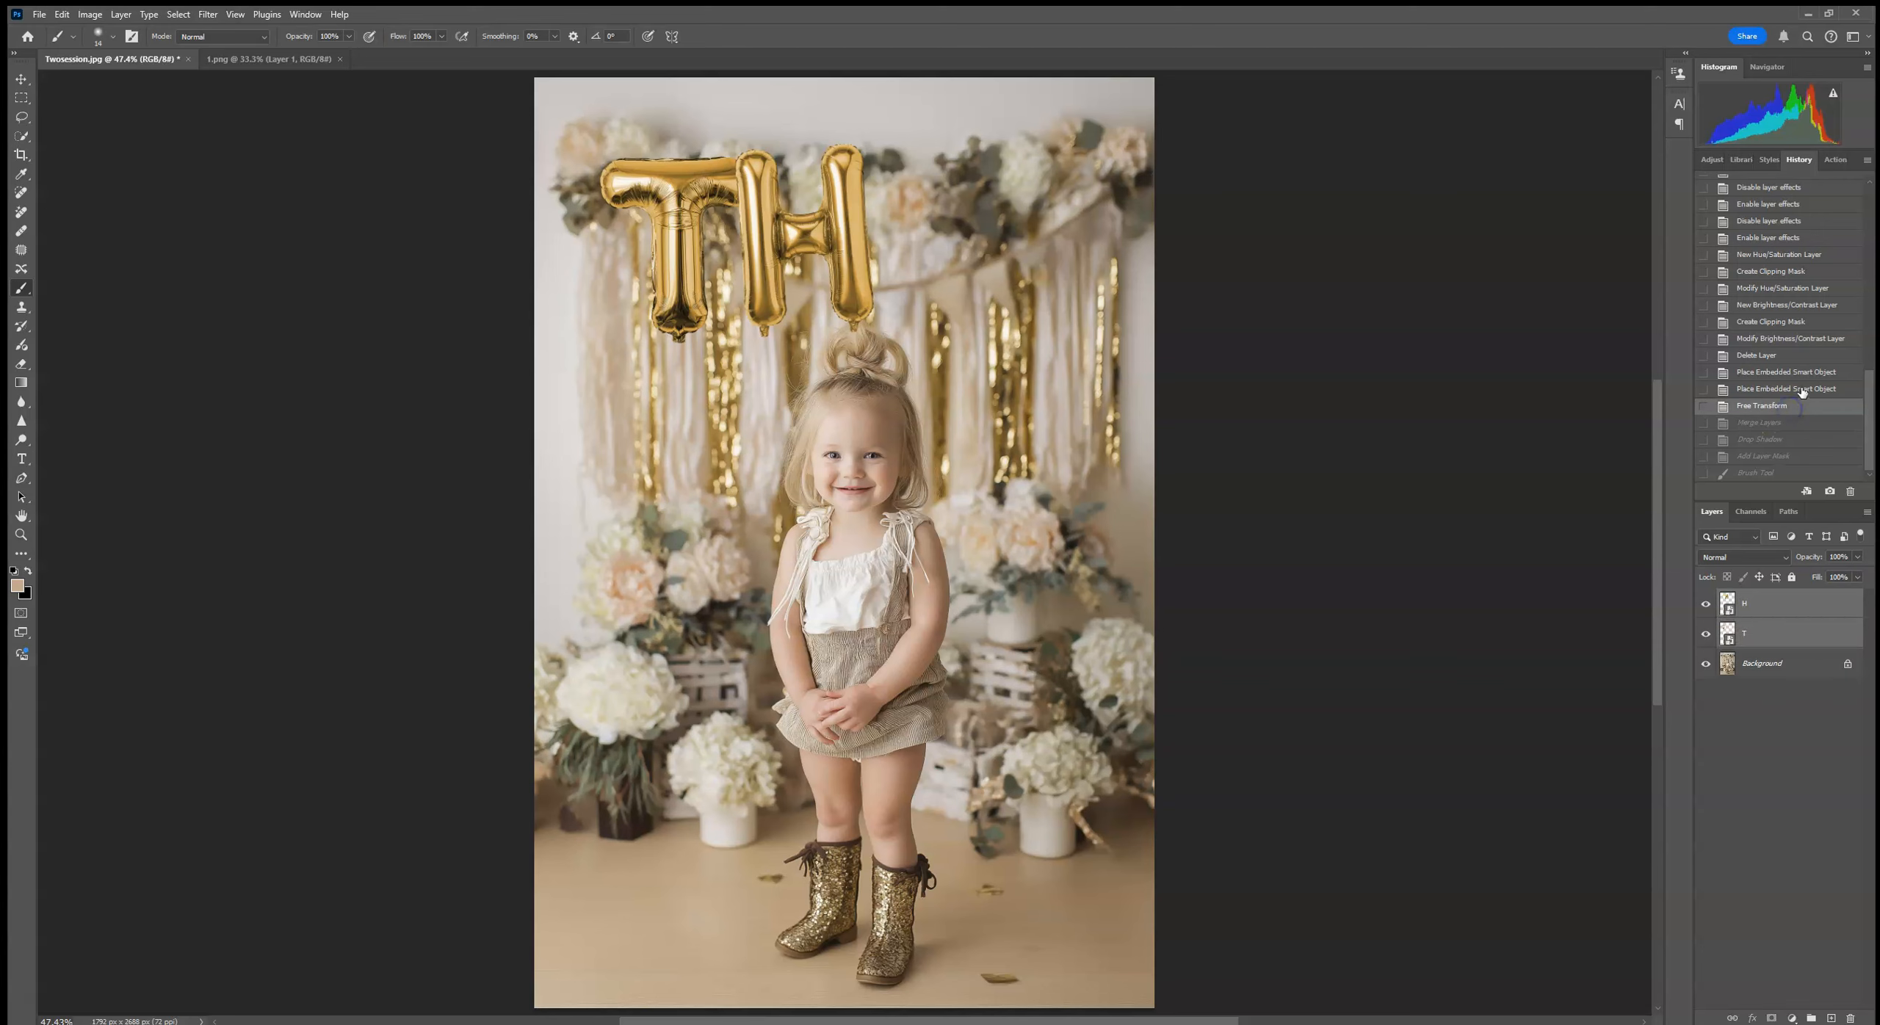
Step: Add a Levels adjustment clipped to the H balloon layer and raise its black input level to deepen the shadows
left_click(1783, 613)
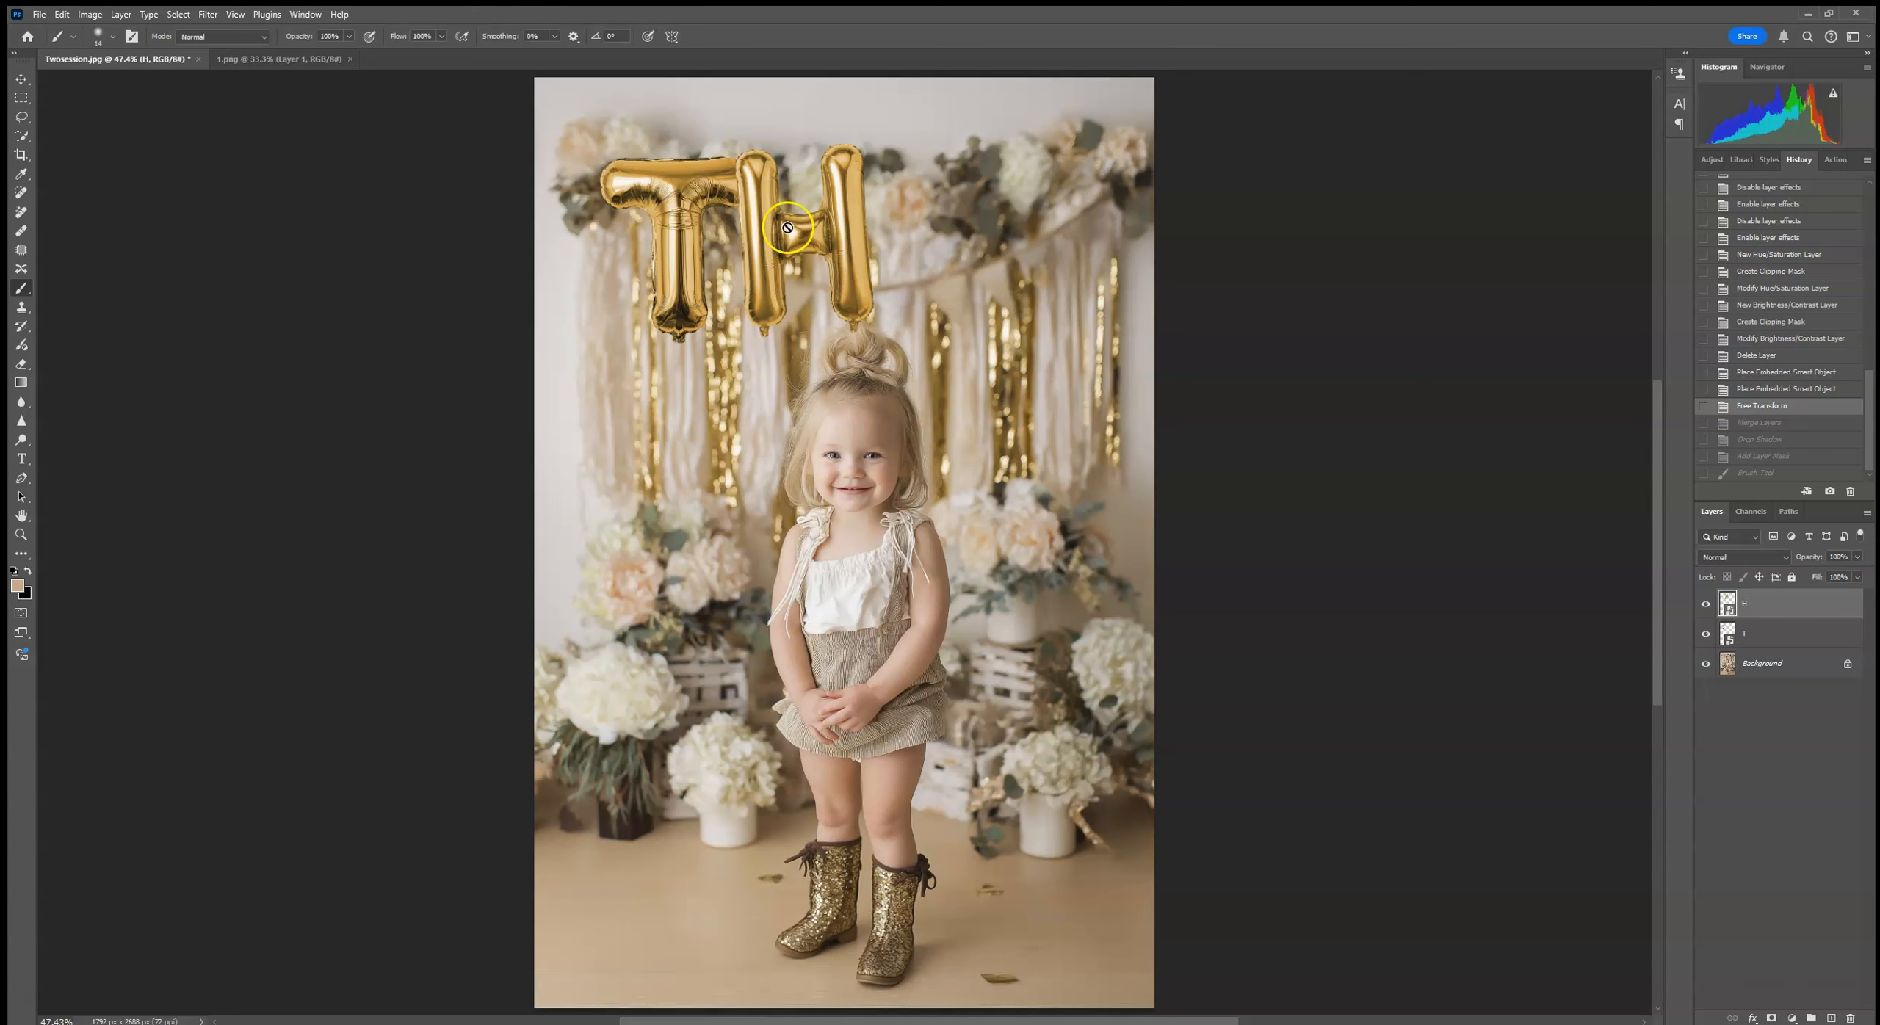
left_click(1712, 159)
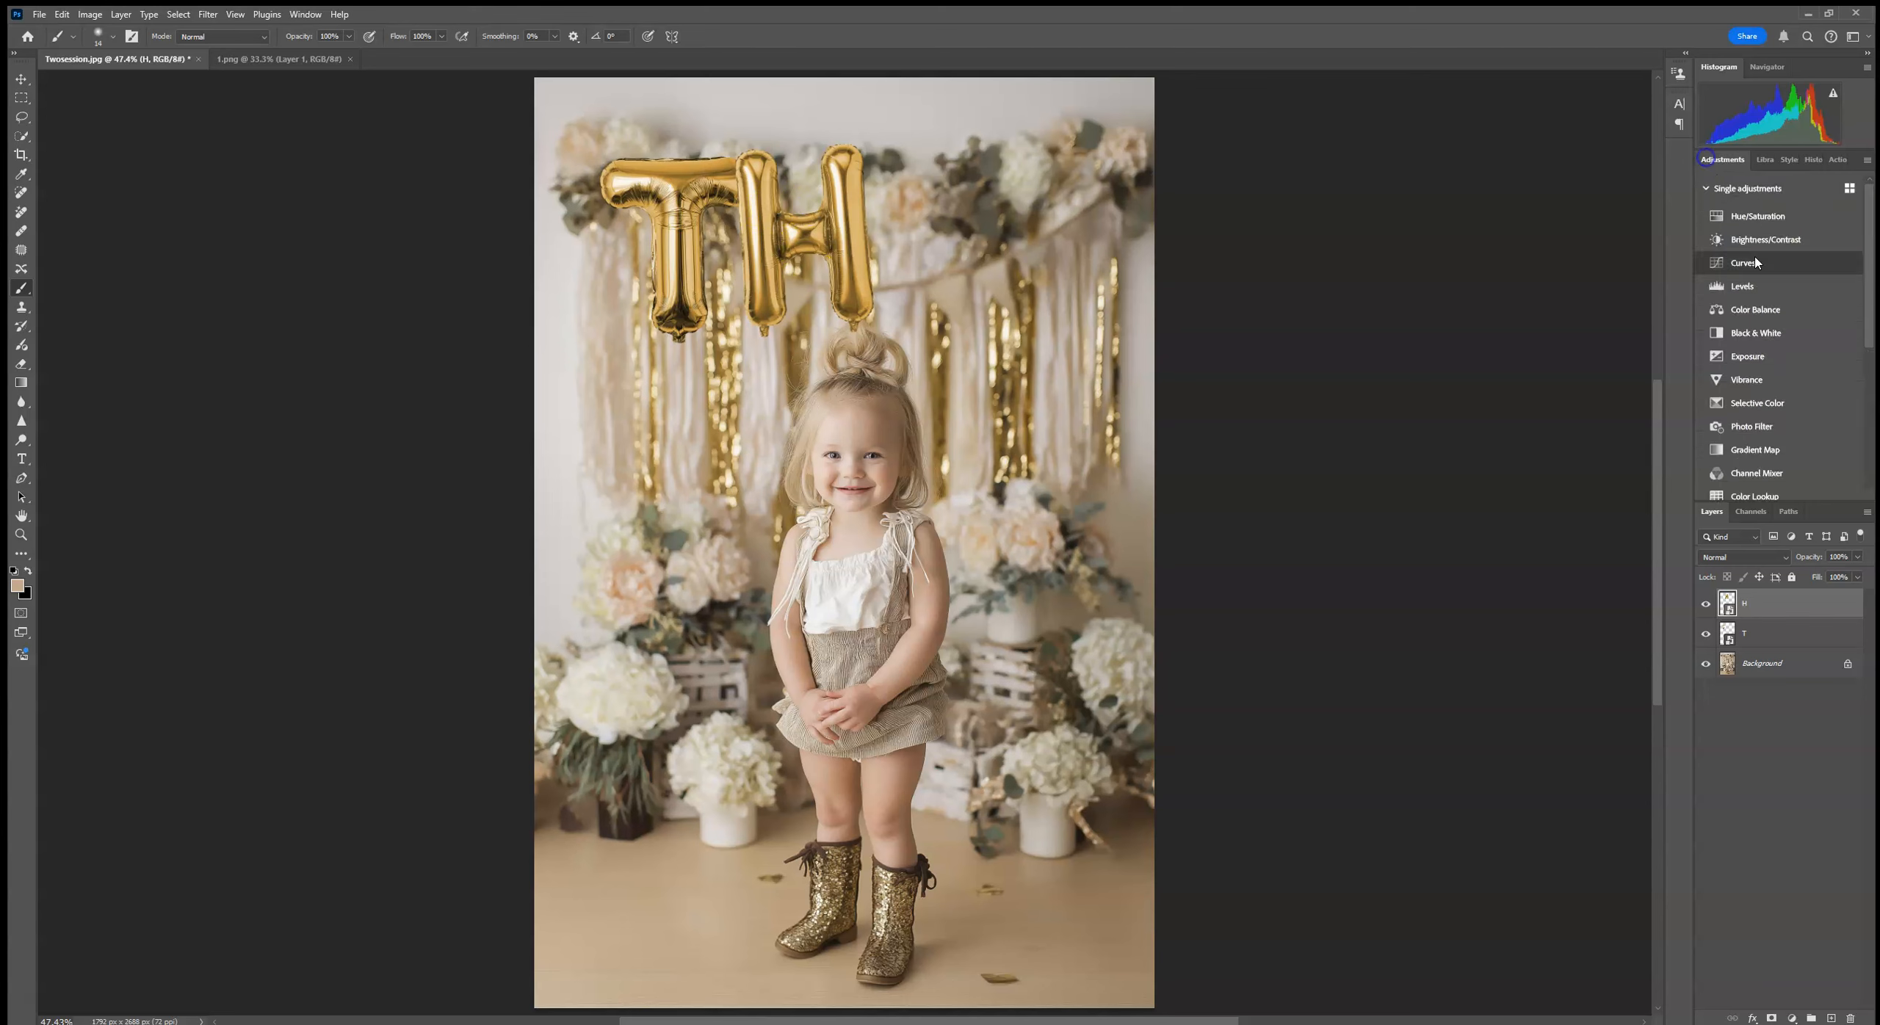
left_click(1740, 288)
left_click(1562, 335)
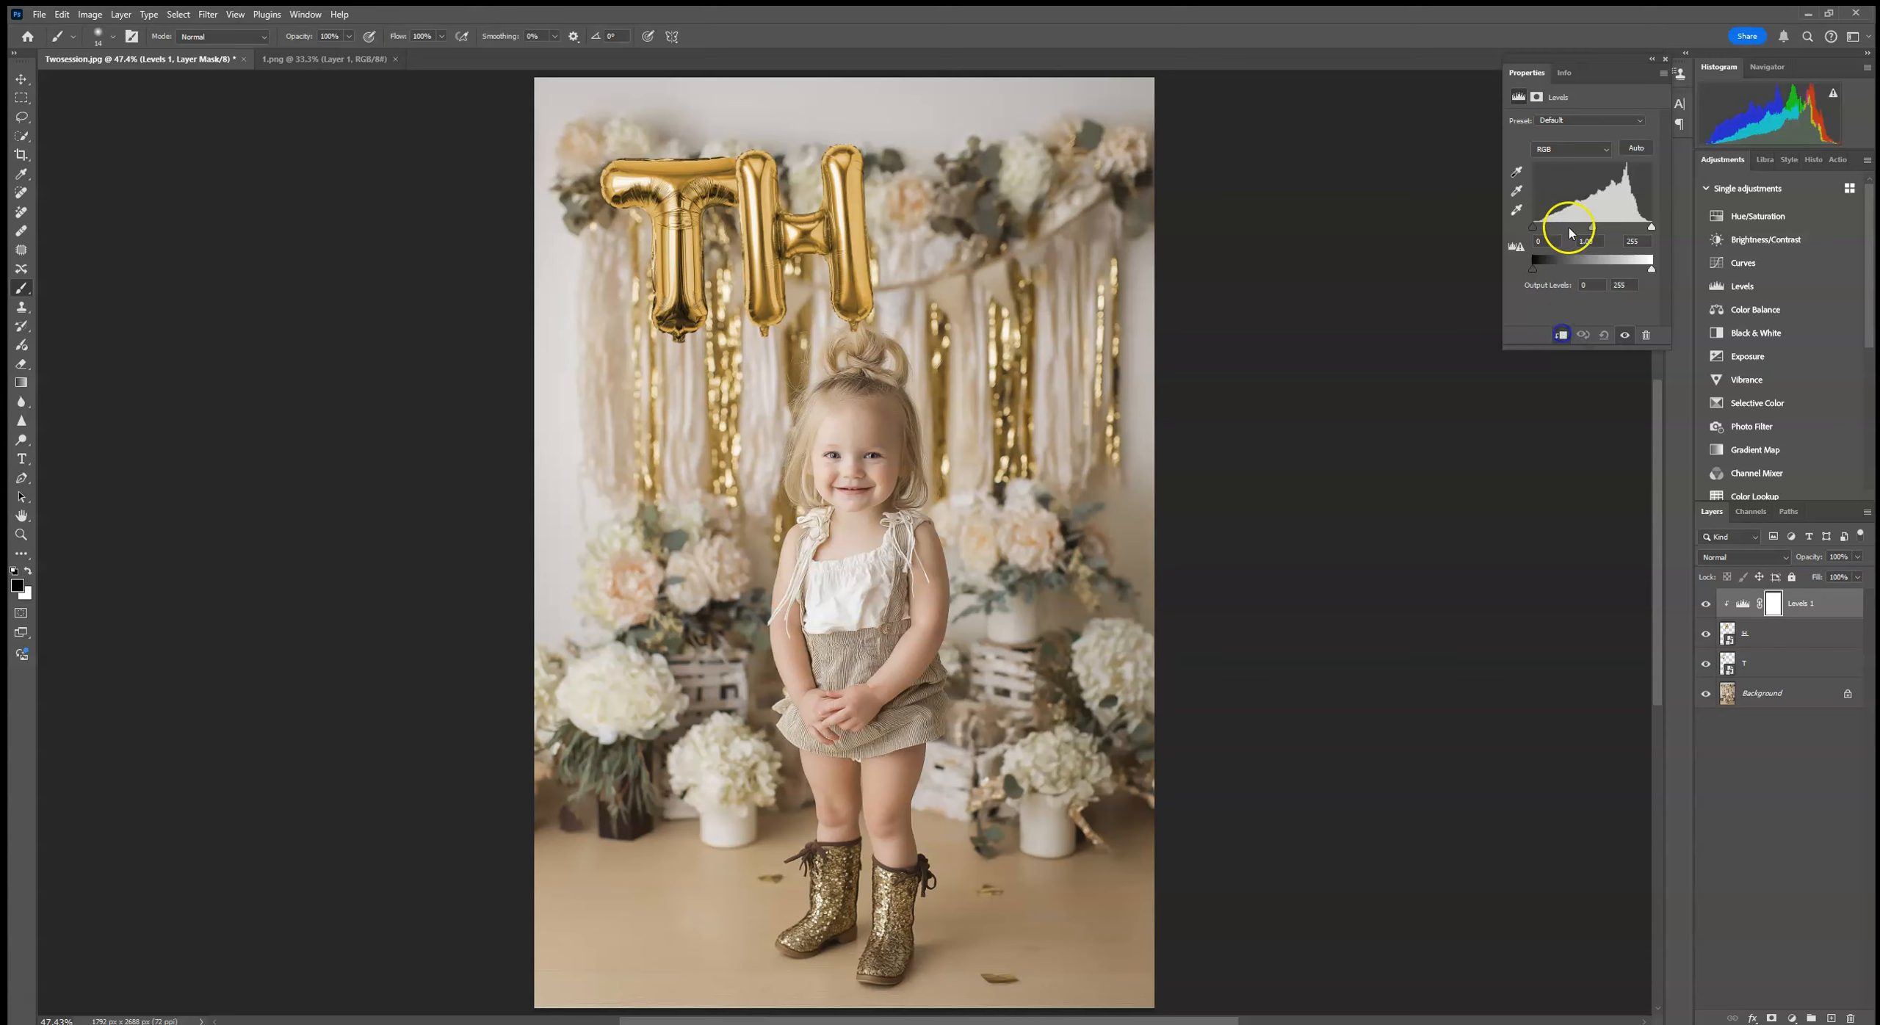
left_click_drag(1538, 230, 1548, 230)
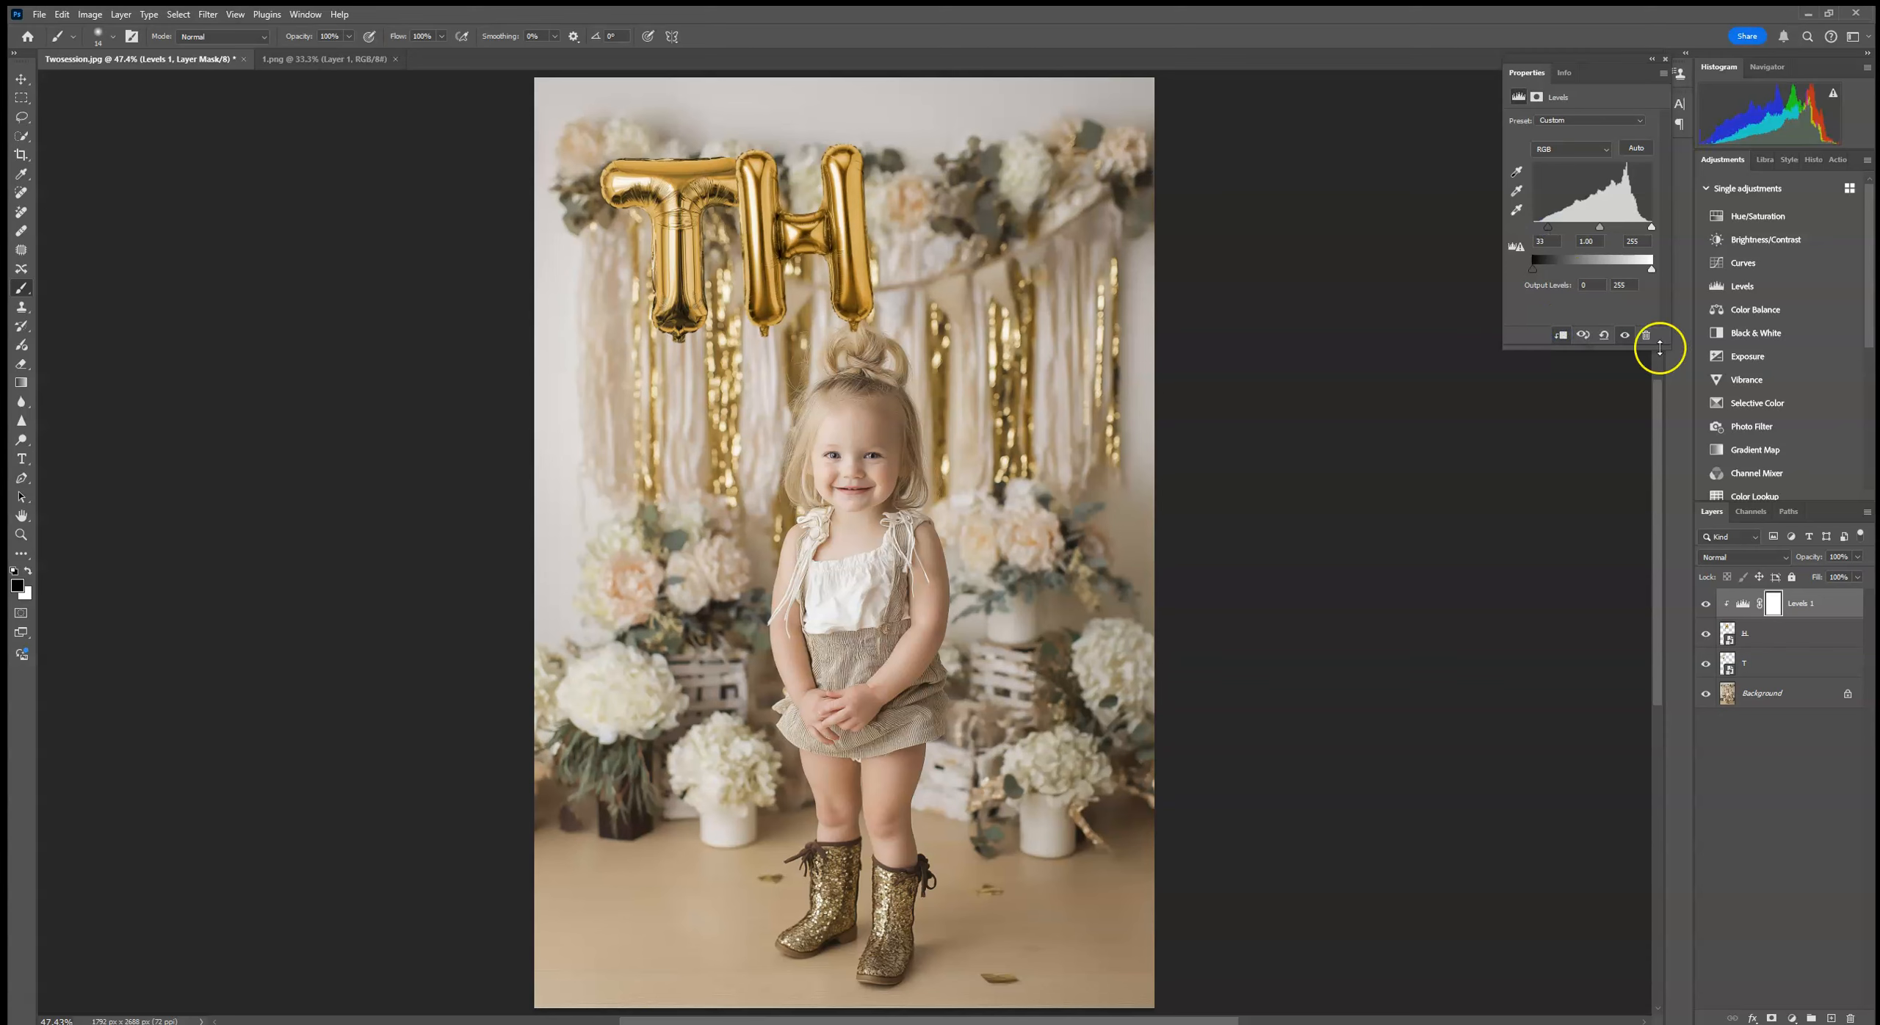
Step: Delete the Levels adjustment and the H and T balloon layers, leaving only the Background, and close the document properties
left_click_drag(1835, 606, 1854, 1018)
left_click(1793, 635, "shift")
left_click_drag(1793, 635, 1856, 1017)
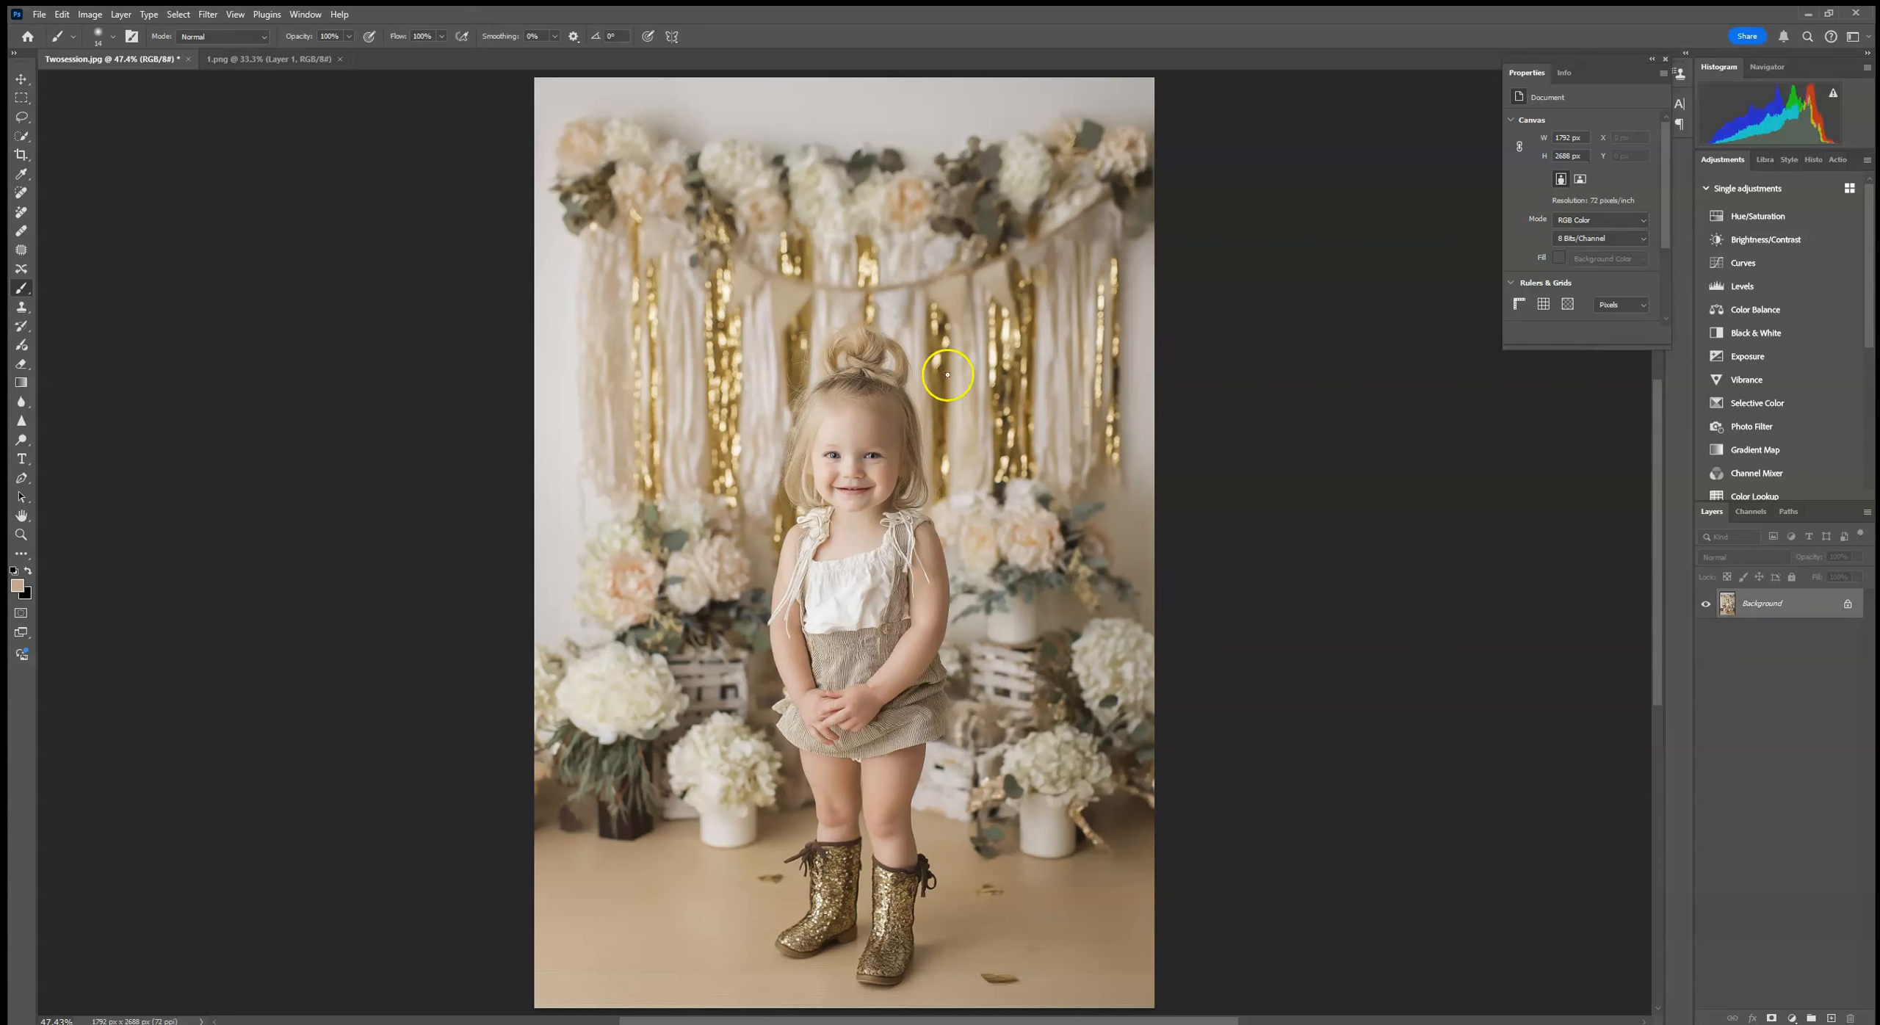
left_click(1666, 58)
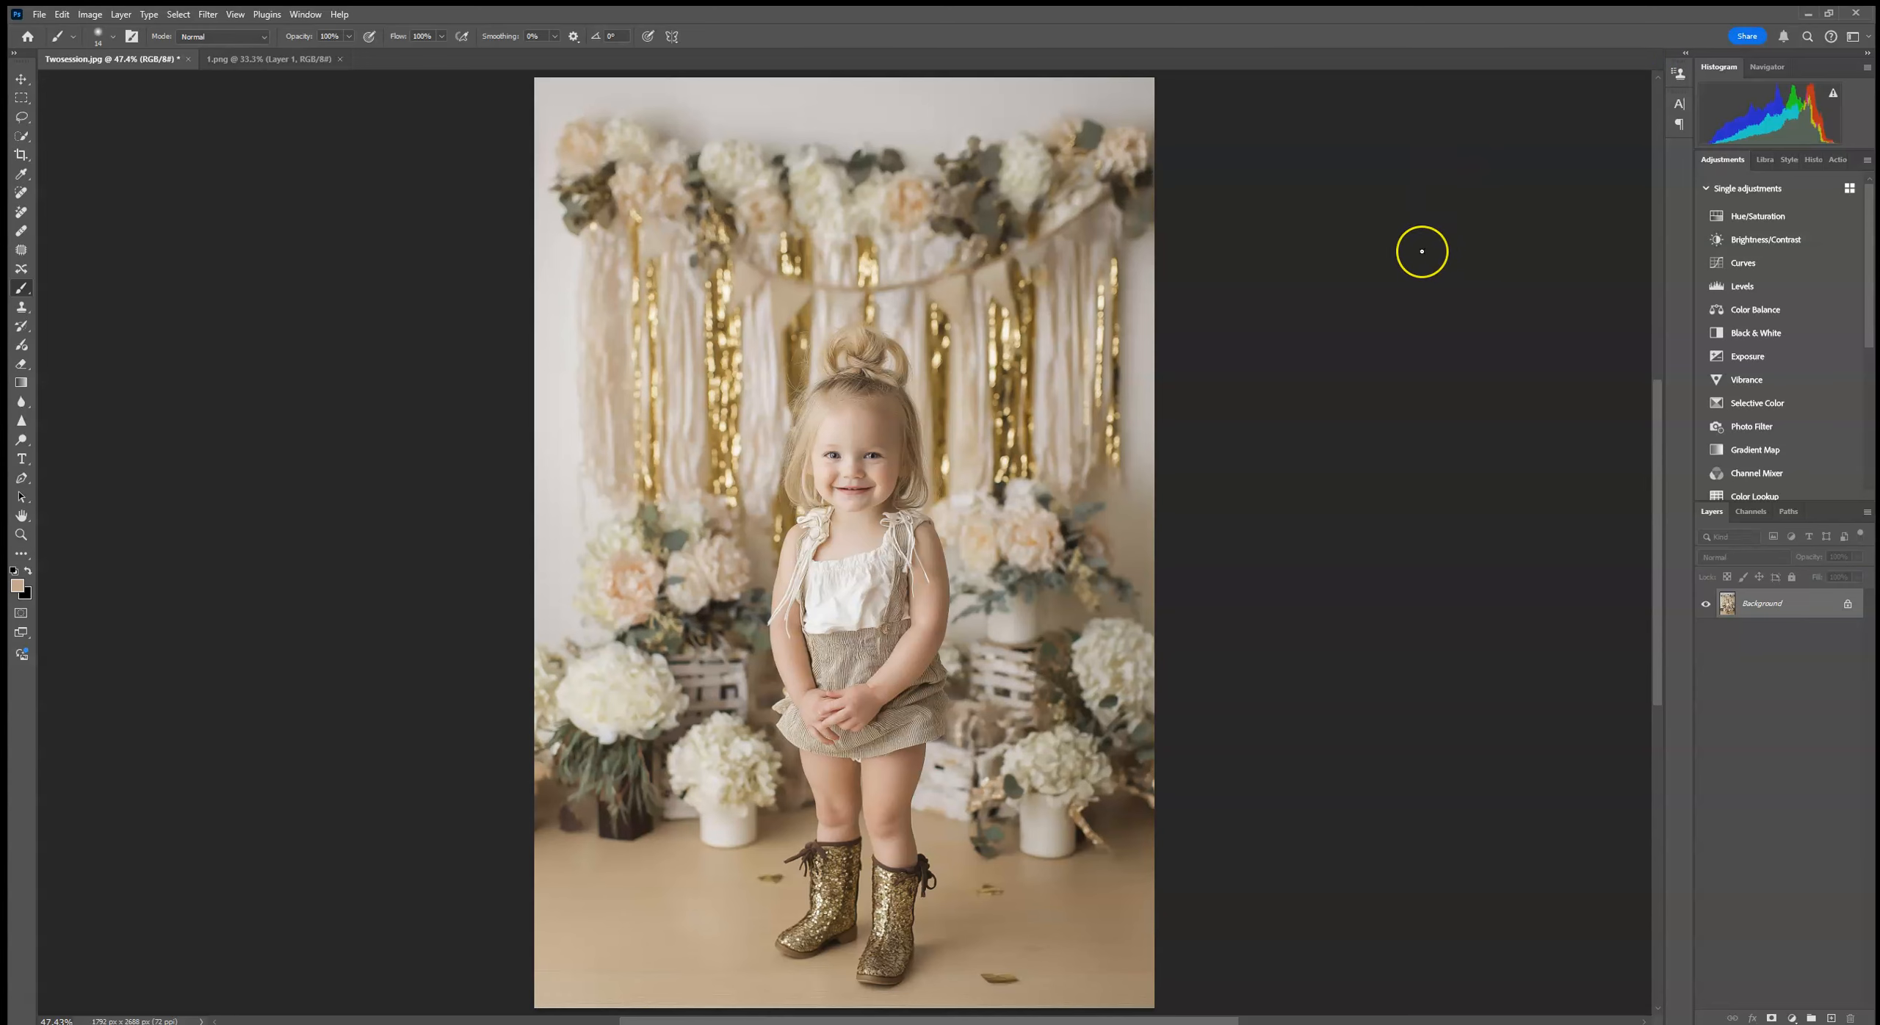